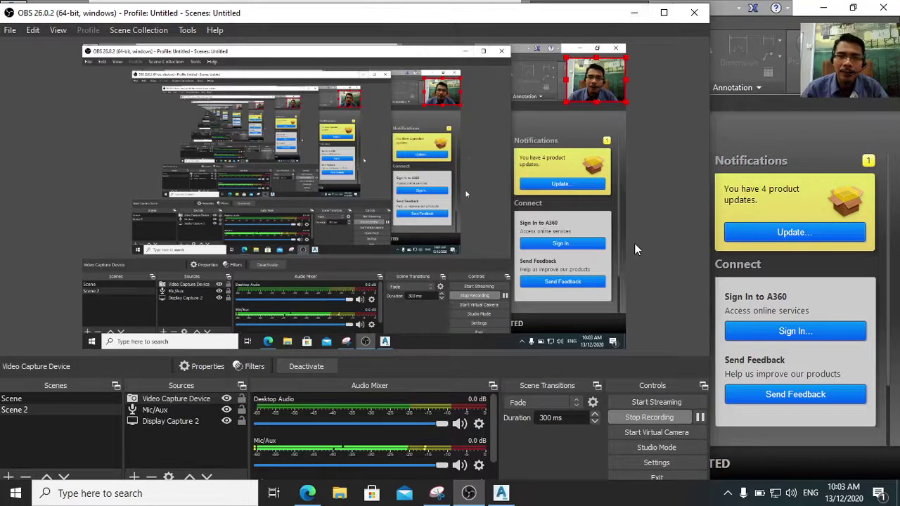
Switch to AutoCAD Plant 3D and widen the Project Manager slightly
mouse_move(500, 495)
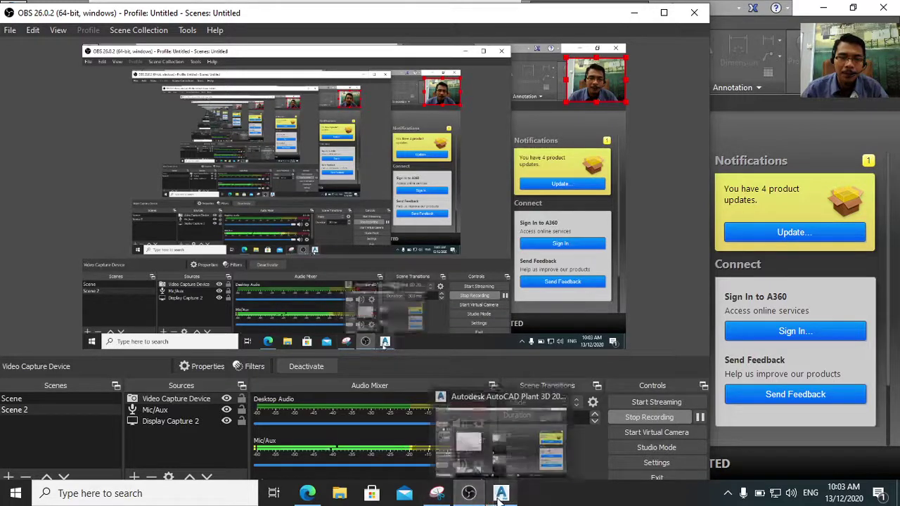
left_click(630, 12)
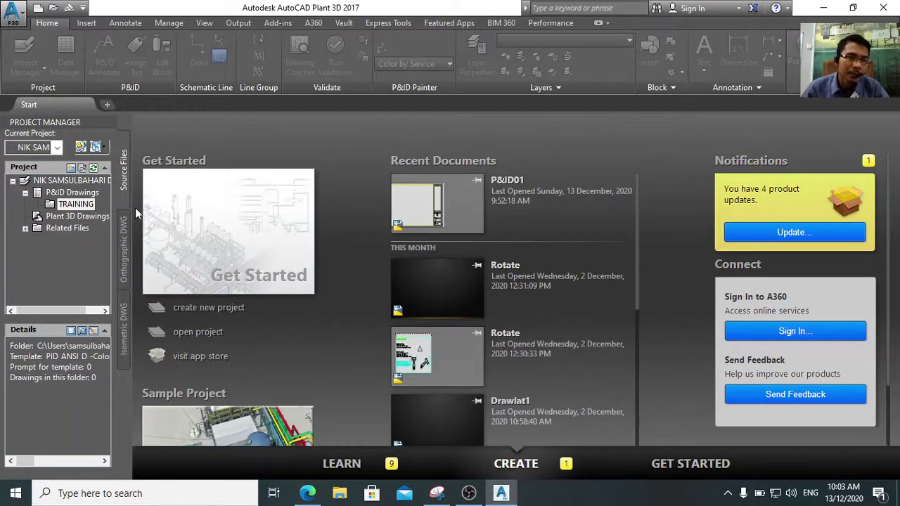
left_click_drag(131, 214, 146, 213)
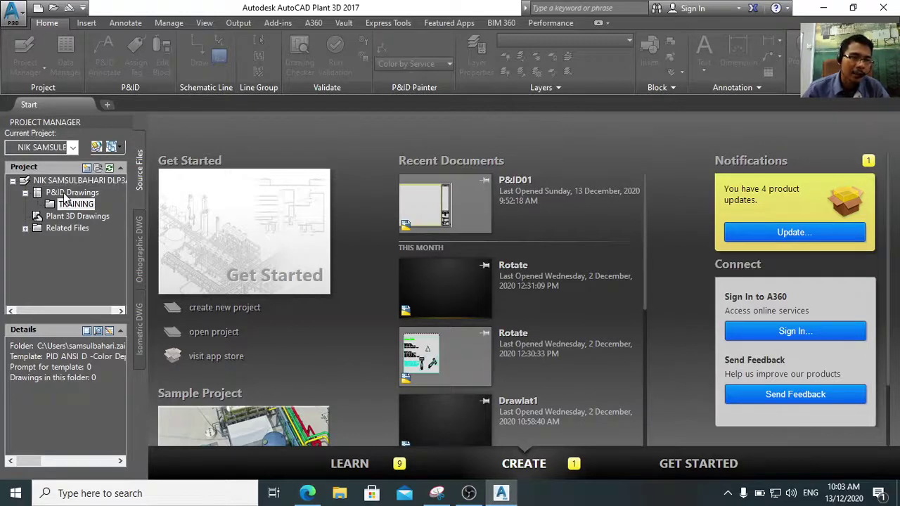
Remove the TRAINING folder from the project's P&ID Drawings
left_click(64, 194)
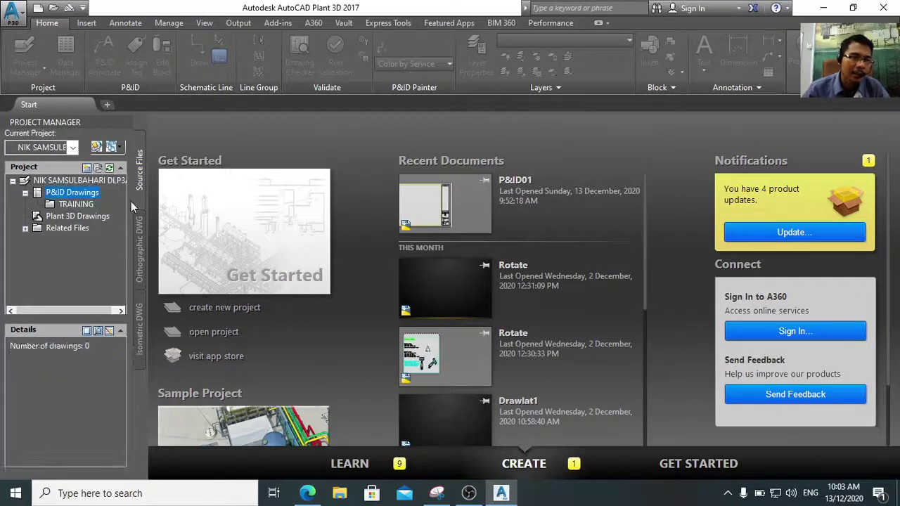
left_click(76, 205)
left_click(81, 193)
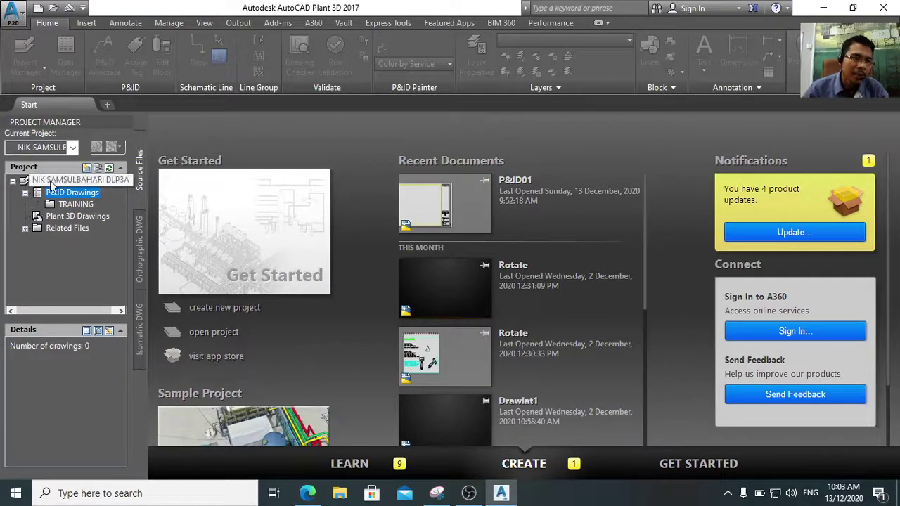
right_click(70, 209)
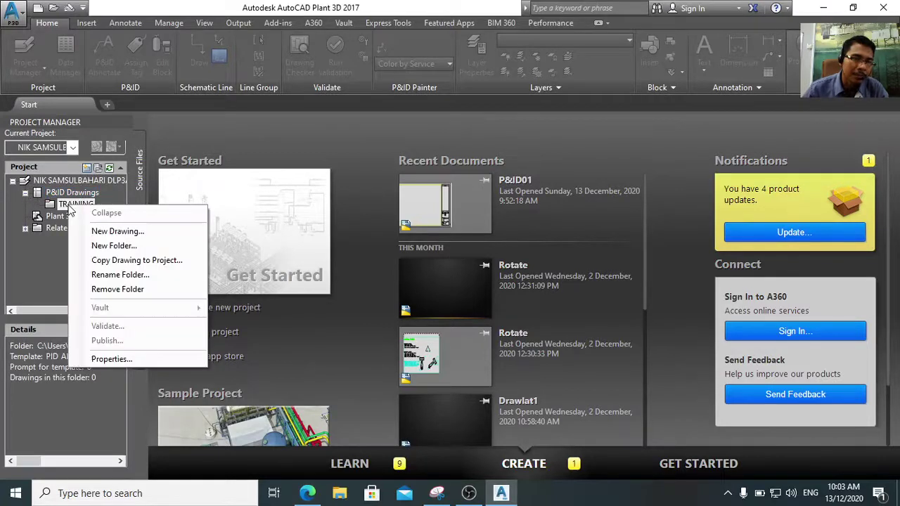
left_click(125, 276)
key("Escape")
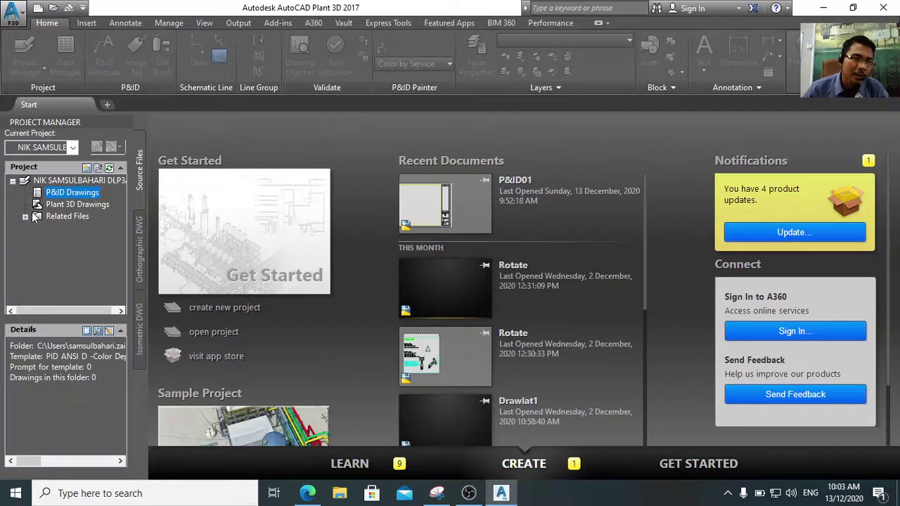
Create a project folder named TRAINING under P&ID Drawings, merging it with the existing folder on disk
left_click(80, 181)
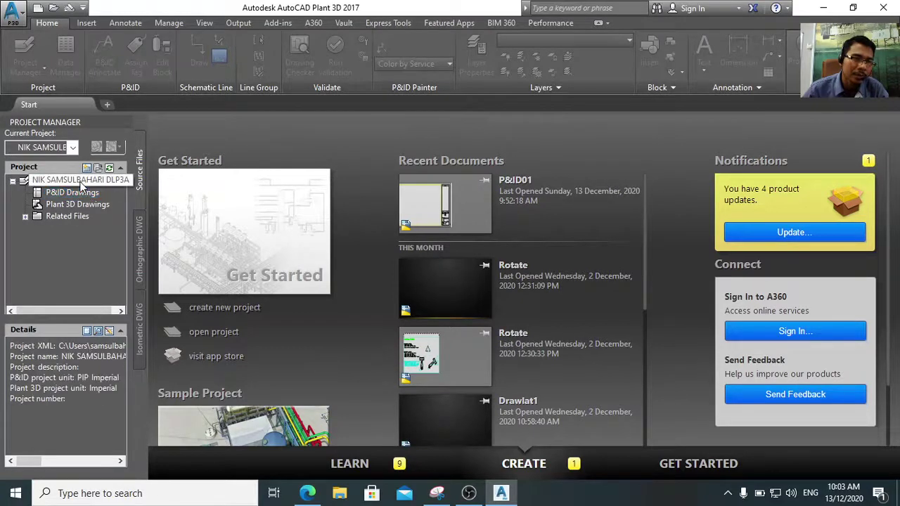
left_click(73, 193)
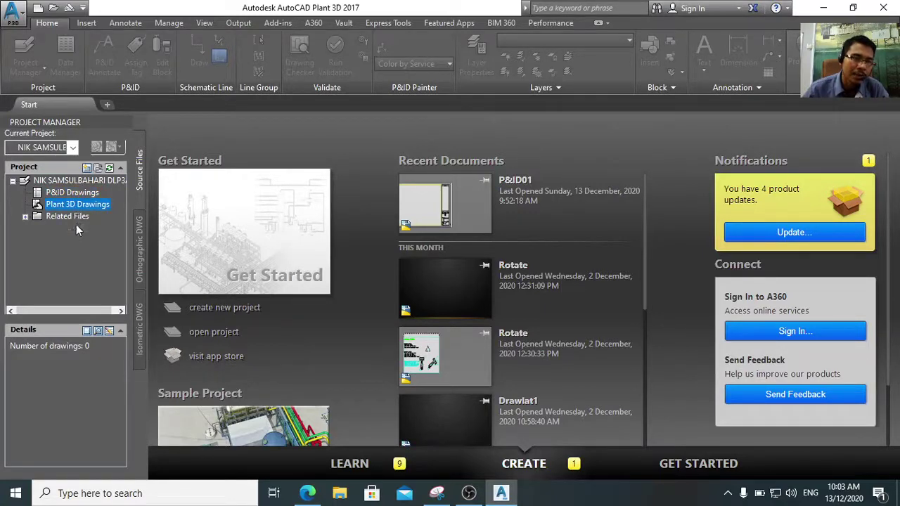
left_click(65, 192)
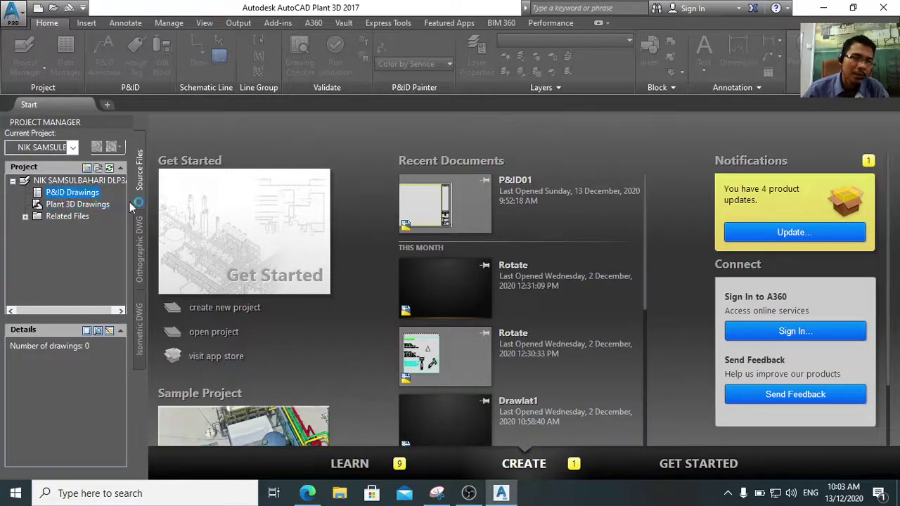
right_click(80, 198)
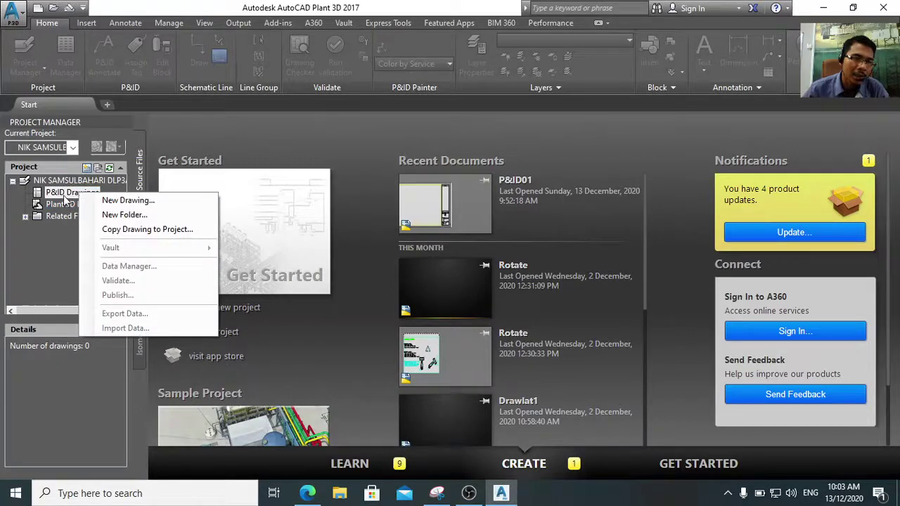
left_click(123, 216)
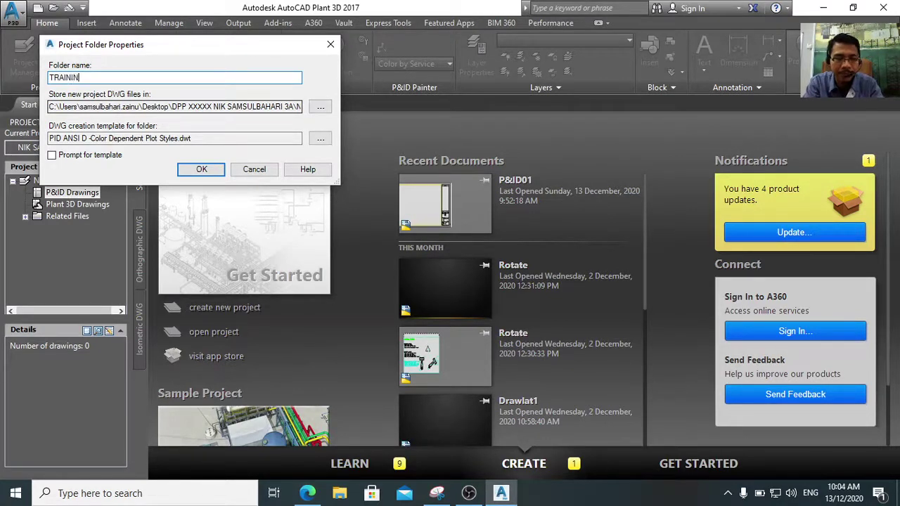
left_click(202, 169)
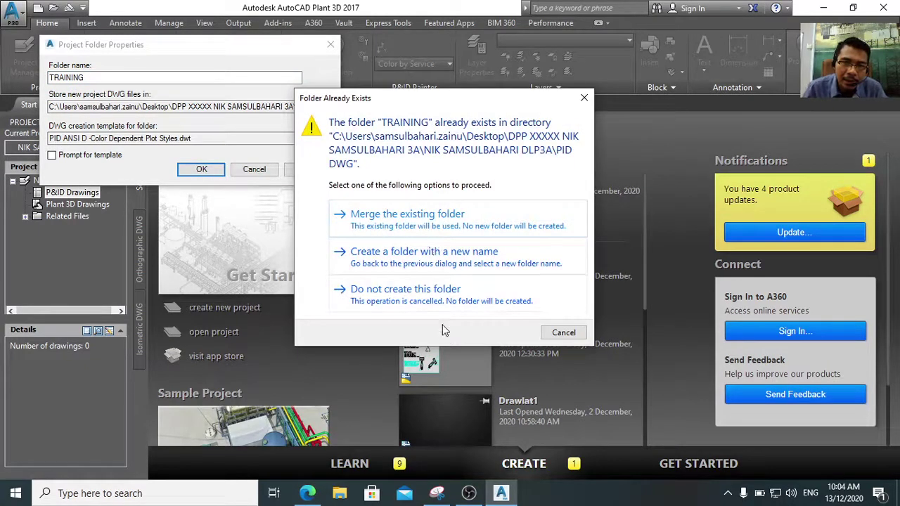
left_click(427, 220)
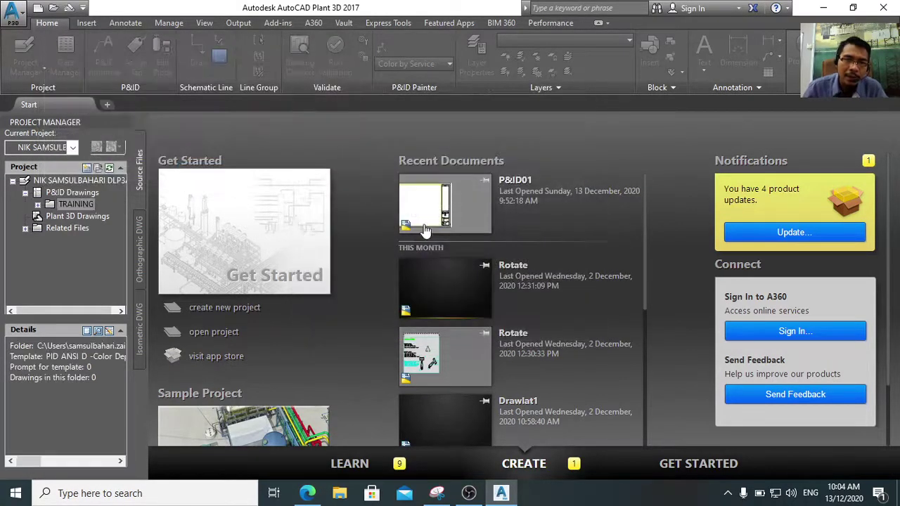
Create a new drawing named P&ID01 in the TRAINING folder
left_click(70, 204)
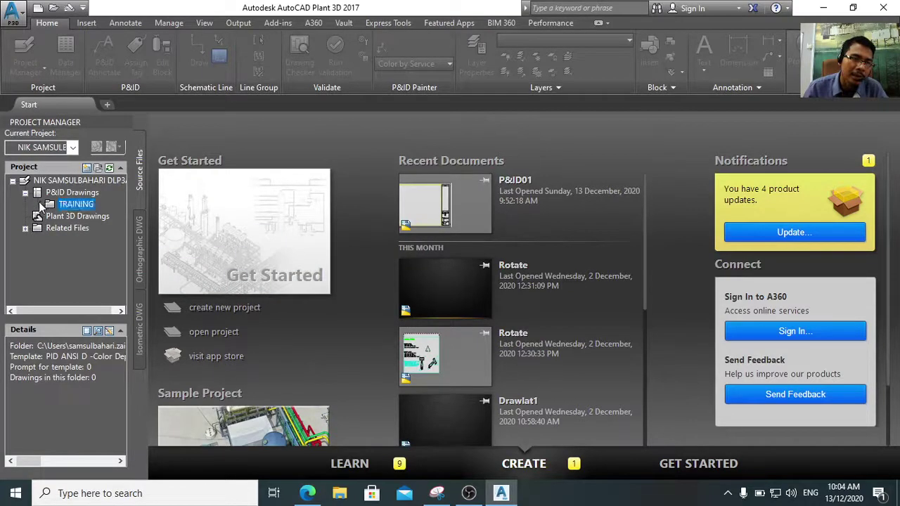
right_click(83, 206)
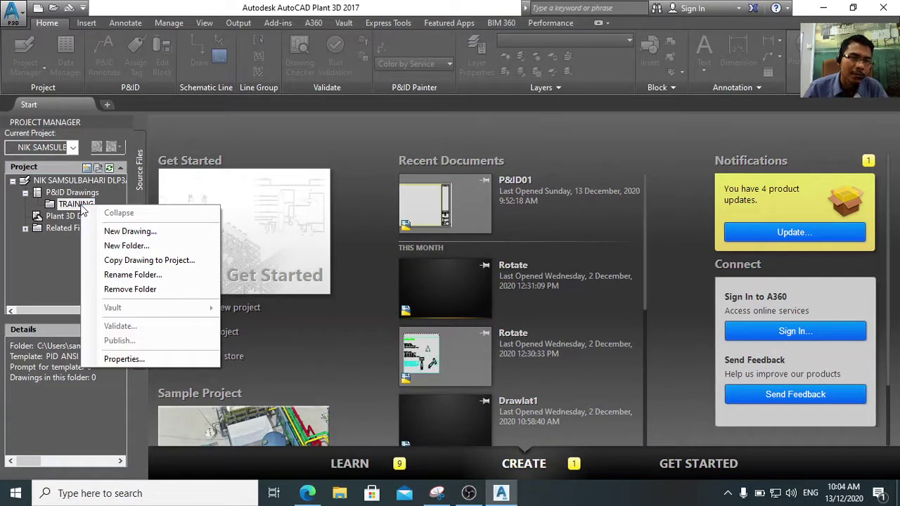
left_click(140, 238)
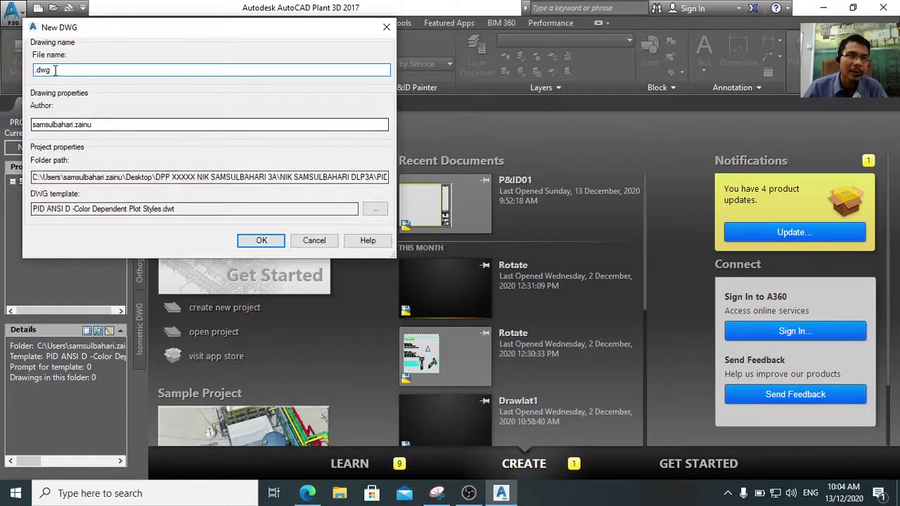
left_click_drag(62, 70, 8, 73)
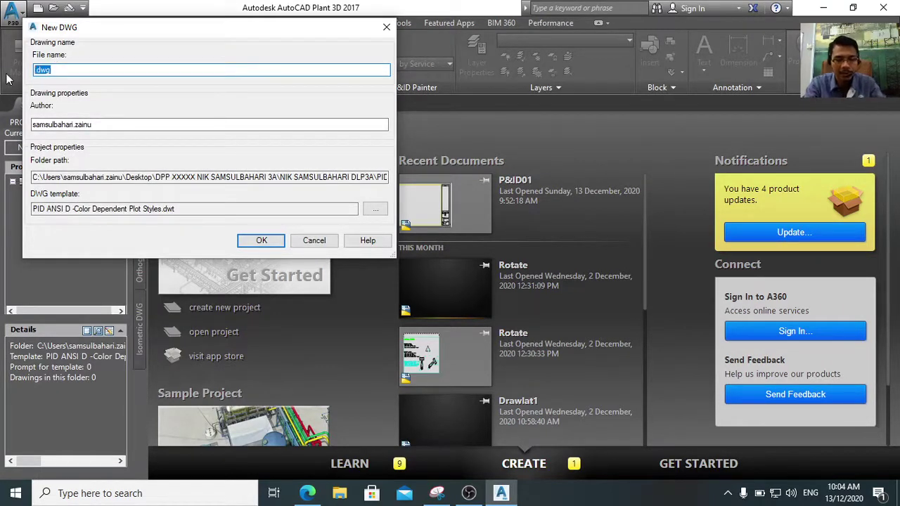
type("P&ID01")
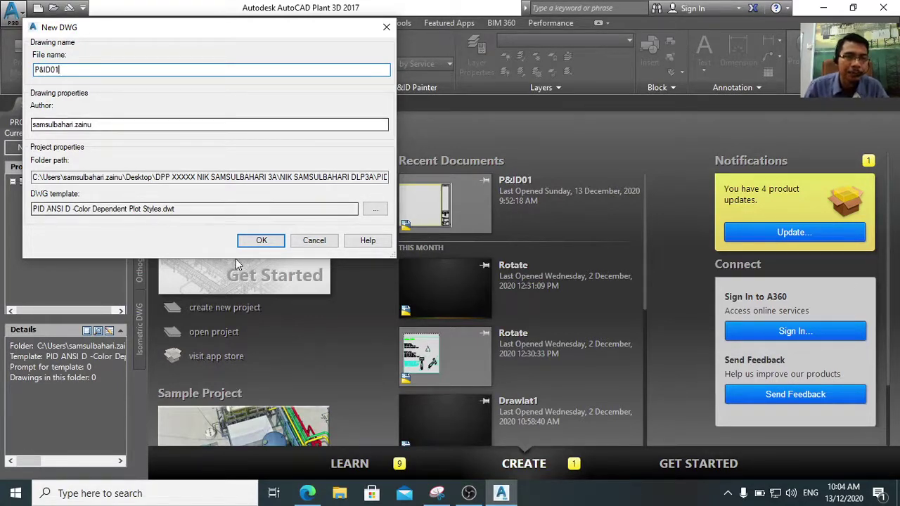
left_click(272, 240)
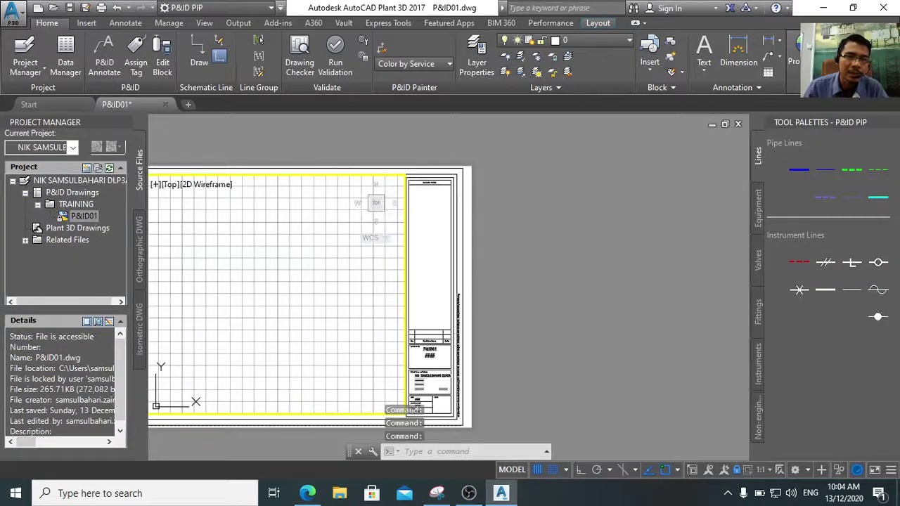
Turn off snap mode and the grid display in the P&ID01 drawing
scroll(511, 141, "up", 2)
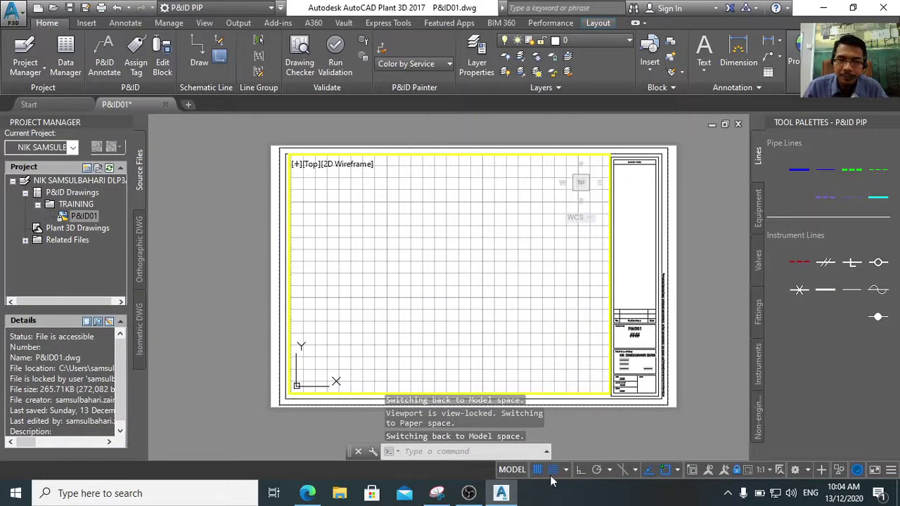
left_click(554, 473)
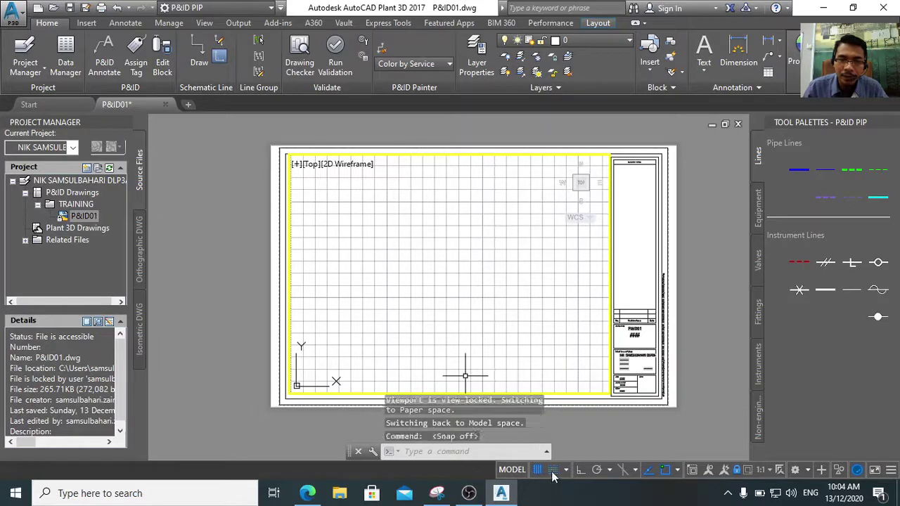
left_click(539, 473)
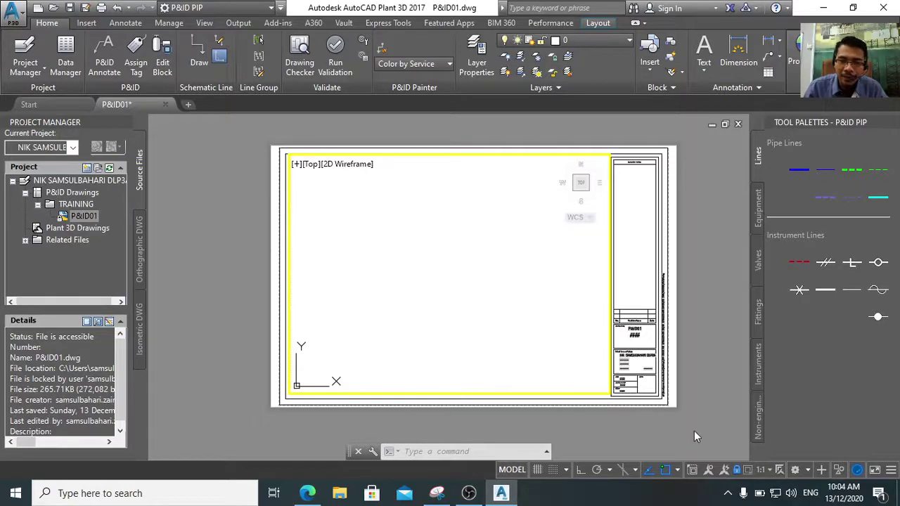
Maximize the layout viewport of the P&ID01 drawing for working in model space
left_click(693, 470)
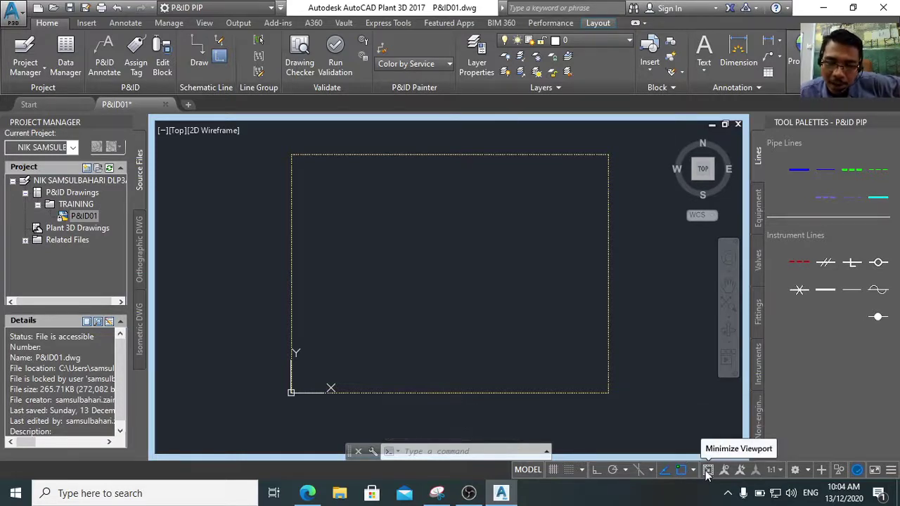
left_click(707, 470)
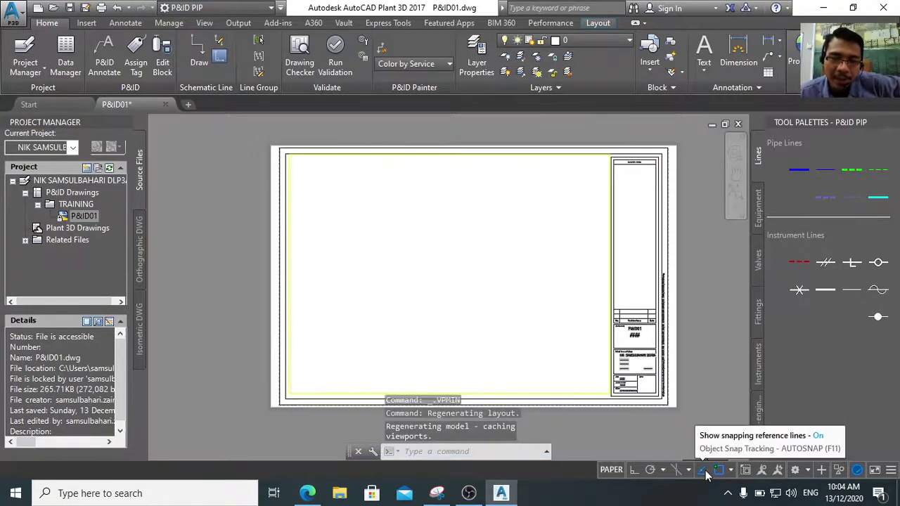
left_click(706, 471)
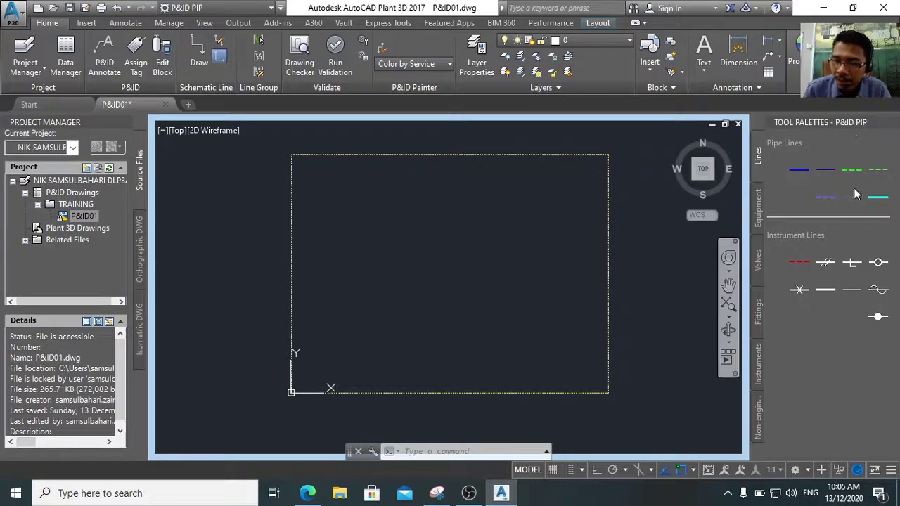
Switch the workspace to 3D Piping and back to PID PIP
left_click(808, 471)
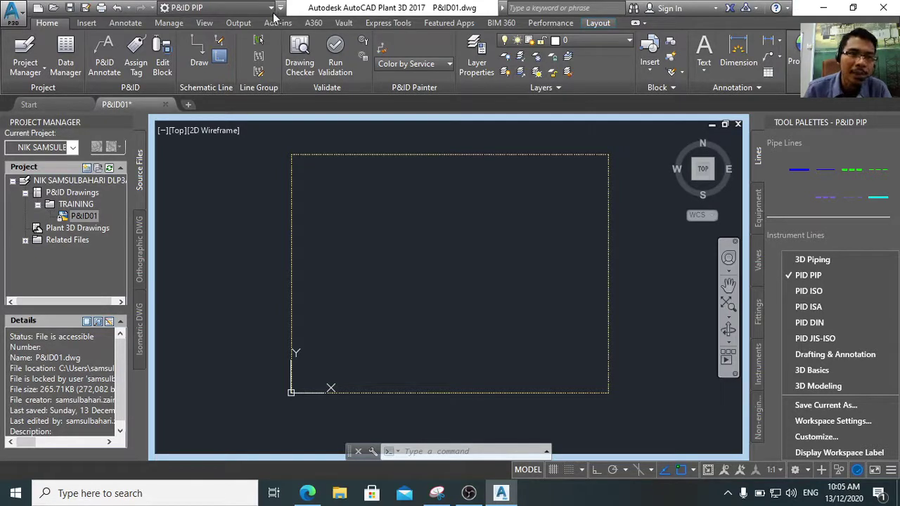
left_click(271, 8)
left_click(271, 8)
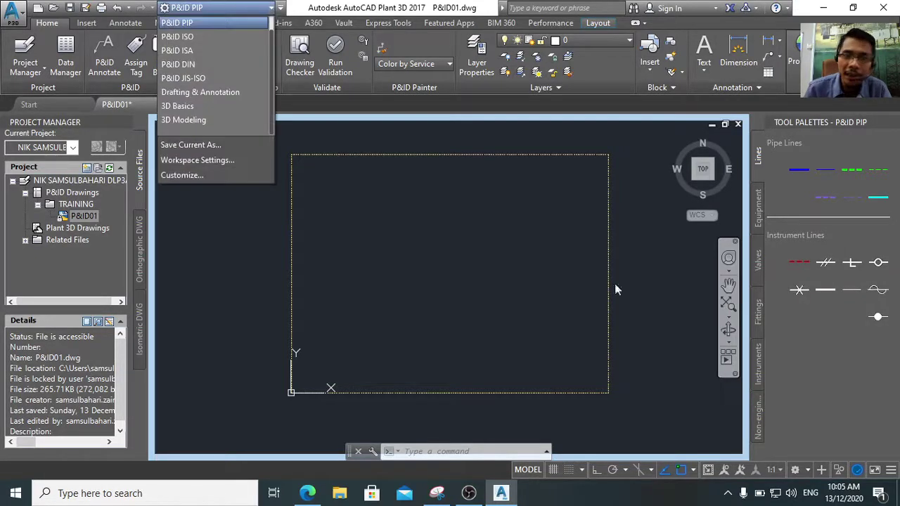
left_click(809, 471)
left_click(809, 471)
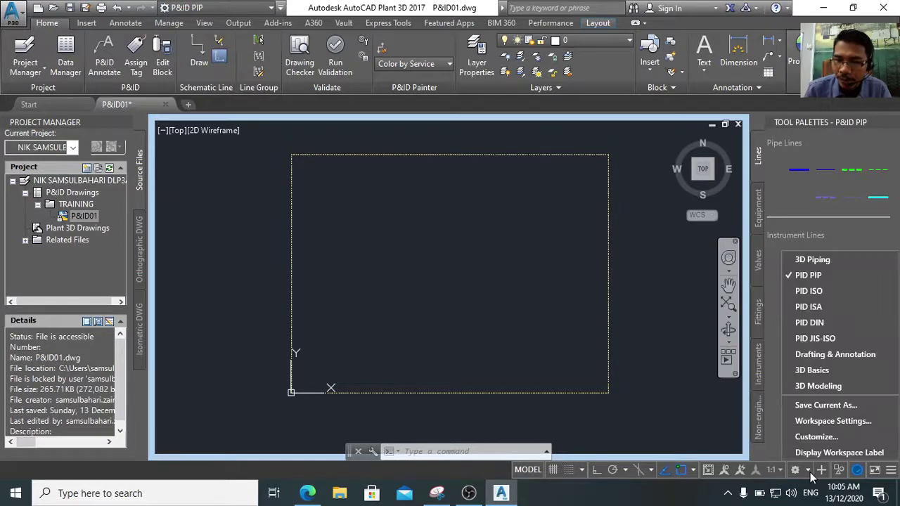
left_click(808, 260)
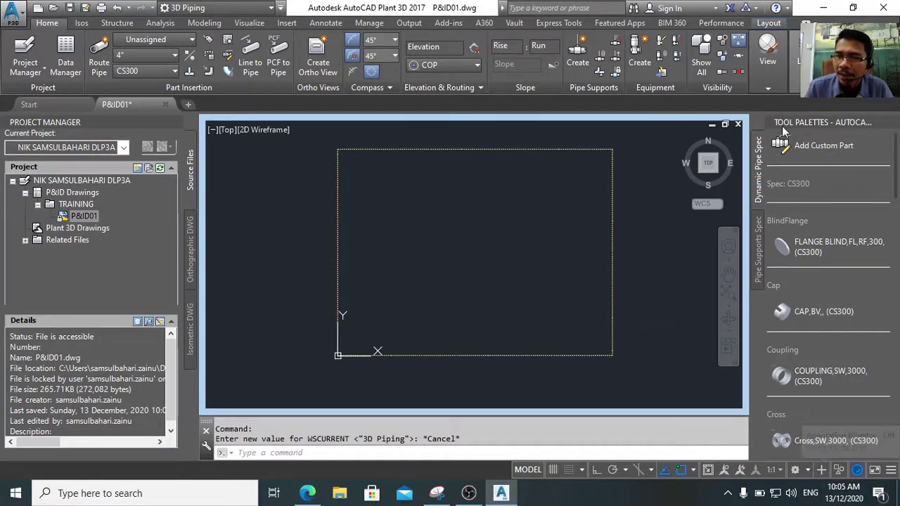
left_click(807, 472)
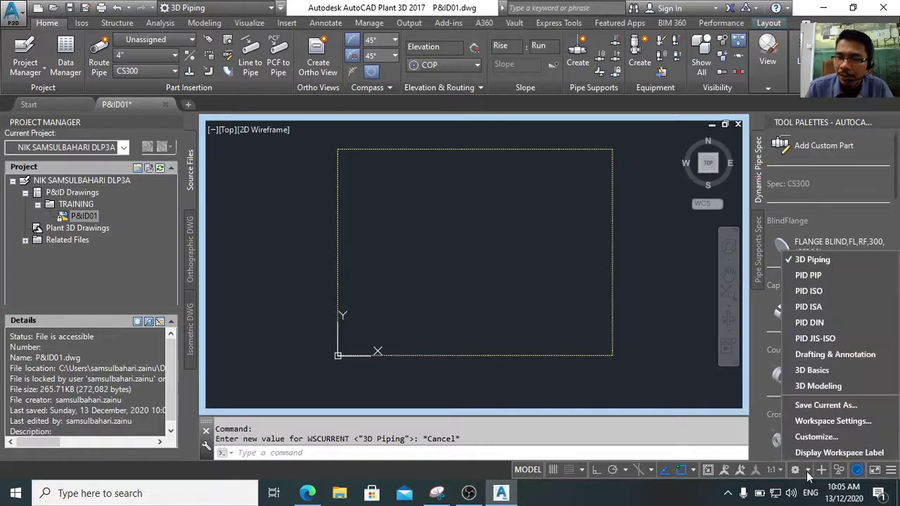
left_click(829, 276)
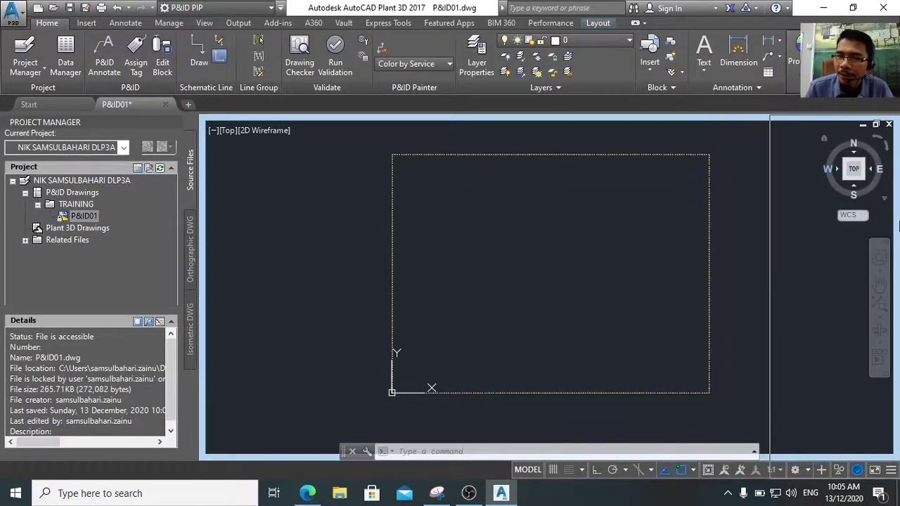
Insert a vertical vessel from the Vessel and Miscellaneous Vessel Details symbols near the middle of the sheet at a scale factor of 1.5
mouse_move(898, 228)
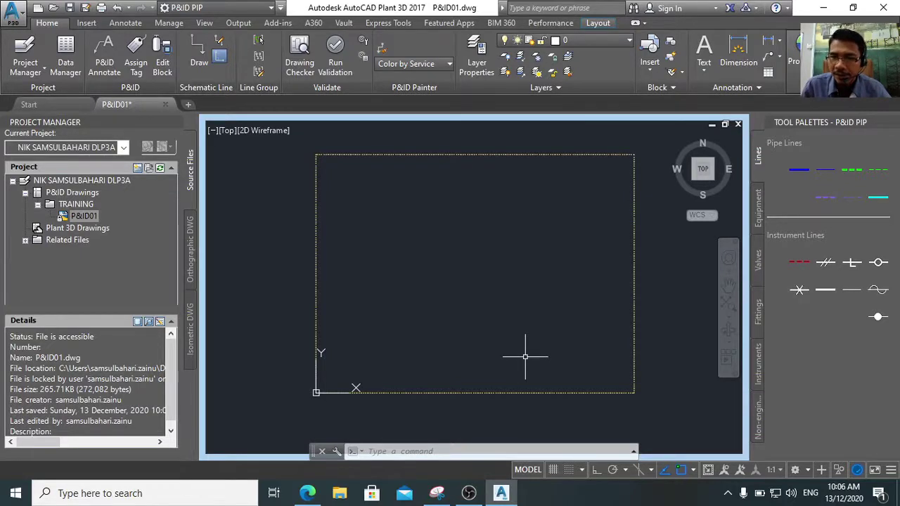
left_click(758, 211)
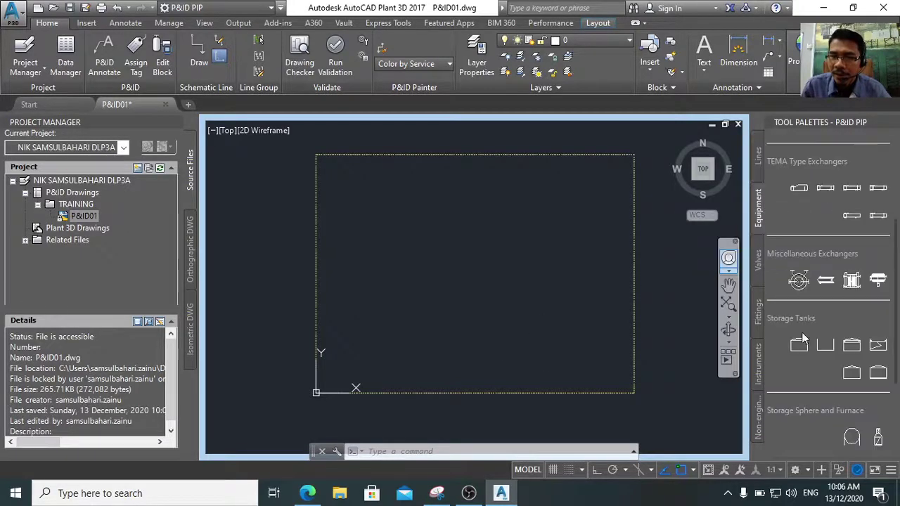
scroll(805, 313, "down", 3)
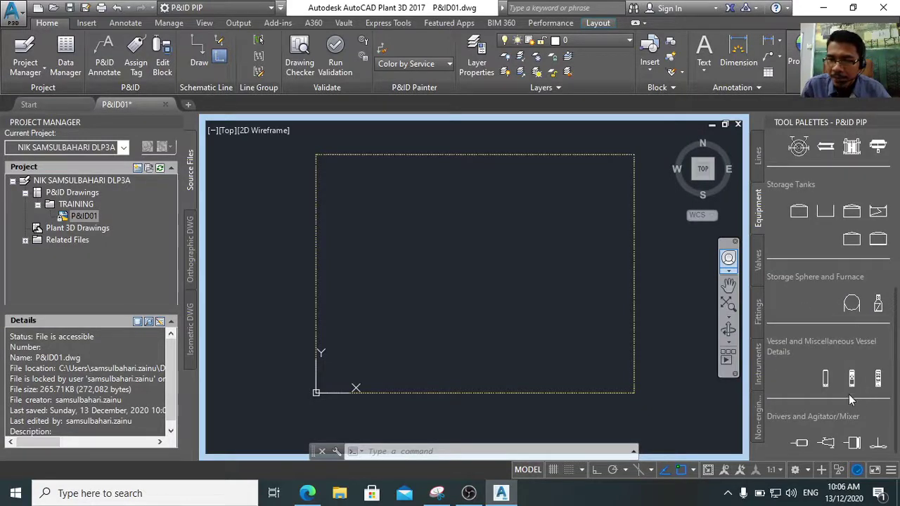
left_click(825, 380)
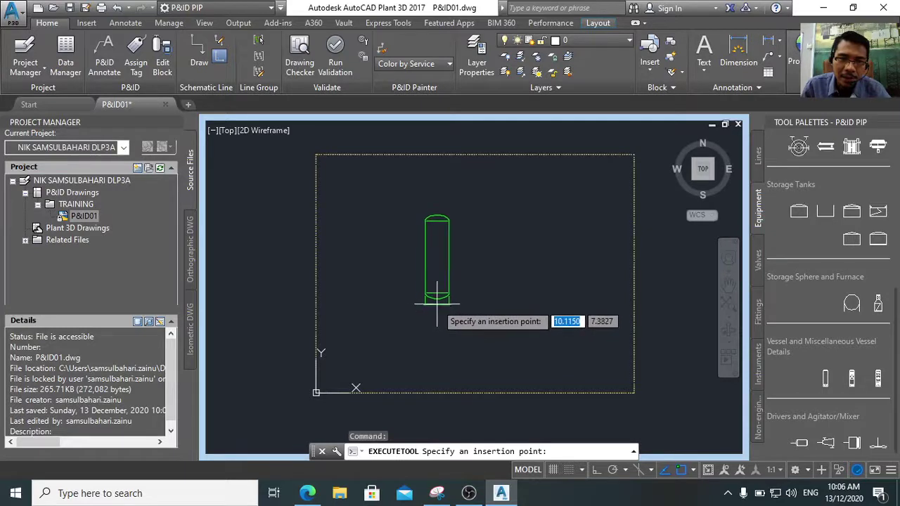
left_click(436, 303)
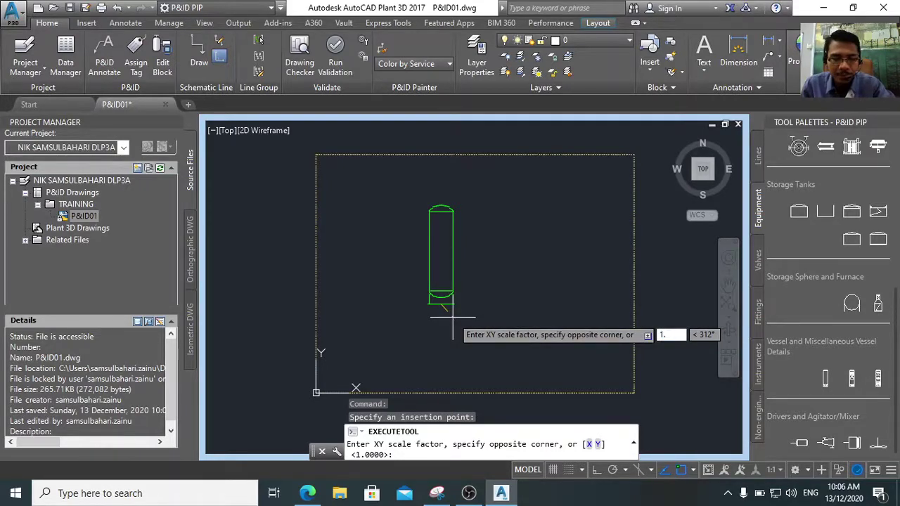
key("Return")
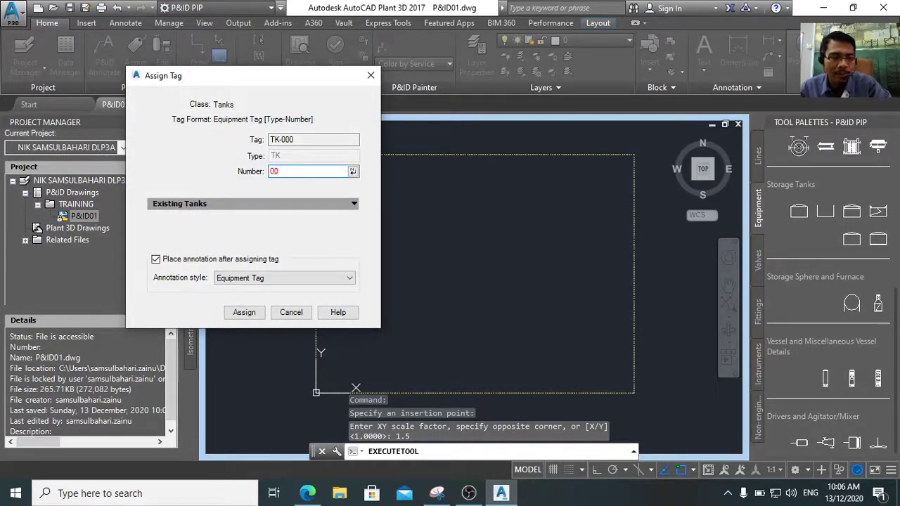
Assign tag number 001 to the vessel and place its Equipment Tag annotation in the middle of the shell
left_click(298, 143)
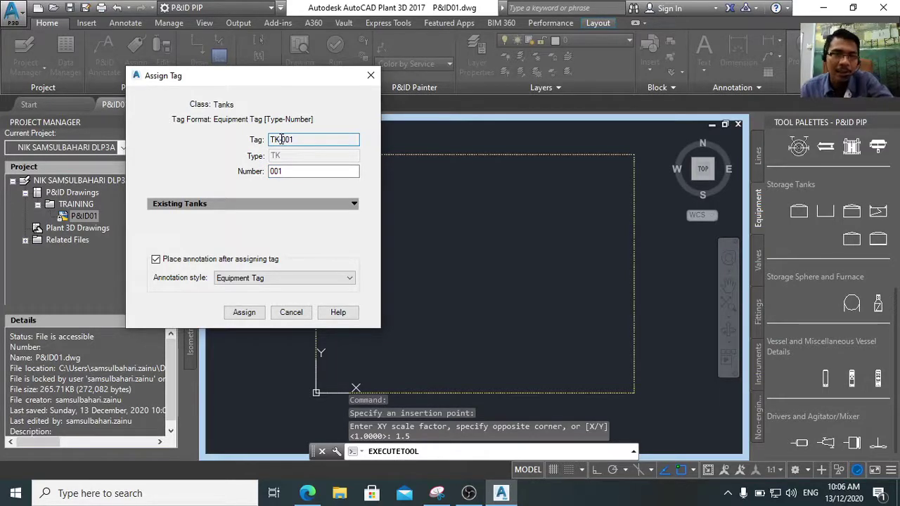
left_click(244, 312)
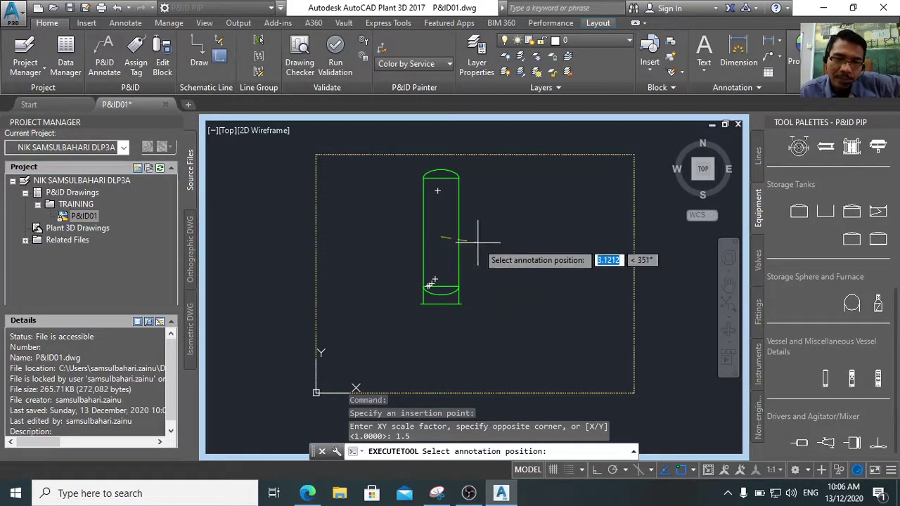
left_click(441, 239)
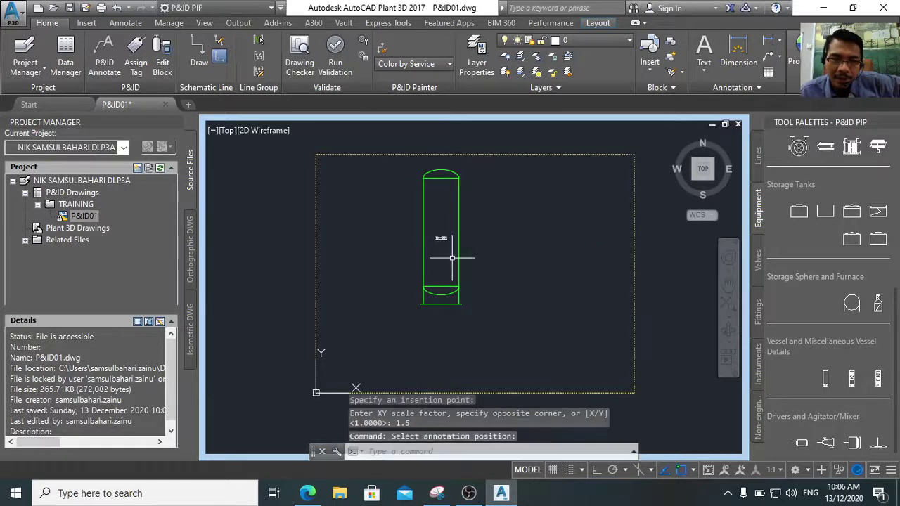
scroll(423, 253, "up", 5)
scroll(445, 264, "down", 5)
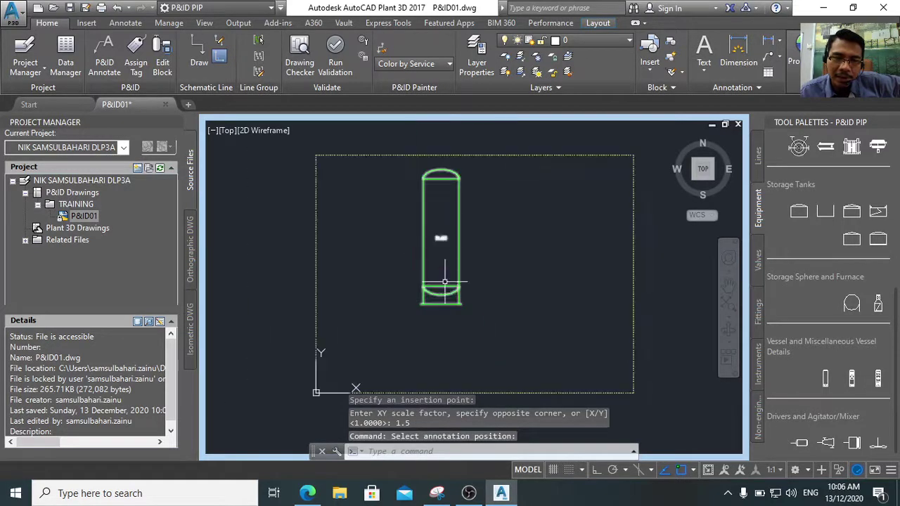
Move the vessel about 2.75 units straight down on the sheet
left_click(437, 302)
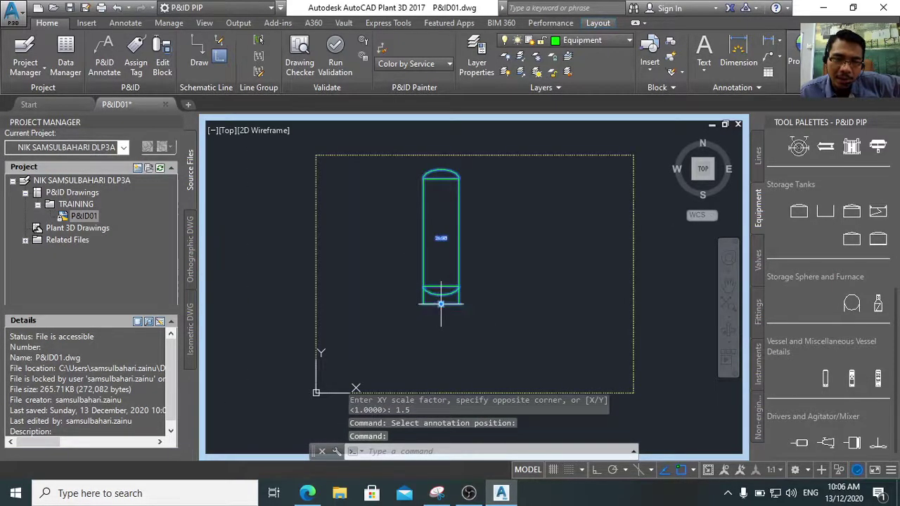
left_click(439, 303)
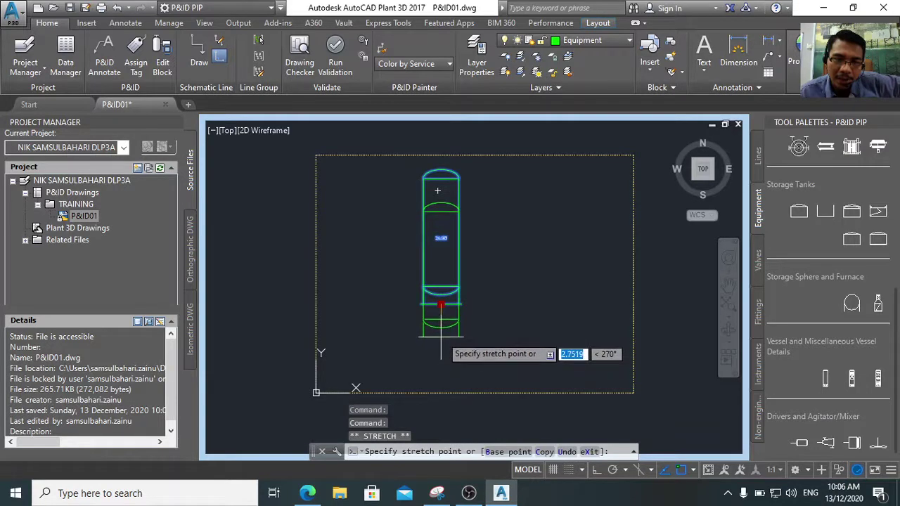
left_click(441, 335)
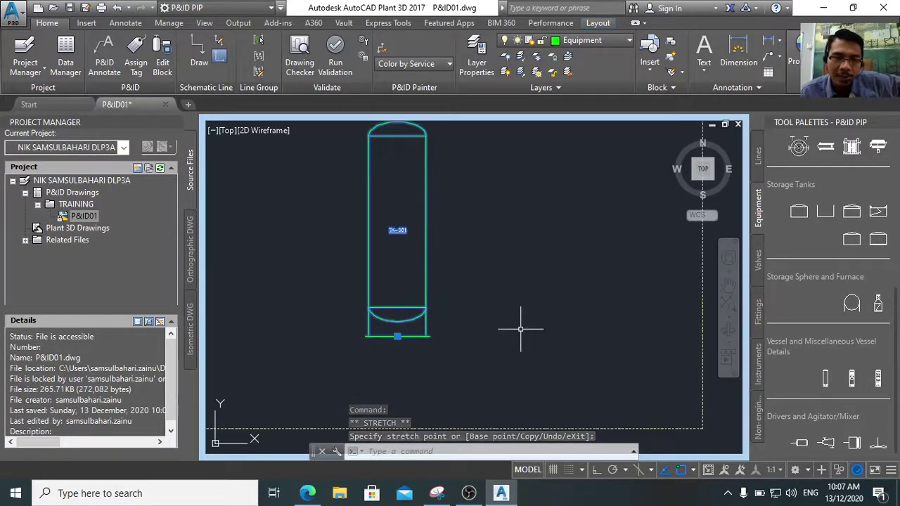
key("Escape")
Change the equipment type in the vessel's tag annotation from TK to V, keeping number 001
scroll(442, 261, "up", 5)
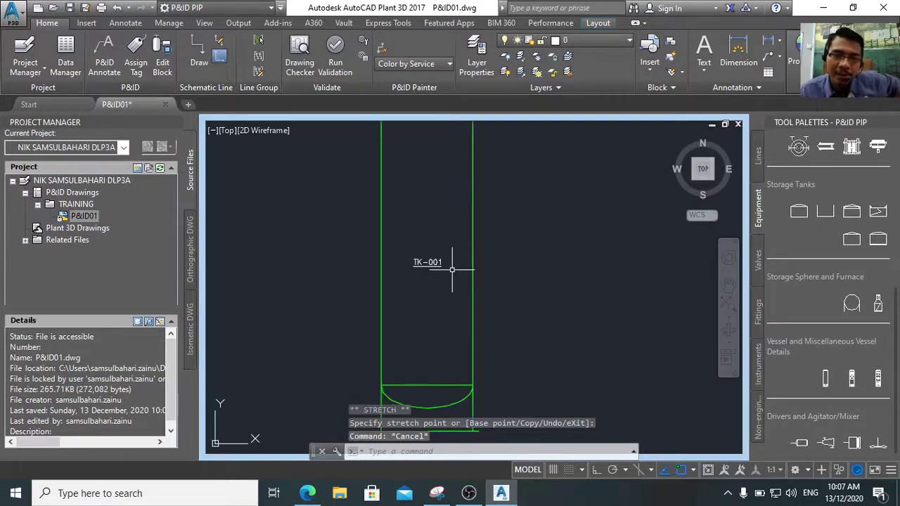
scroll(458, 263, "down", 5)
scroll(444, 271, "up", 7)
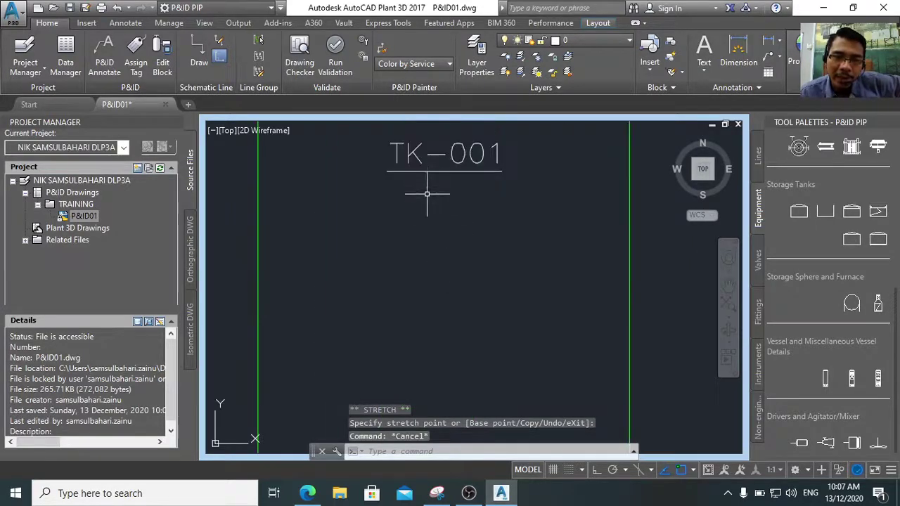
scroll(422, 281, "down", 4)
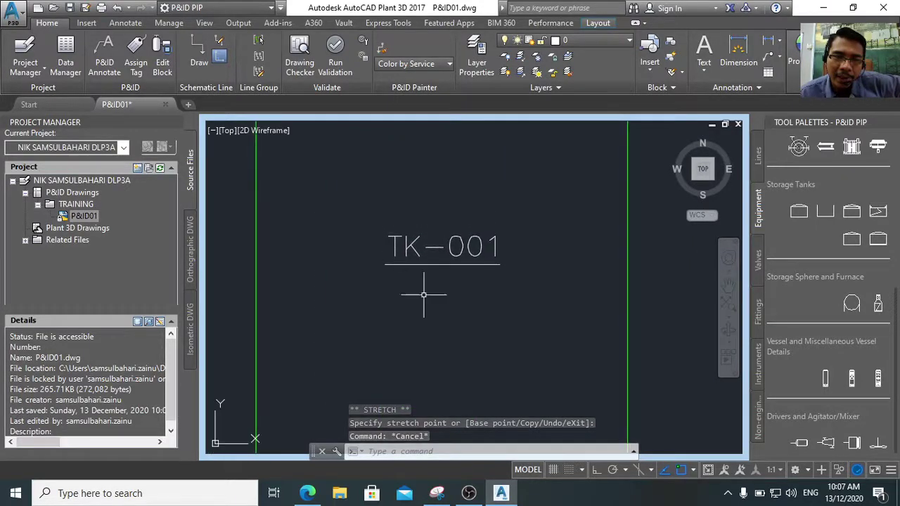
double_click(413, 246)
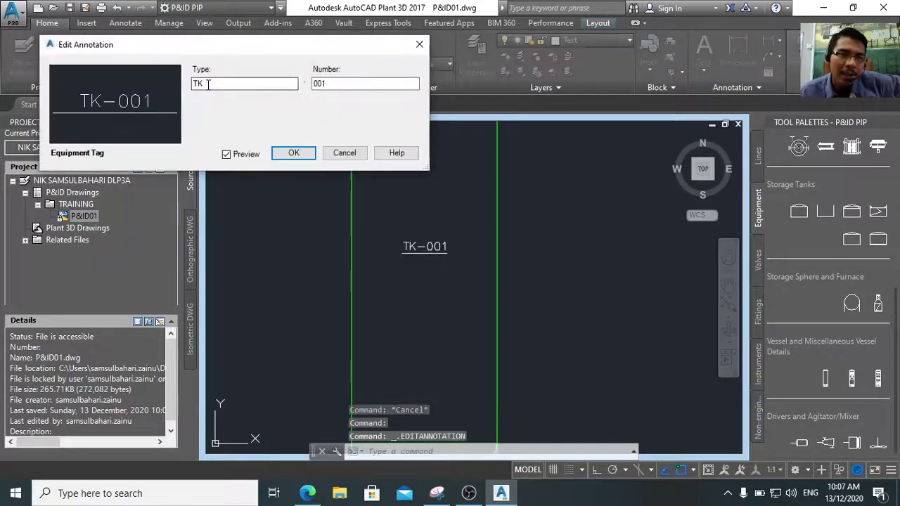
left_click(292, 83)
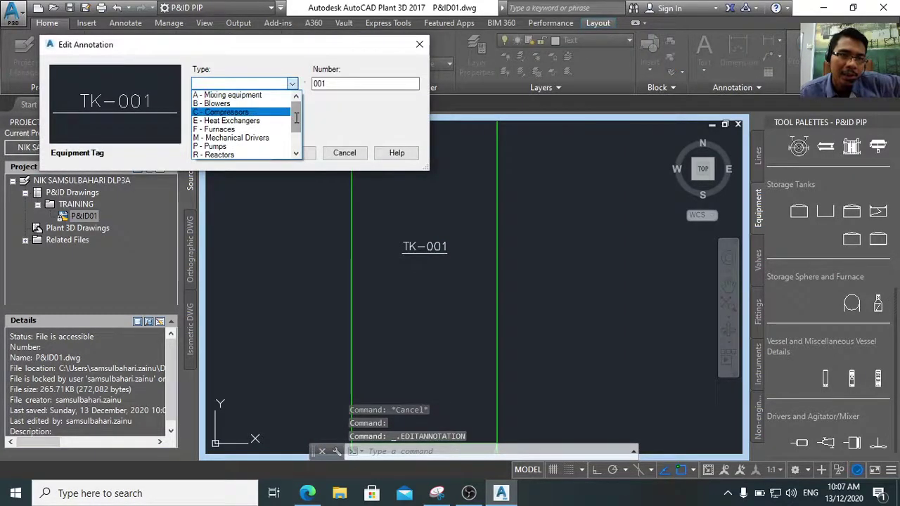
scroll(267, 126, "down", 2)
left_click(252, 154)
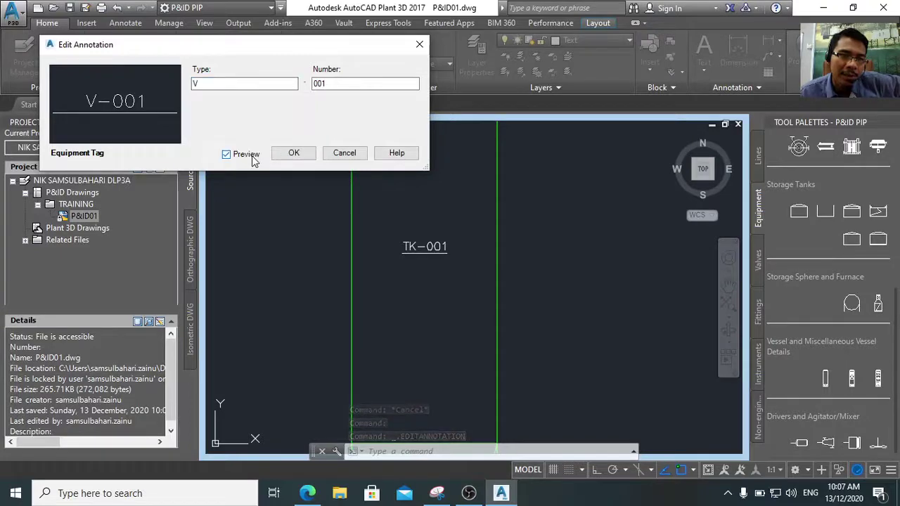
left_click(298, 153)
Insert the second TEMA type exchanger symbol to the right of vessel V-001, slightly above its mid-height
scroll(498, 261, "down", 5)
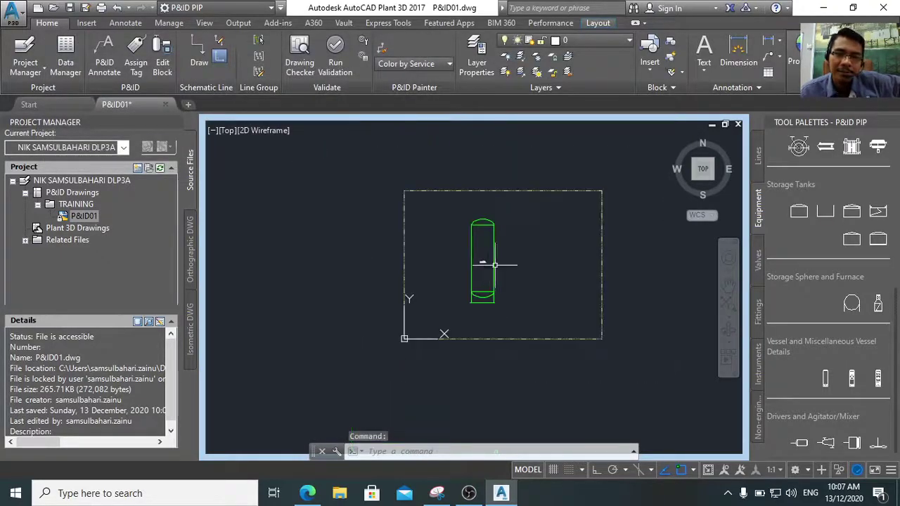
scroll(554, 274, "up", 2)
mouse_move(555, 269)
middle_mouse_down()
mouse_move(503, 263)
mouse_move(538, 289)
middle_mouse_up()
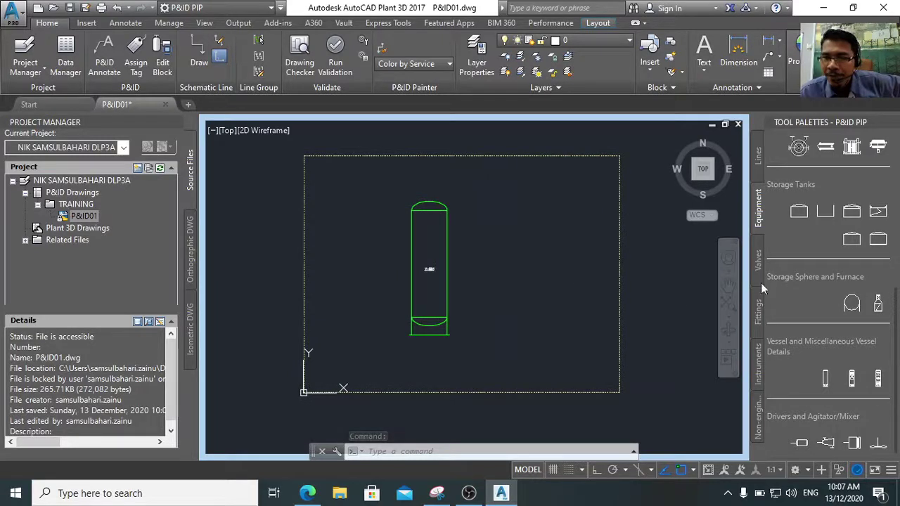
scroll(807, 280, "up", 5)
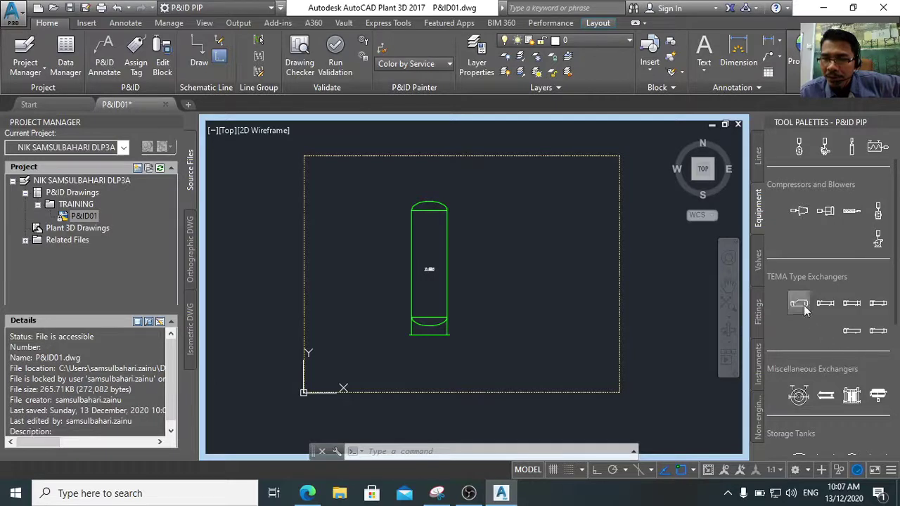
left_click(826, 305)
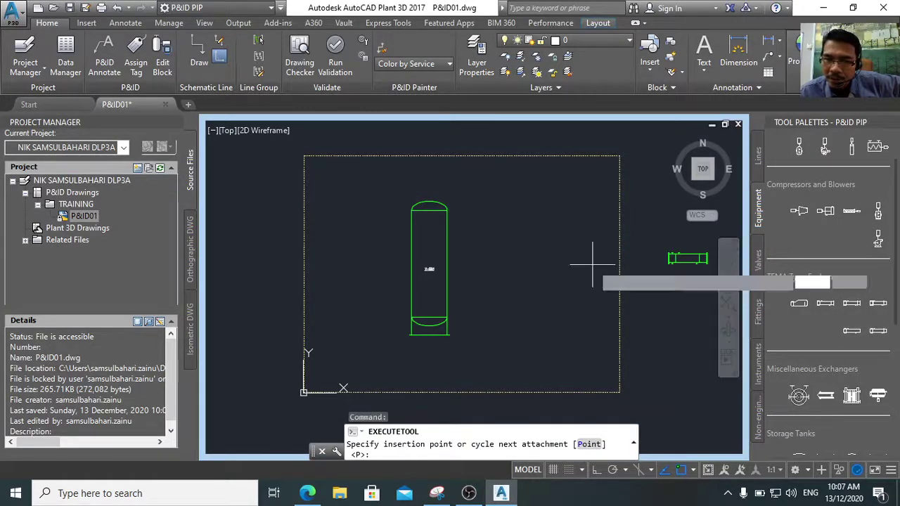
left_click(500, 240)
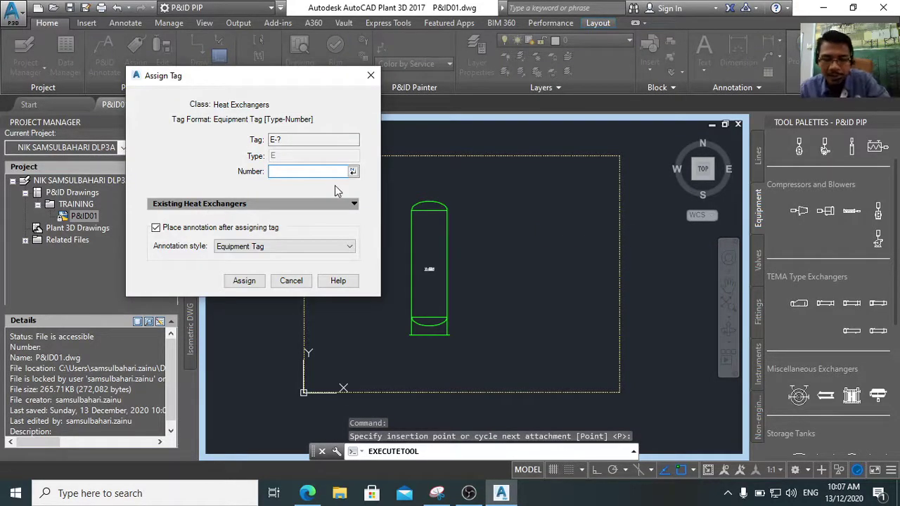
Assign tag number 001 to the heat exchanger and place its Equipment Tag annotation inside the symbol
type("001")
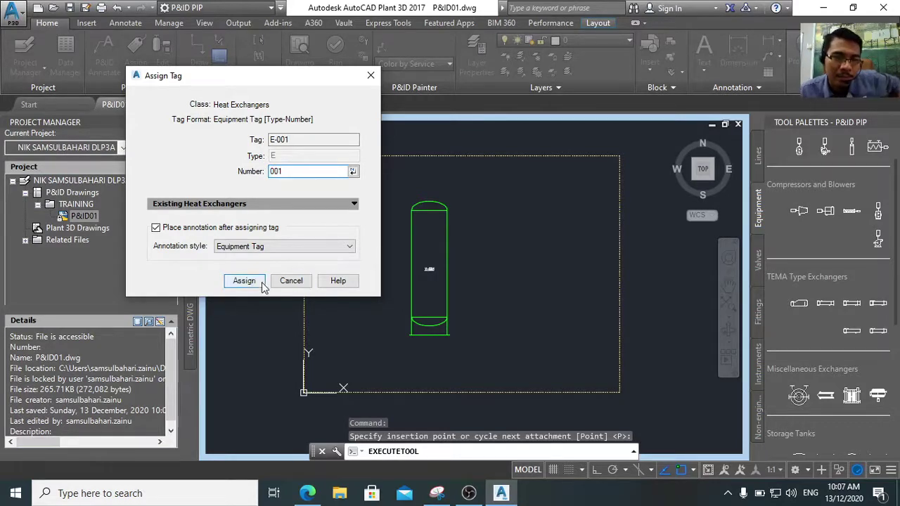
left_click(244, 280)
scroll(511, 248, "up", 3)
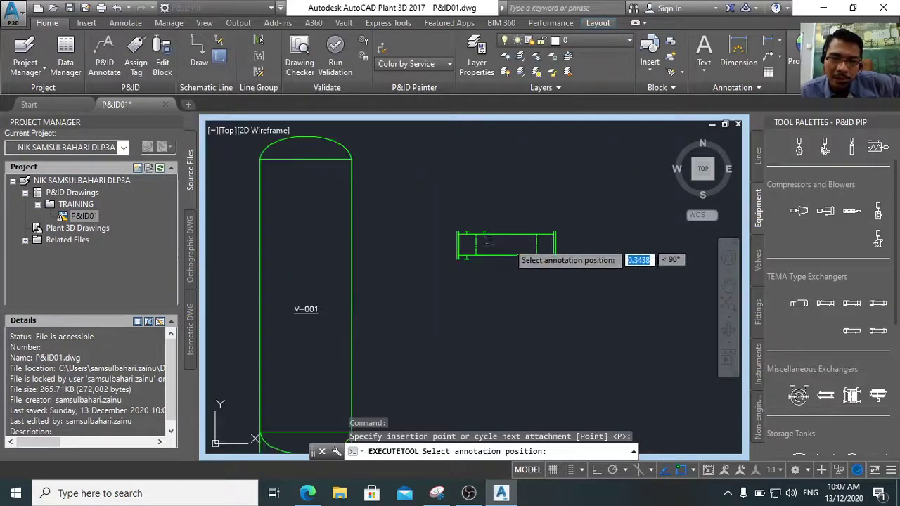
left_click(507, 244)
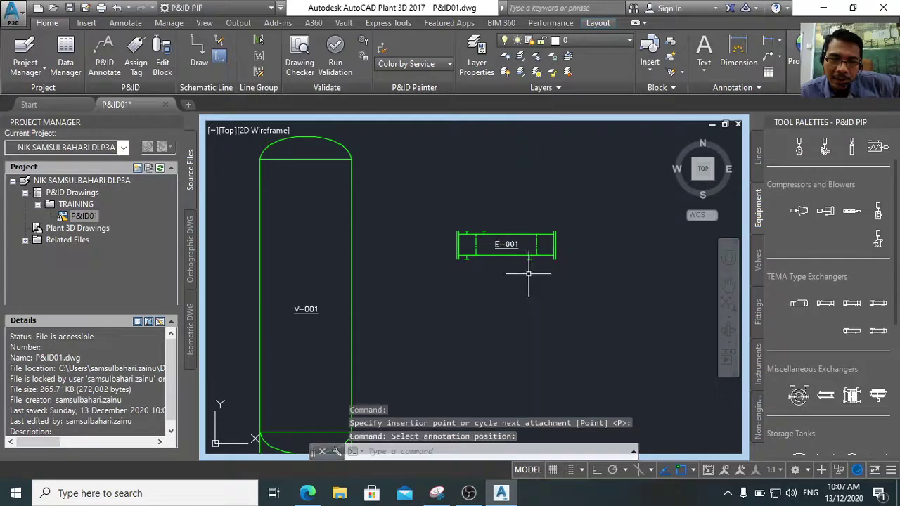
Substitute the symbol of exchanger E-001 with the TEMA type exchanger that has rounded ends
scroll(531, 281, "up", 2)
scroll(530, 281, "down", 4)
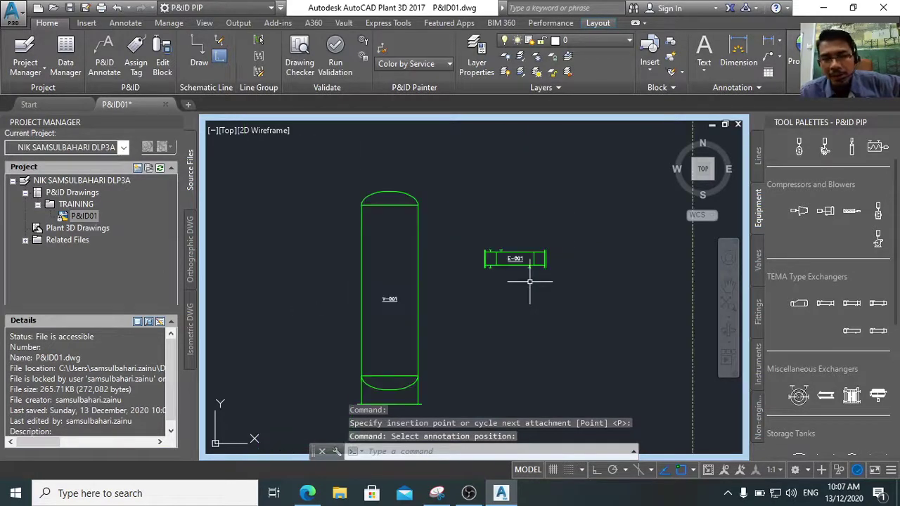
scroll(482, 283, "up", 3)
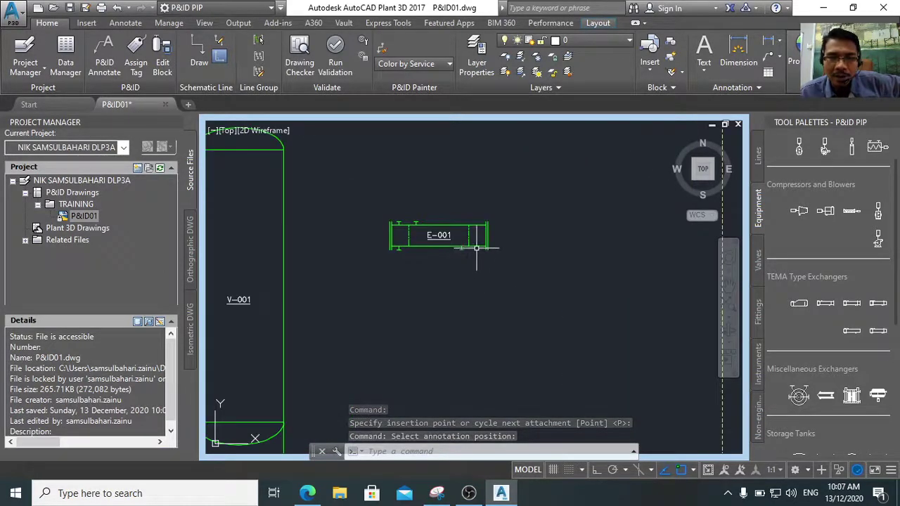
left_click(479, 246)
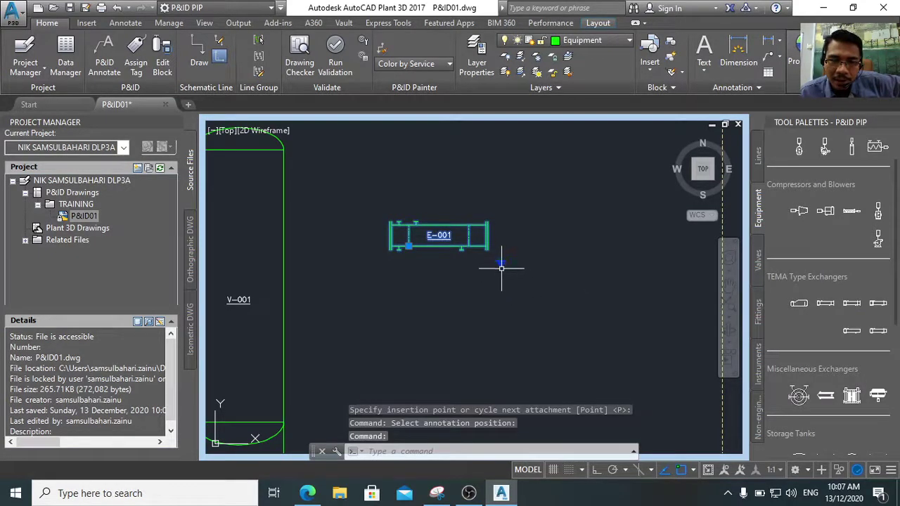
left_click(500, 263)
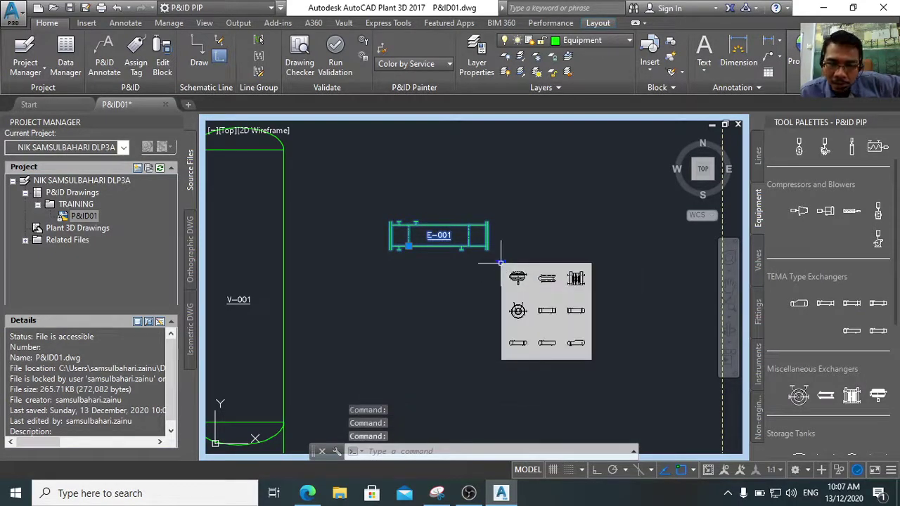
left_click(547, 310)
key("Escape")
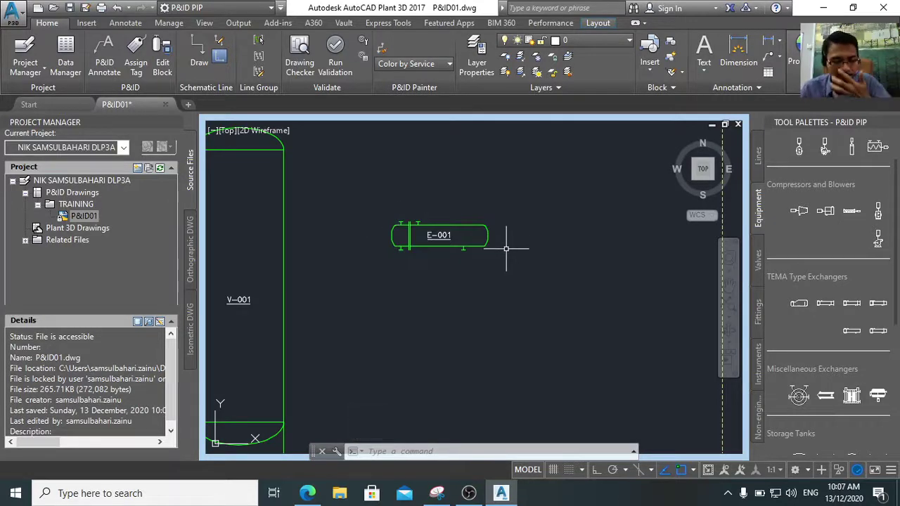
Mirror exchanger E-001 about a vertical line at its right end with Ortho on, erasing the source object
type("MIRROR")
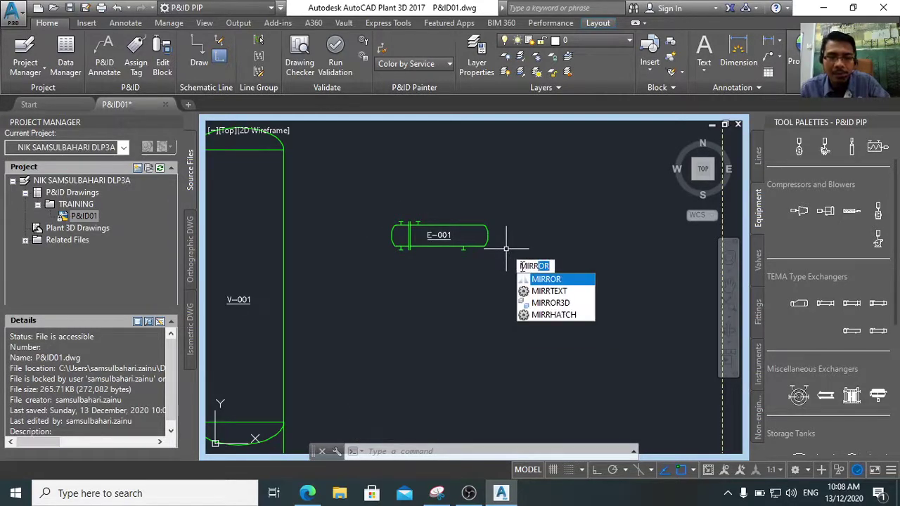
left_click(542, 281)
left_click(484, 236)
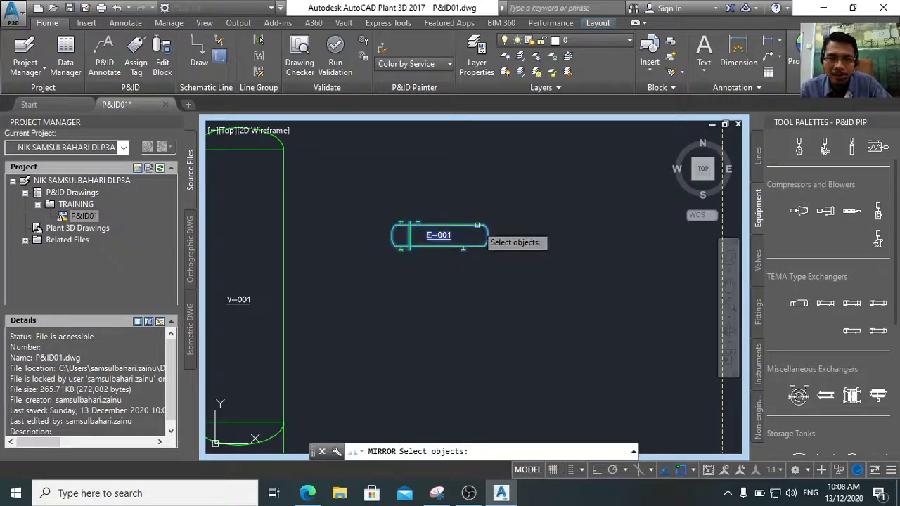
key("Return")
left_click(482, 235)
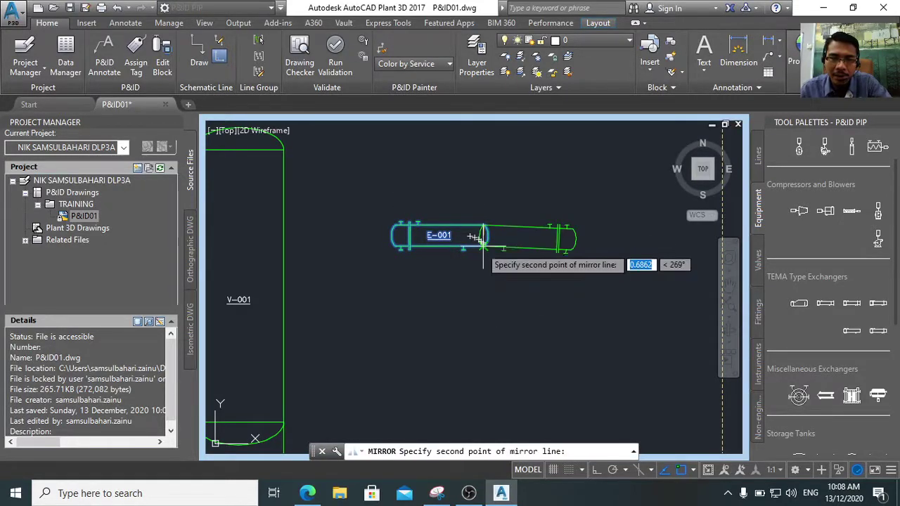
scroll(481, 240, "up", 4)
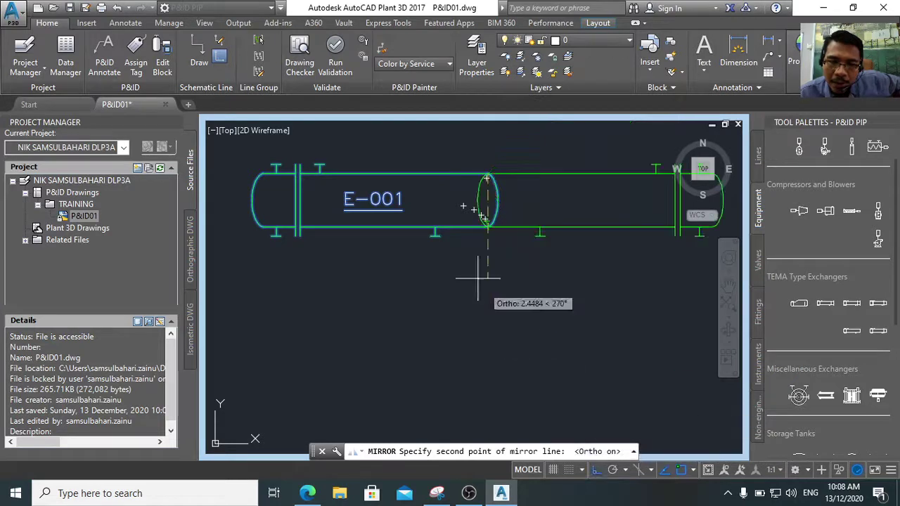
left_click(491, 232)
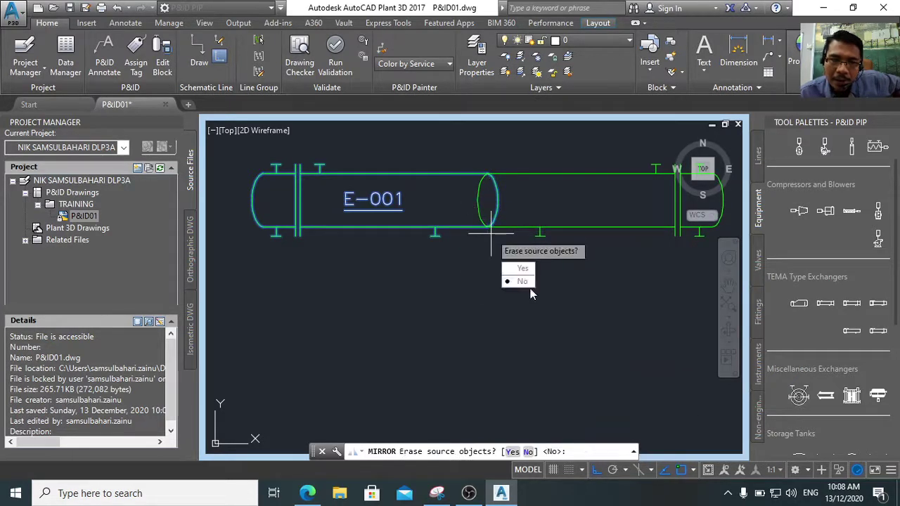
left_click(522, 268)
scroll(490, 229, "down", 5)
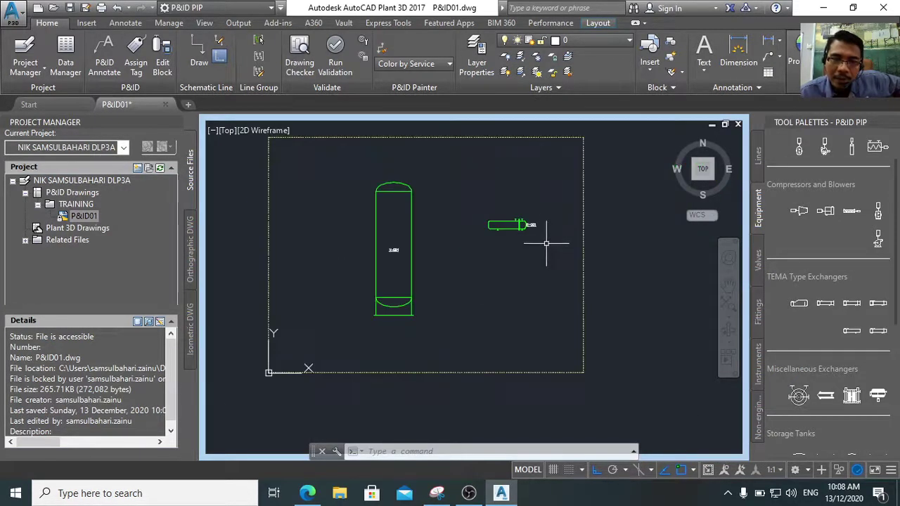
scroll(474, 211, "up", 5)
scroll(453, 231, "down", 4)
scroll(453, 231, "down", 3)
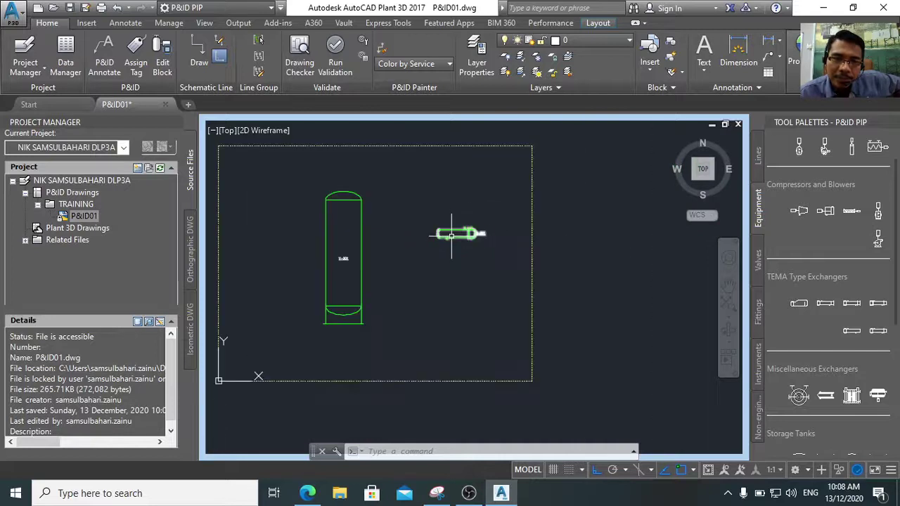
Move the mirrored exchanger E-001 horizontally to the left, closer to vessel V-001
middle_click_drag(454, 235, 501, 224)
scroll(502, 219, "up", 2)
left_click(503, 225)
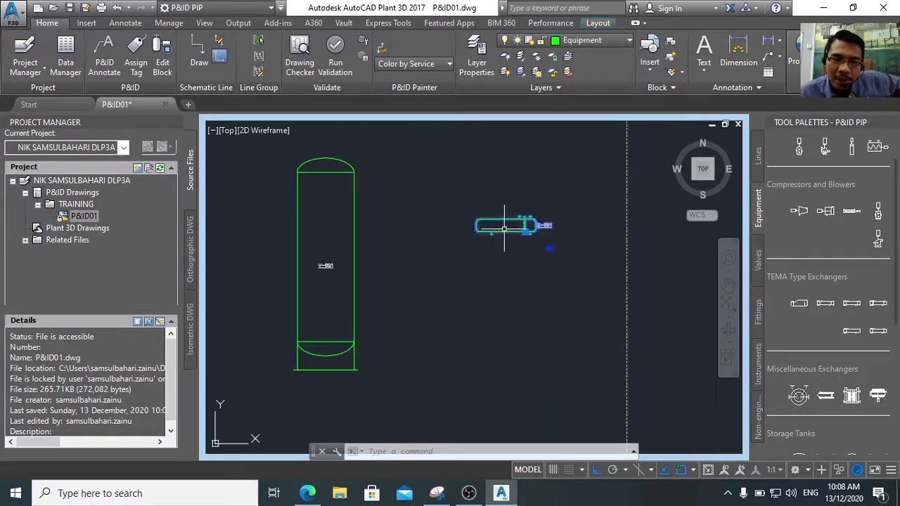
left_click(525, 231)
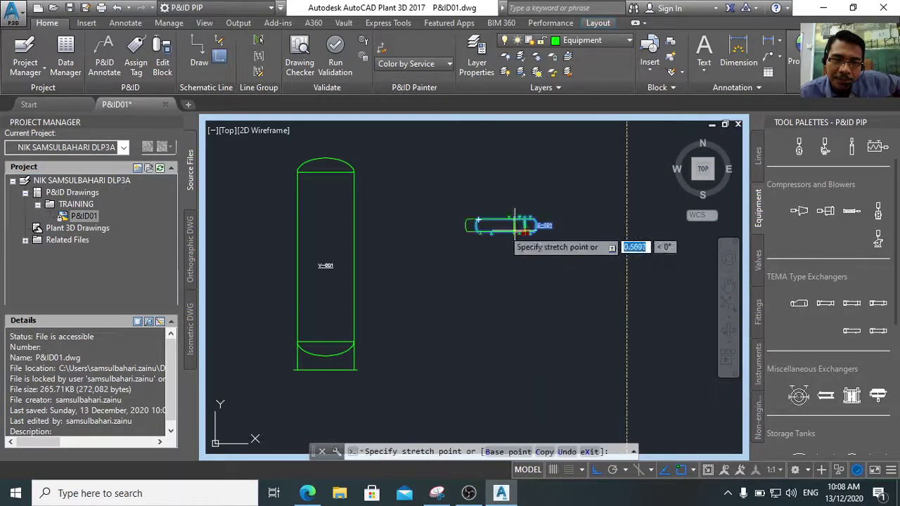
left_click(470, 225)
Move the E-001 tag annotation from beside the exchanger back inside its shell
scroll(481, 204, "up", 3)
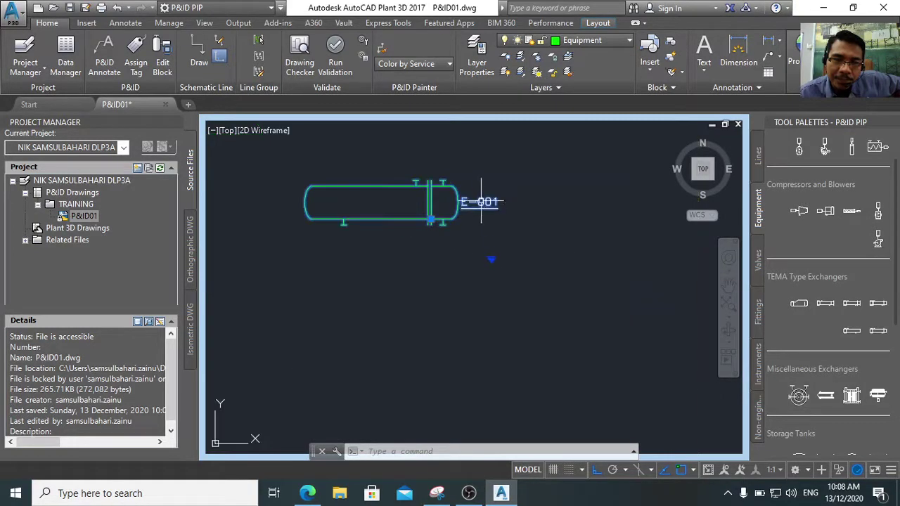
left_click(479, 201)
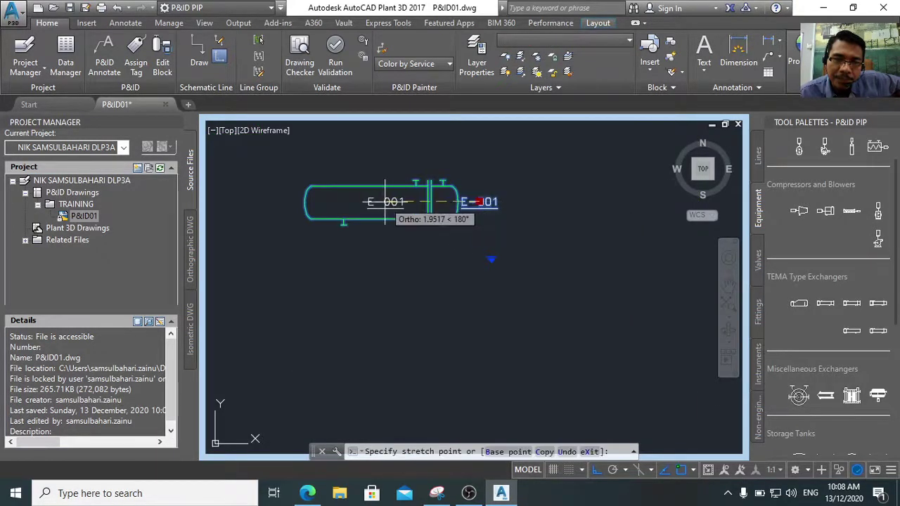
left_click(381, 202)
scroll(418, 273, "down", 4)
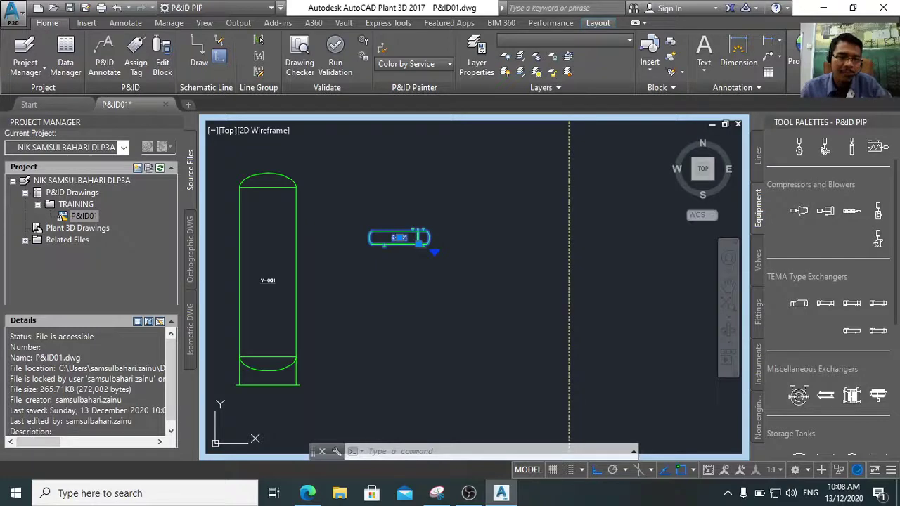
key("Escape")
Insert the first pump symbol below exchanger E-001, assign it tag number 001 and place its Equipment Tag annotation beneath it
scroll(421, 275, "down", 4)
scroll(396, 275, "up", 3)
mouse_move(396, 274)
middle_mouse_down()
mouse_move(431, 256)
mouse_move(424, 268)
middle_mouse_up()
middle_click_drag(519, 257, 499, 235)
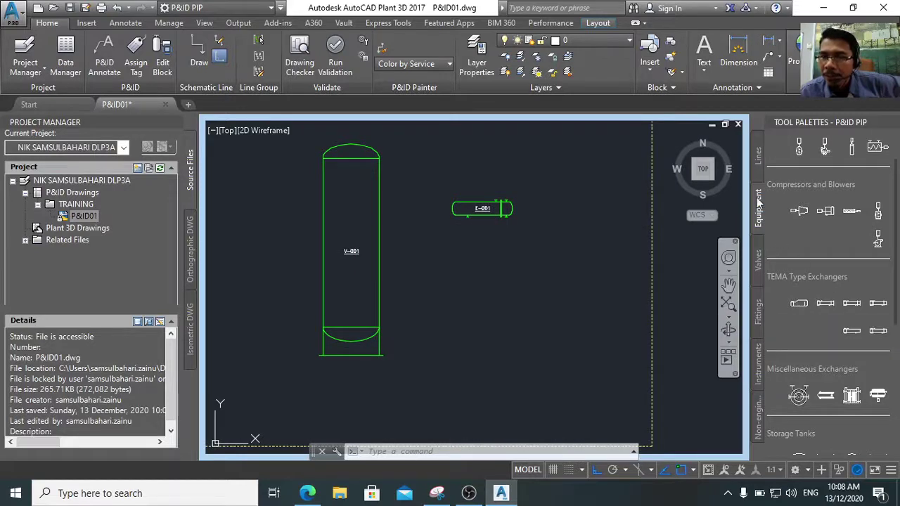
scroll(886, 203, "up", 3)
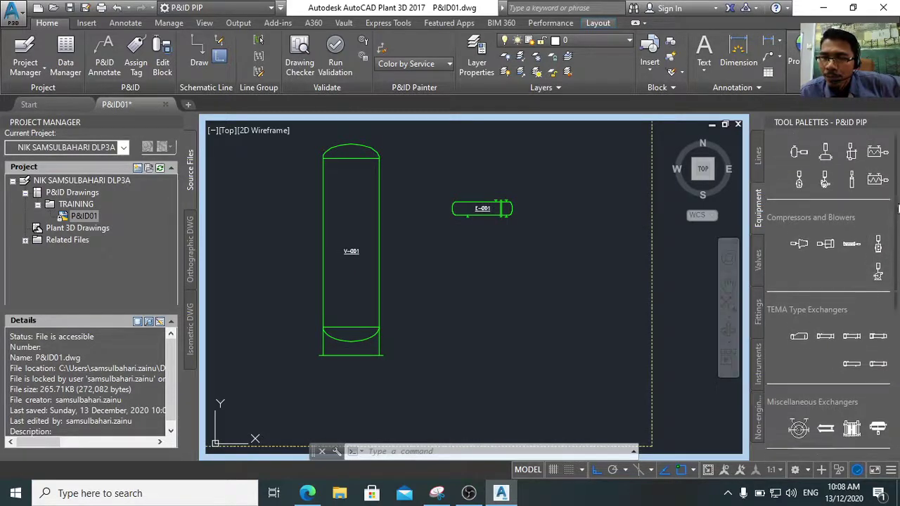
left_click(806, 172)
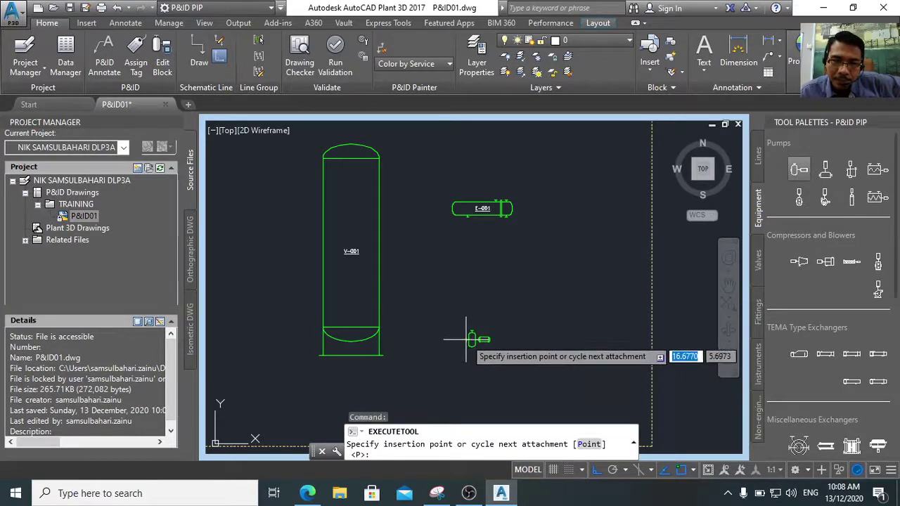
left_click(514, 362)
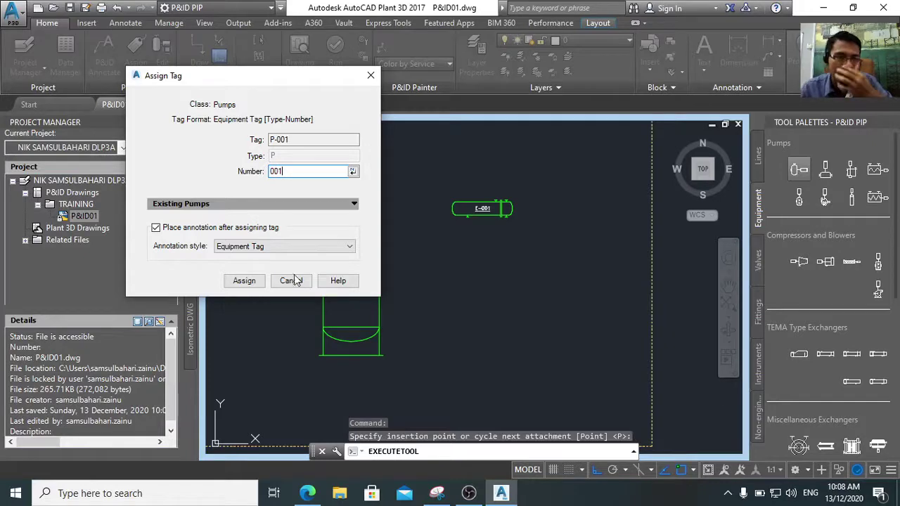
left_click(244, 281)
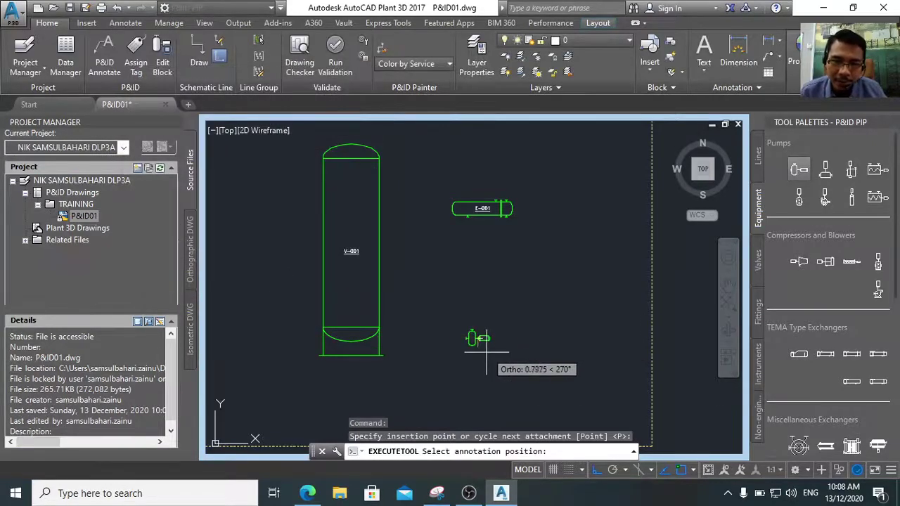
left_click(484, 357)
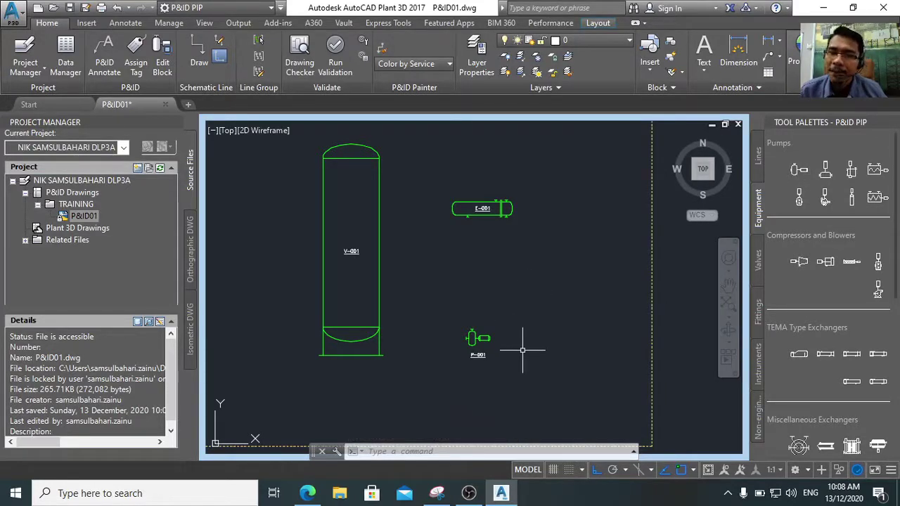
Insert a second pump of the same type to the right of P-001, tagged number 002 with its Equipment Tag annotation beneath
left_click(799, 169)
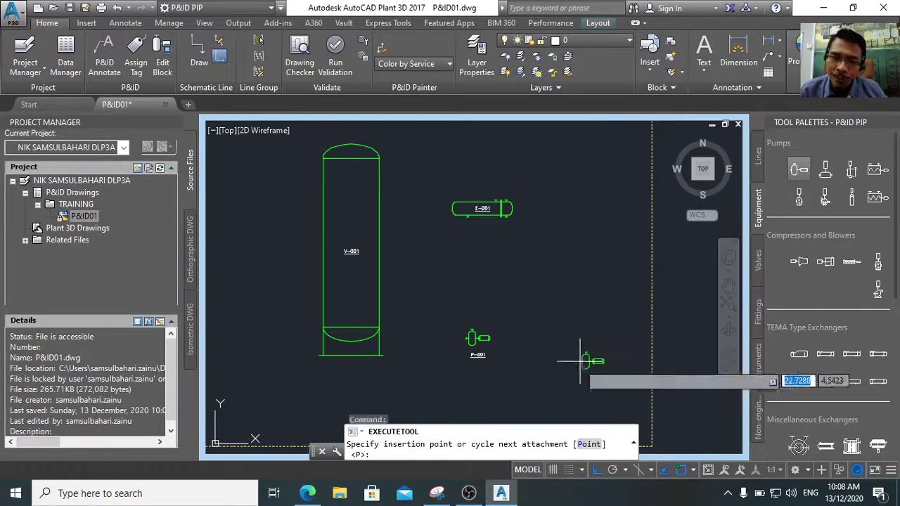
scroll(503, 344, "up", 3)
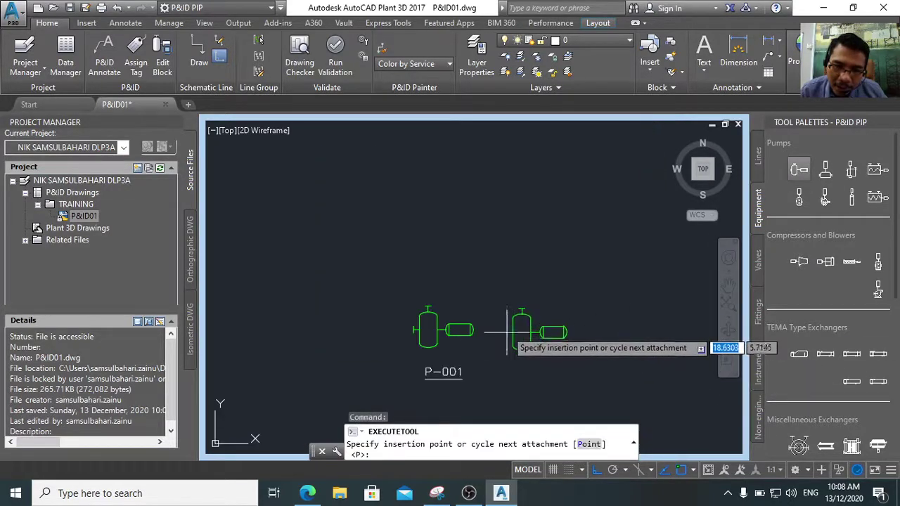
left_click(531, 330)
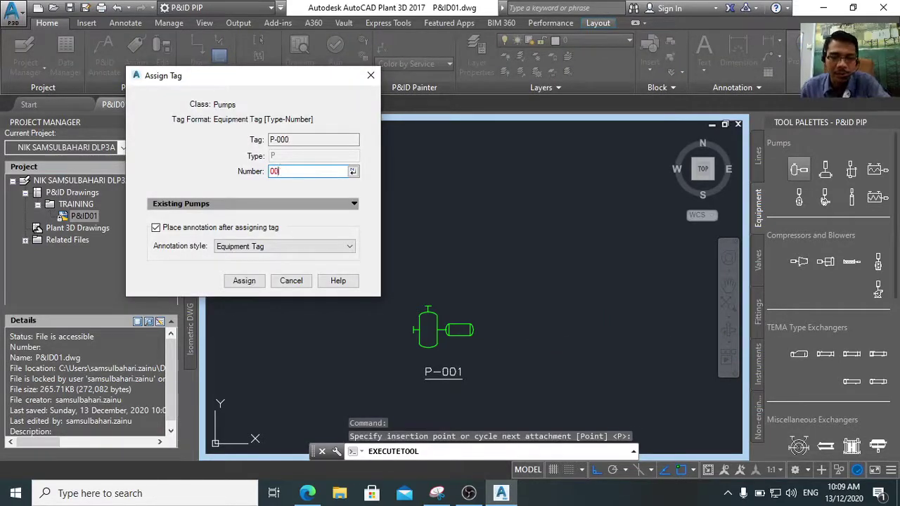
left_click(244, 281)
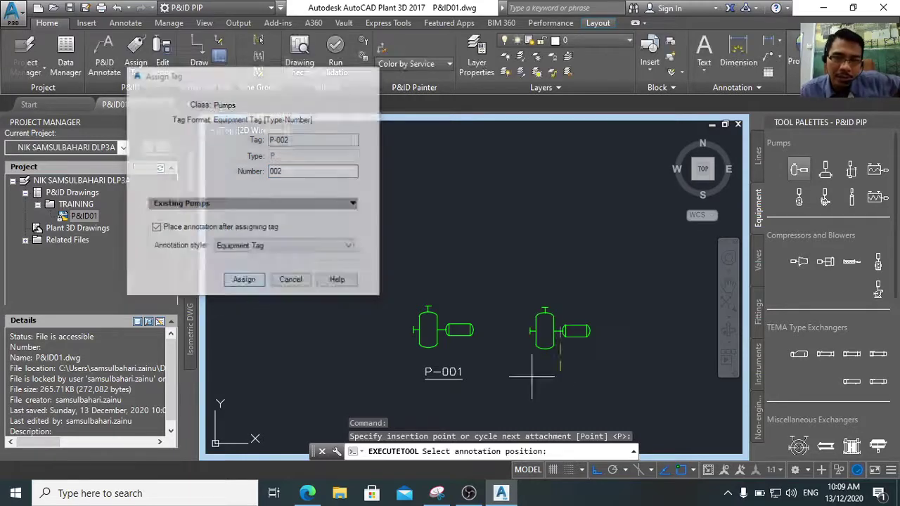
left_click(557, 380)
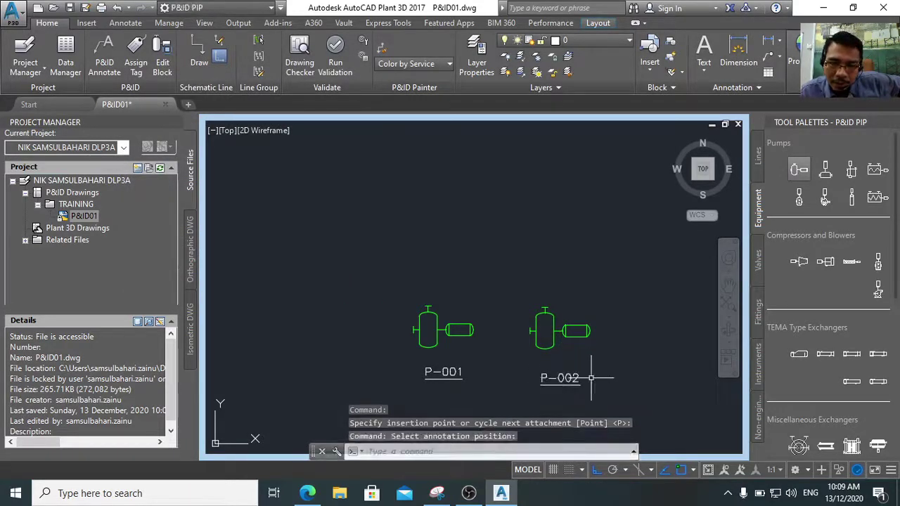
scroll(594, 369, "down", 3)
middle_click_drag(613, 373, 578, 361)
scroll(567, 345, "down", 5)
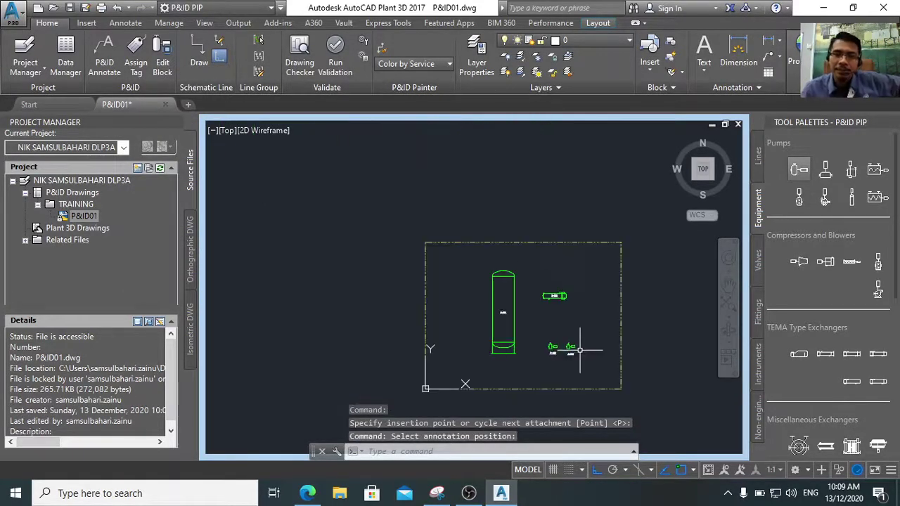
scroll(581, 332, "up", 3)
middle_click_drag(581, 331, 575, 283)
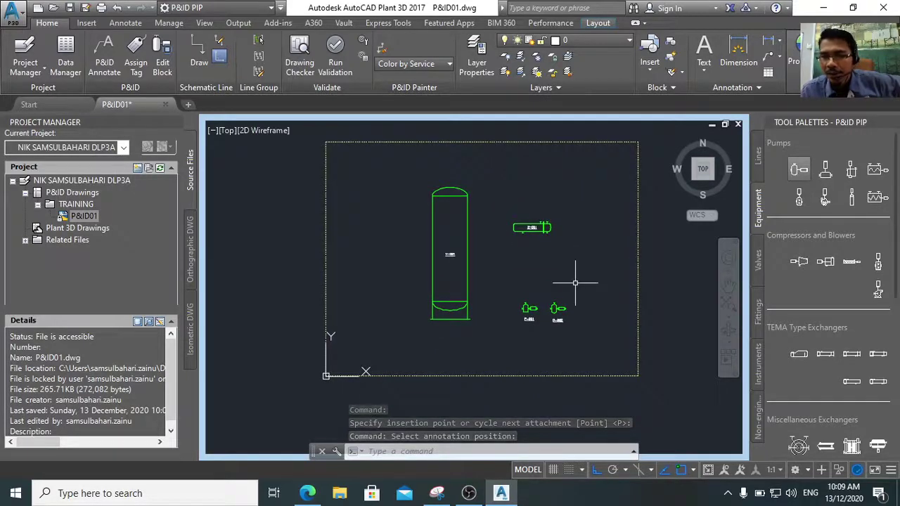
scroll(560, 327, "up", 4)
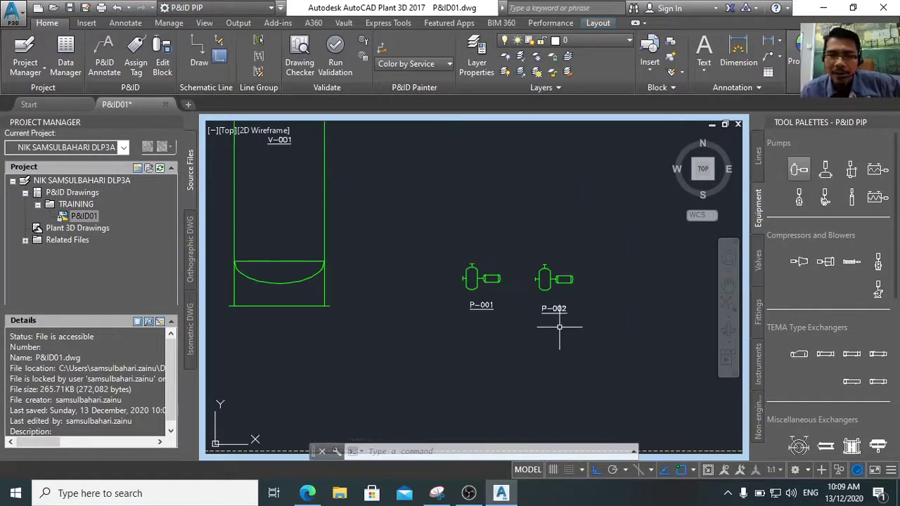
scroll(558, 325, "down", 4)
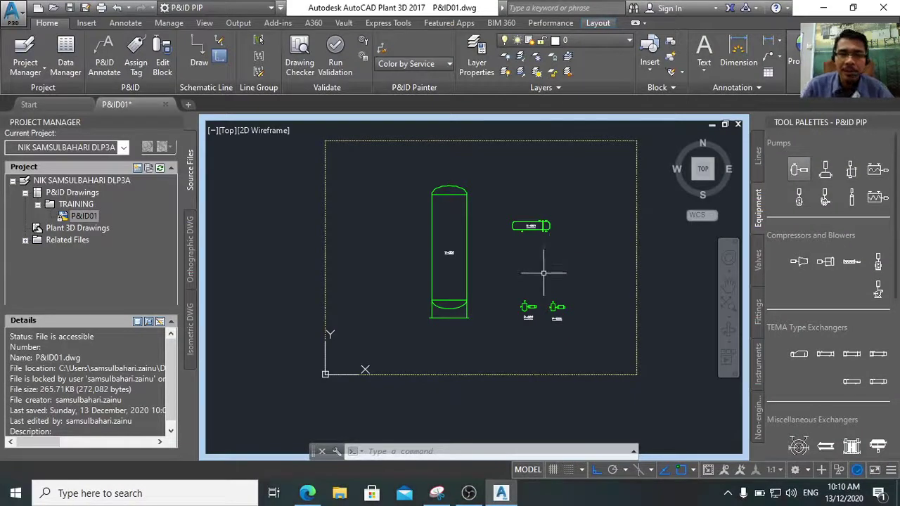
Draw a horizontal thick blue pipe line from the open area left of vessel V-001 into the vessel's left side
scroll(543, 264, "up", 3)
scroll(545, 257, "down", 1)
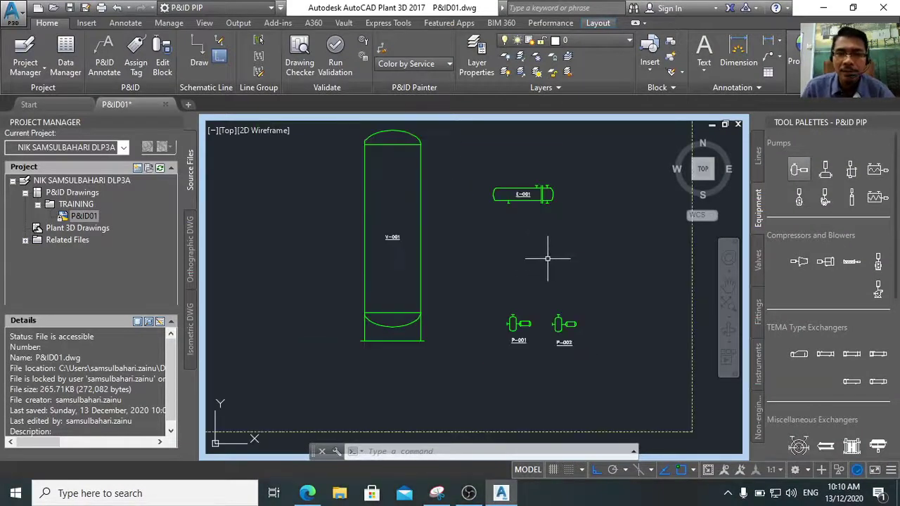
middle_click_drag(546, 257, 551, 283)
left_click(760, 160)
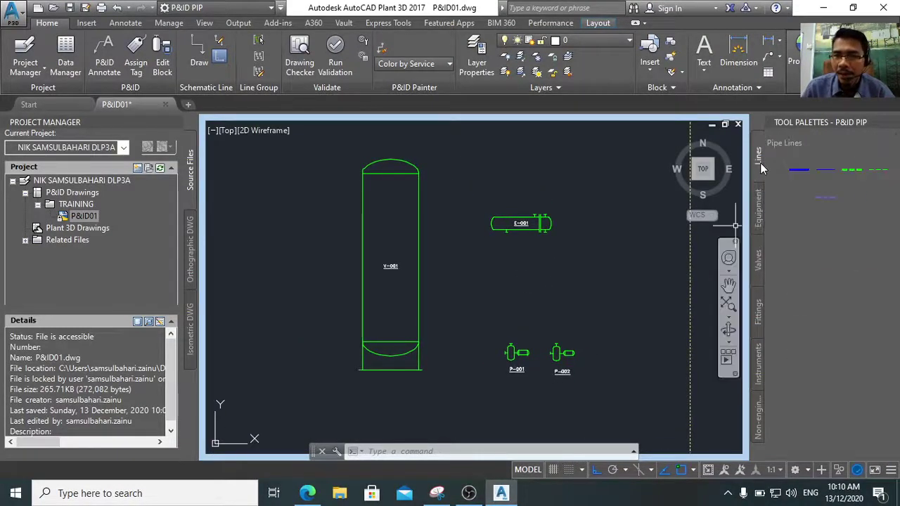
left_click(797, 171)
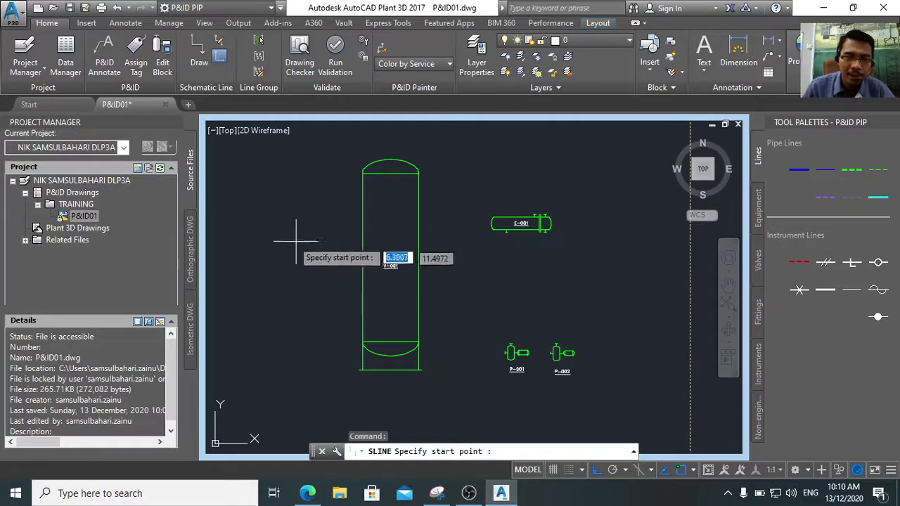
scroll(276, 240, "down", 2)
scroll(275, 237, "up", 4)
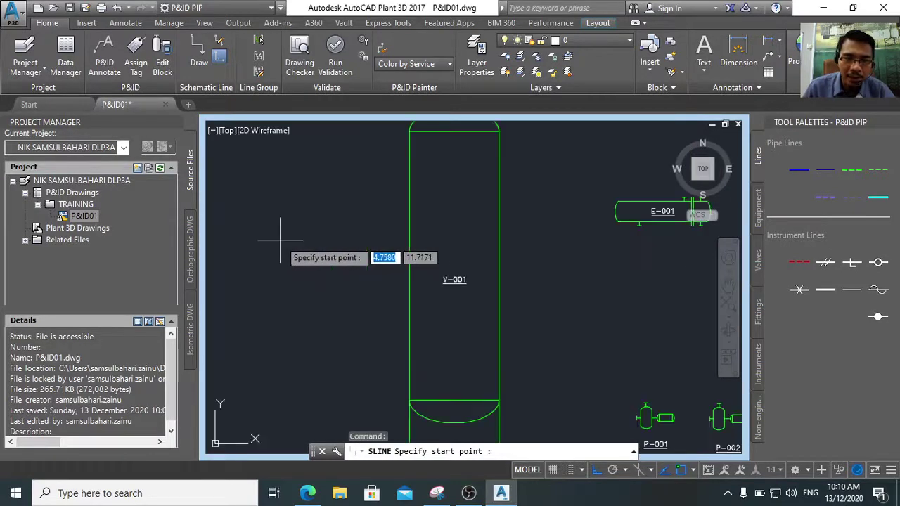
left_click(280, 235)
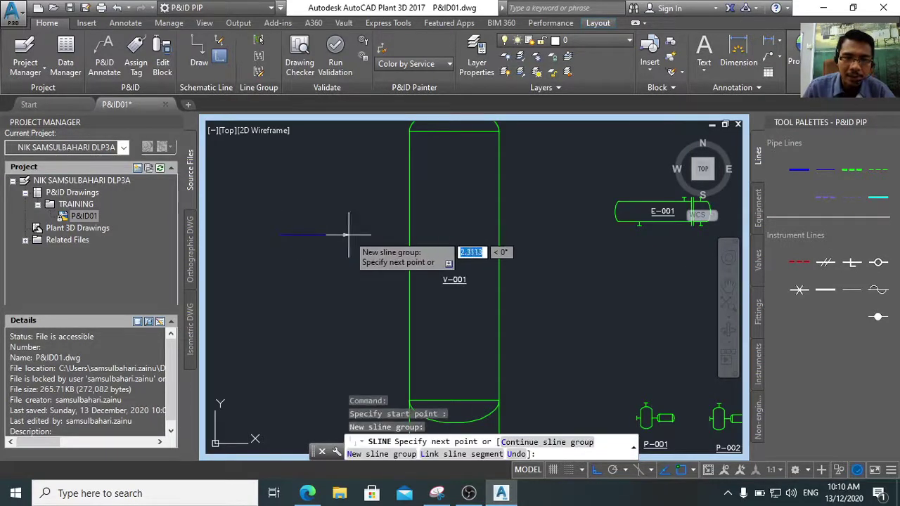
left_click(401, 235)
scroll(402, 291, "down", 3)
scroll(385, 290, "up", 2)
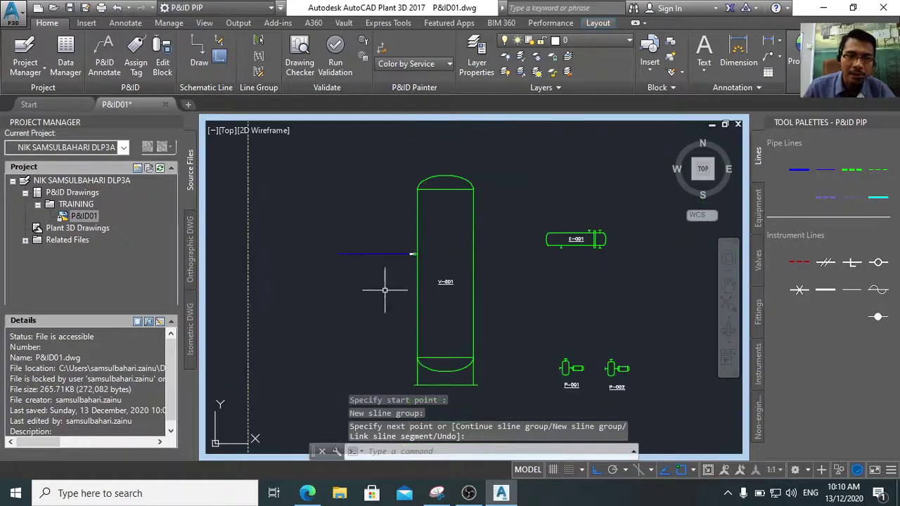
Inspect the new pipe line entering vessel V-001, checking its end connection and its tag and from/to data
scroll(388, 278, "up", 4)
scroll(387, 276, "down", 4)
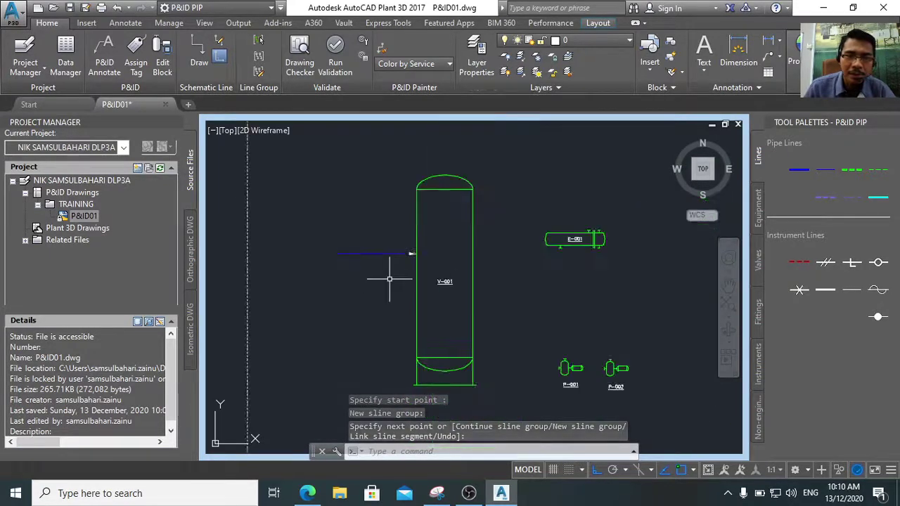
scroll(381, 271, "up", 4)
key("Return")
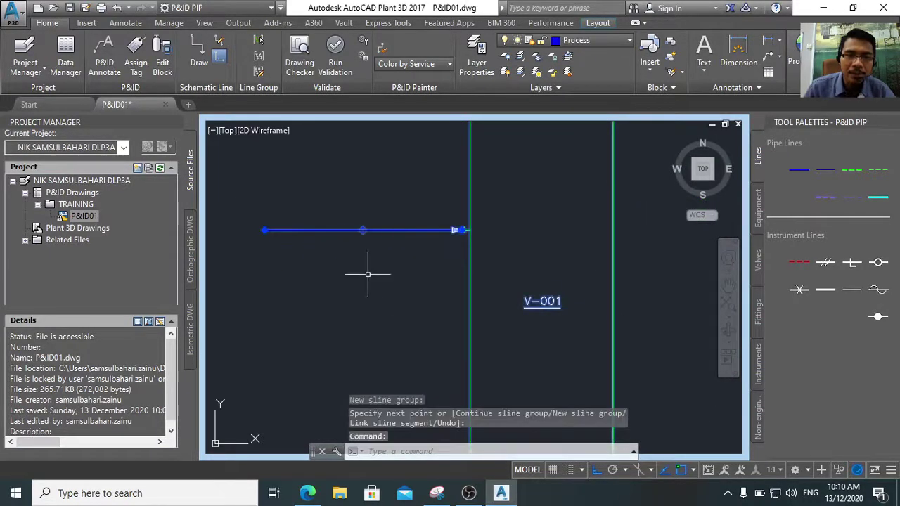
scroll(368, 271, "down", 5)
scroll(371, 281, "up", 1)
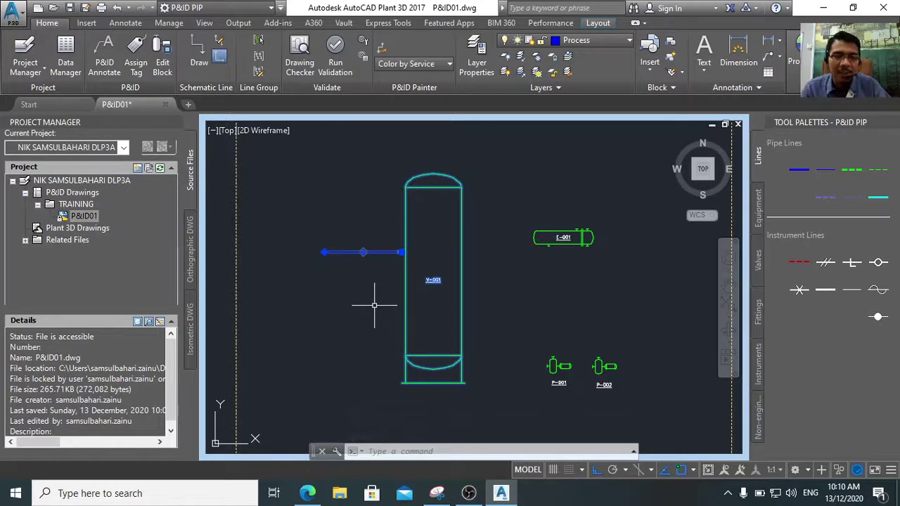
key("Escape")
scroll(375, 254, "up", 3)
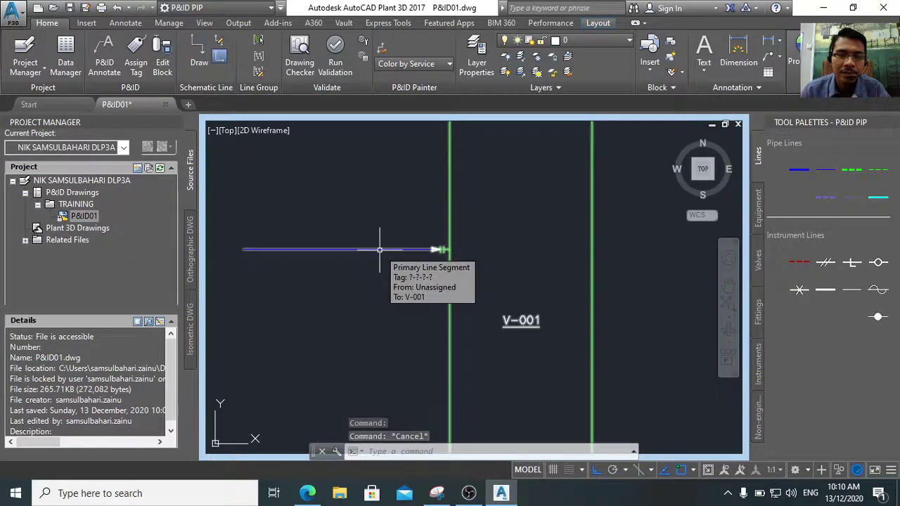
left_click(380, 250)
key("Escape")
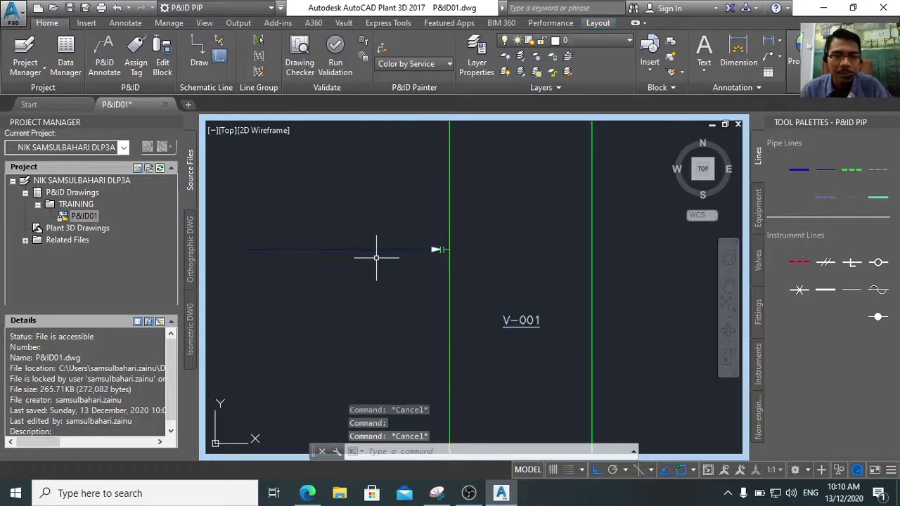
Open tag assignment for the pipe line entering V-001 and set its size to 12" and spec to CS300
mouse_move(377, 249)
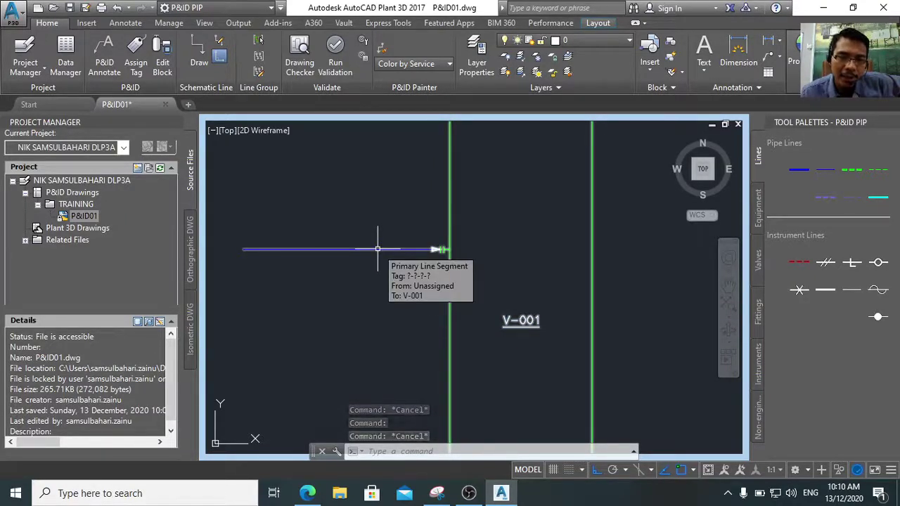
left_click(378, 249)
right_click(377, 249)
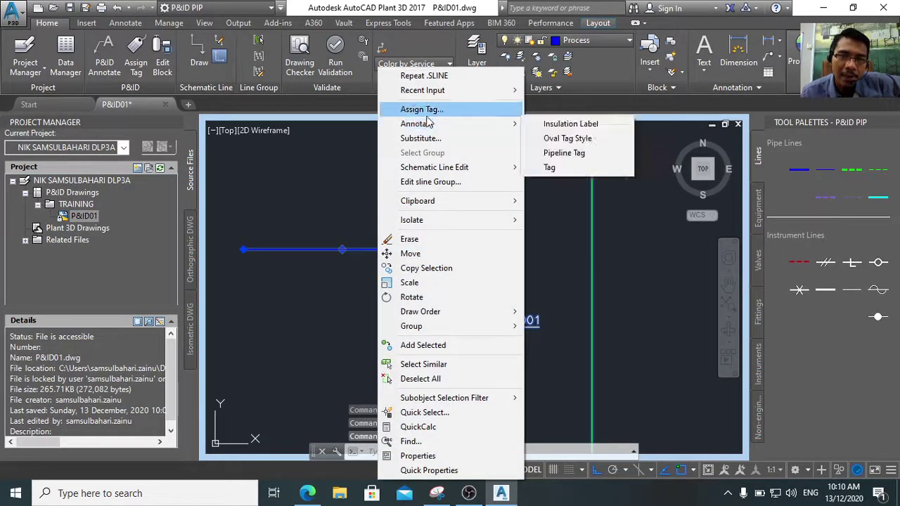
left_click(426, 110)
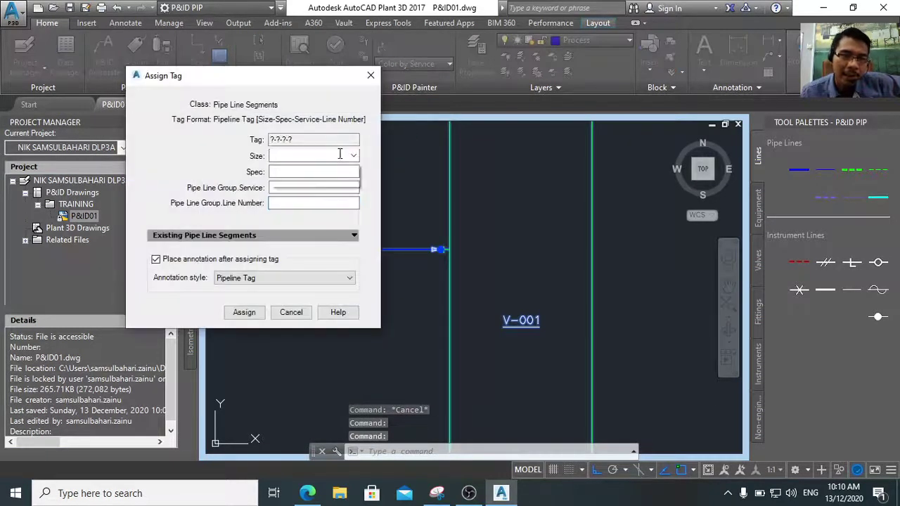
key("alt+Down")
left_click(299, 313)
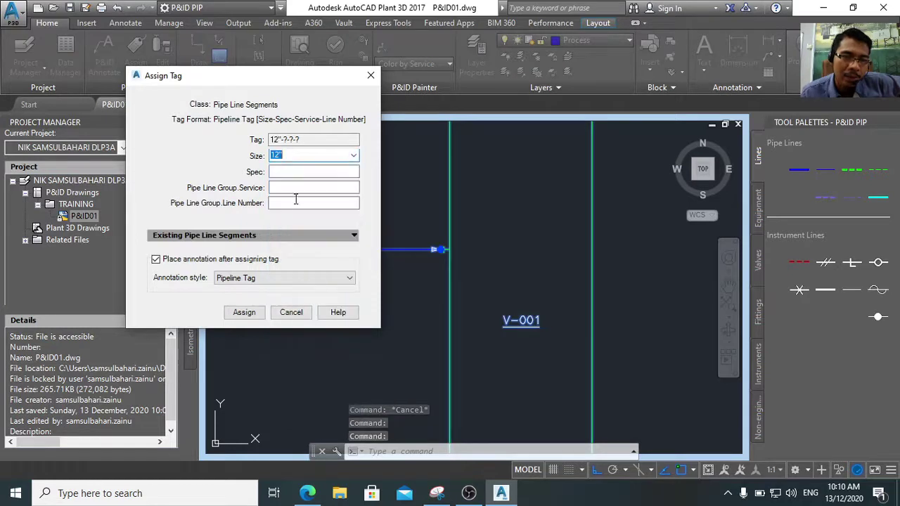
left_click(294, 173)
key("alt+Down")
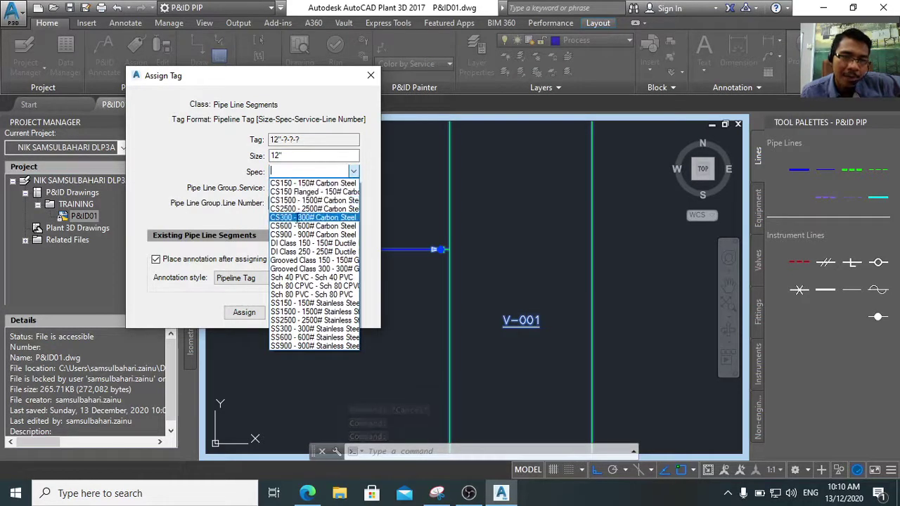
left_click(300, 218)
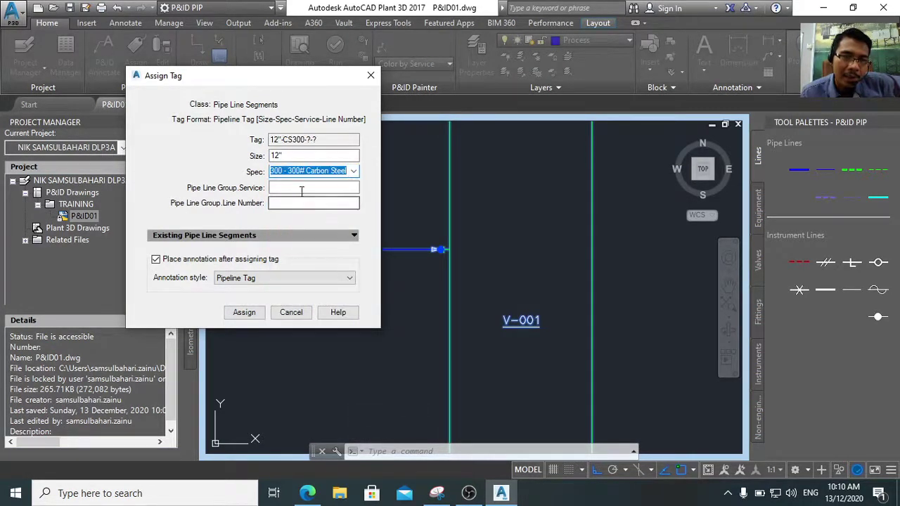
Set the service to P - General Process and line number to 001, assign the tag and place its Pipeline Tag annotation above the line
left_click(294, 187)
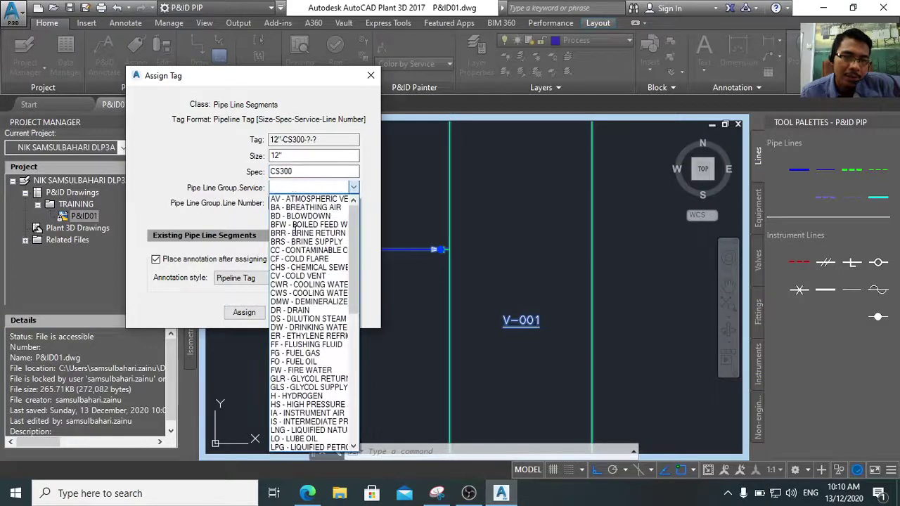
scroll(309, 324, "down", 7)
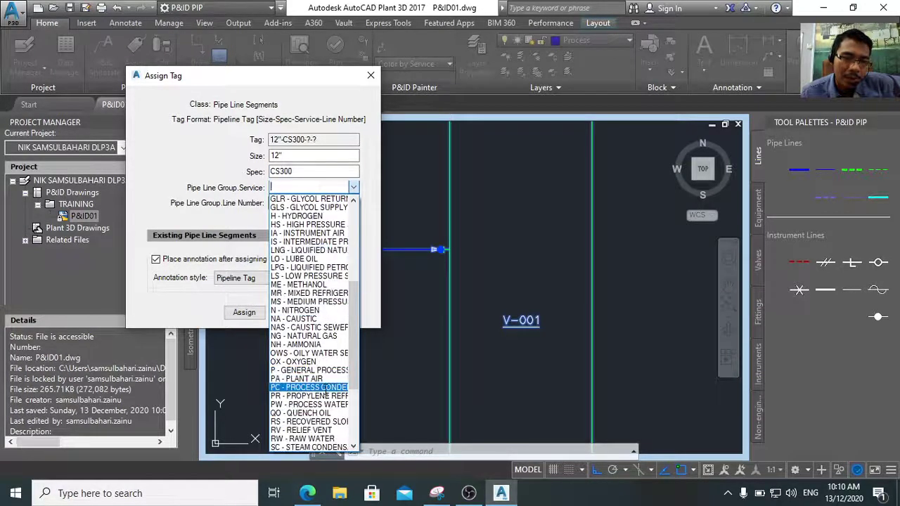
left_click(318, 370)
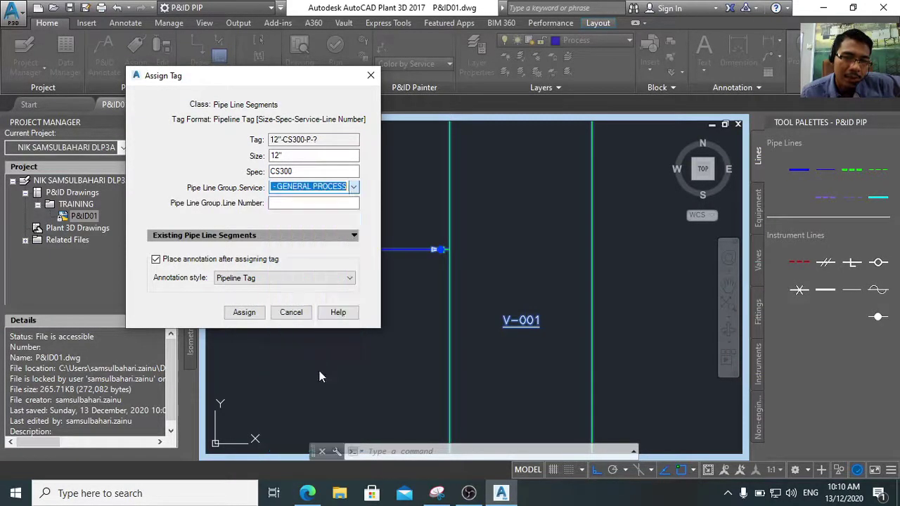
left_click(288, 203)
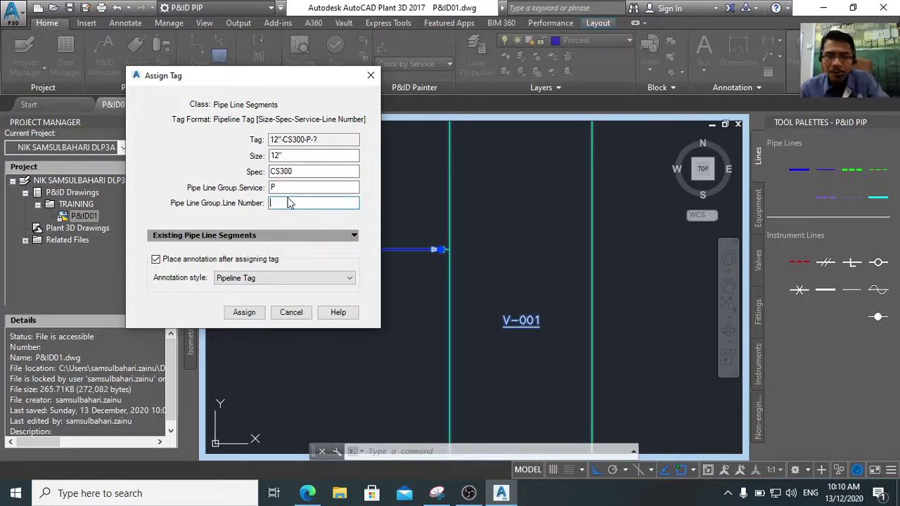
type("001")
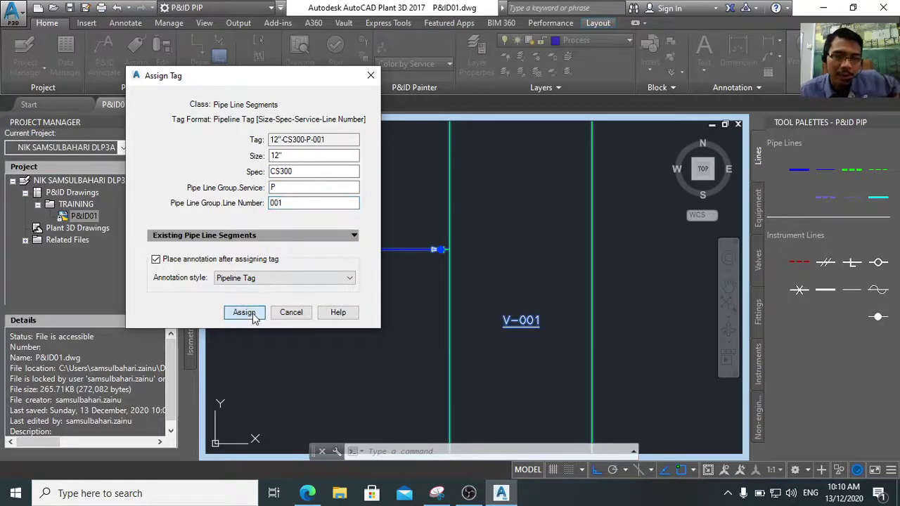
left_click(251, 313)
left_click(344, 249)
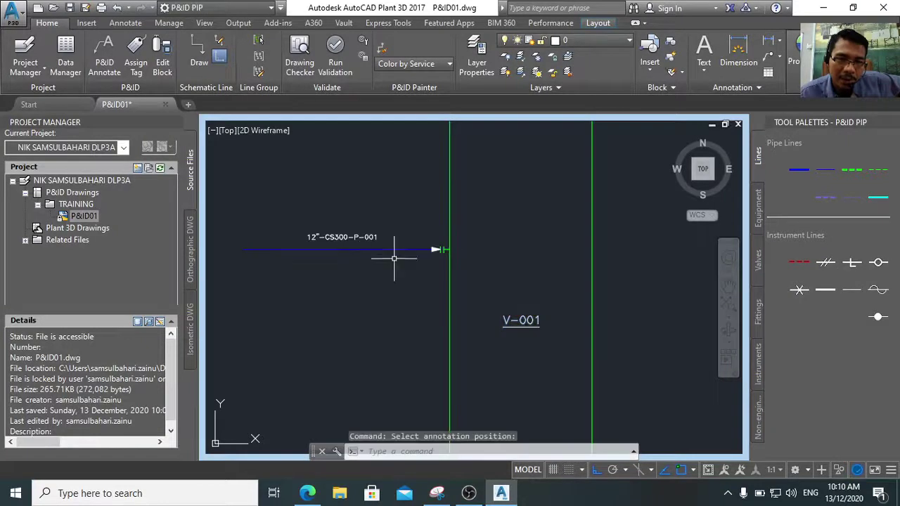
Draw a thick blue pipe line from the upper right side of vessel V-001 across and down to the top shell nozzle of exchanger E-001
scroll(385, 278, "down", 4)
middle_click_drag(542, 320, 479, 321)
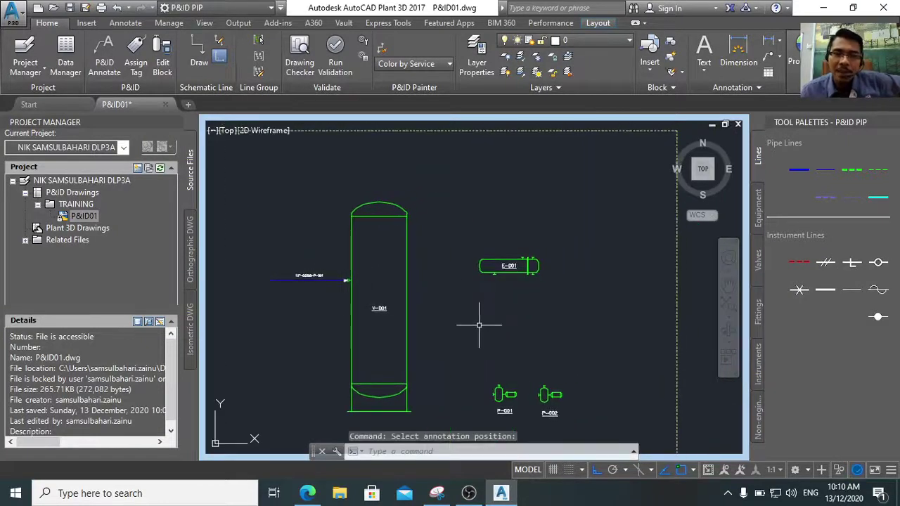
scroll(450, 281, "up", 2)
scroll(416, 246, "up", 2)
scroll(415, 243, "down", 1)
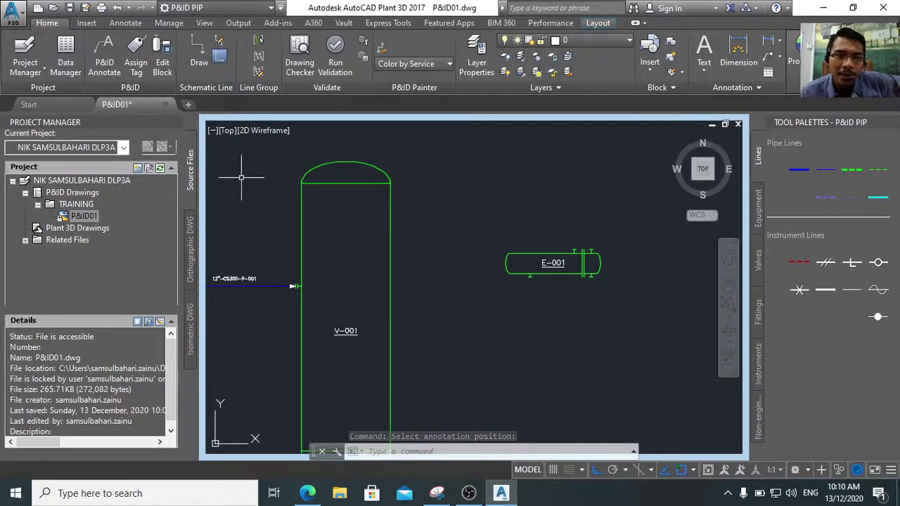
left_click(799, 170)
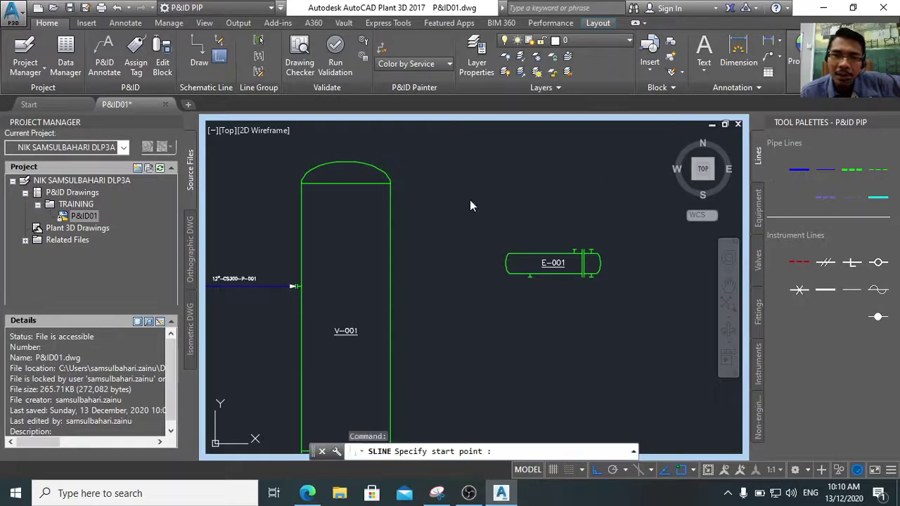
left_click(392, 207)
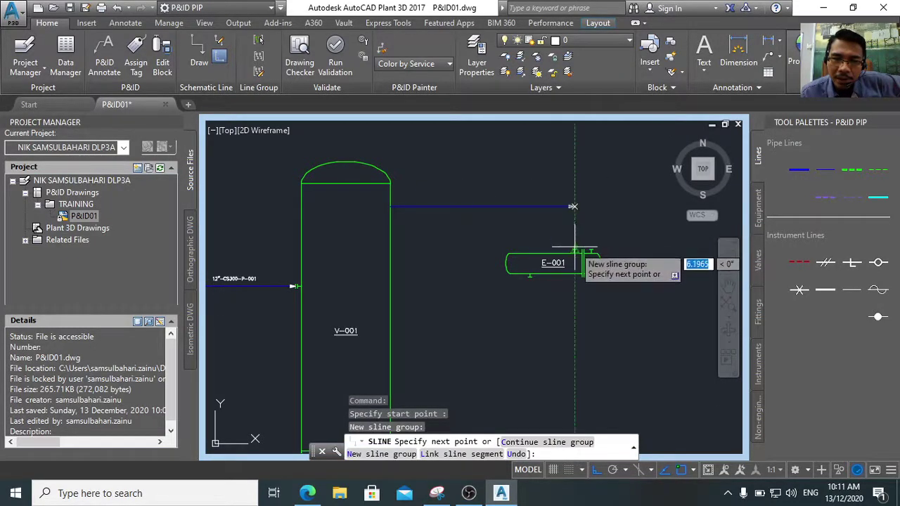
left_click(574, 208)
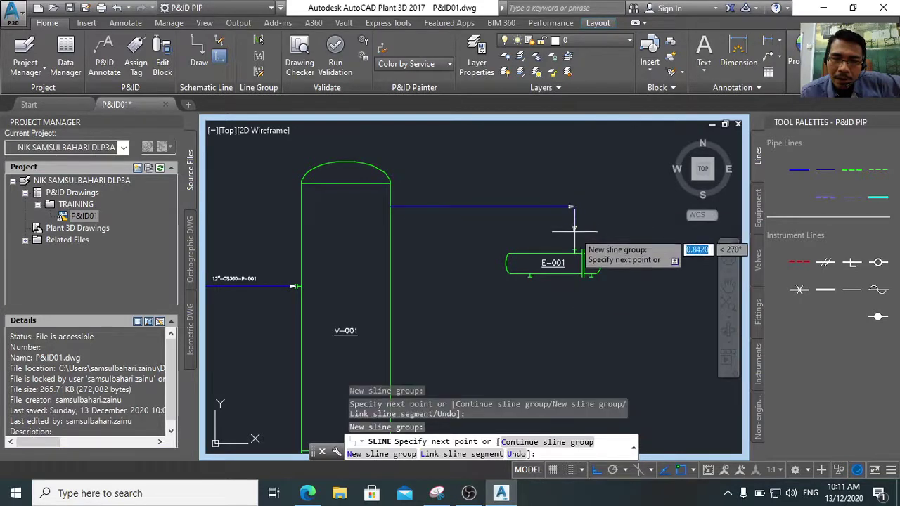
left_click(574, 247)
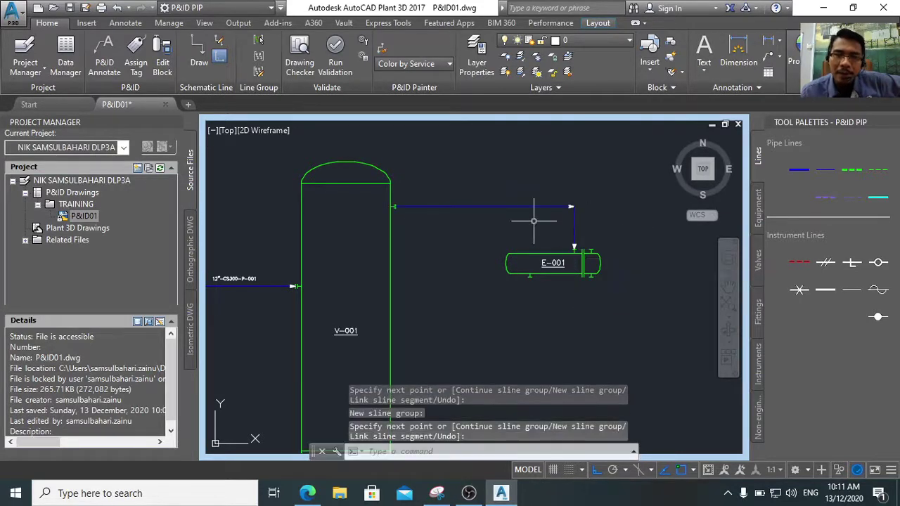
Open tag assignment for the line between V-001 and E-001 and set its size to 10" and spec to CS300
scroll(514, 225, "down", 4)
scroll(496, 278, "up", 2)
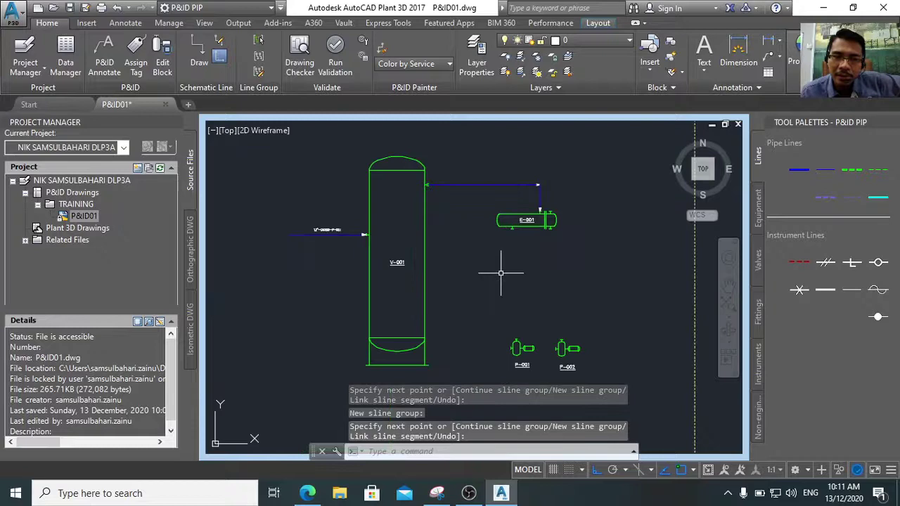
left_click(492, 185)
right_click(491, 186)
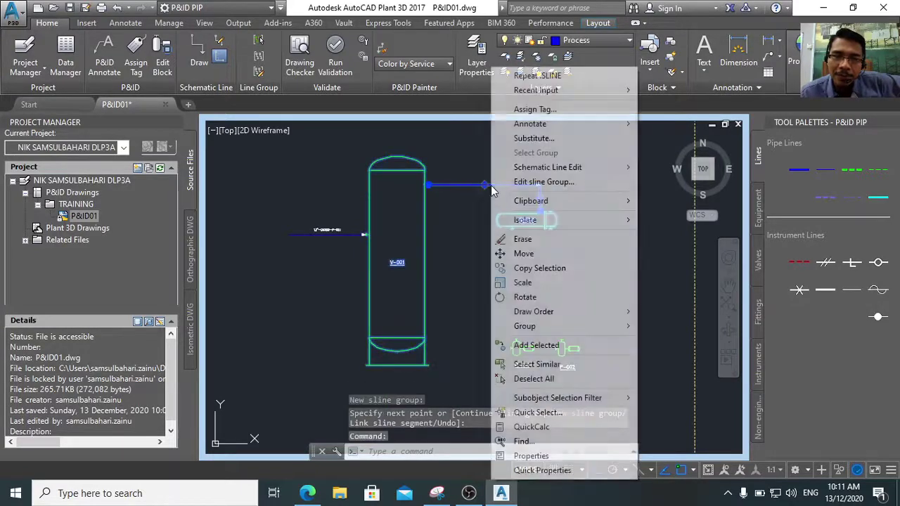
left_click(532, 109)
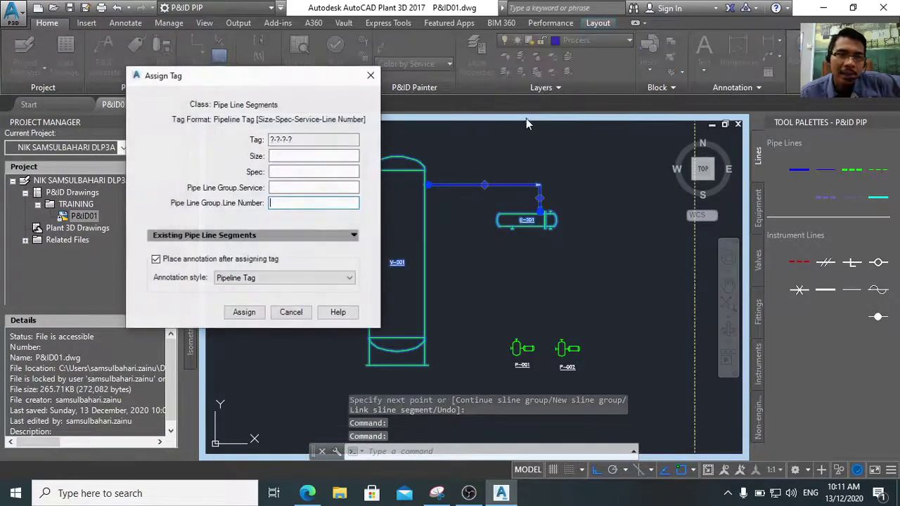
left_click(356, 156)
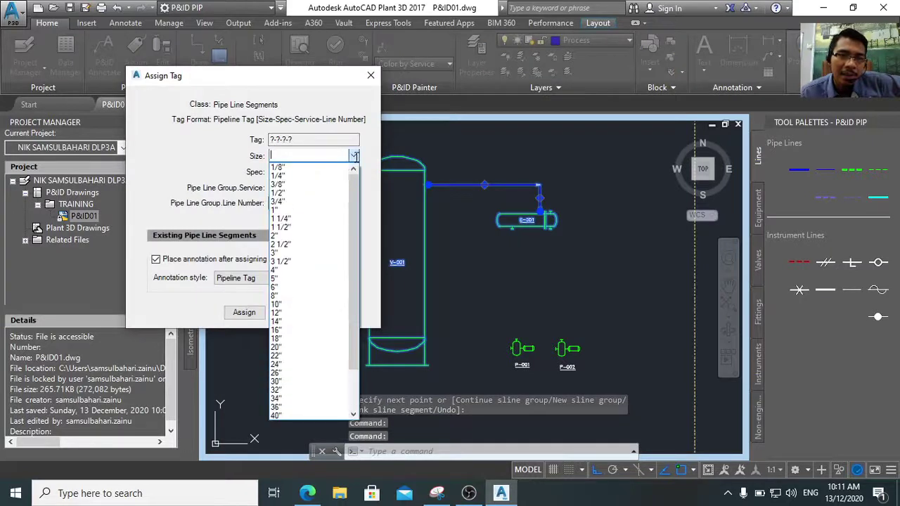
left_click(307, 298)
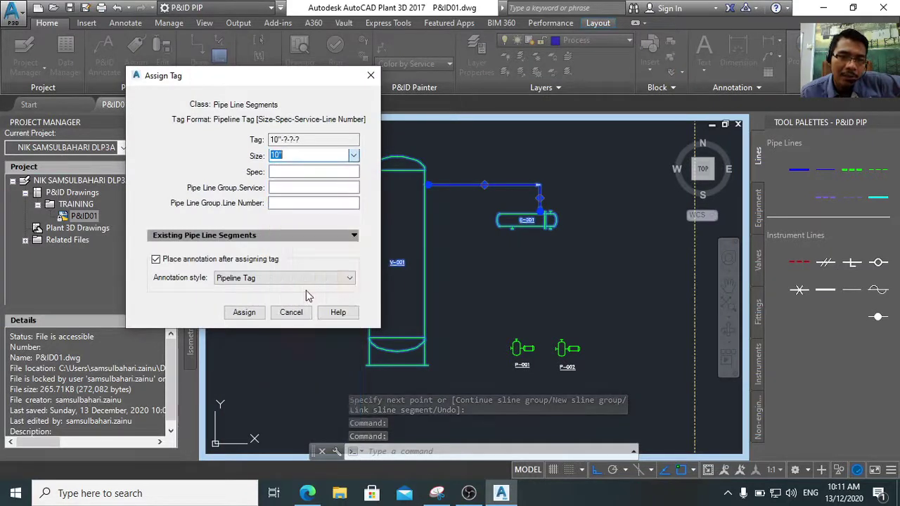
left_click(352, 172)
left_click(313, 218)
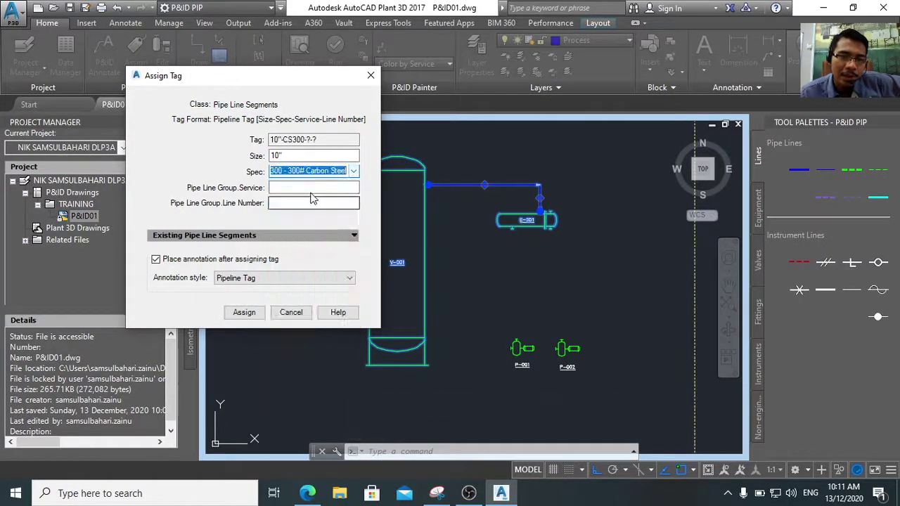
Set the V-001 to E-001 line's service to P - General Process, enter its line number, assign the tag and place the annotation above its horizontal run
left_click(353, 188)
scroll(318, 253, "down", 4)
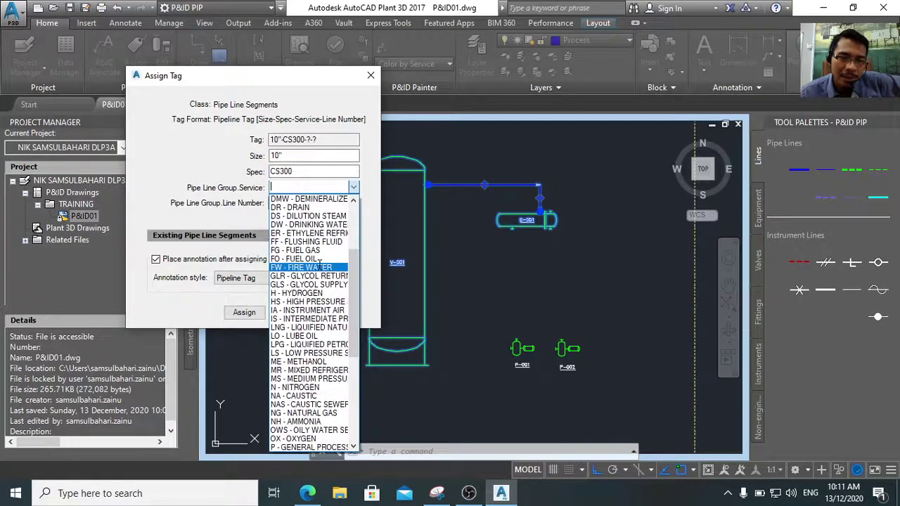
scroll(328, 315, "down", 3)
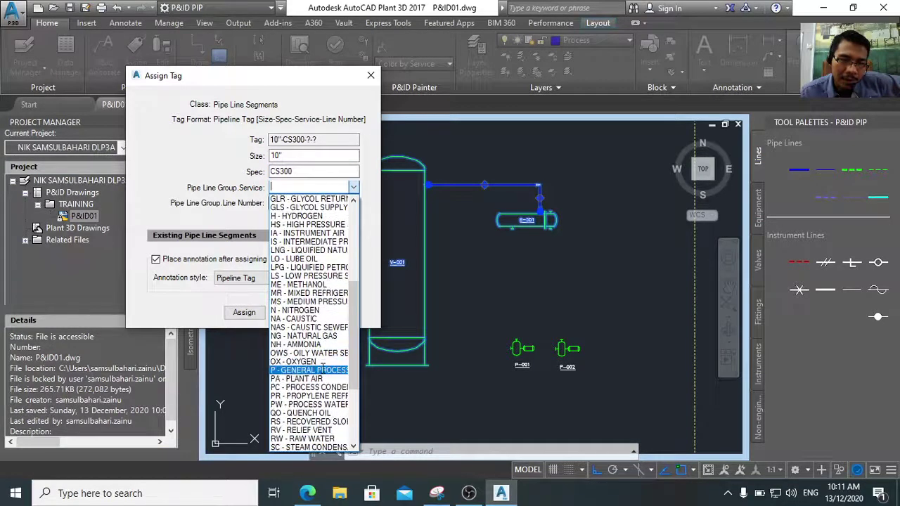
left_click(320, 367)
left_click(314, 204)
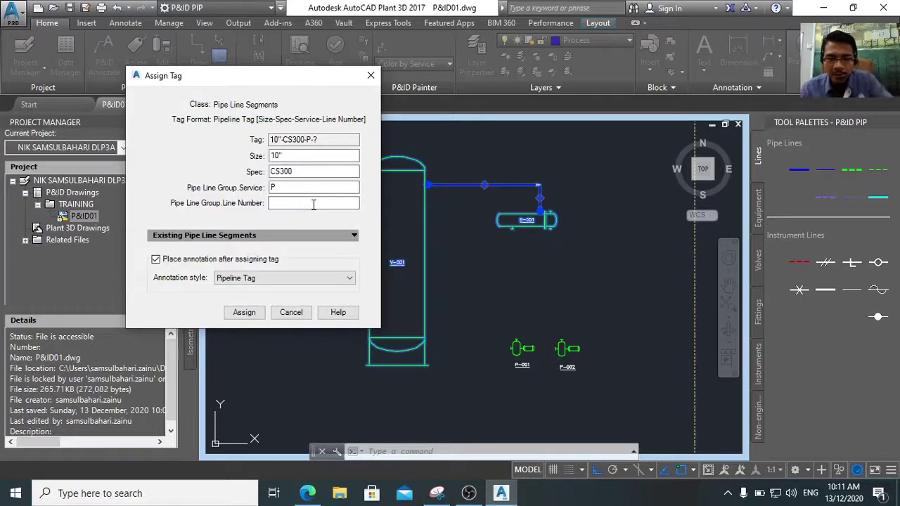
left_click(244, 313)
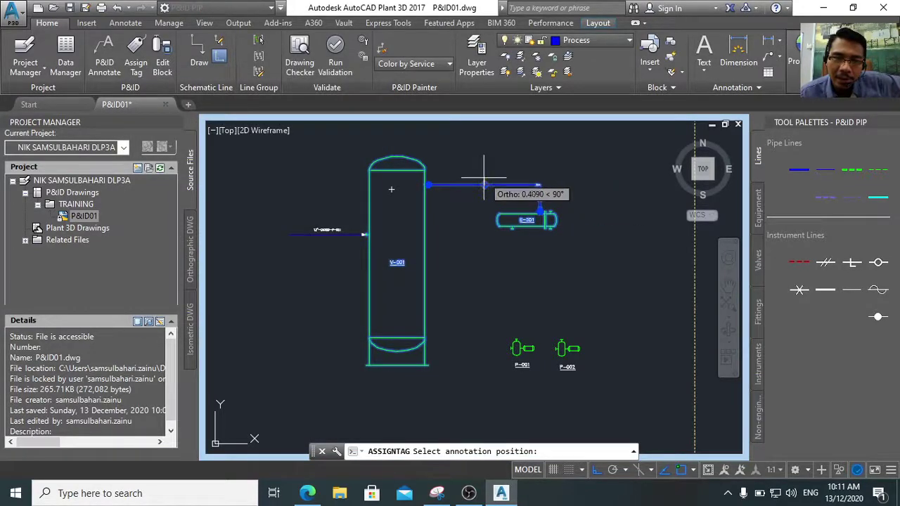
left_click(484, 184)
scroll(482, 207, "up", 2)
scroll(485, 210, "down", 2)
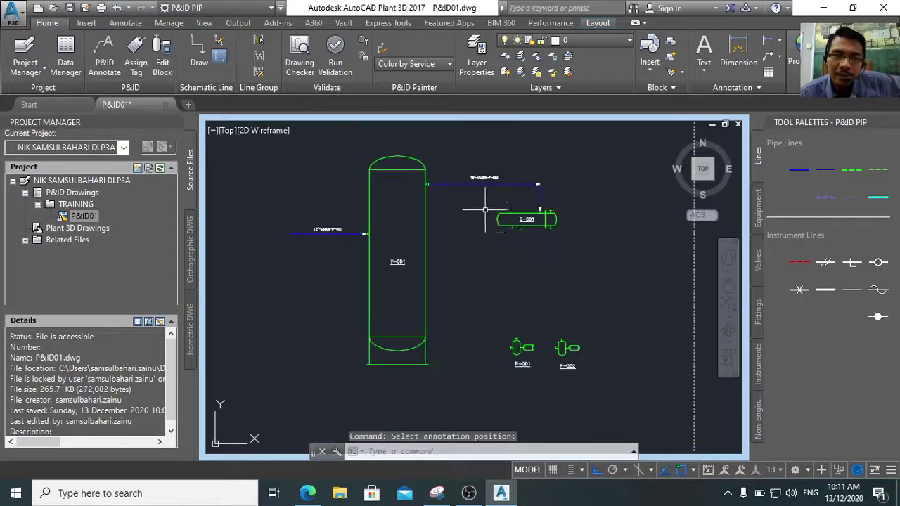
scroll(504, 283, "up", 2)
scroll(483, 233, "down", 2)
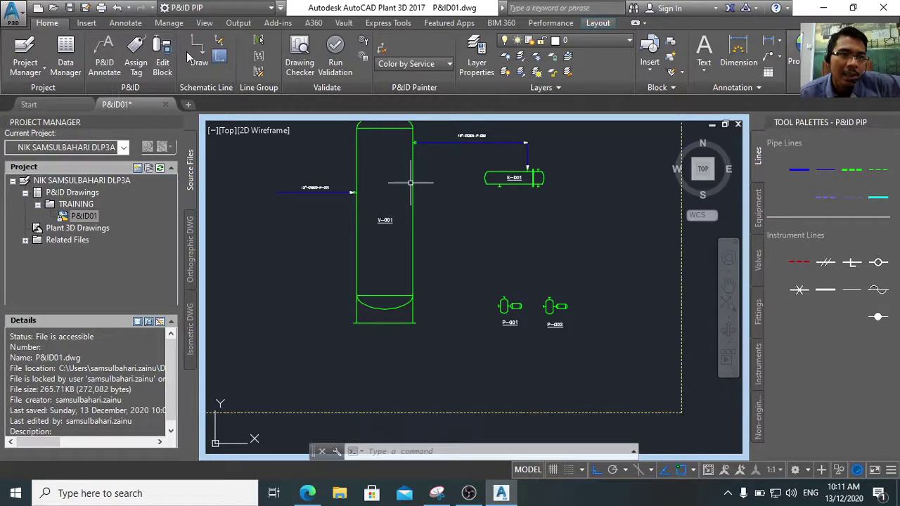
Draw a thick blue pipe line from exchanger E-001's bottom nozzle down, left, down and right to the suction nozzle of pump P-001
left_click(793, 178)
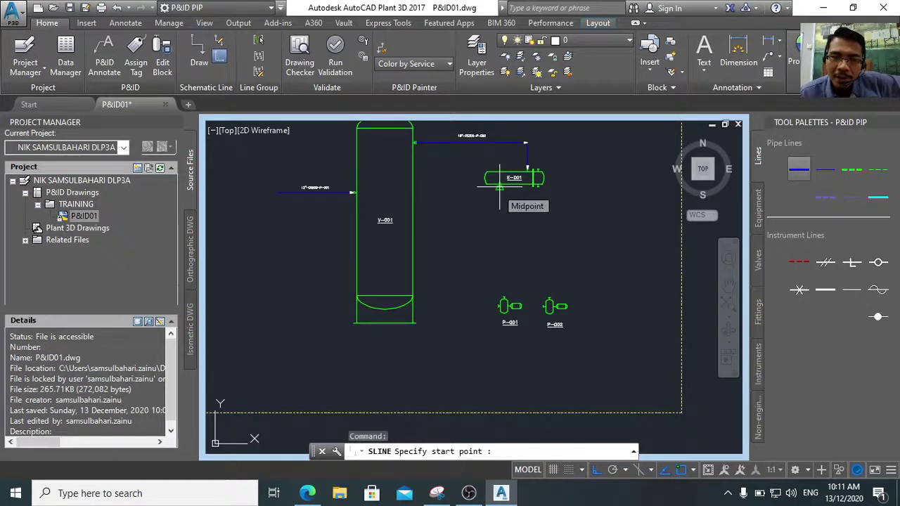
left_click(526, 169)
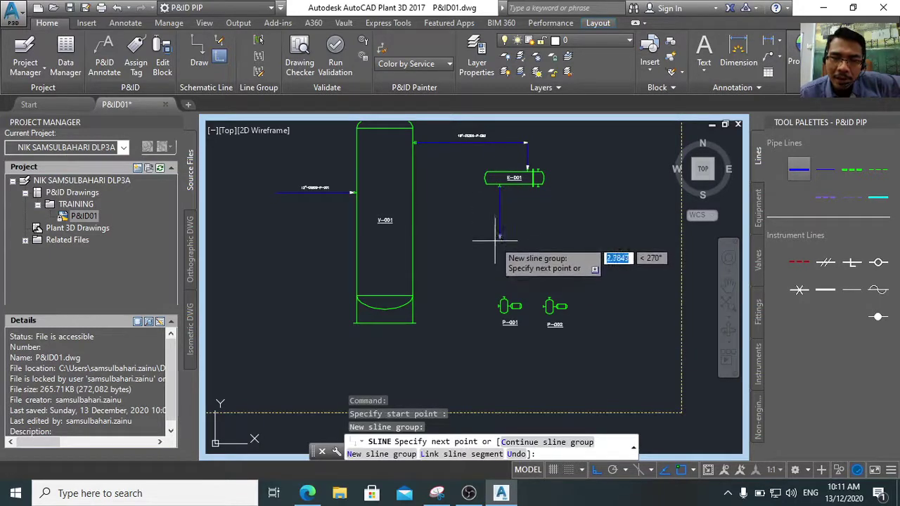
scroll(495, 239, "up", 4)
scroll(495, 239, "down", 4)
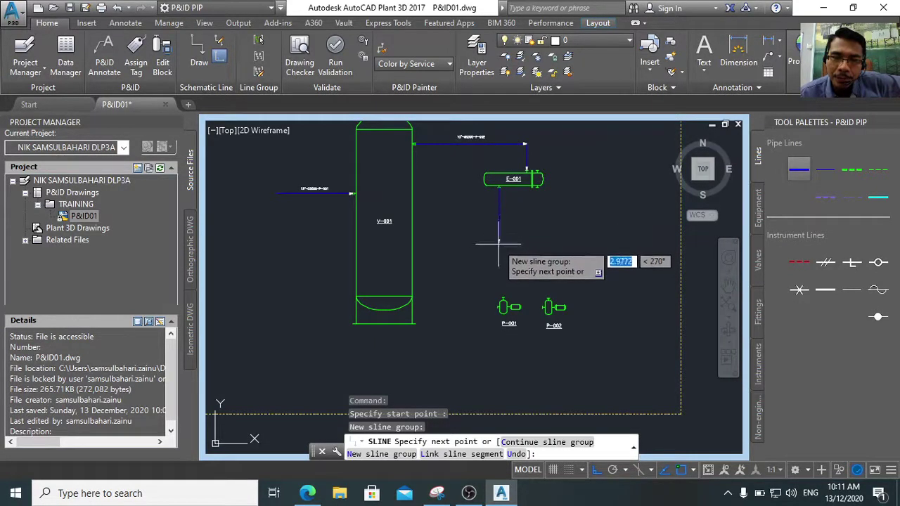
left_click(498, 248)
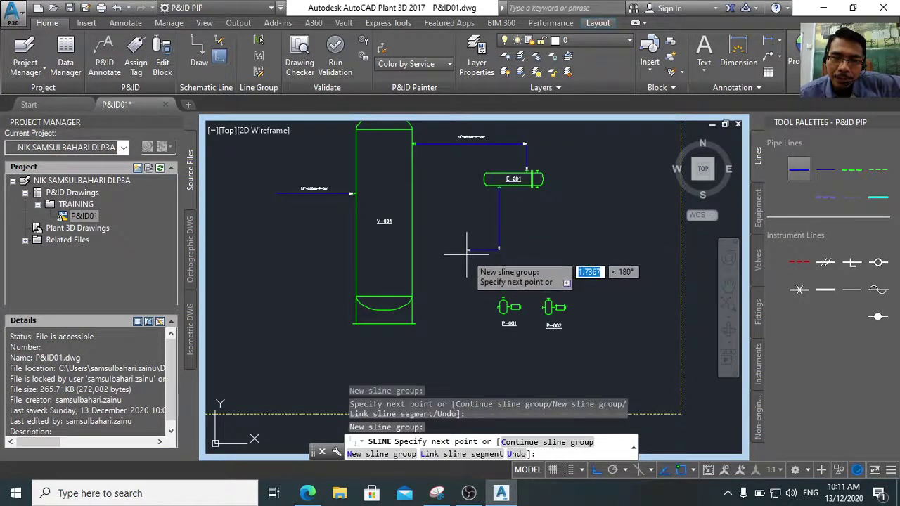
left_click(466, 254)
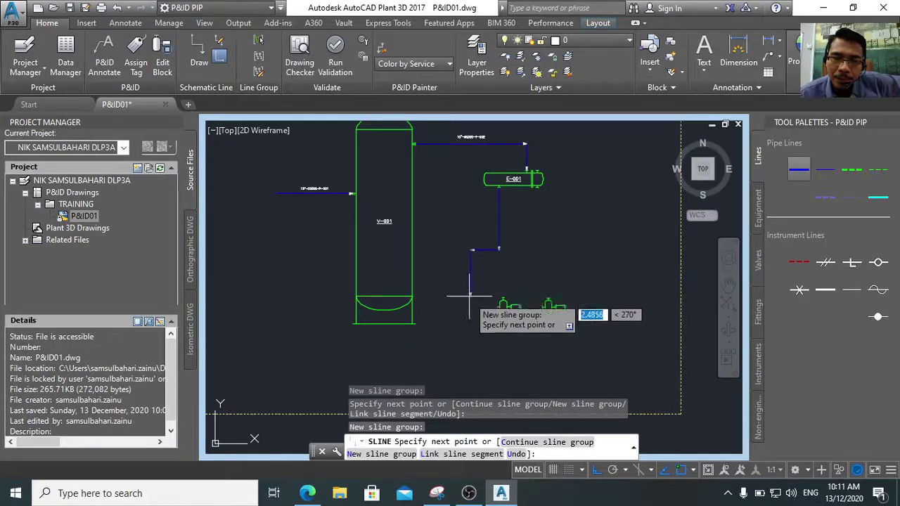
scroll(473, 306, "up", 5)
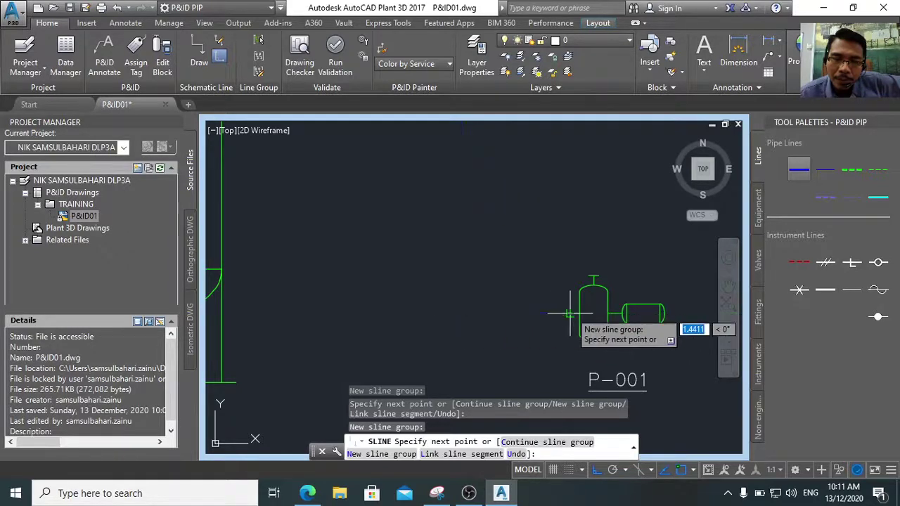
key("Escape")
scroll(535, 304, "down", 5)
scroll(580, 289, "up", 3)
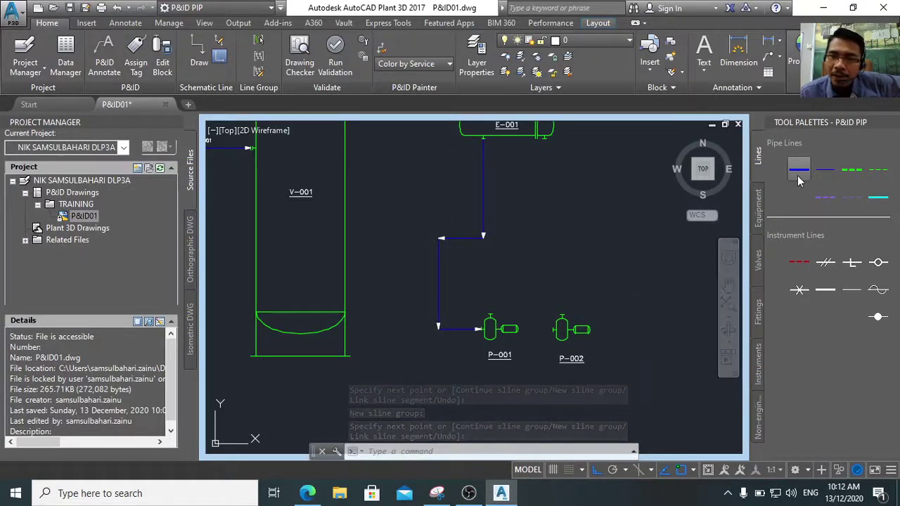
left_click(798, 172)
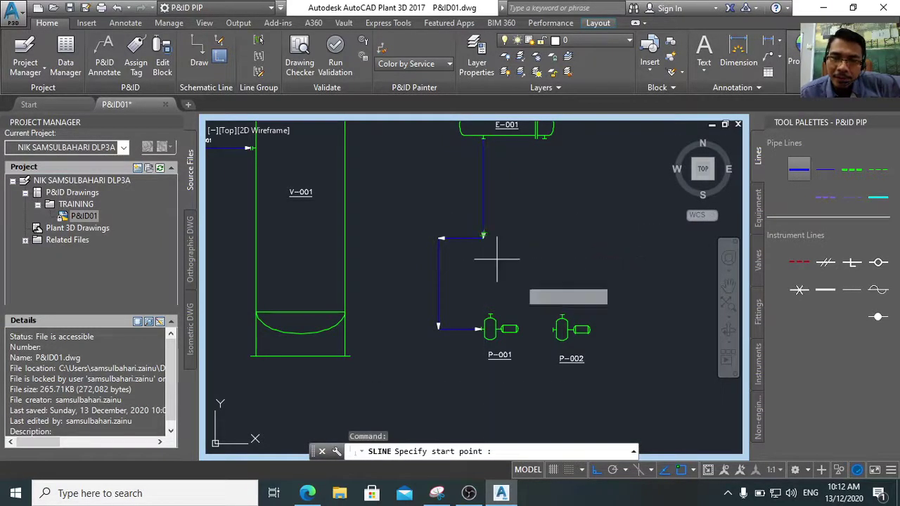
scroll(553, 331, "up", 3)
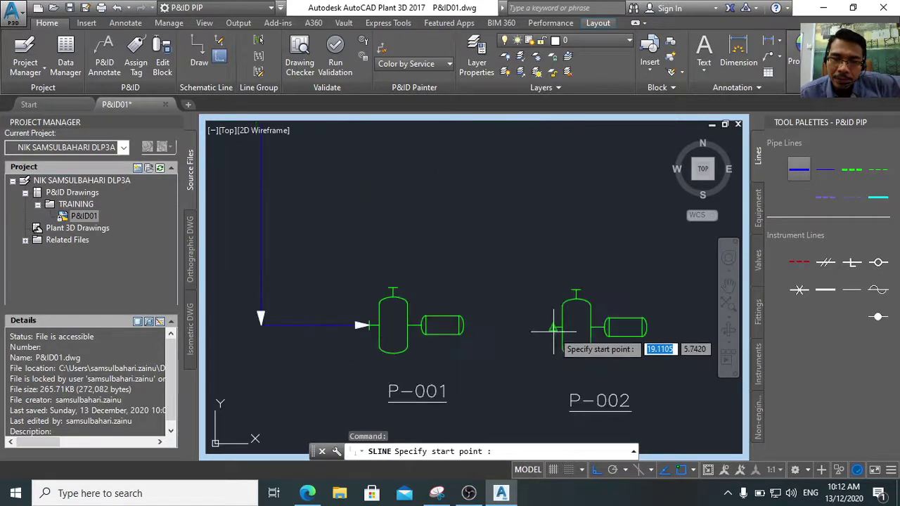
left_click(554, 326)
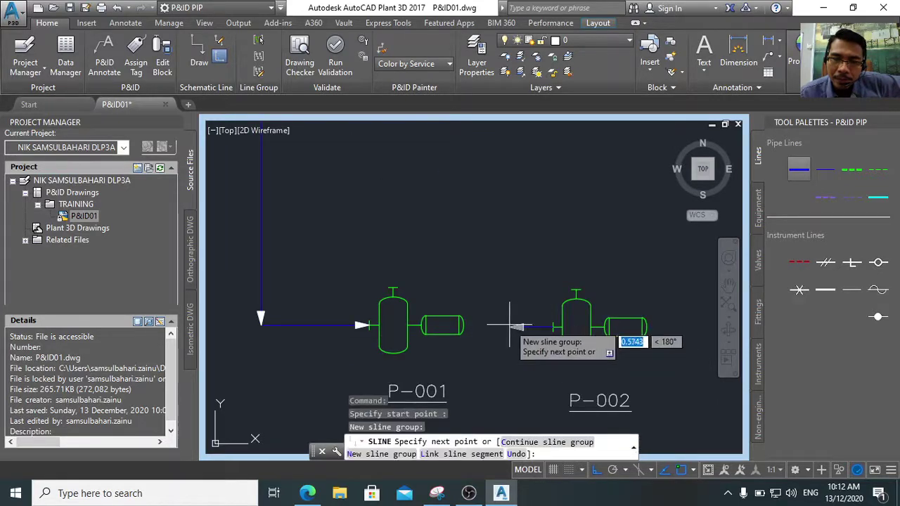
key("Escape")
scroll(561, 270, "down", 3)
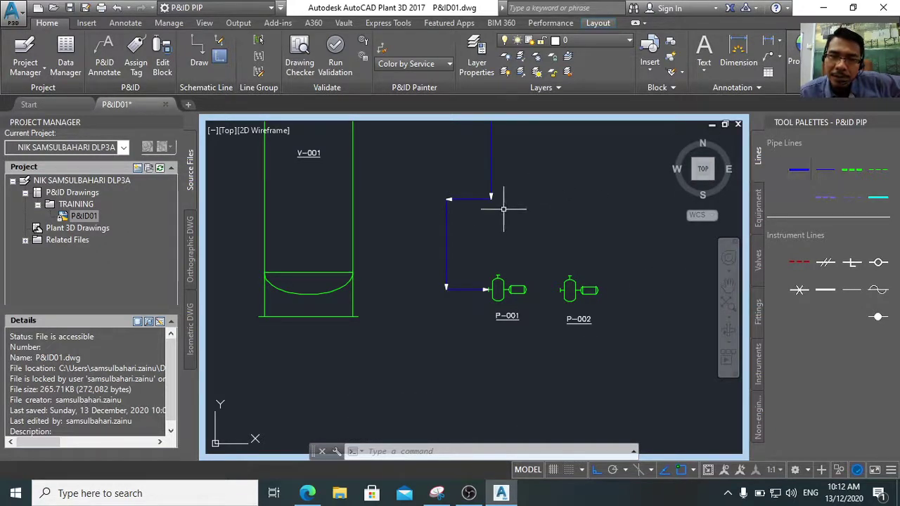
Draw a thick blue branch line from the horizontal run above P-001 right, down and across to pump P-002's suction nozzle
left_click(794, 170)
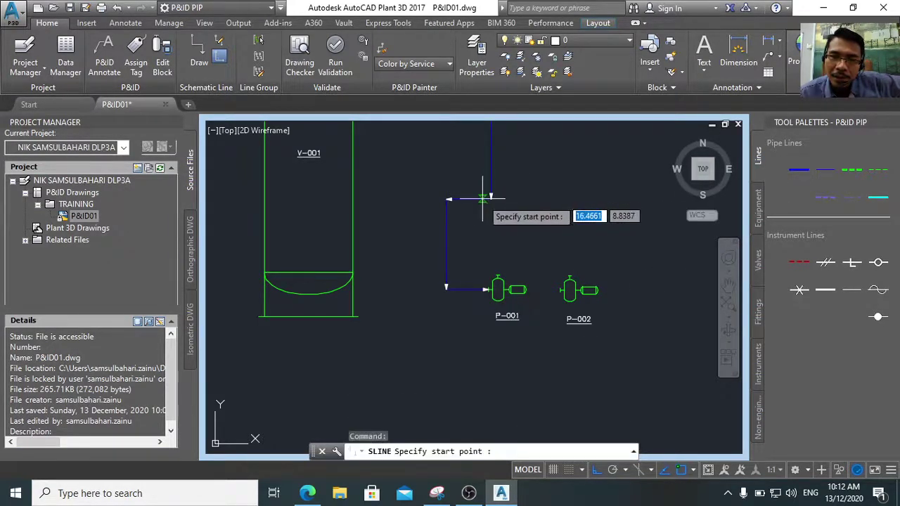
left_click(484, 198)
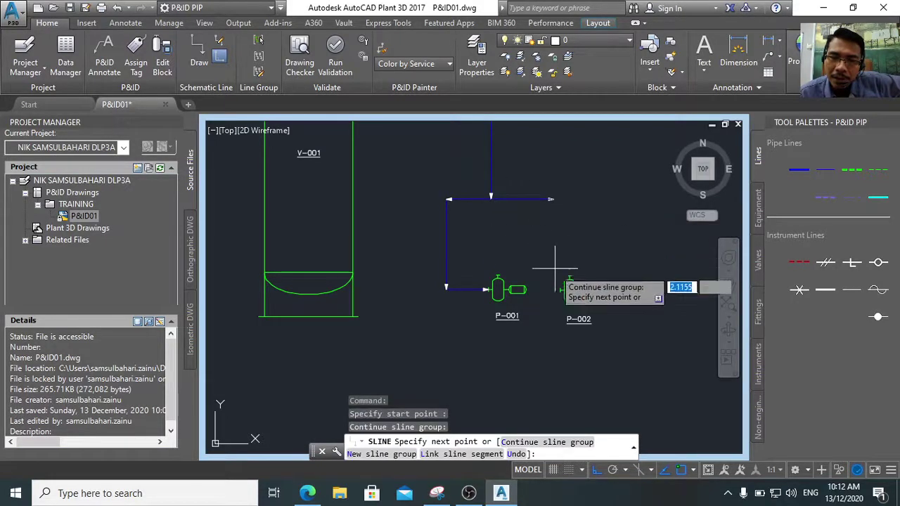
left_click(541, 200)
scroll(578, 298, "up", 5)
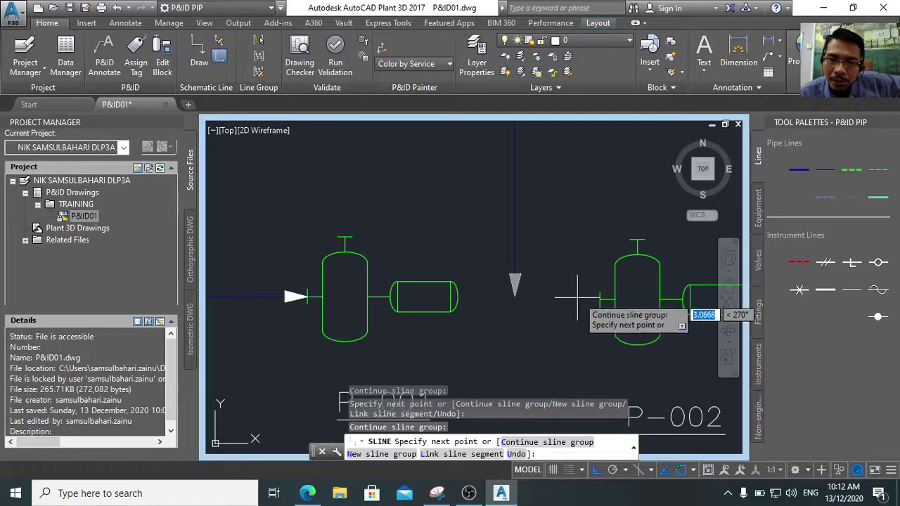
left_click(515, 298)
left_click(598, 300)
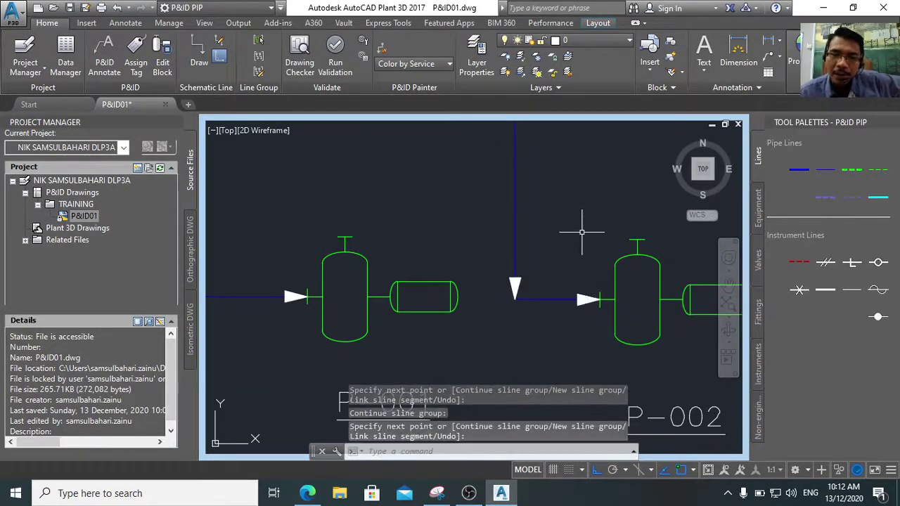
scroll(581, 232, "down", 8)
scroll(626, 243, "up", 3)
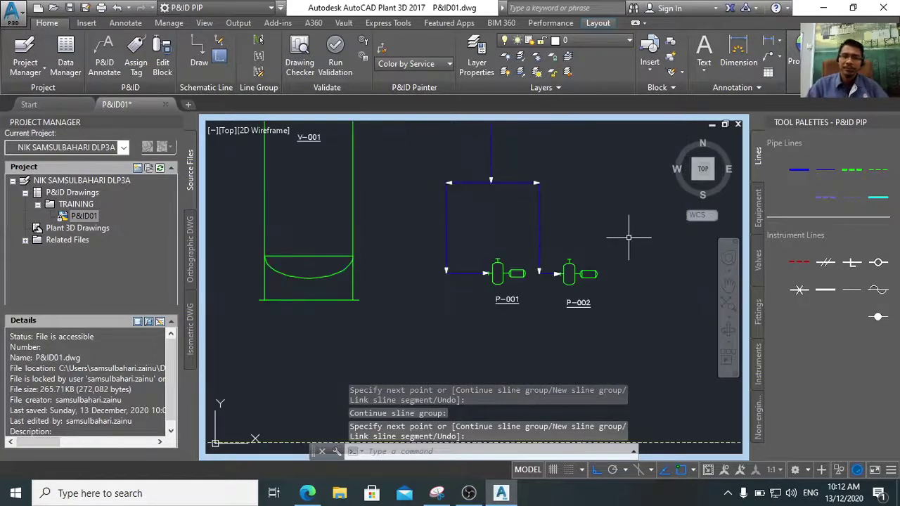
Open tag assignment for the line between E-001 and P-001 and set its size to 8" and spec to CS300
scroll(629, 232, "down", 3)
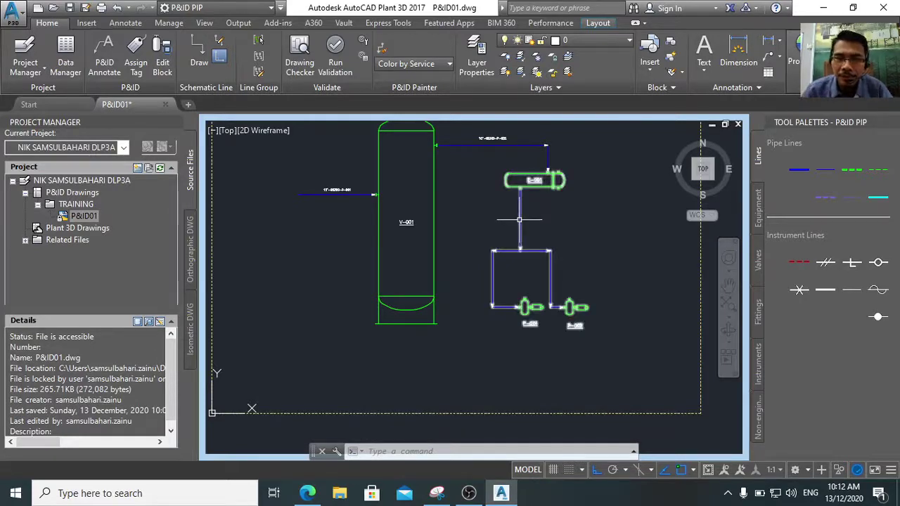
left_click(519, 222)
right_click(519, 222)
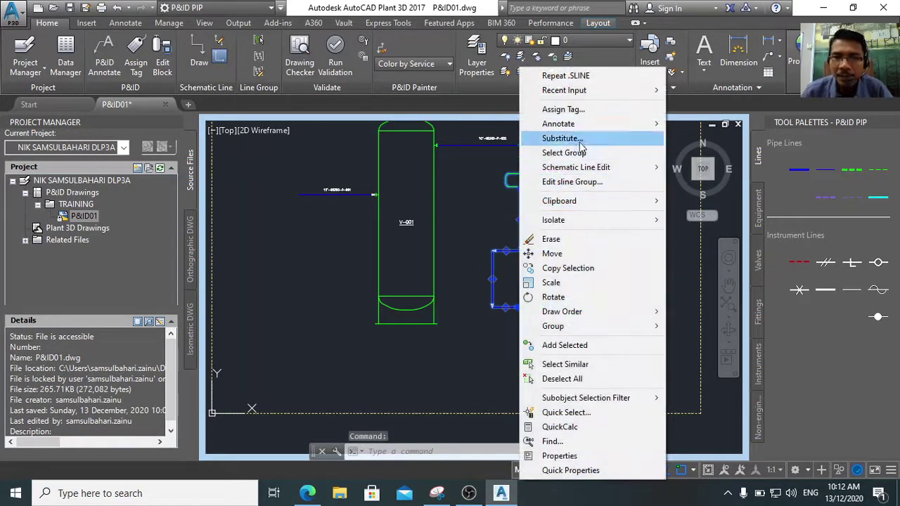
left_click(579, 111)
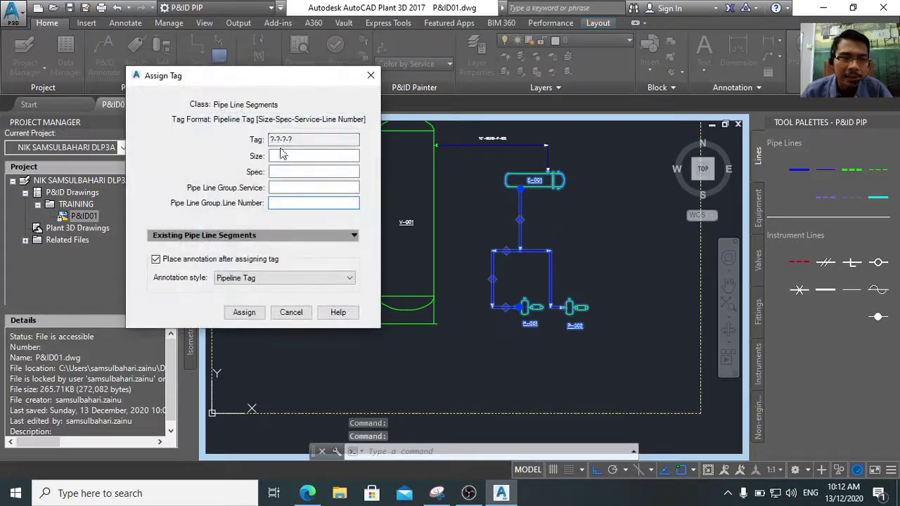
left_click(281, 155)
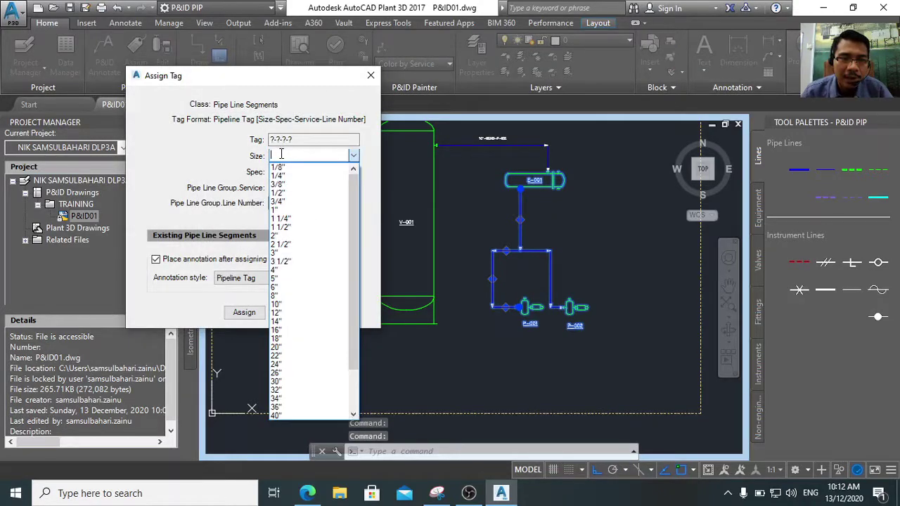
left_click(292, 295)
left_click(301, 172)
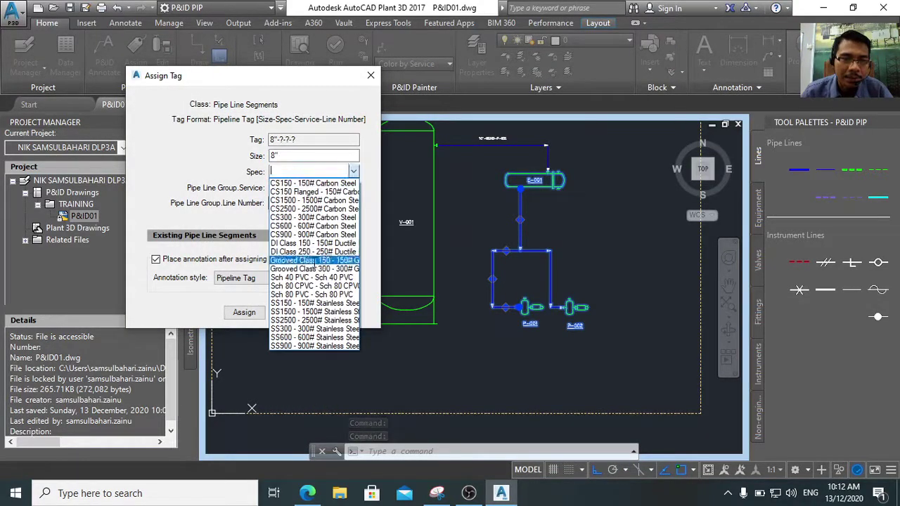
left_click(301, 218)
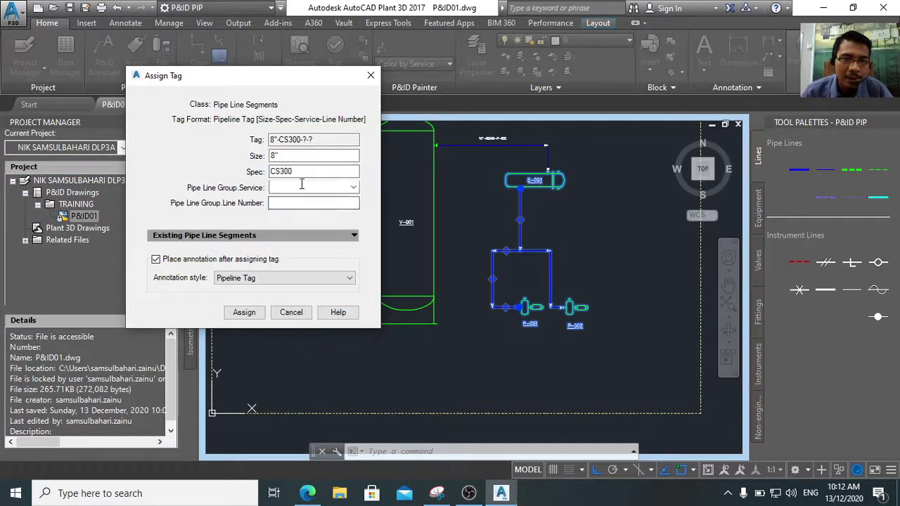
Set the service to P - General Process and line number to 003, assign the tag and place its annotation above the horizontal run's left half
left_click(303, 187)
scroll(303, 313, "down", 4)
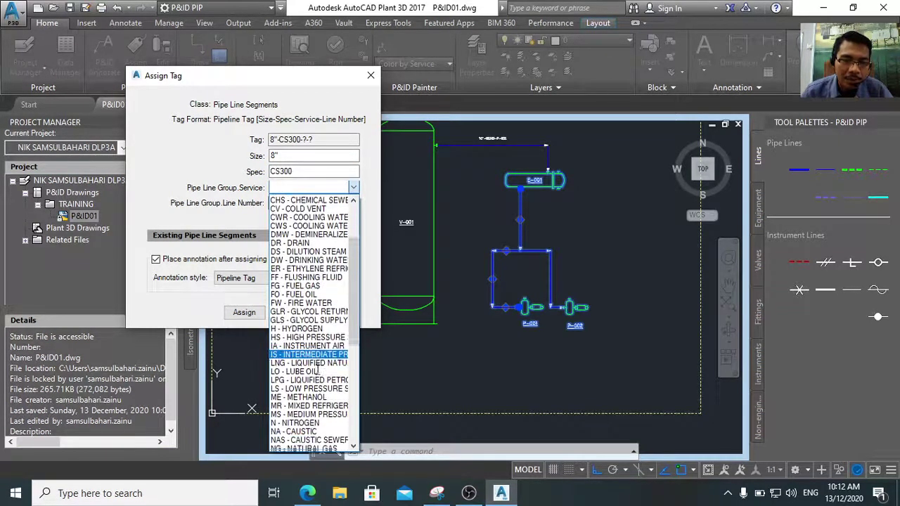
scroll(320, 389, "down", 4)
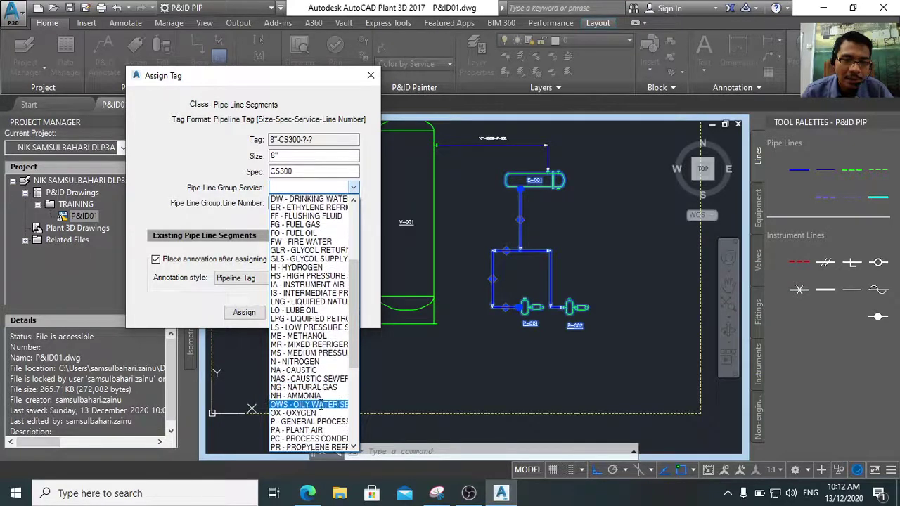
left_click(309, 397)
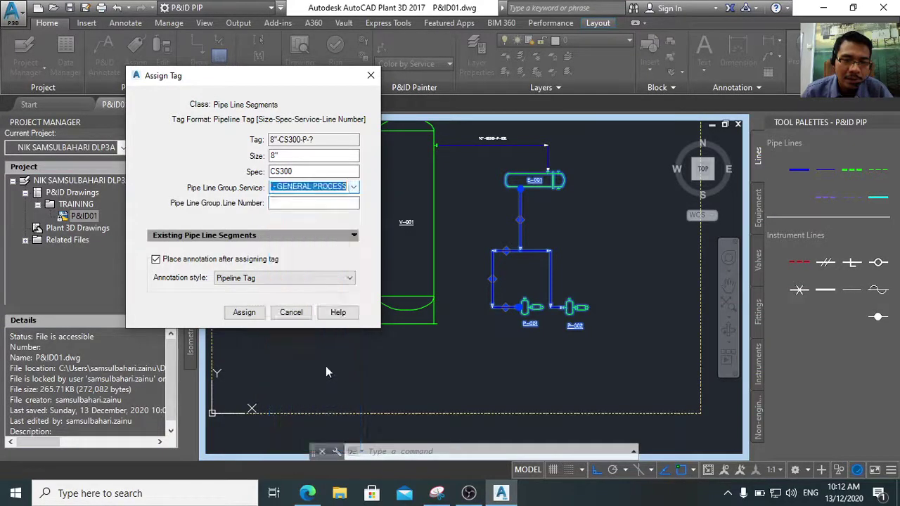
left_click(294, 203)
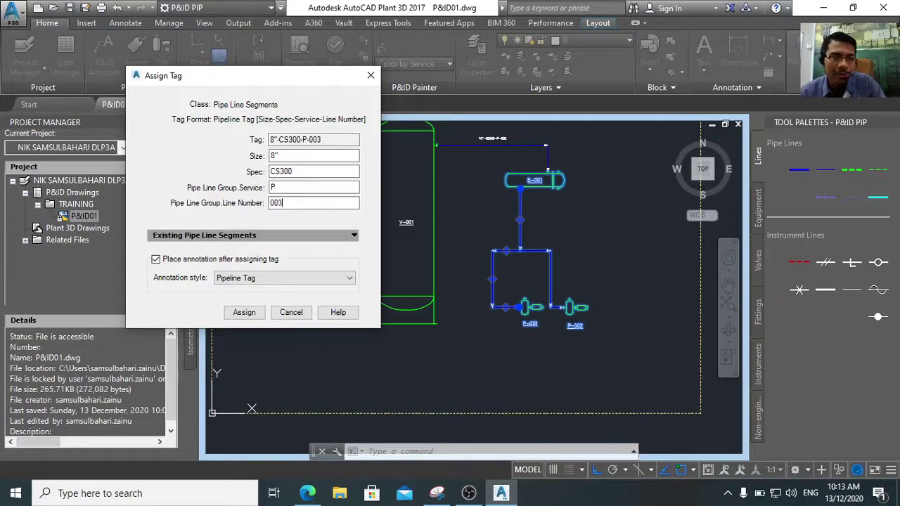
left_click(244, 312)
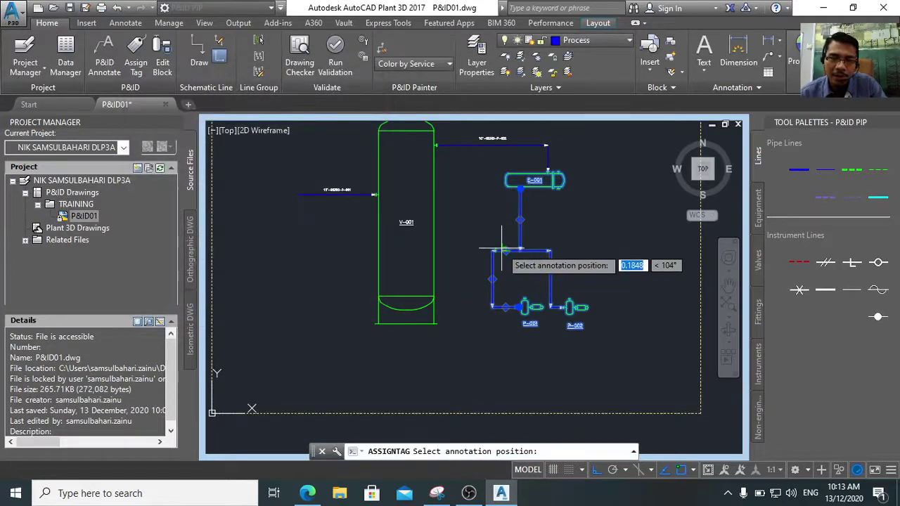
scroll(503, 254, "up", 3)
left_click(531, 258)
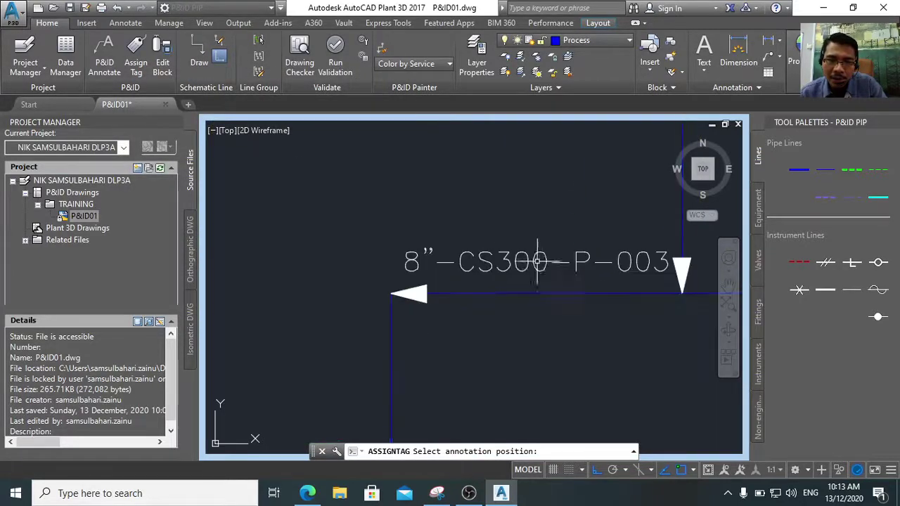
Open tag assignment for the branch line to pump P-002 and set its size to 8" and spec to CS300
scroll(577, 273, "down", 5)
scroll(622, 314, "up", 5)
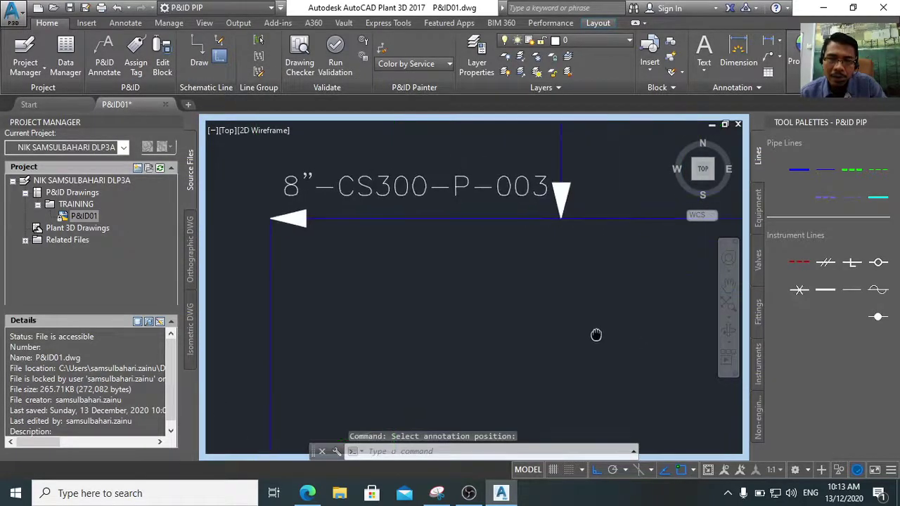
scroll(592, 337, "down", 5)
middle_click_drag(595, 330, 492, 219)
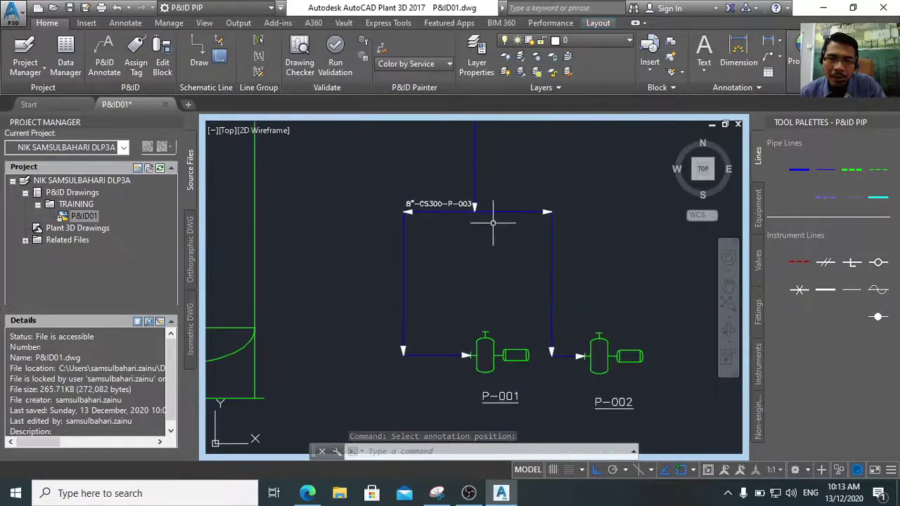
left_click(513, 212)
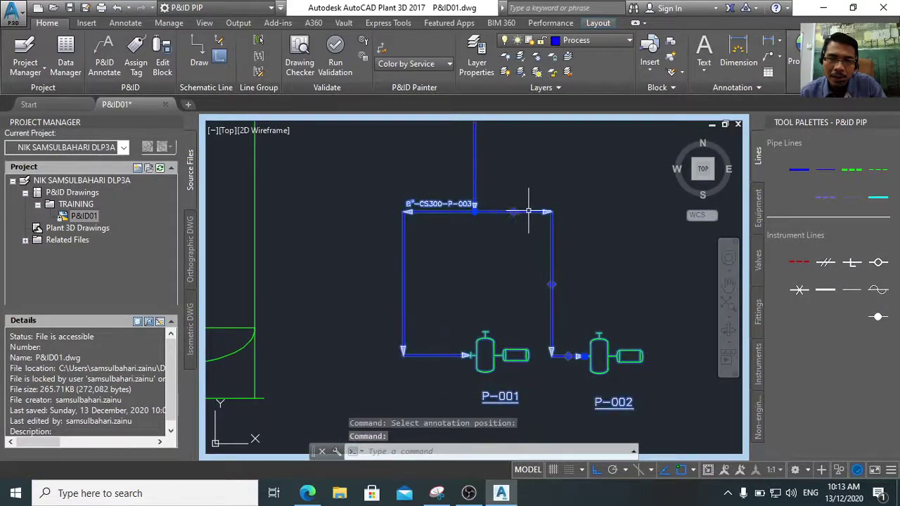
right_click(528, 211)
key("Escape")
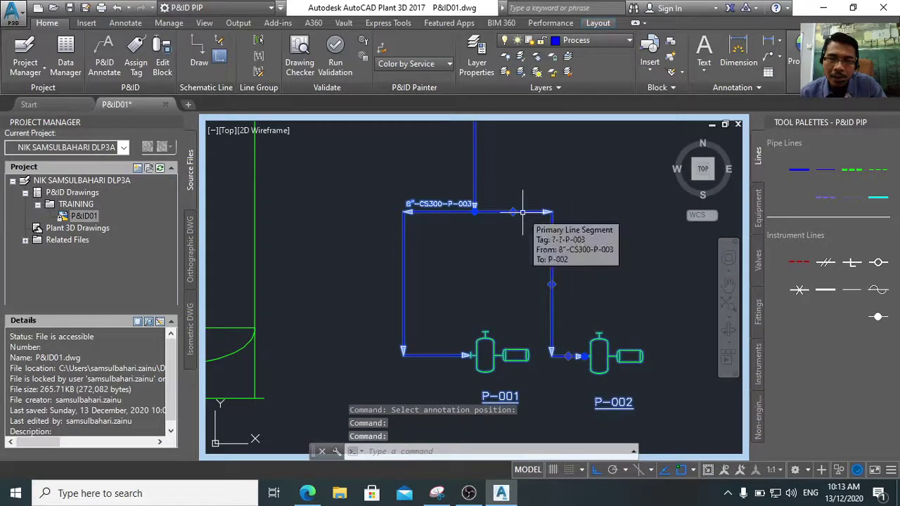
right_click(524, 214)
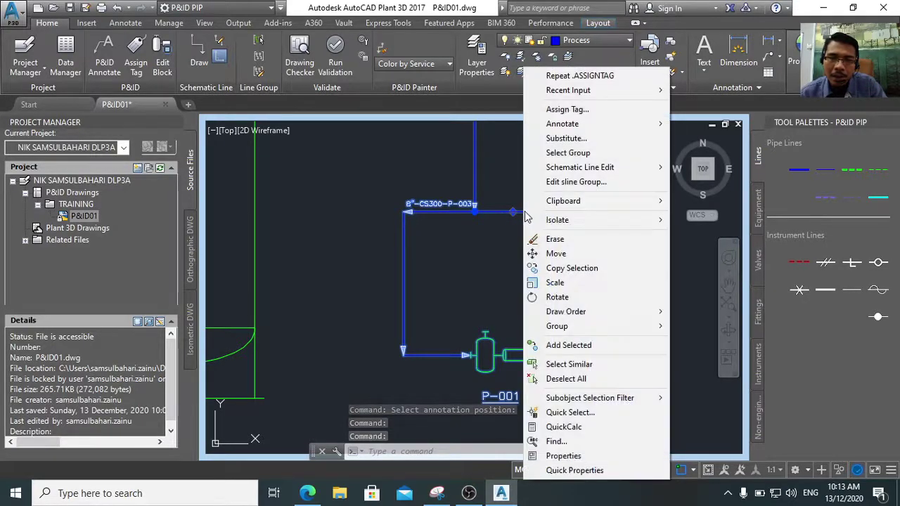
left_click(567, 109)
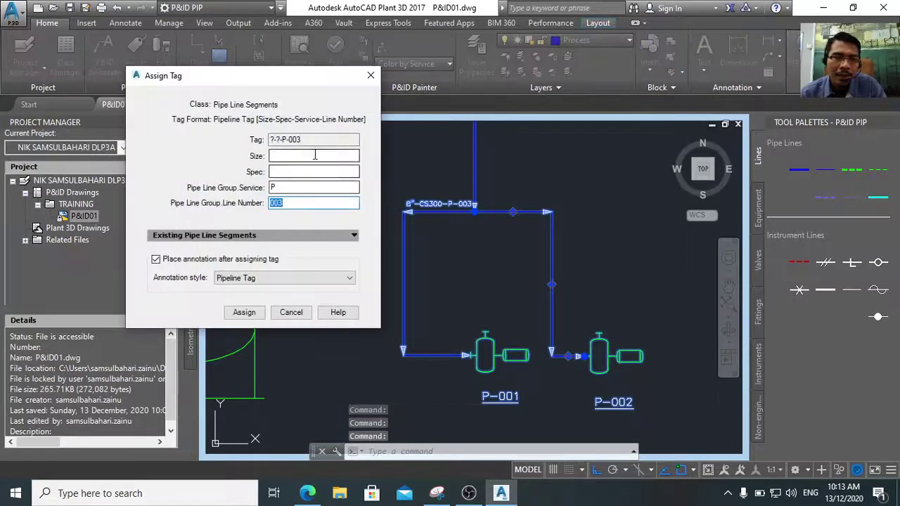
left_click(348, 156)
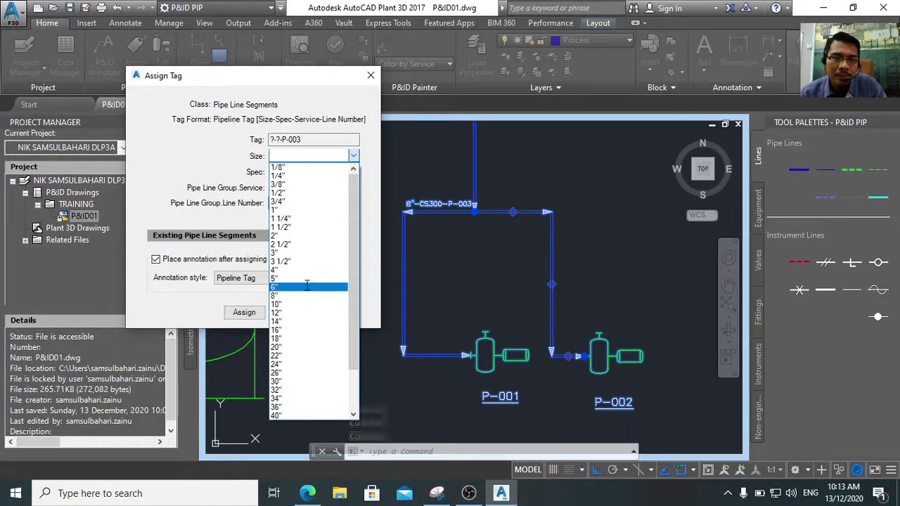
left_click(306, 295)
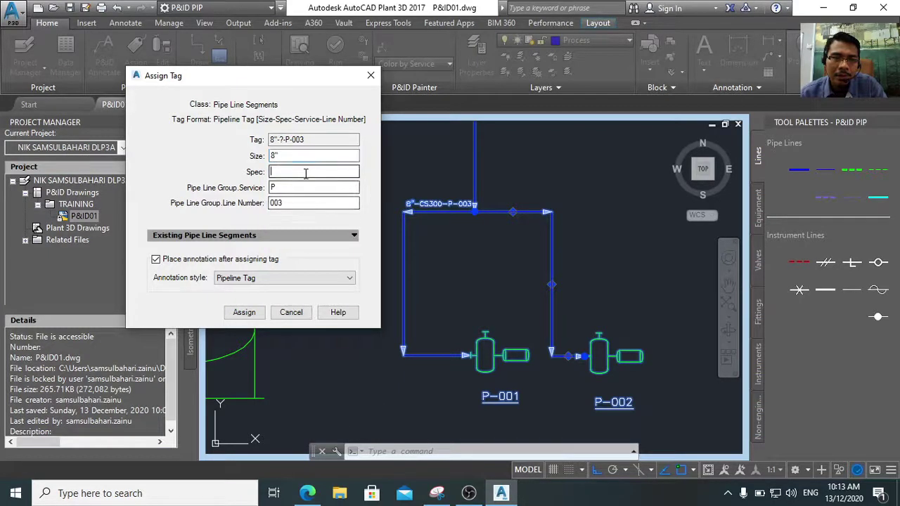
left_click(305, 172)
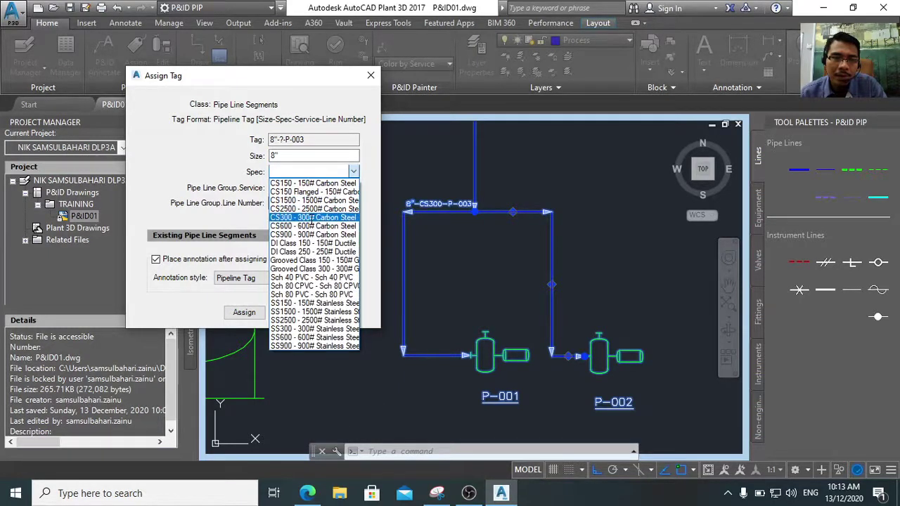
left_click(309, 217)
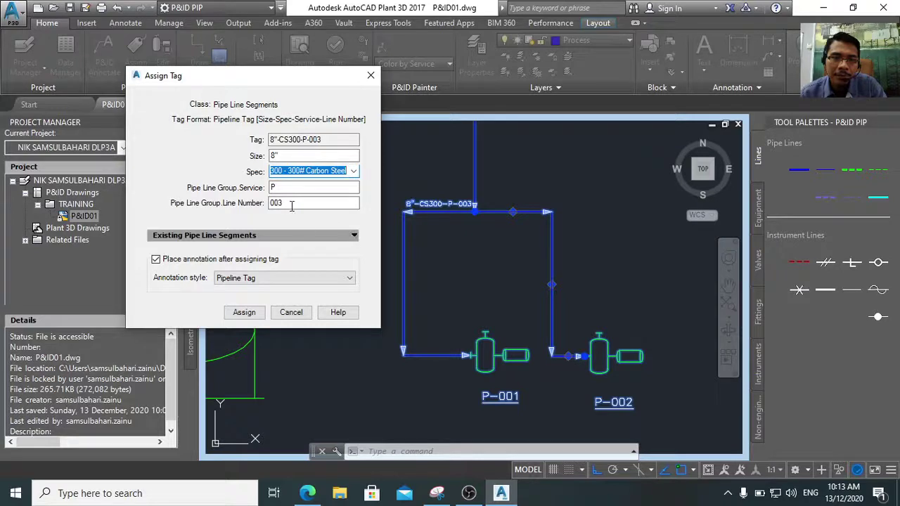
Assign the branch line's tag with line number 003 and place its annotation just outside the vertical run down to P-002
left_click(291, 204)
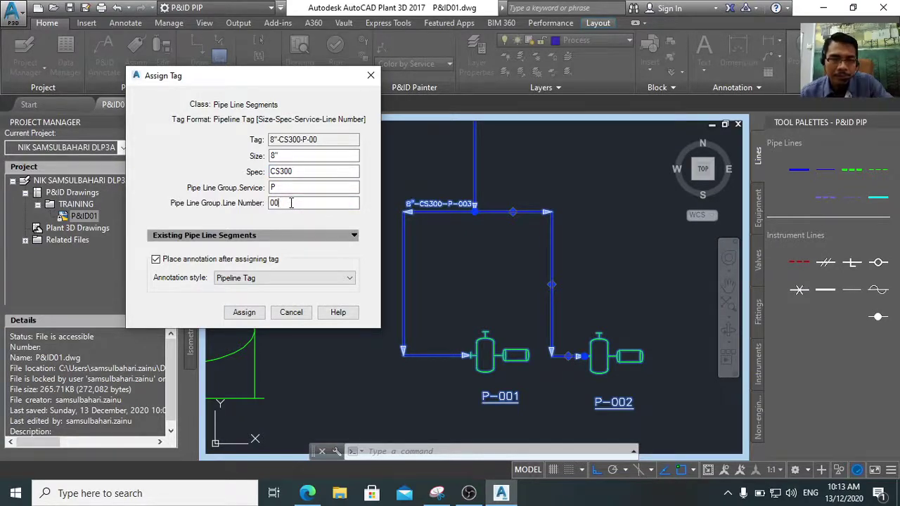
left_click(244, 312)
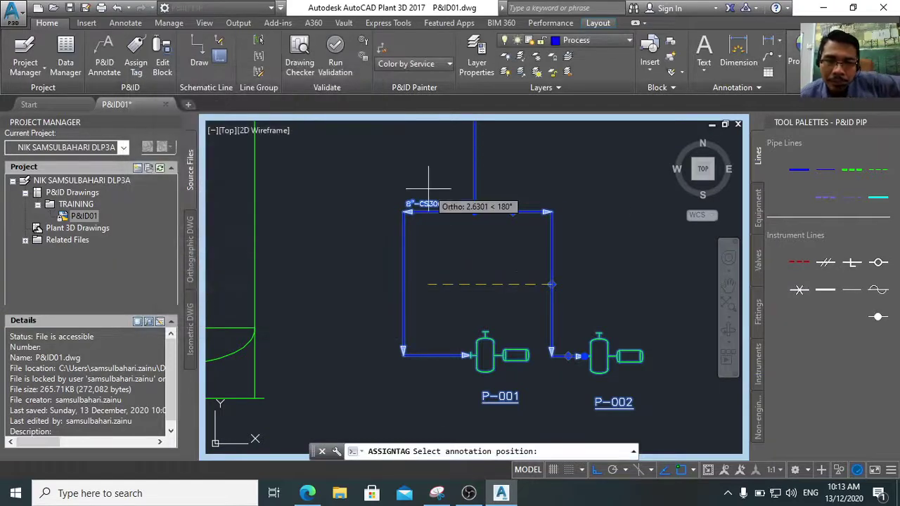
left_click(567, 286)
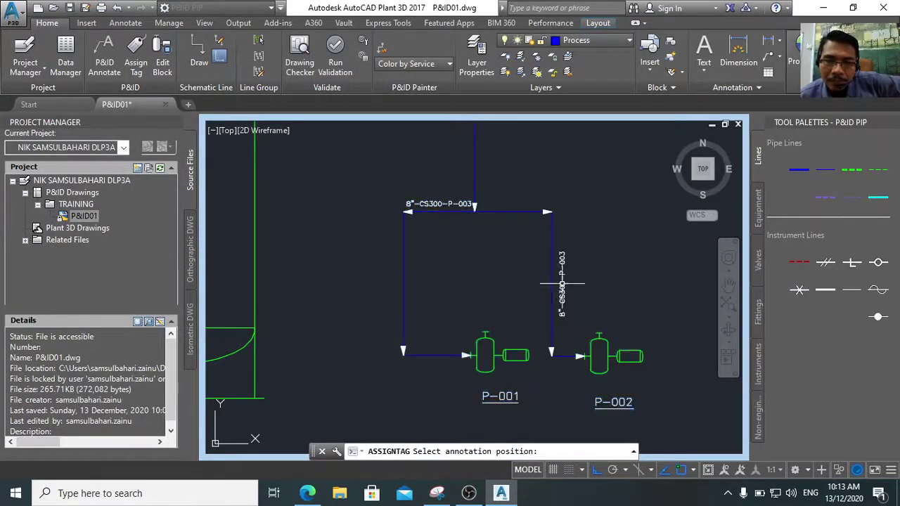
Delete the line tag annotation above the left half of the horizontal run
scroll(568, 286, "up", 2)
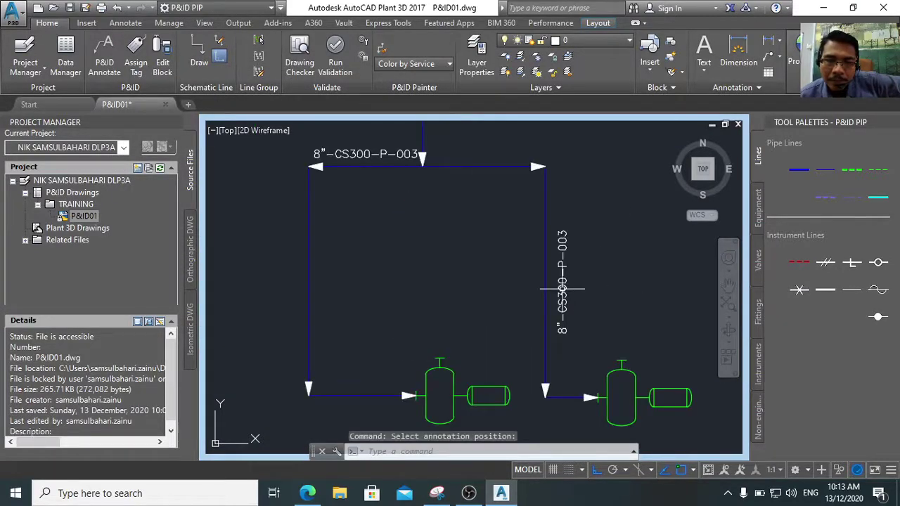
left_click(357, 153)
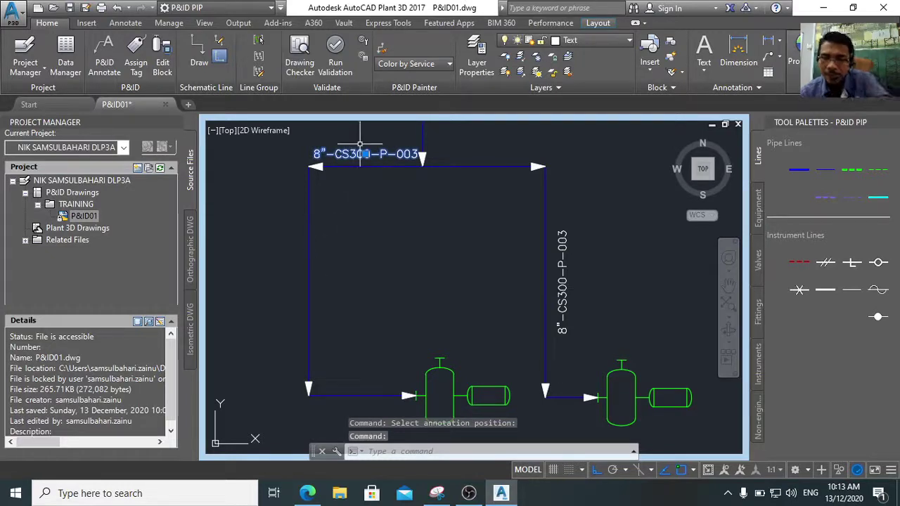
key("Delete")
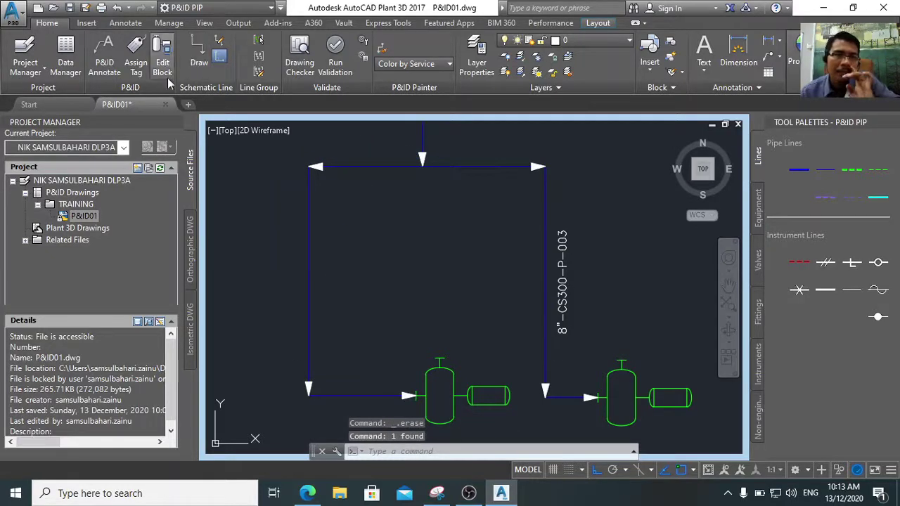
left_click(105, 63)
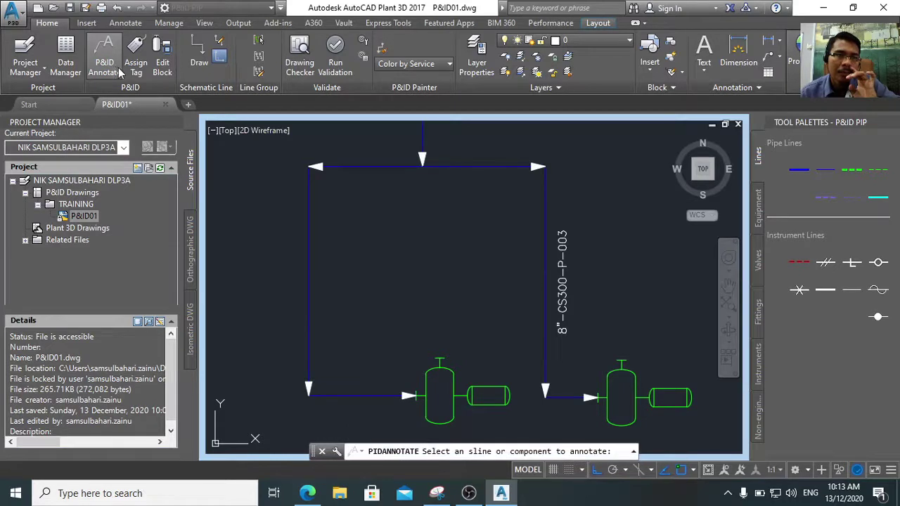
left_click(136, 62)
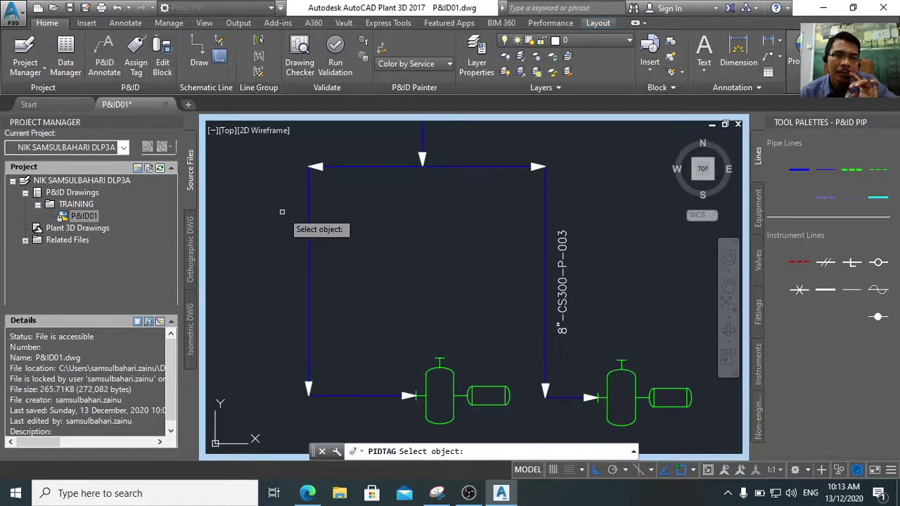
left_click(308, 241)
left_click(332, 259)
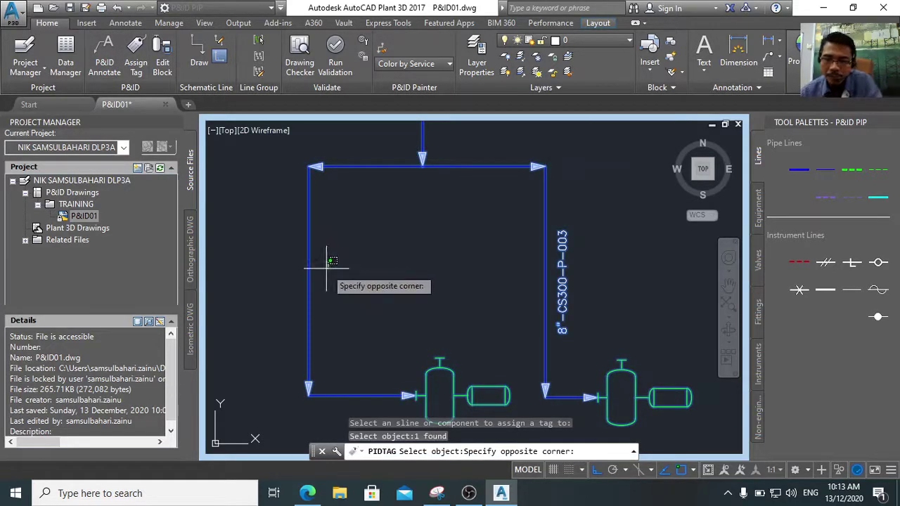
left_click(332, 260)
left_click(308, 268)
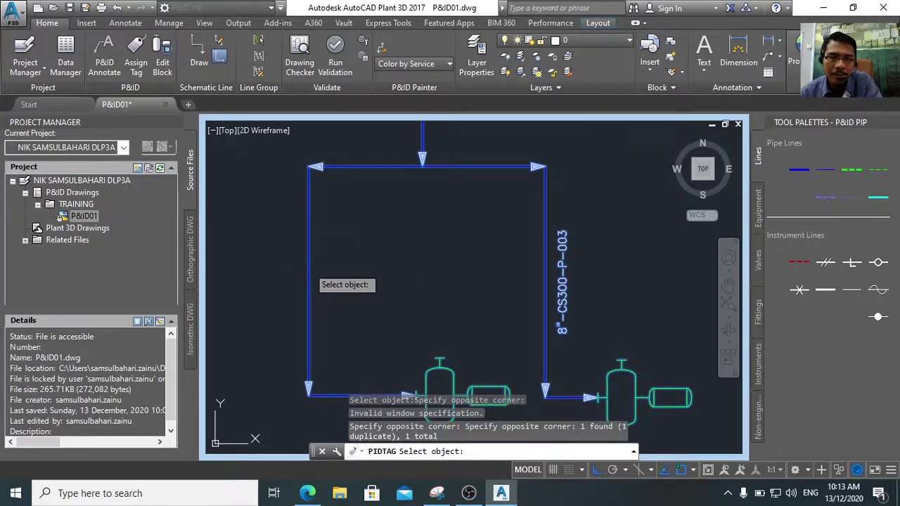
left_click(308, 271)
key("Return")
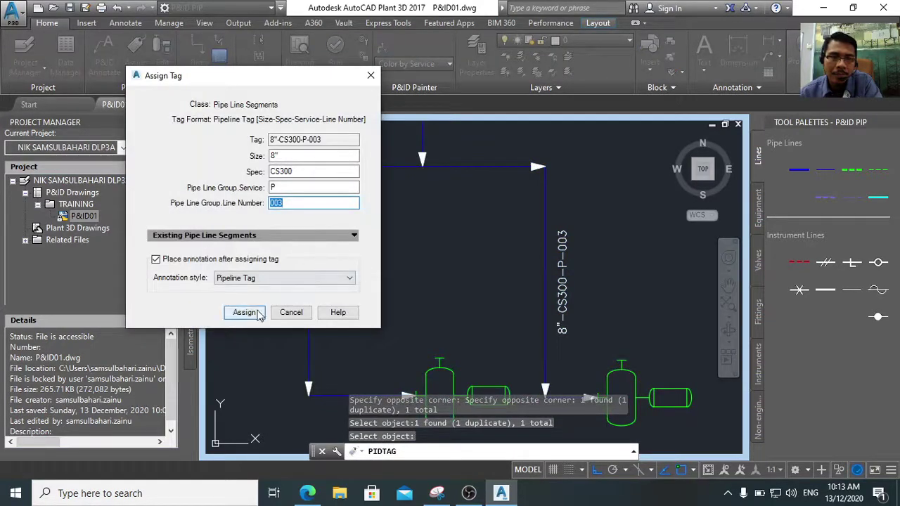
left_click(245, 313)
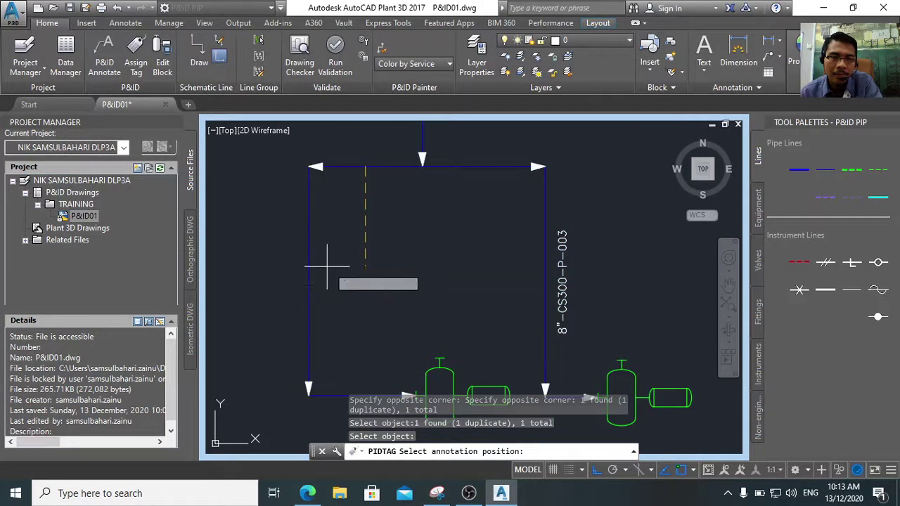
key("Escape")
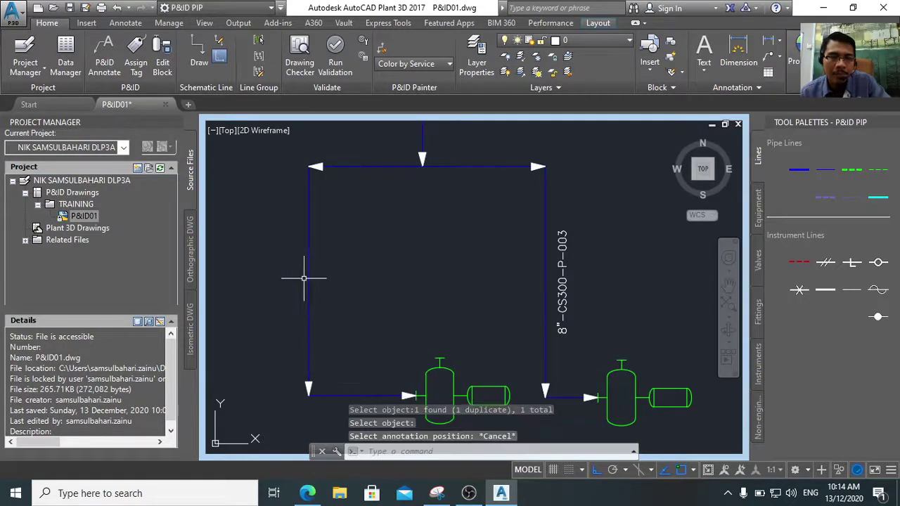
Reassign tag 8"-CS300-P-003 to the line feeding P-001 and place its annotation just below the horizontal run's left half
left_click(309, 284)
right_click(310, 284)
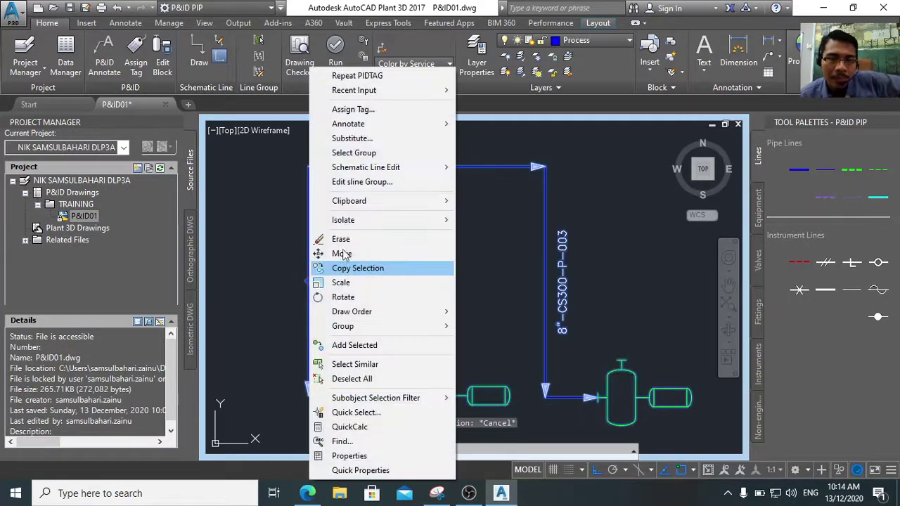
key("Escape")
key("Return")
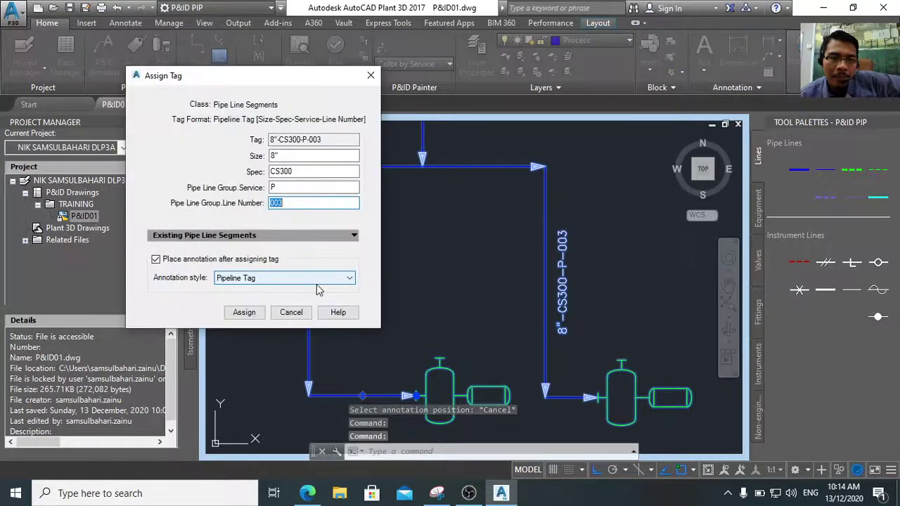
left_click(244, 312)
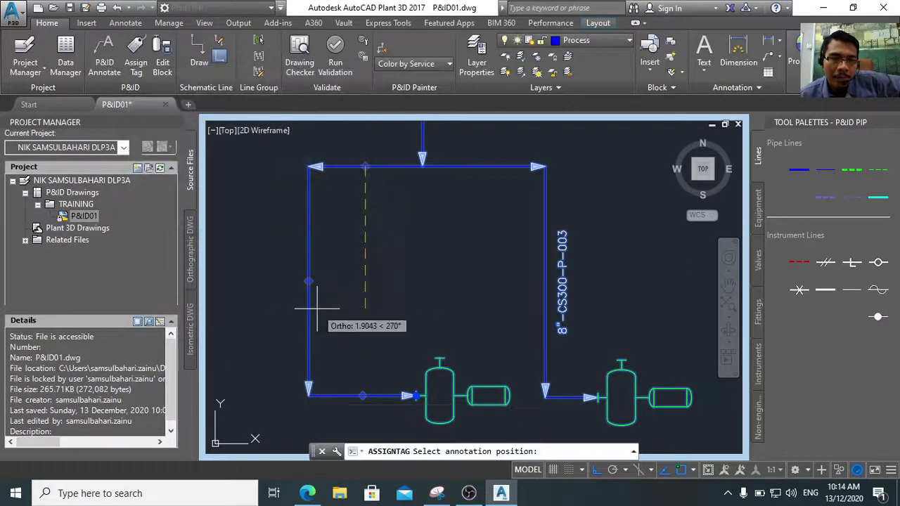
left_click(367, 168)
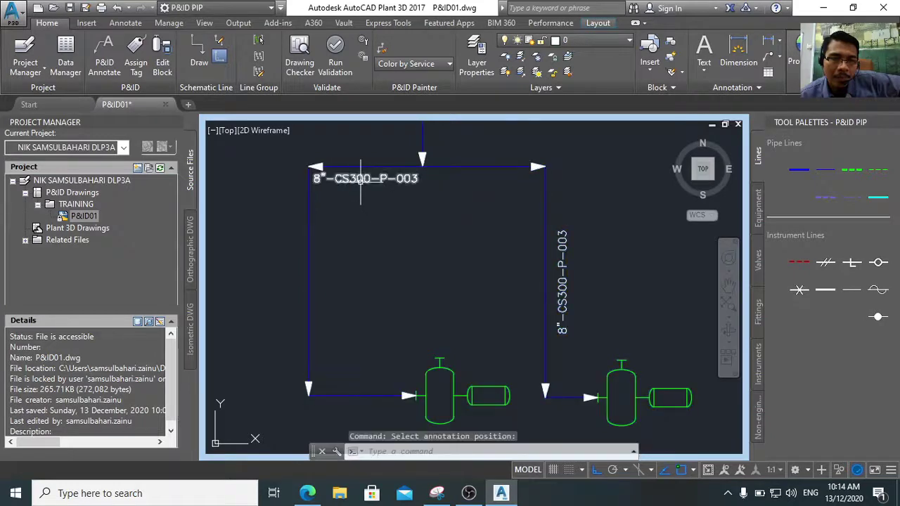
Move the new line annotation onto the midpoint of the vertical run leading down to P-001
left_click(366, 178)
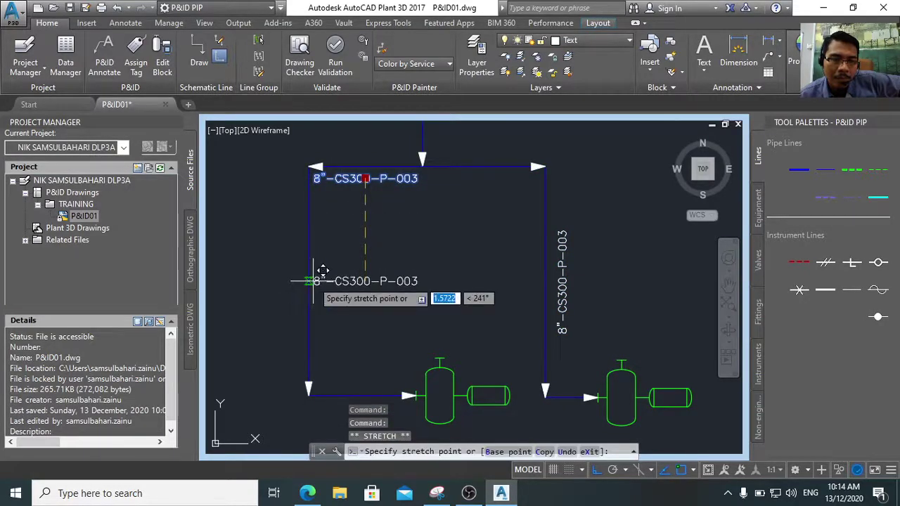
left_click(312, 281)
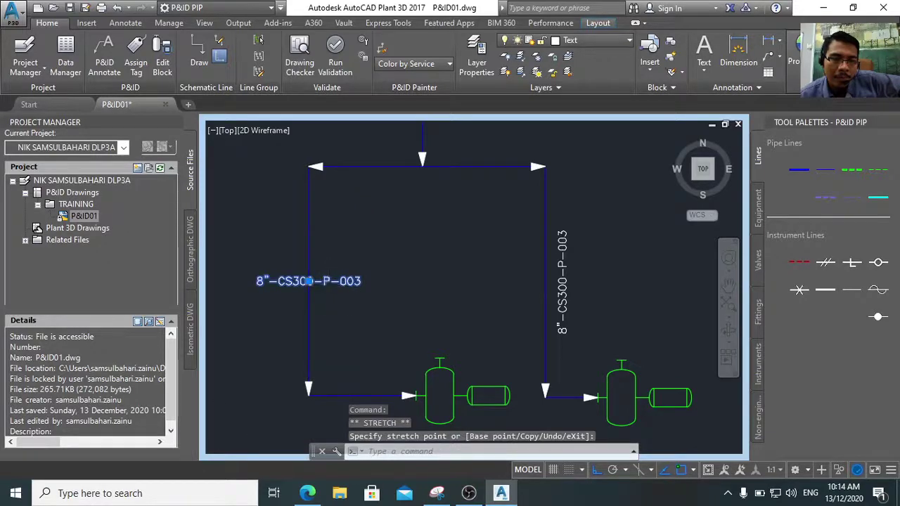
scroll(317, 284, "down", 3)
scroll(315, 290, "up", 3)
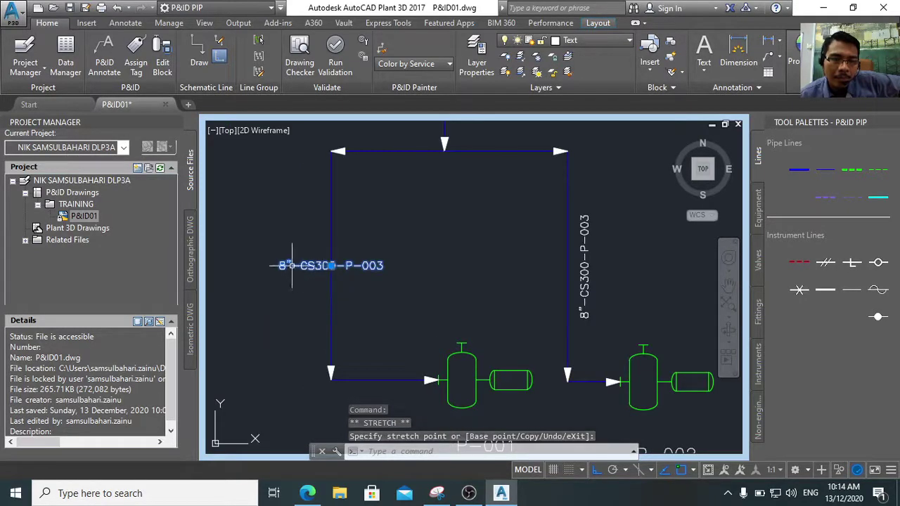
Try to reposition the annotation on P-001's vertical run with Place from Parent, and erase the annotation
right_click(370, 273)
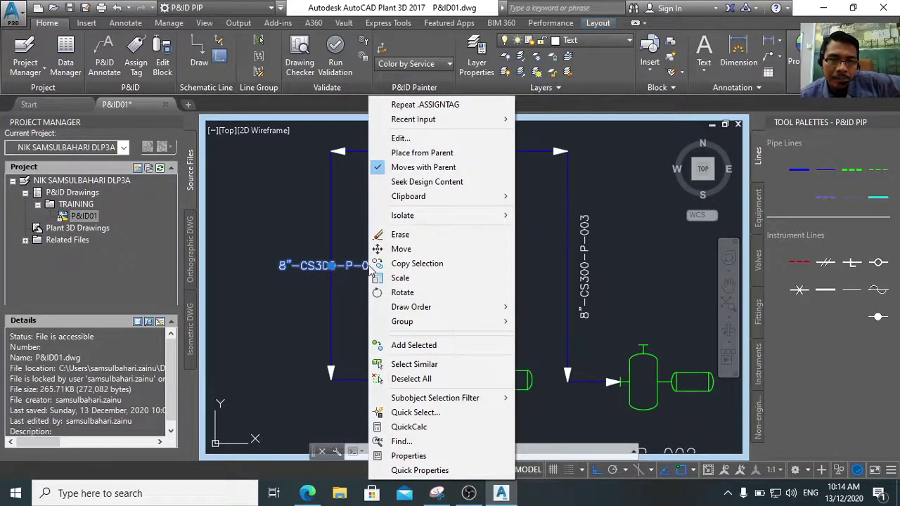
left_click(415, 152)
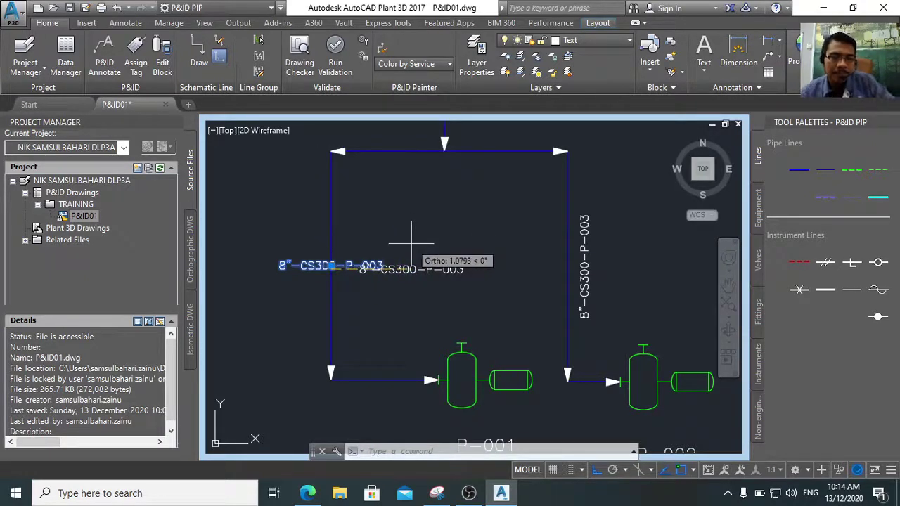
key("Escape")
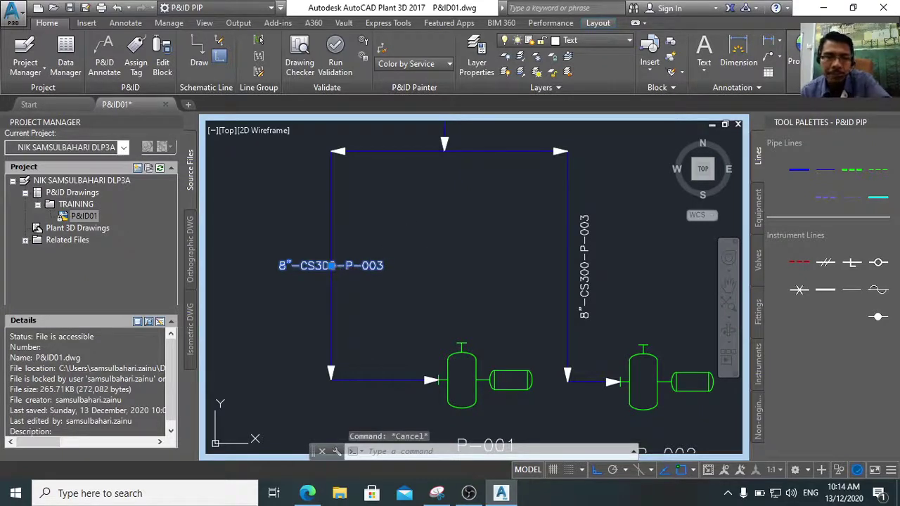
key("Delete")
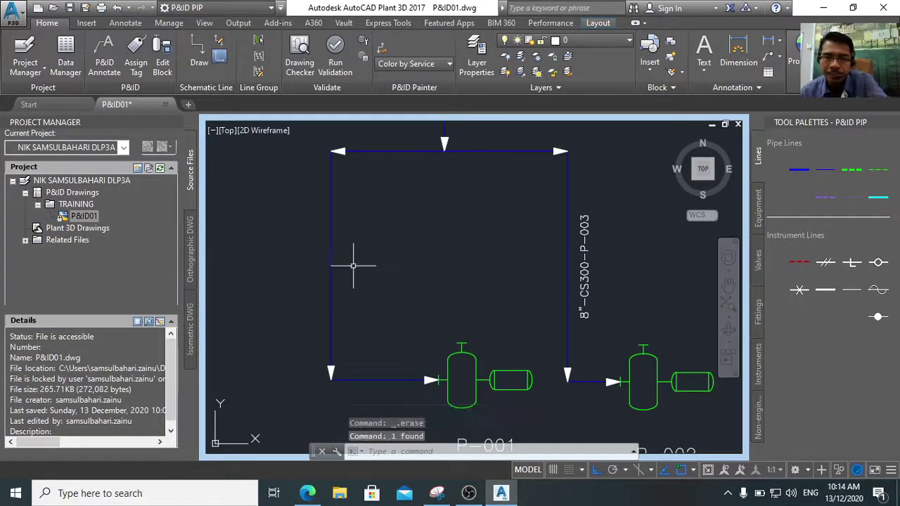
scroll(400, 217, "down", 6)
scroll(421, 215, "up", 4)
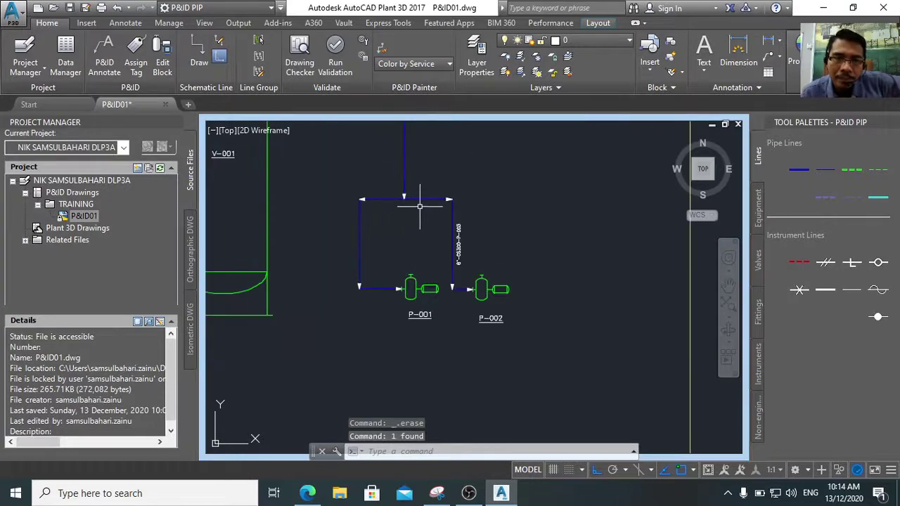
Copy the 8"-CS300-P-003 annotation from P-002's vertical run and paste it beside the vertical run leading down to P-001
scroll(415, 201, "down", 5)
scroll(416, 204, "up", 2)
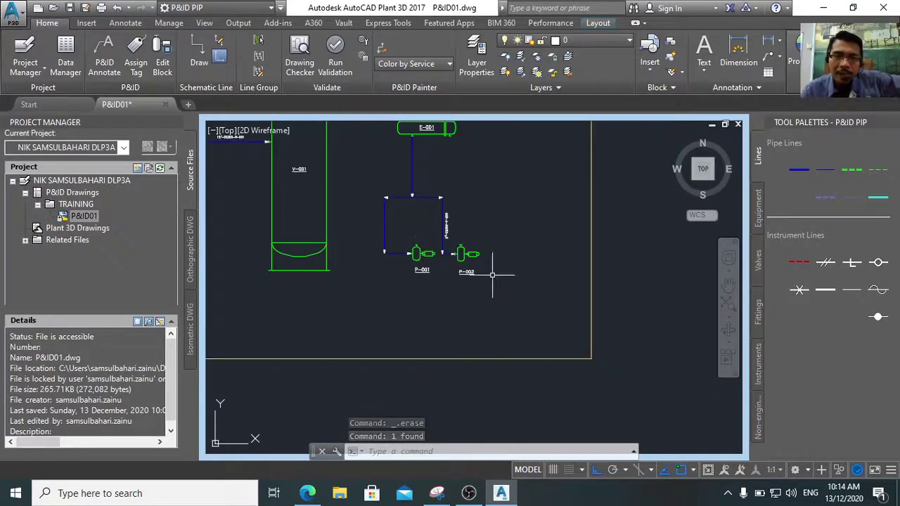
scroll(455, 216, "up", 4)
left_click(435, 243)
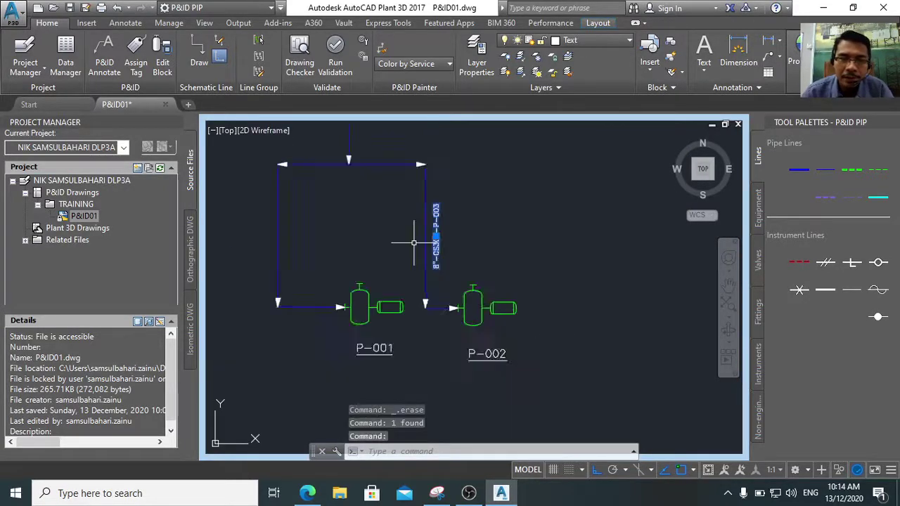
scroll(414, 243, "down", 2)
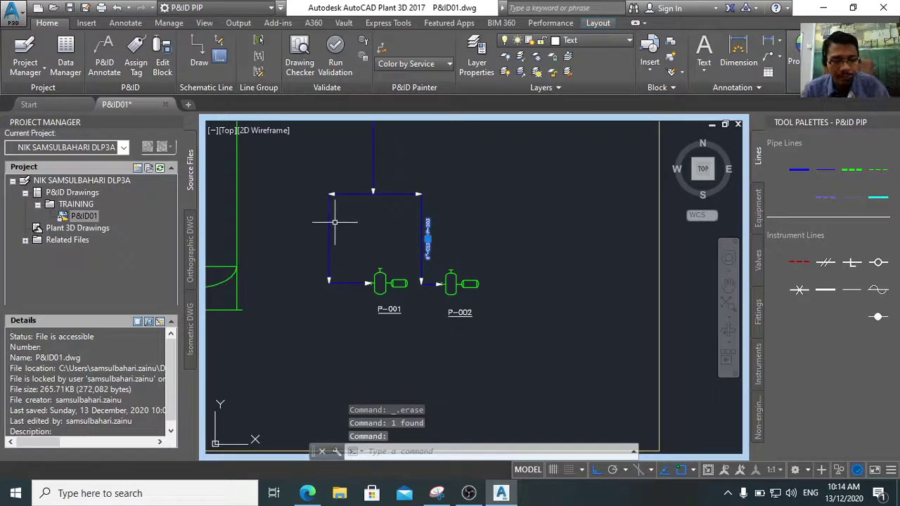
key("ctrl+c")
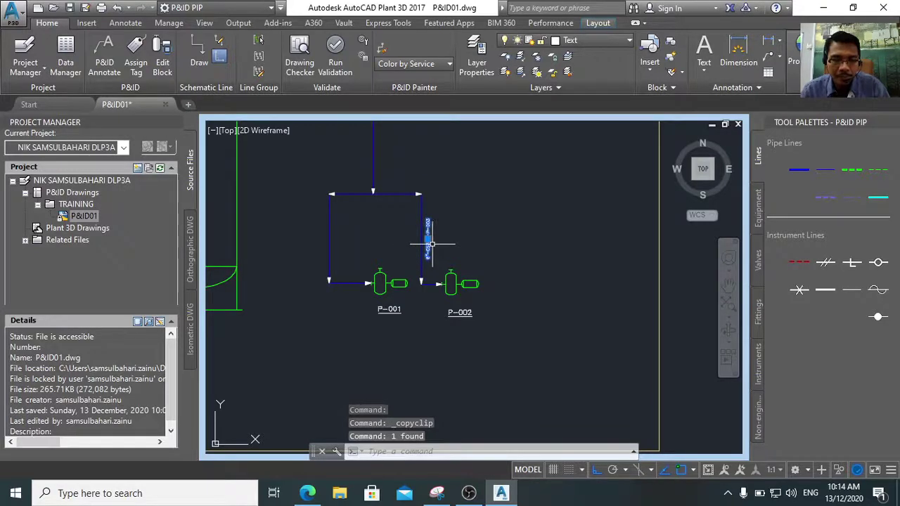
key("ctrl+v")
scroll(323, 261, "up", 3)
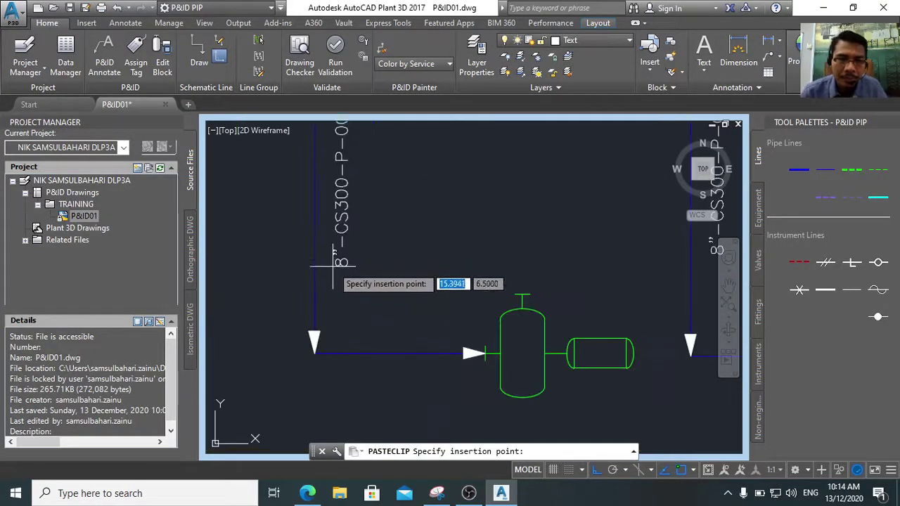
scroll(323, 270, "down", 5)
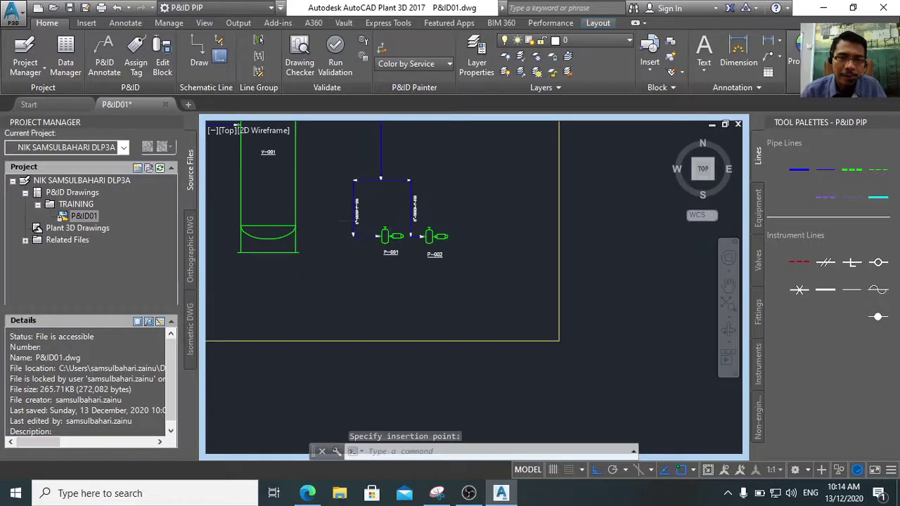
scroll(389, 218, "up", 4)
scroll(393, 220, "down", 6)
scroll(415, 227, "up", 5)
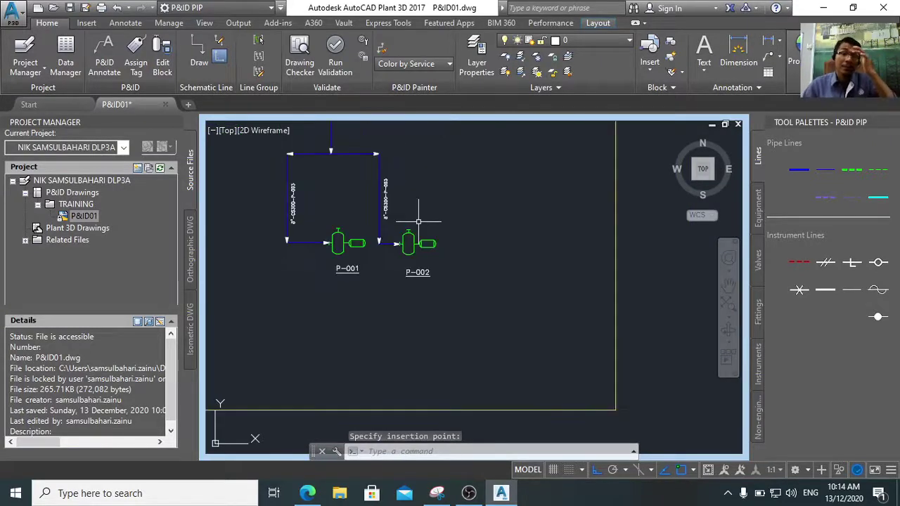
Draw a pipe line from P-001's top nozzle up to between E-001 and the pump suction header, then horizontally right past P-002
scroll(422, 218, "up", 2)
middle_click_drag(421, 201, 479, 289)
key("Escape")
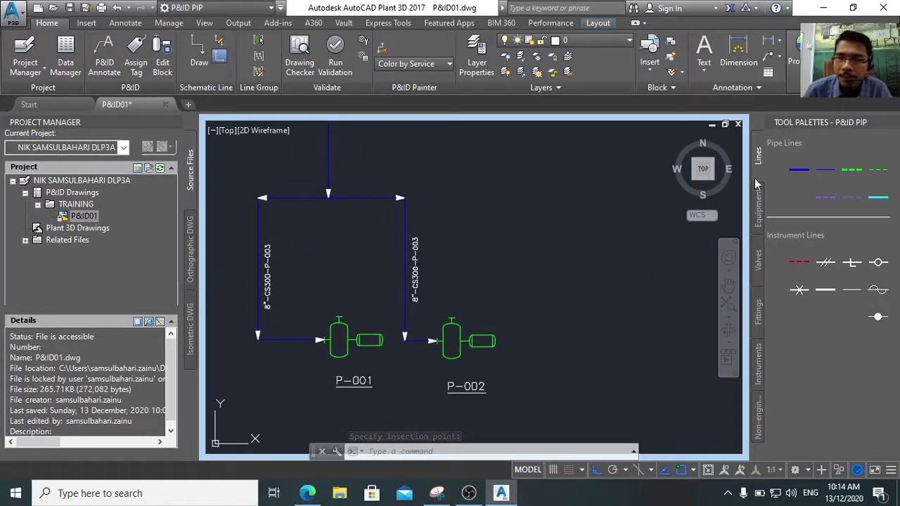
left_click(799, 173)
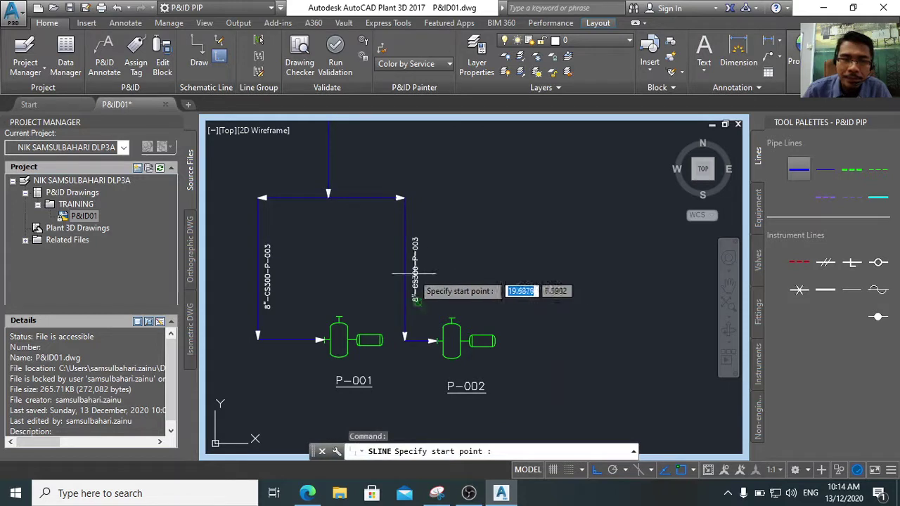
left_click(339, 321)
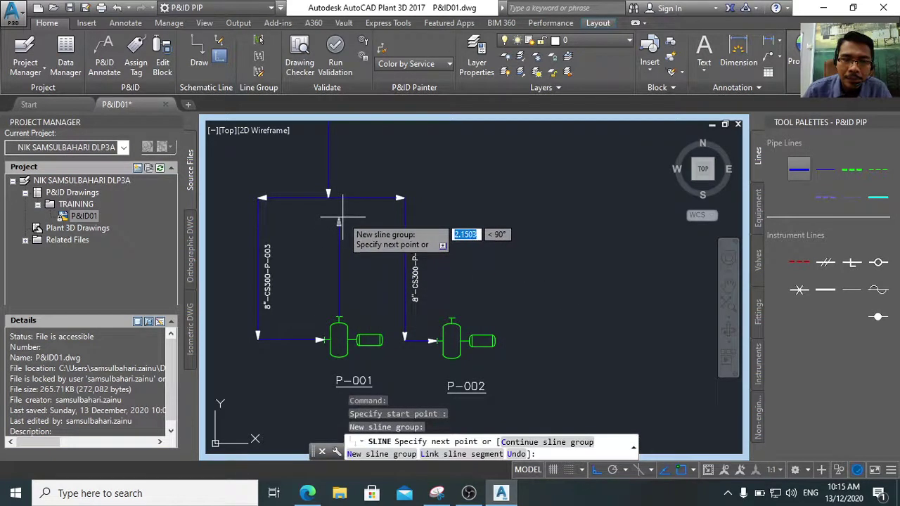
middle_click_drag(352, 161, 380, 290)
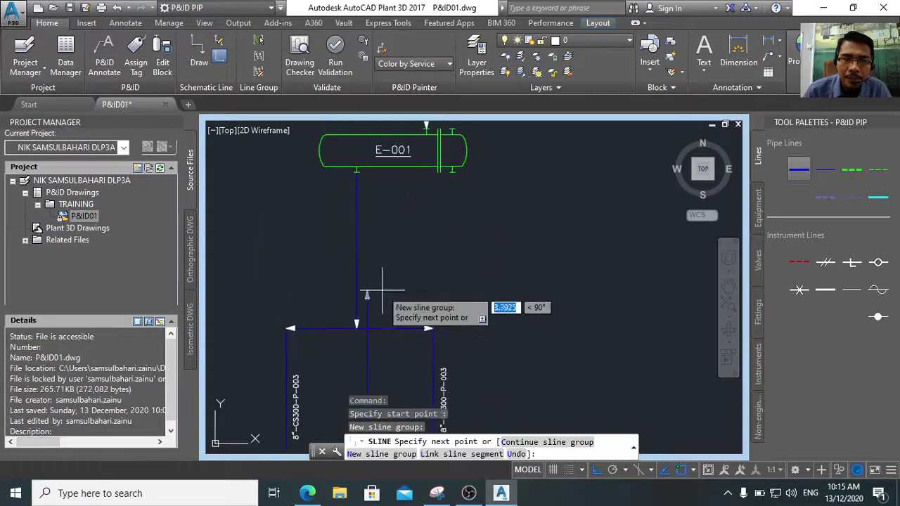
left_click(380, 243)
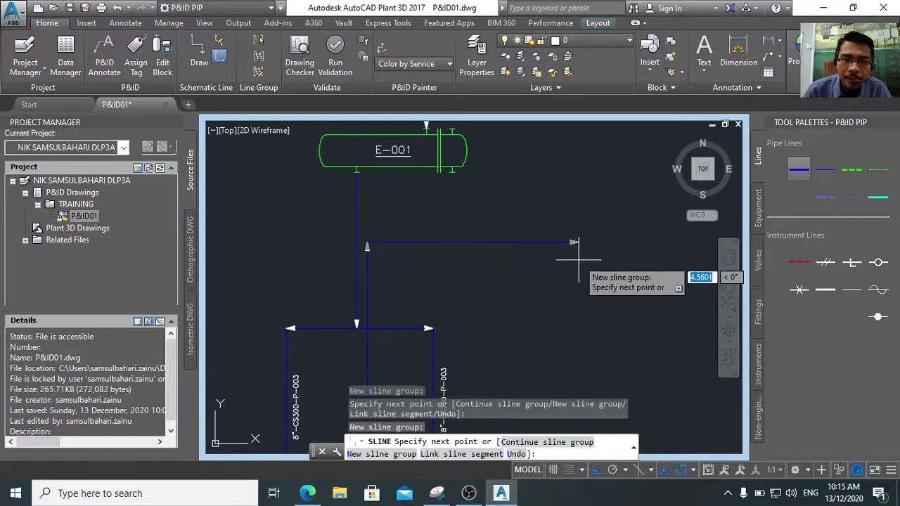
scroll(539, 232, "down", 5)
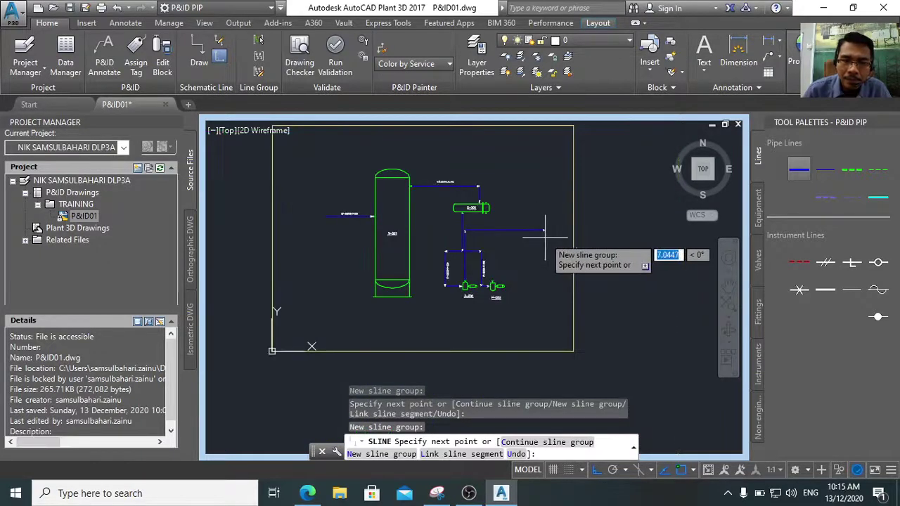
left_click(534, 231)
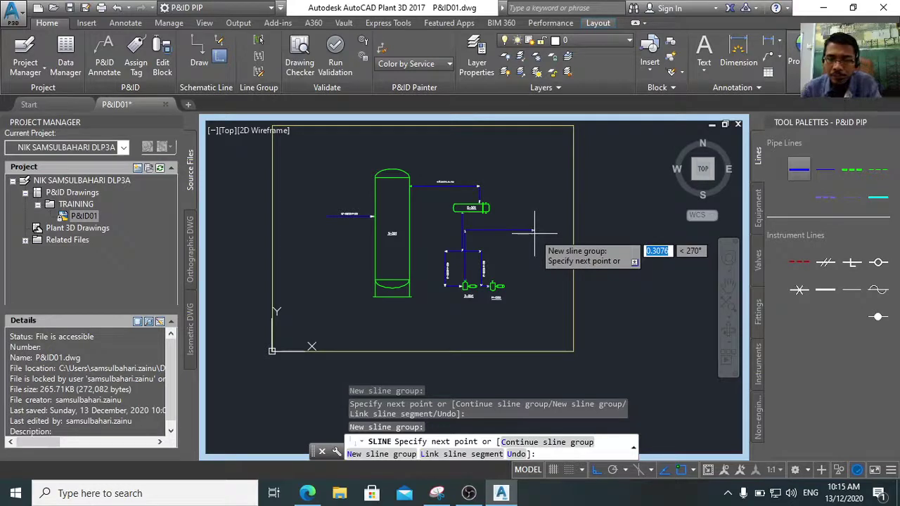
key("Return")
Draw a pipe line from P-002's top nozzle straight up to join P-001's horizontal discharge line
scroll(496, 277, "up", 4)
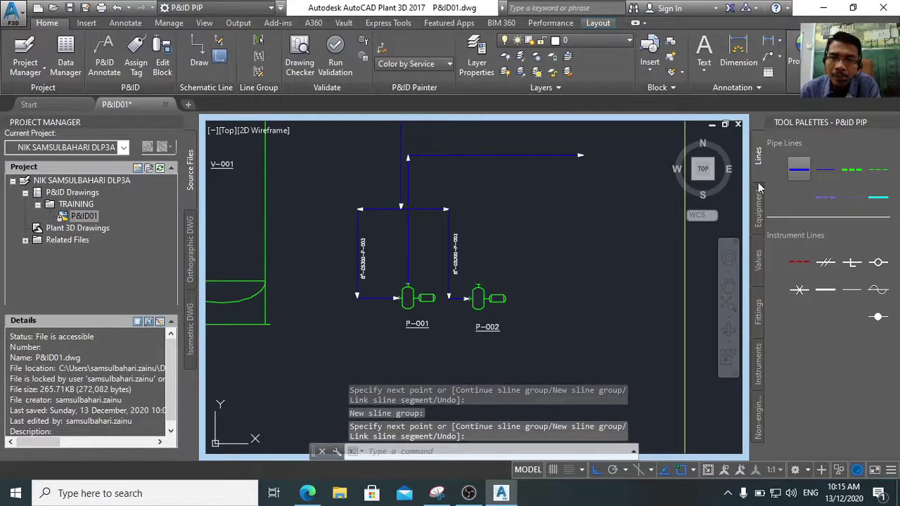
left_click(795, 175)
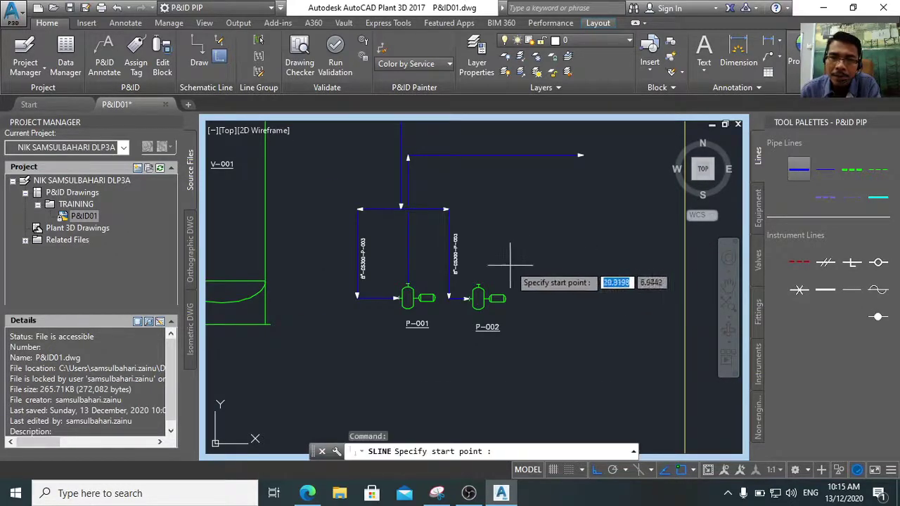
left_click(479, 279)
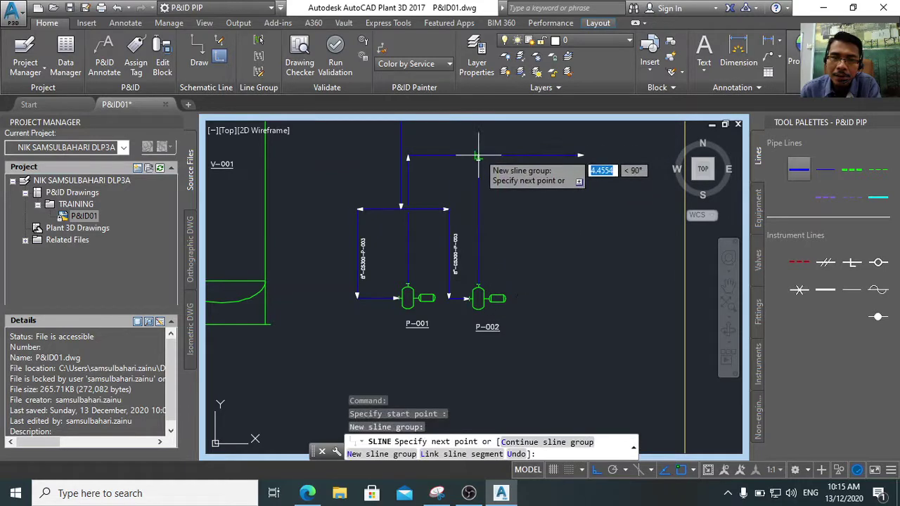
left_click(478, 154)
Stretch the vertical line below E-001 to the left and lower the resulting horizontal jog by about 0.75
scroll(472, 181, "up", 3)
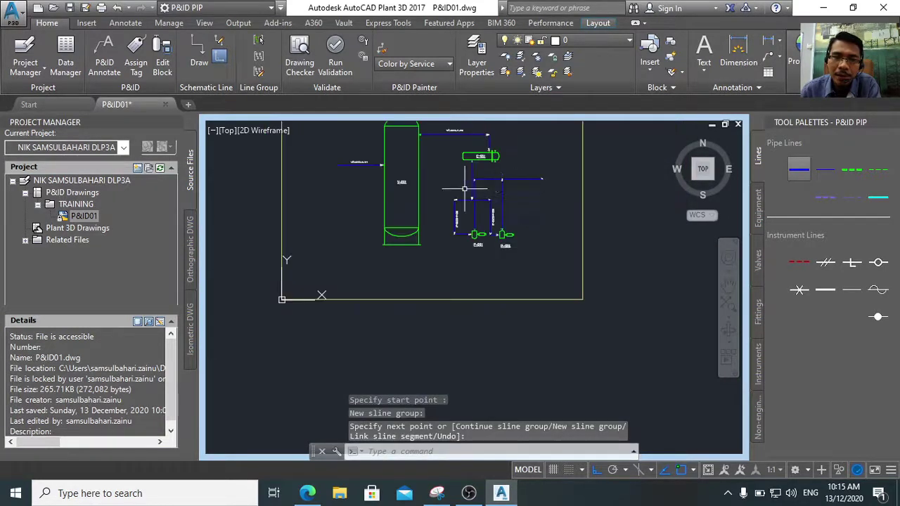
middle_click_drag(472, 181, 499, 320)
left_click(511, 291)
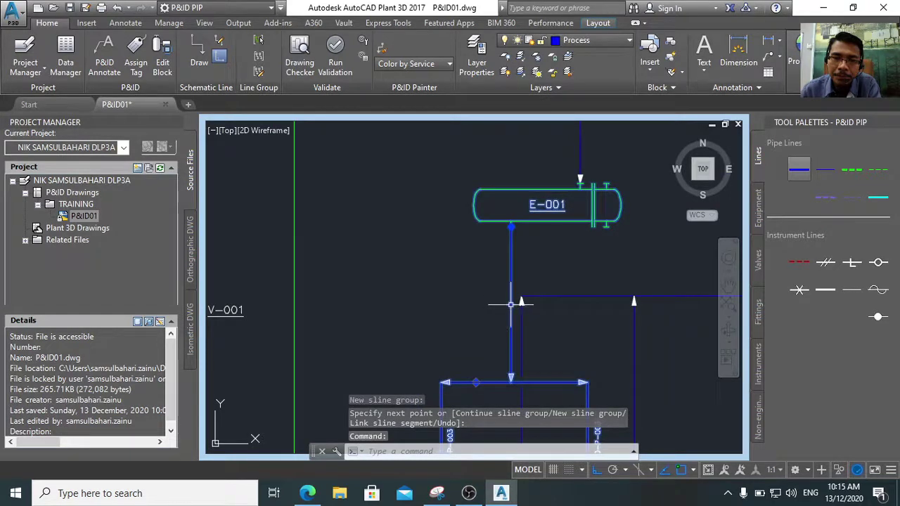
left_click(511, 304)
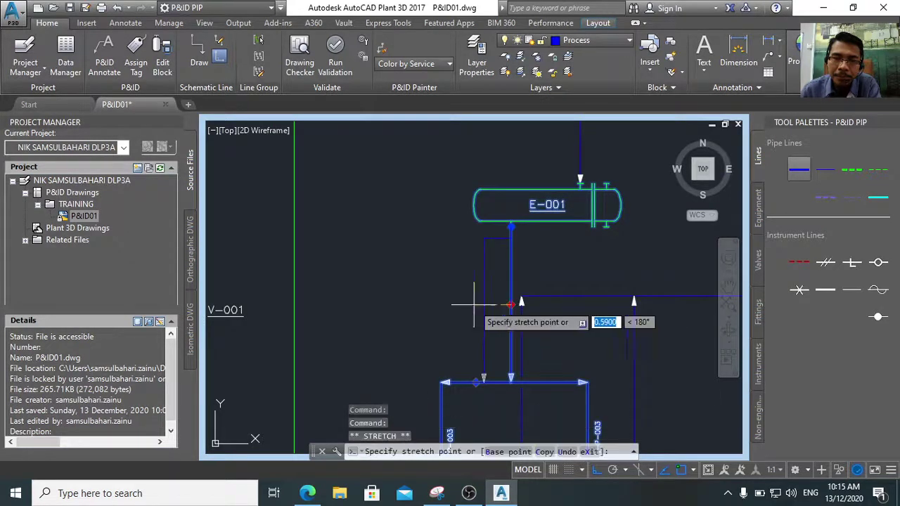
left_click(473, 303)
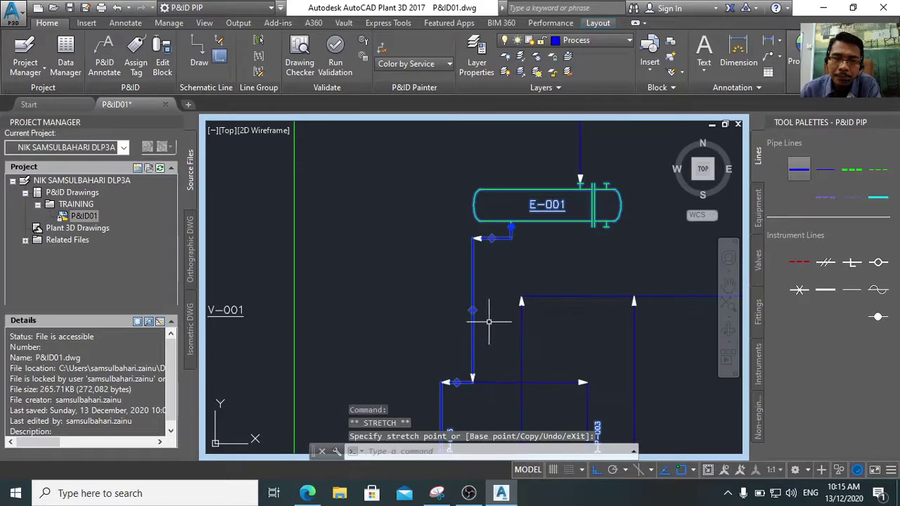
left_click(492, 240)
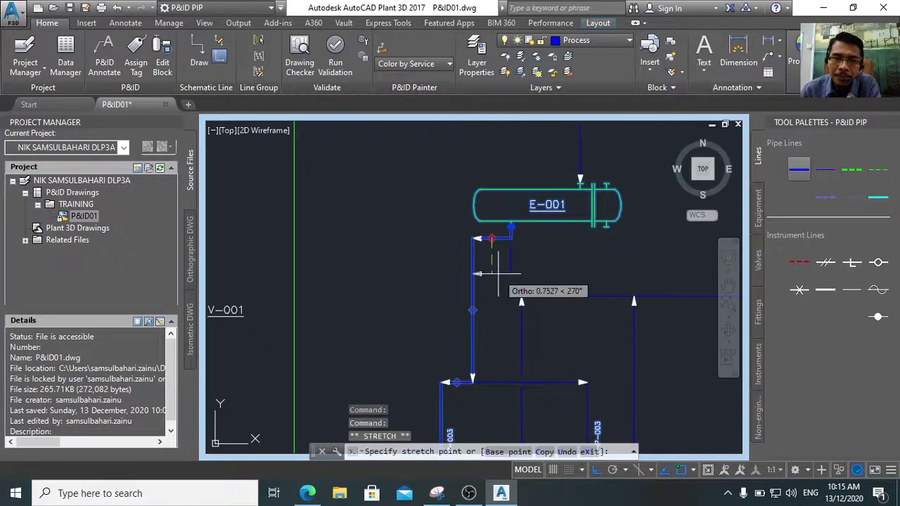
left_click(497, 274)
Stretch the vertical run leading down to P-001 farther left, away from its line annotation
scroll(523, 302, "down", 3)
scroll(516, 351, "up", 7)
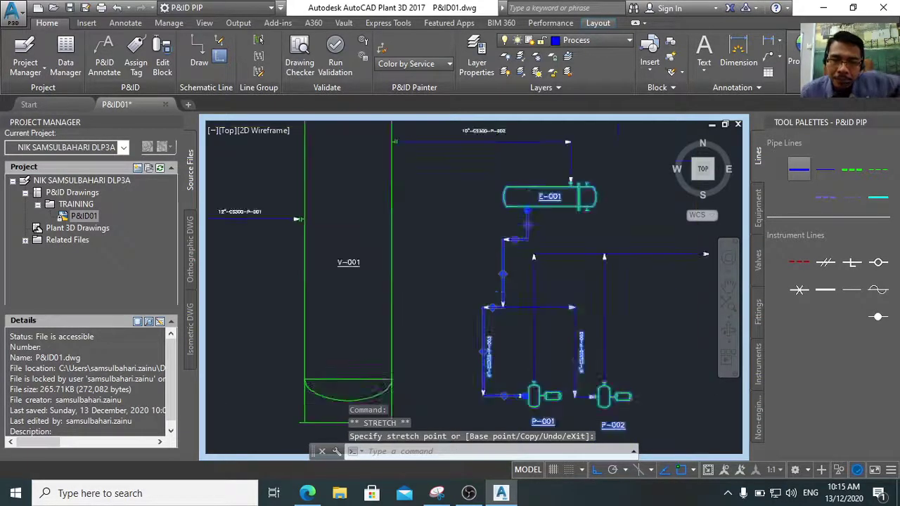
middle_click_drag(504, 343, 476, 364)
scroll(532, 364, "down", 3)
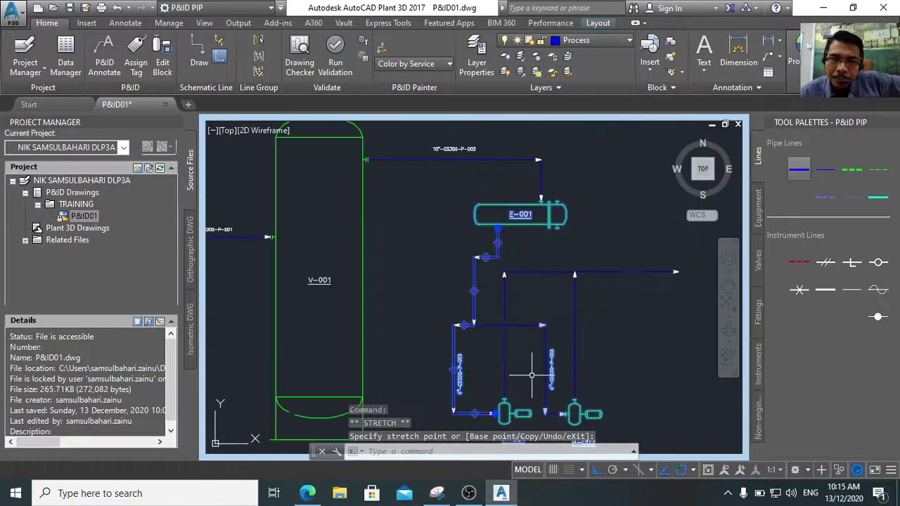
scroll(539, 374, "up", 3)
middle_click_drag(539, 373, 539, 249)
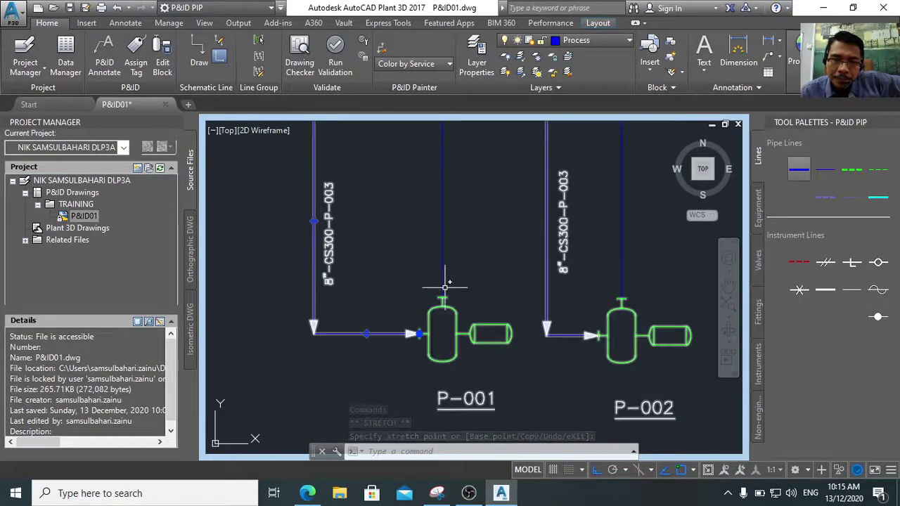
scroll(446, 288, "down", 2)
middle_click_drag(395, 261, 459, 311)
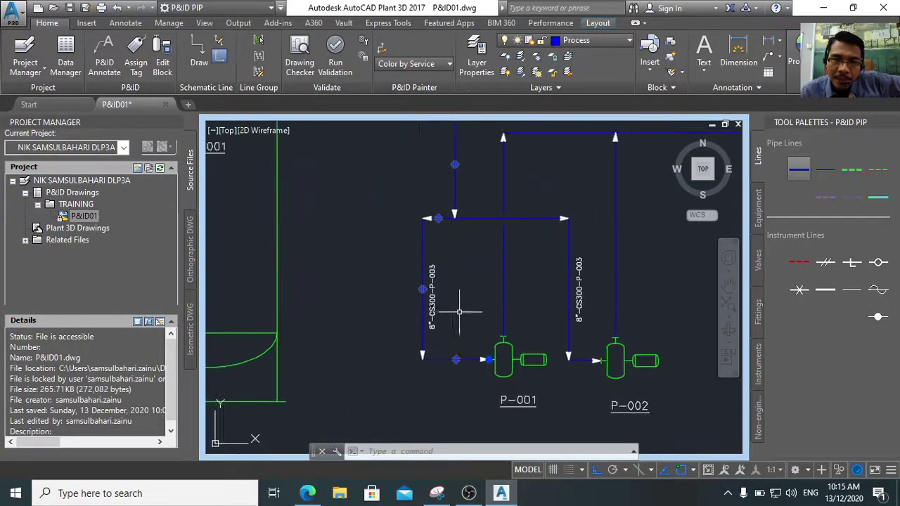
left_click(422, 288)
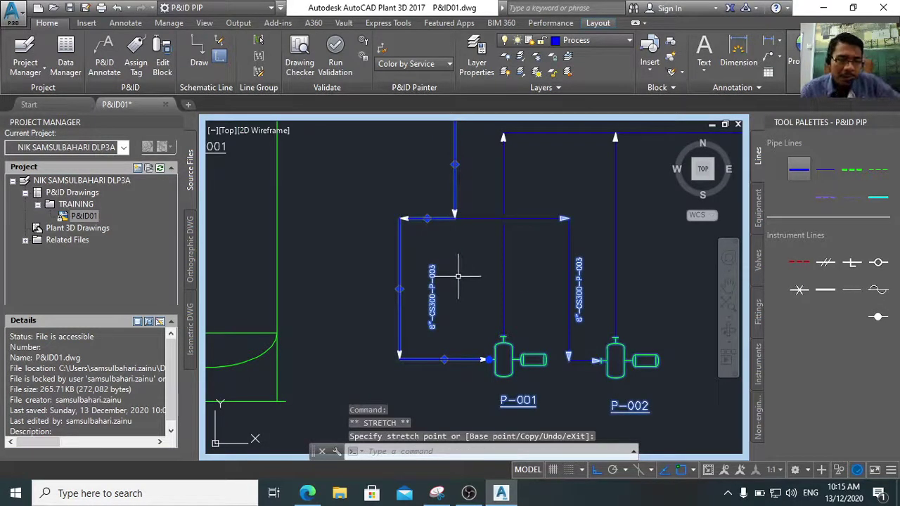
key("Escape")
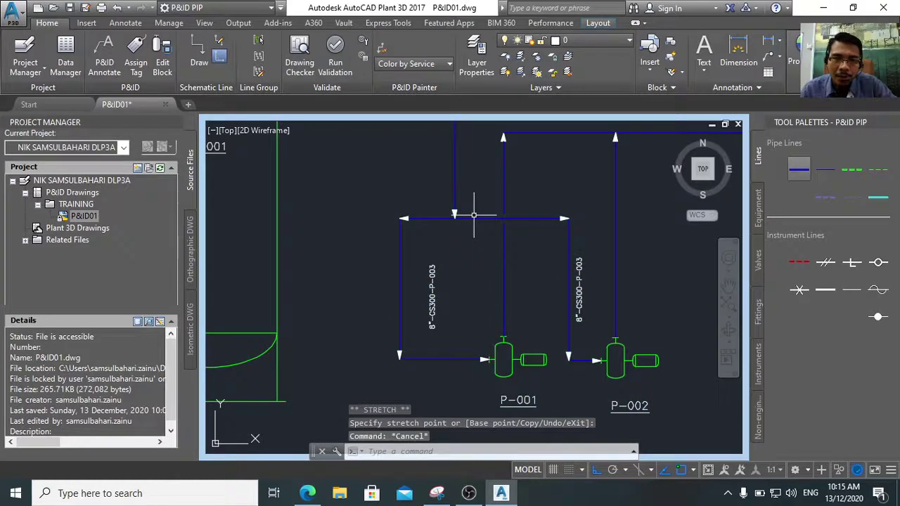
left_click(474, 218)
scroll(474, 224, "down", 5)
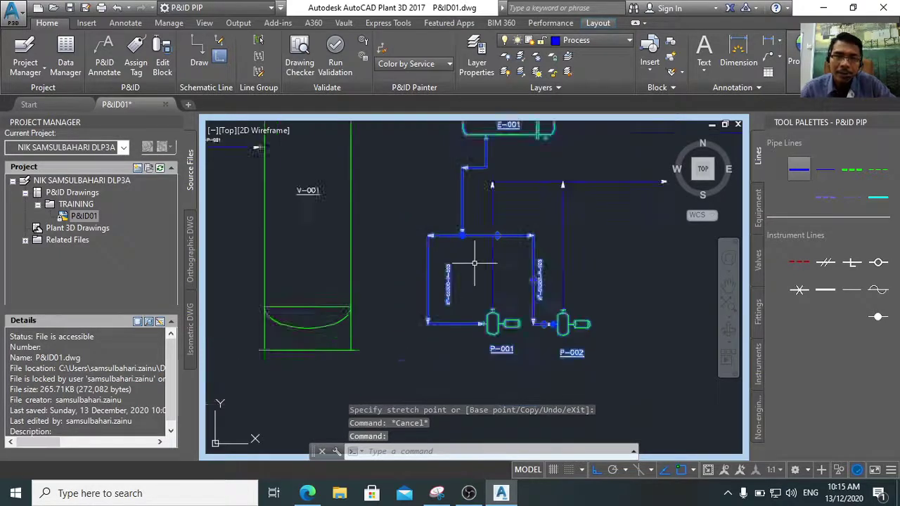
key("Escape")
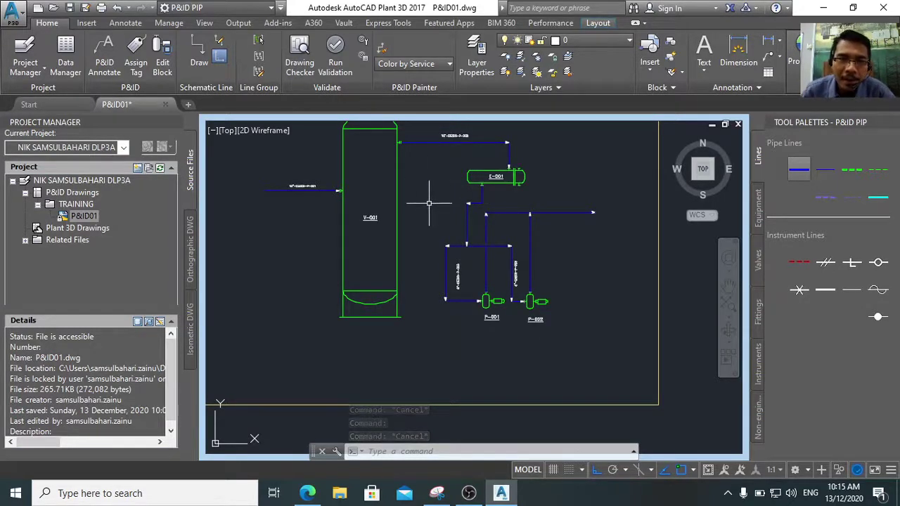
mouse_move(429, 201)
middle_mouse_down()
mouse_move(469, 276)
mouse_move(461, 233)
middle_mouse_up()
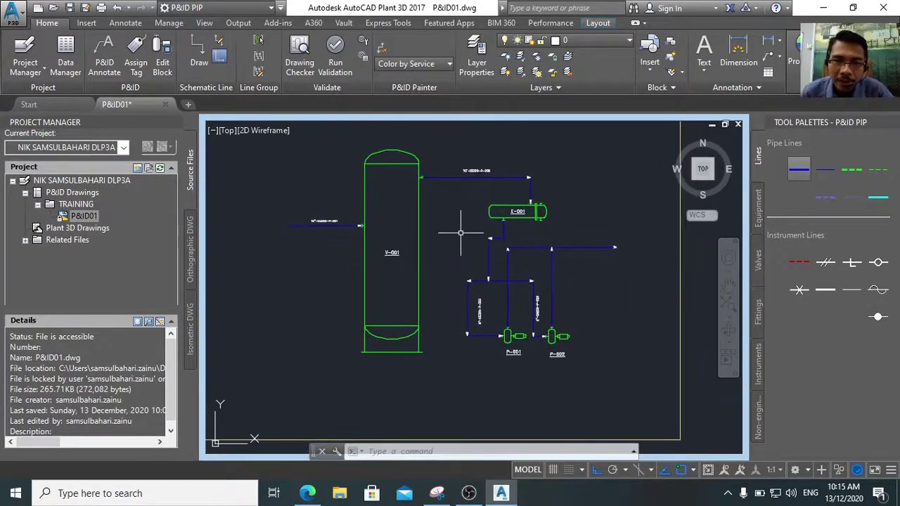
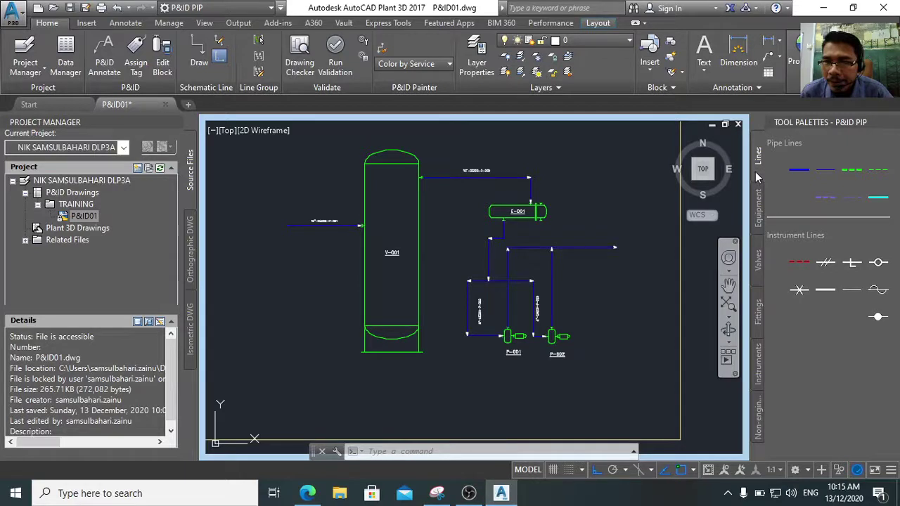
Insert a gate valve on the 12"-CS300-P-001 line, just before the inlet nozzle of V-001
left_click(758, 266)
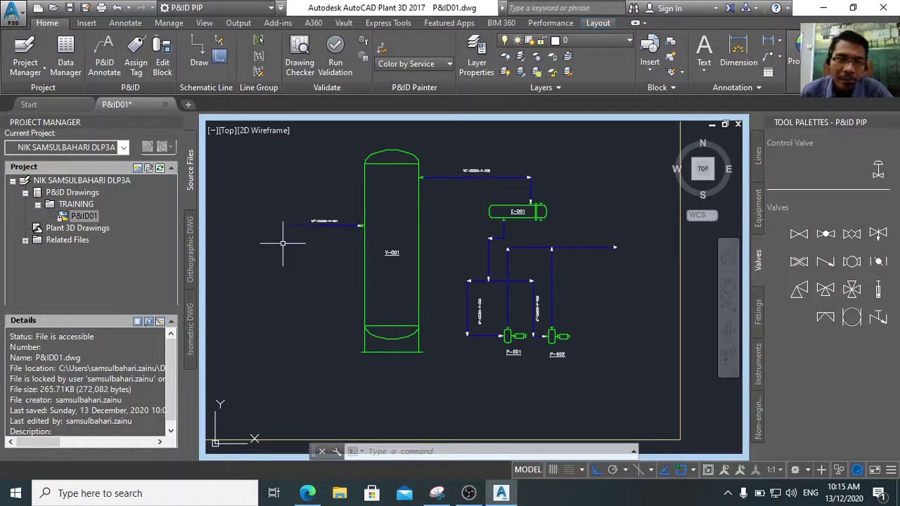
scroll(343, 232, "up", 5)
mouse_move(346, 225)
middle_mouse_down()
mouse_move(416, 356)
mouse_move(451, 360)
middle_mouse_up()
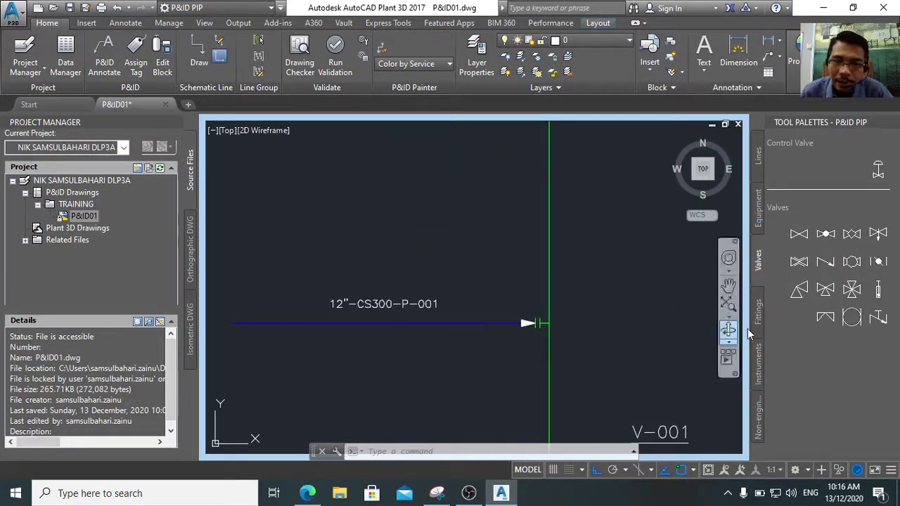
left_click(800, 237)
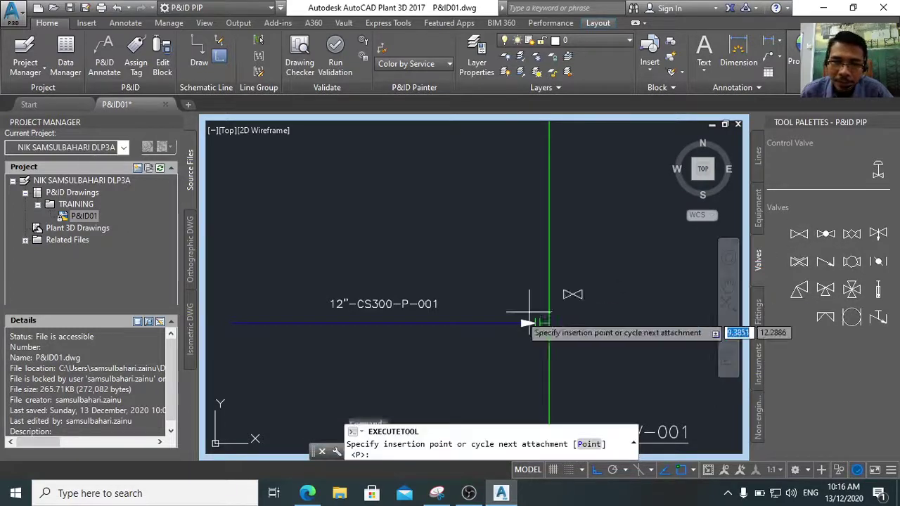
left_click(478, 323)
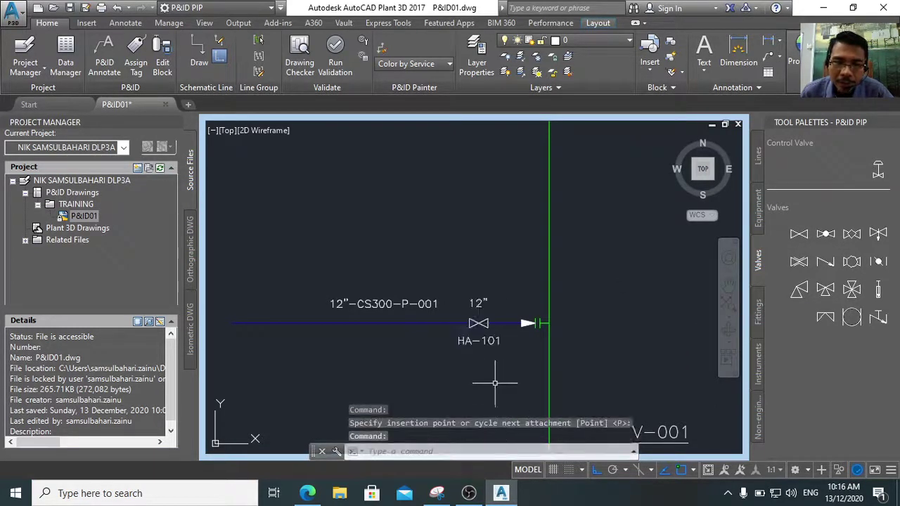
Open the label annotation of the valve on 12"-CS300-P-001, review its code and number fields, and accept them
scroll(495, 383, "down", 2)
scroll(490, 374, "up", 3)
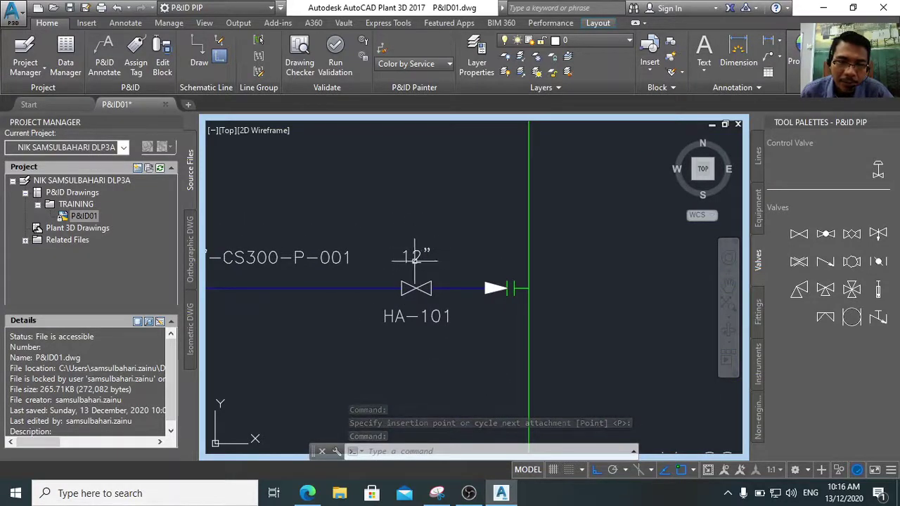
middle_click_drag(359, 279, 473, 287)
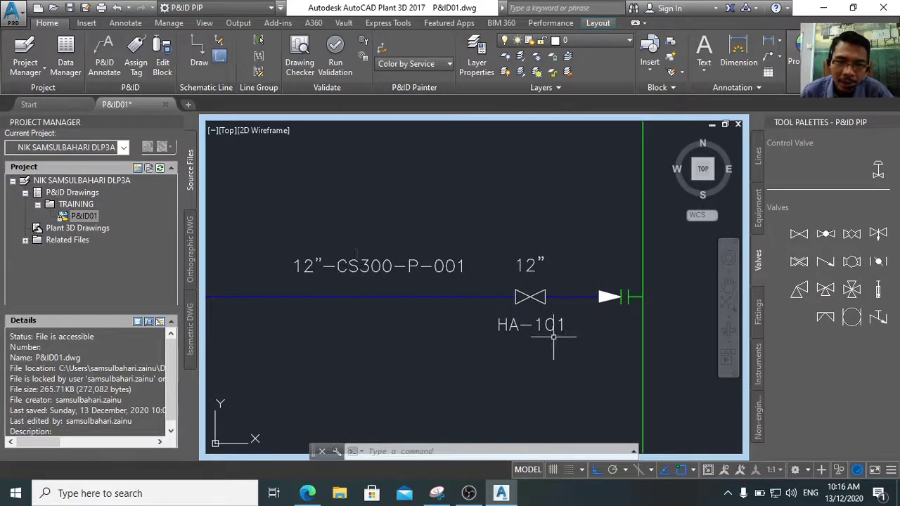
scroll(554, 336, "up", 2)
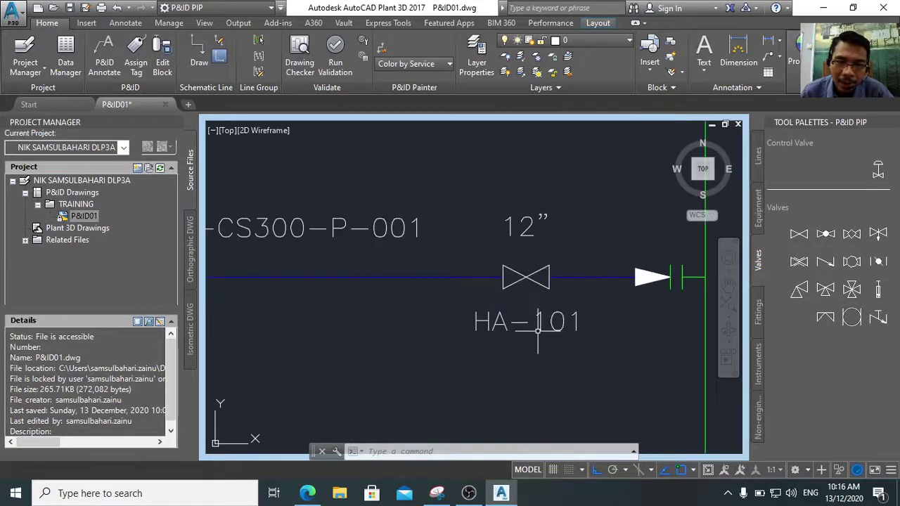
double_click(500, 322)
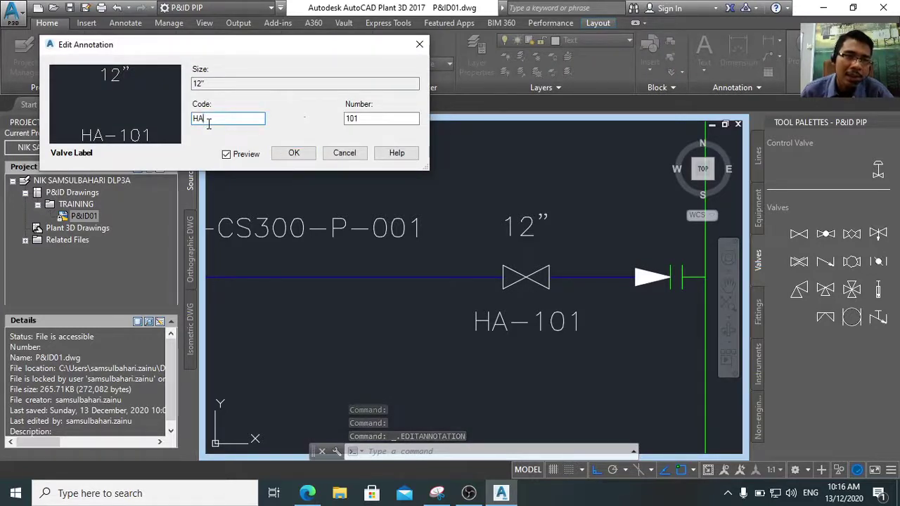
left_click_drag(211, 119, 175, 121)
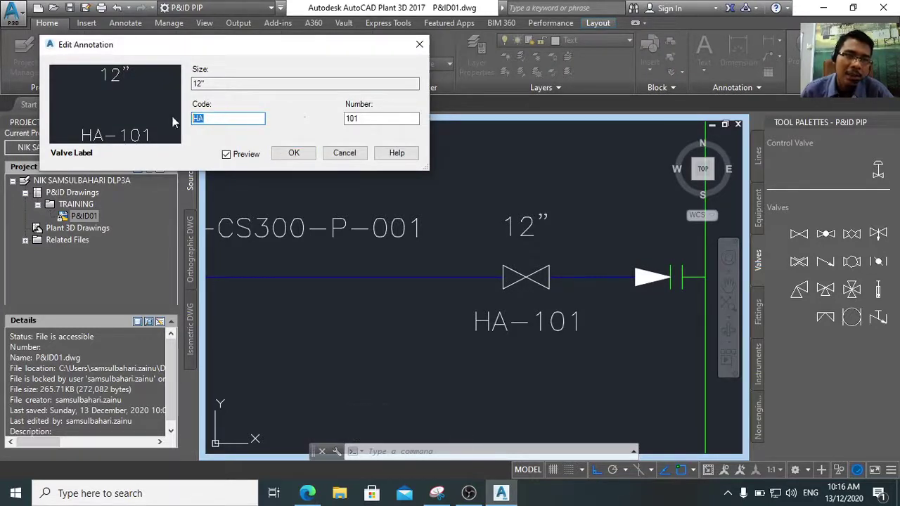
left_click(293, 152)
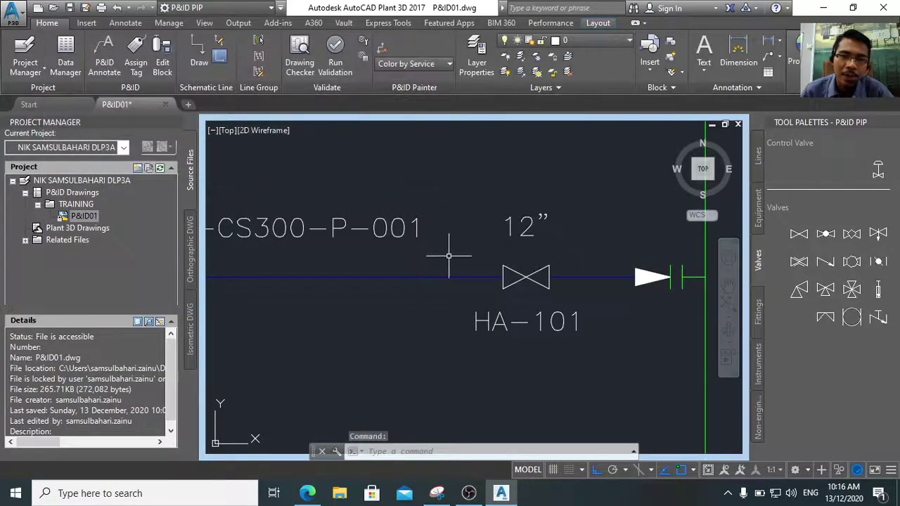
Locate the horizontal run of the 10"-CS300-P-002 line leading from V-001 to E-001
scroll(458, 260, "down", 4)
middle_click_drag(589, 302, 438, 247)
scroll(438, 247, "down", 5)
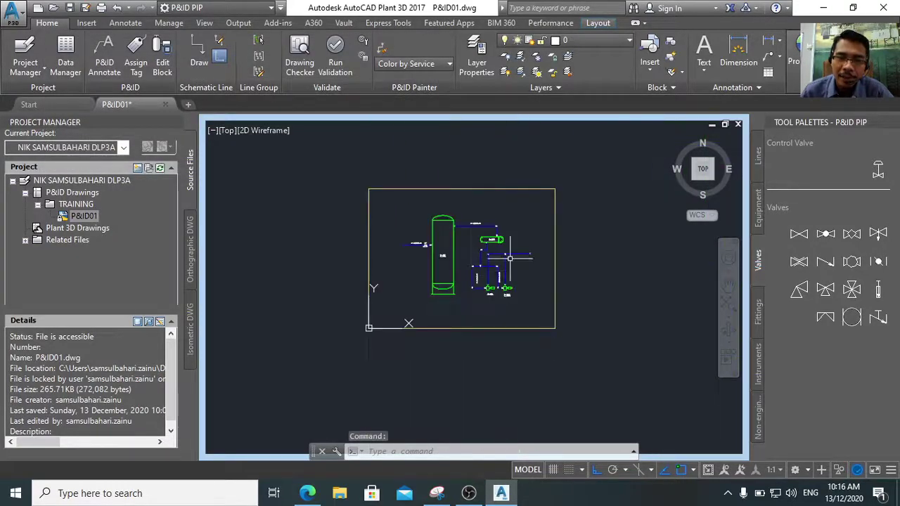
scroll(450, 211, "up", 3)
middle_click_drag(458, 151, 486, 293)
scroll(504, 305, "down", 3)
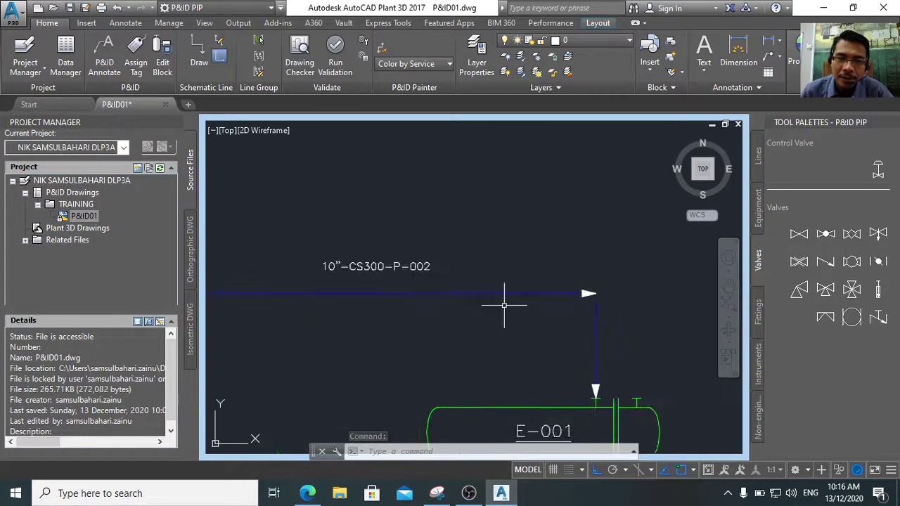
Insert a gate valve on the 10"-CS300-P-002 line, close to the vessel outlet nozzle
scroll(421, 306, "up", 2)
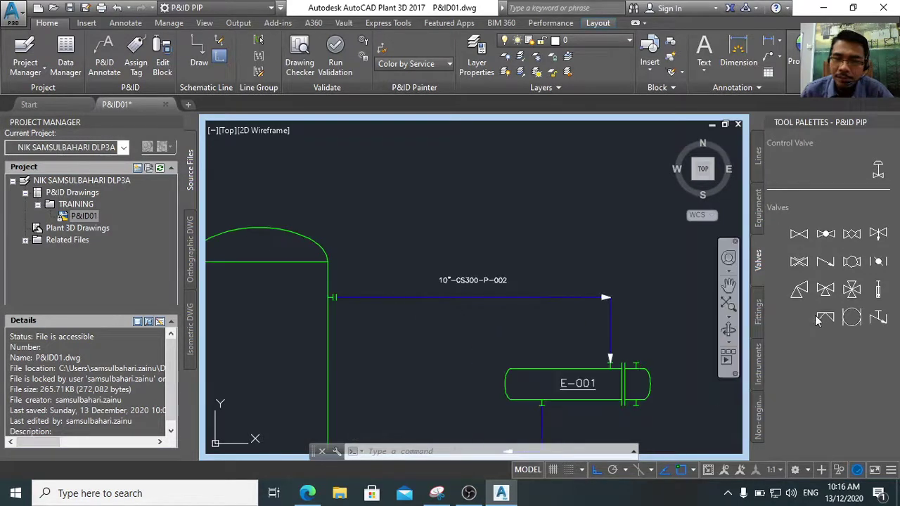
left_click(798, 233)
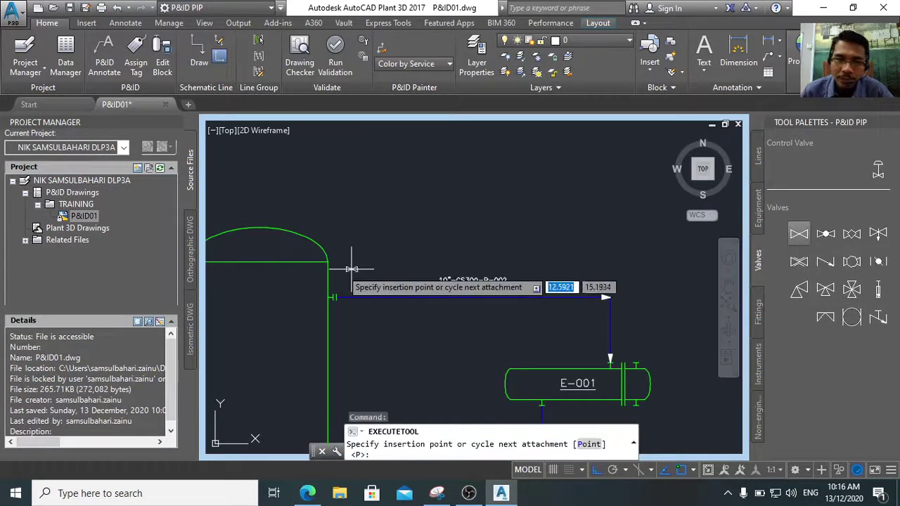
left_click(381, 298)
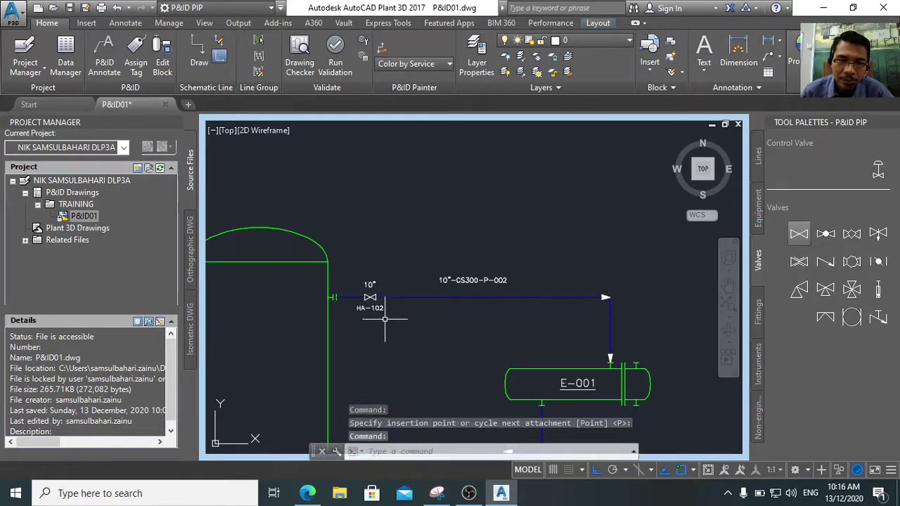
Insert a Y-type strainer on the horizontal suction line of pump P-001
scroll(454, 260, "down", 5)
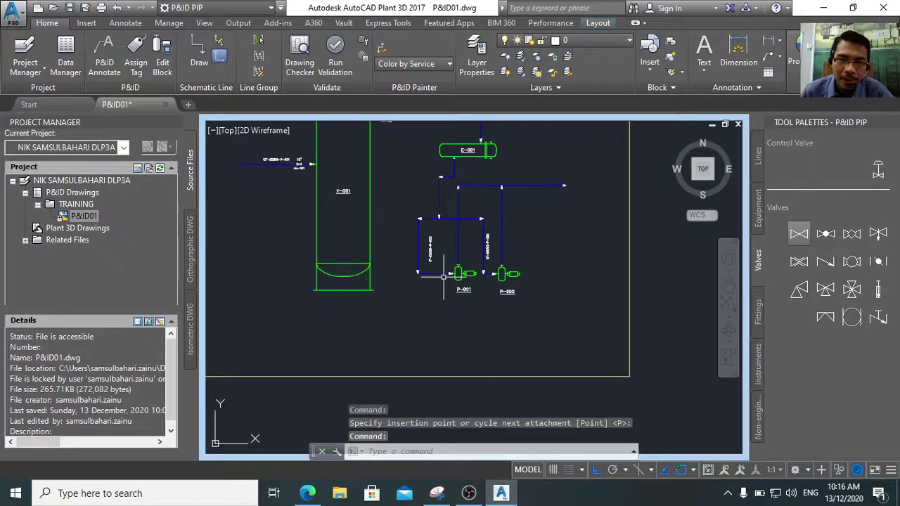
scroll(443, 276, "up", 5)
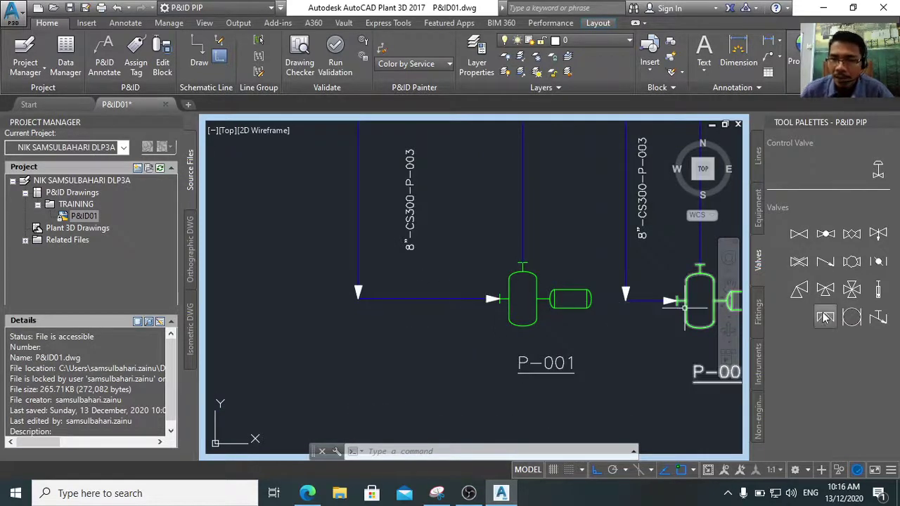
scroll(466, 314, "down", 4)
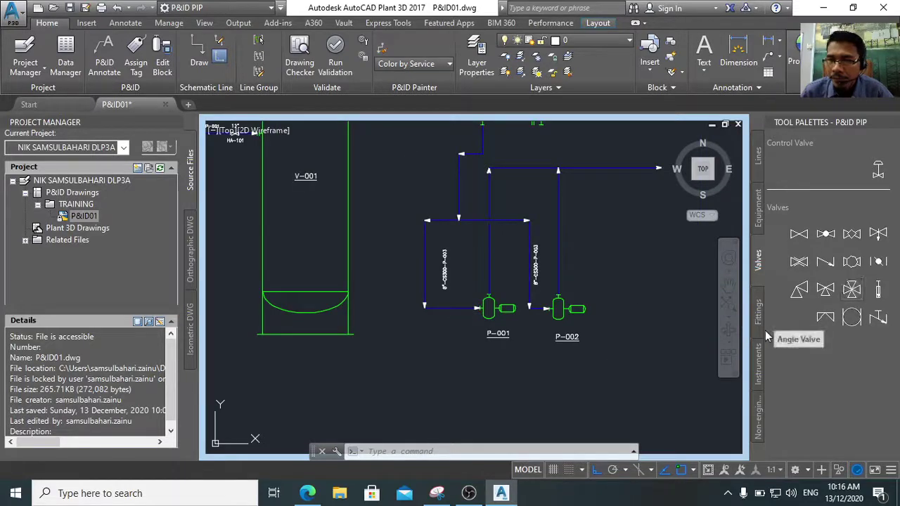
left_click(759, 309)
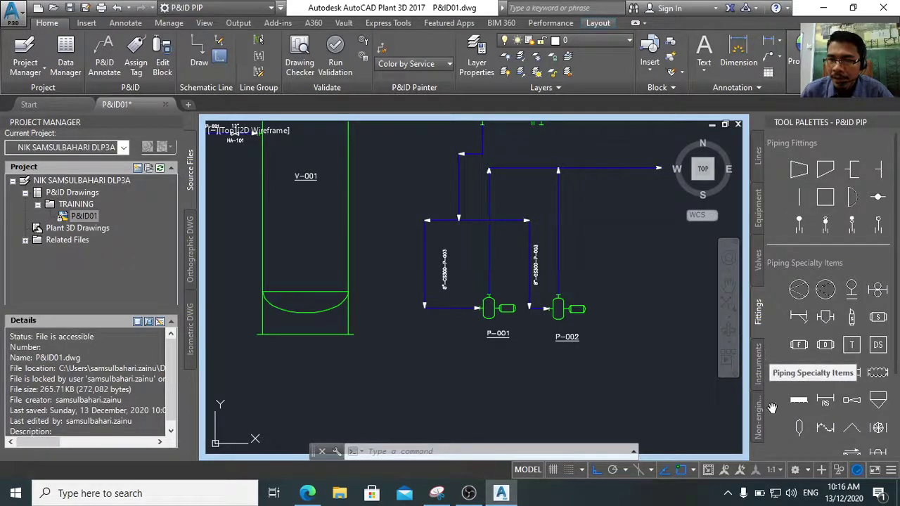
left_click(798, 317)
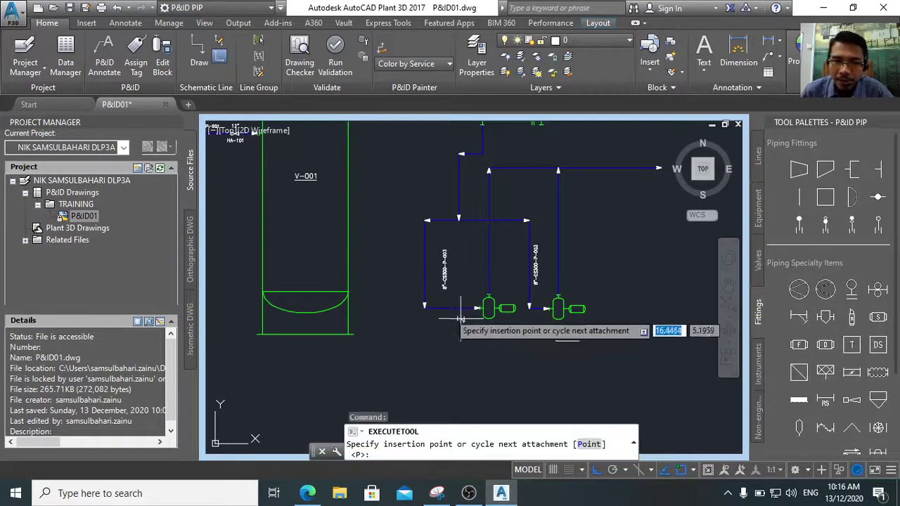
scroll(461, 318, "up", 7)
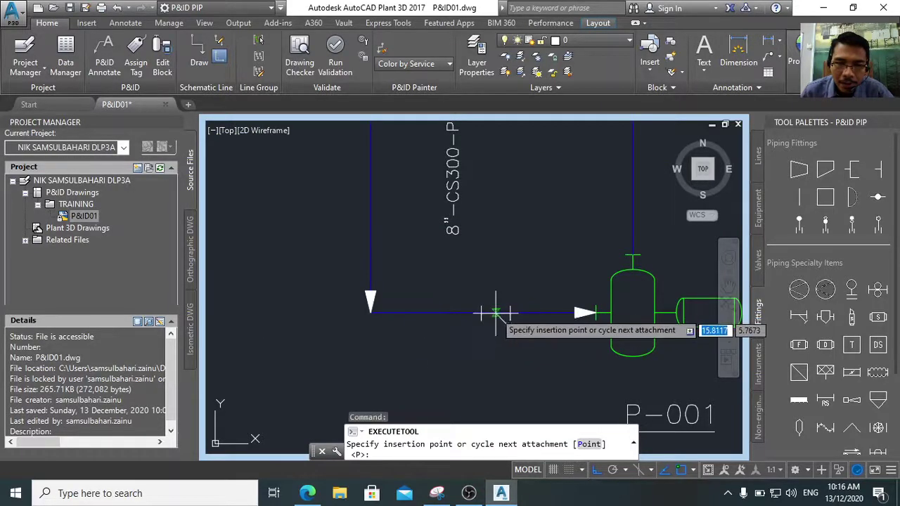
left_click(475, 314)
scroll(479, 330, "down", 4)
scroll(485, 332, "up", 2)
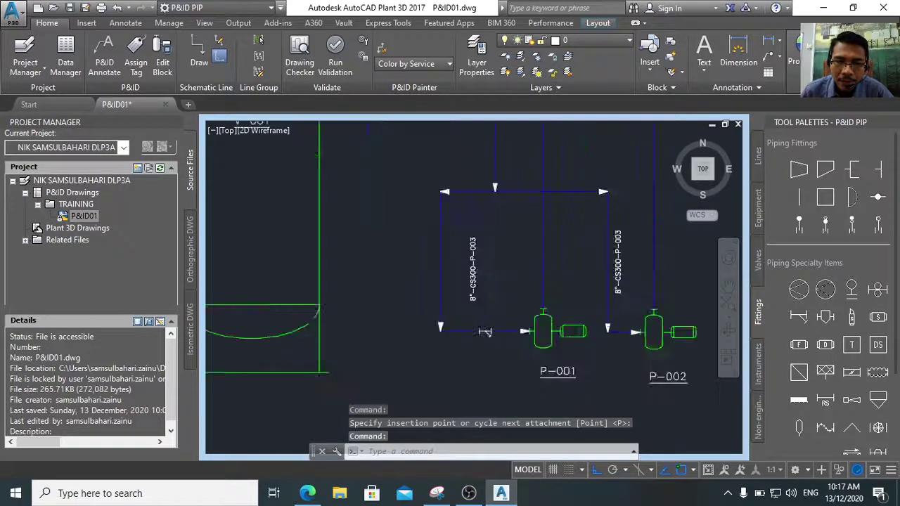
Insert a gate valve on the P-001 suction line, directly upstream of the strainer
scroll(489, 365, "up", 4)
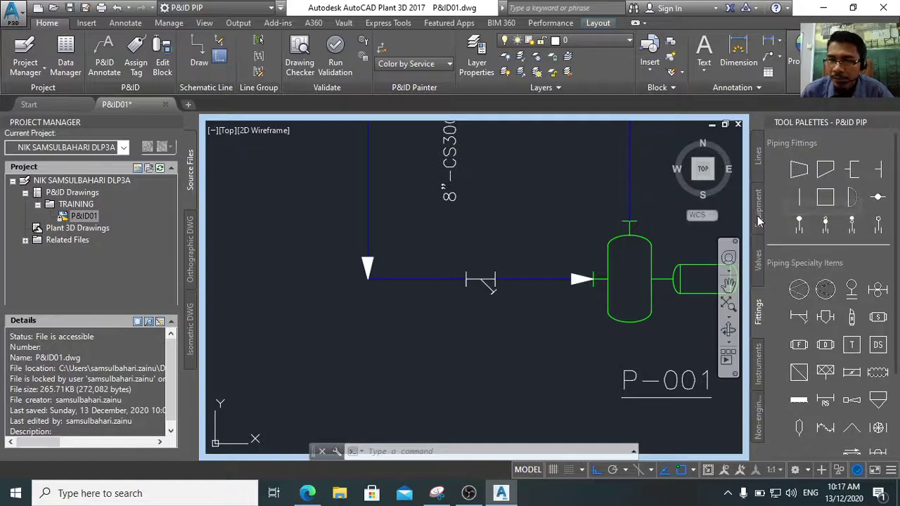
left_click(759, 264)
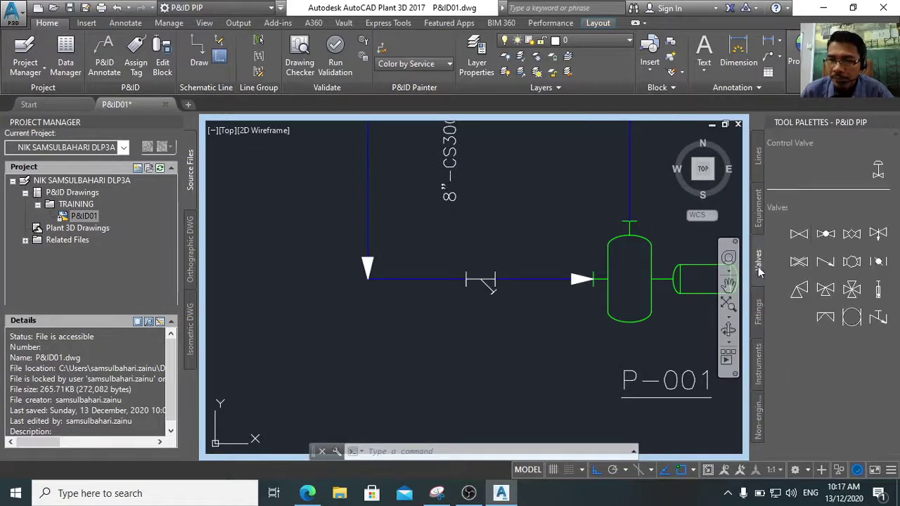
left_click(803, 237)
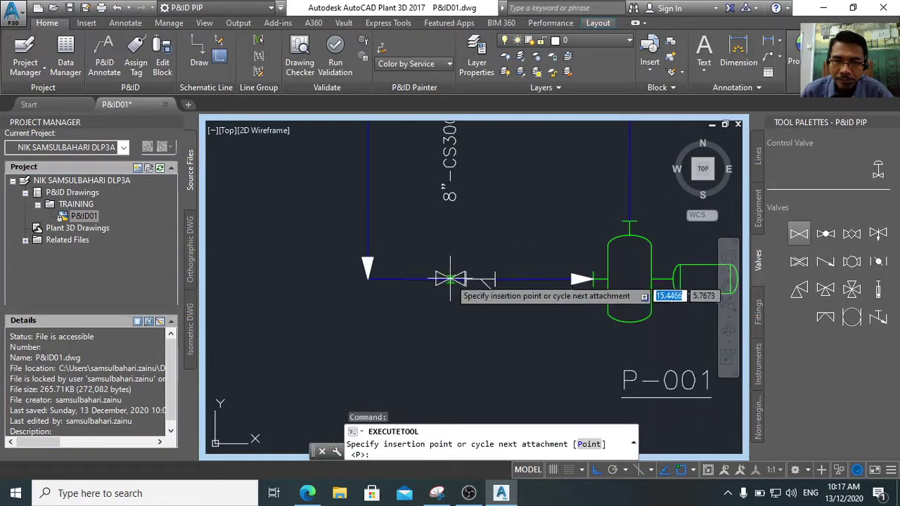
left_click(450, 279)
scroll(470, 347, "down", 3)
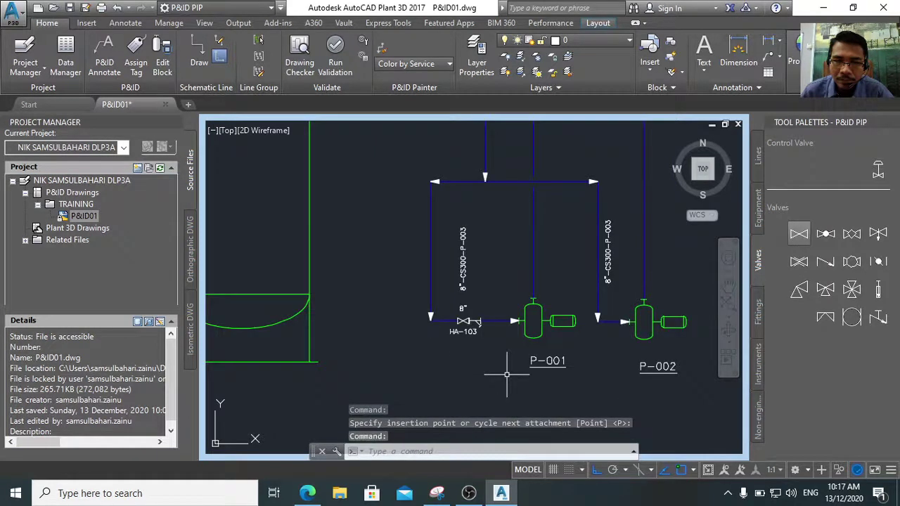
Insert a check valve on the vertical discharge line just above pump P-001
scroll(507, 375, "up", 2)
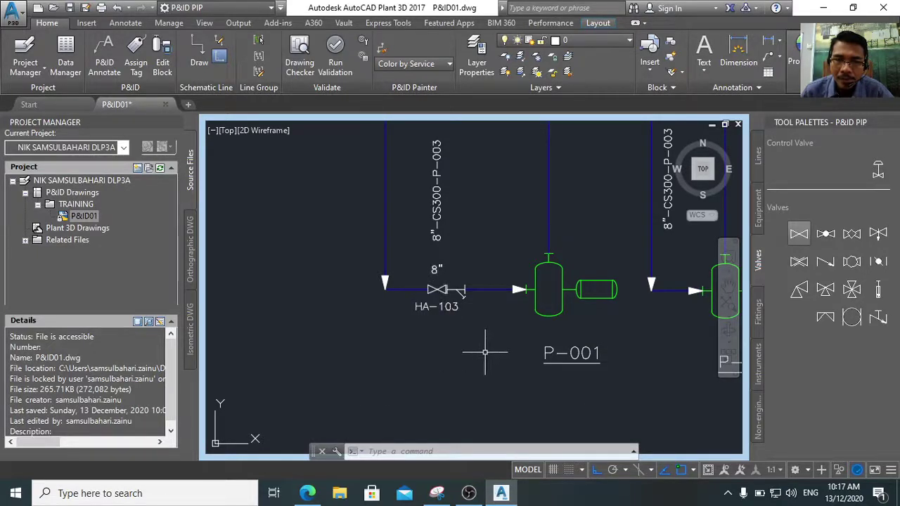
scroll(476, 341, "down", 5)
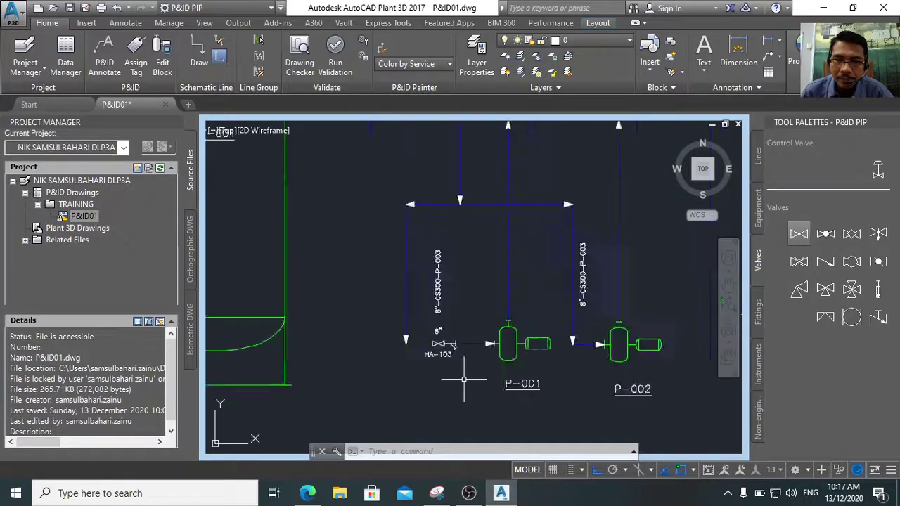
scroll(498, 374, "up", 2)
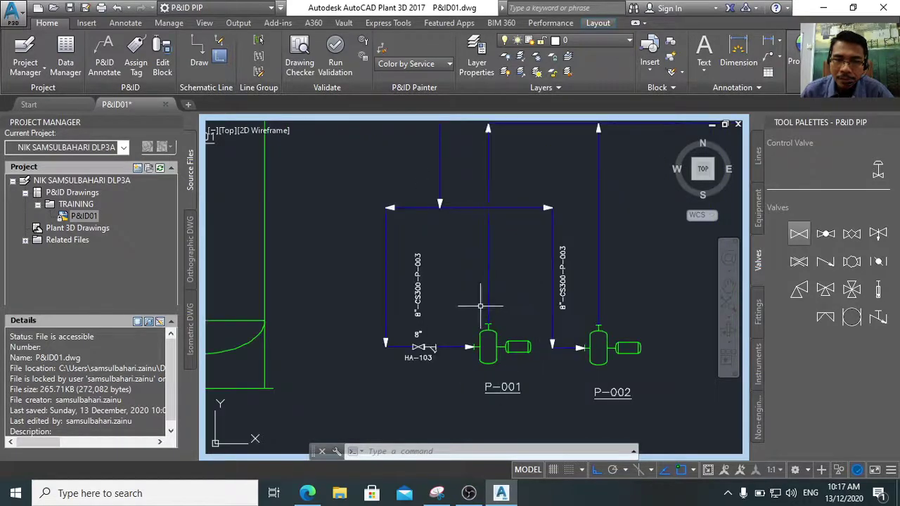
scroll(481, 306, "up", 2)
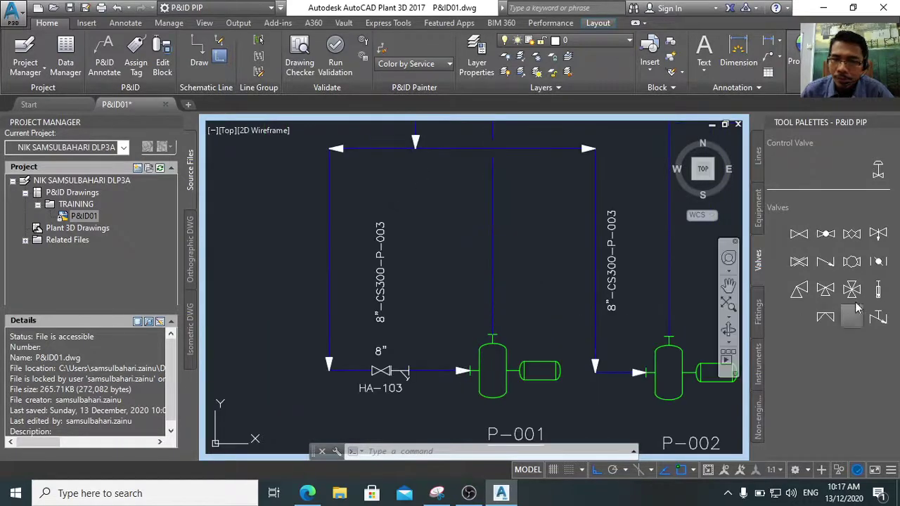
left_click(827, 263)
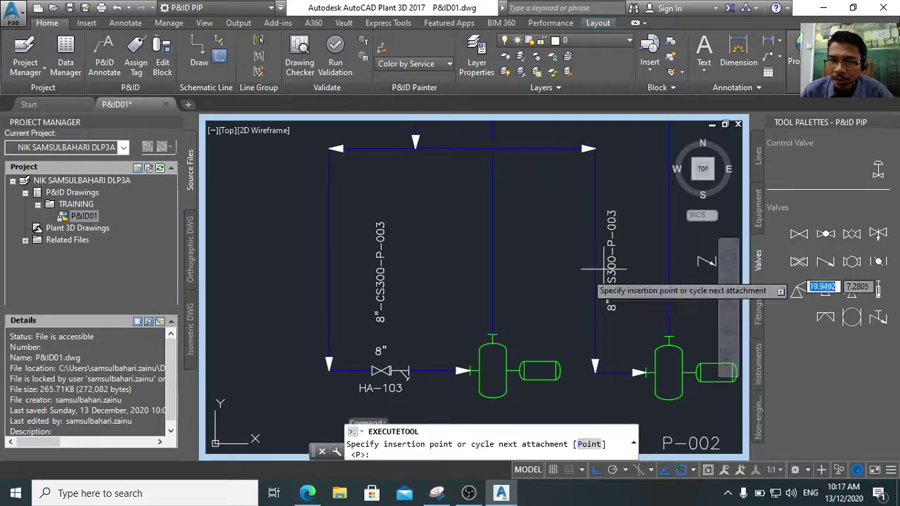
left_click(492, 322)
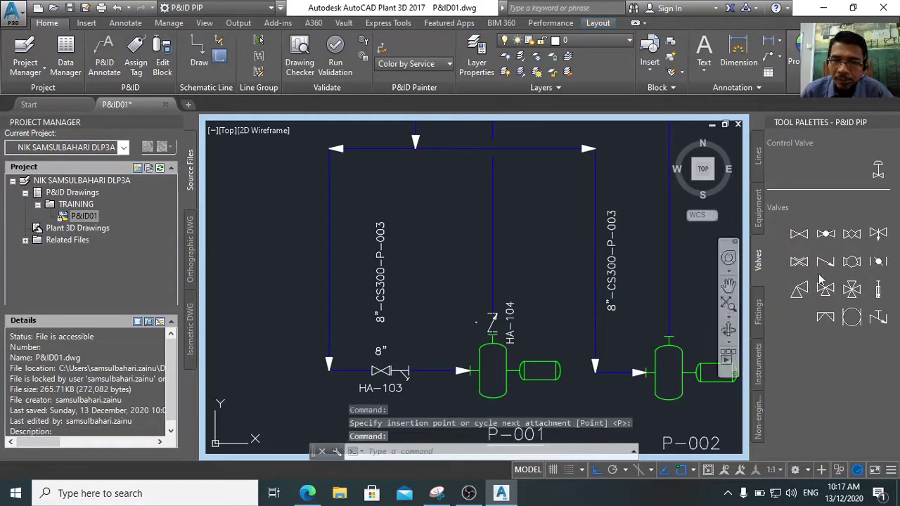
Start assigning a tag to the P-001 discharge line, with size 6" and spec CS300
scroll(561, 241, "down", 6)
scroll(561, 243, "up", 4)
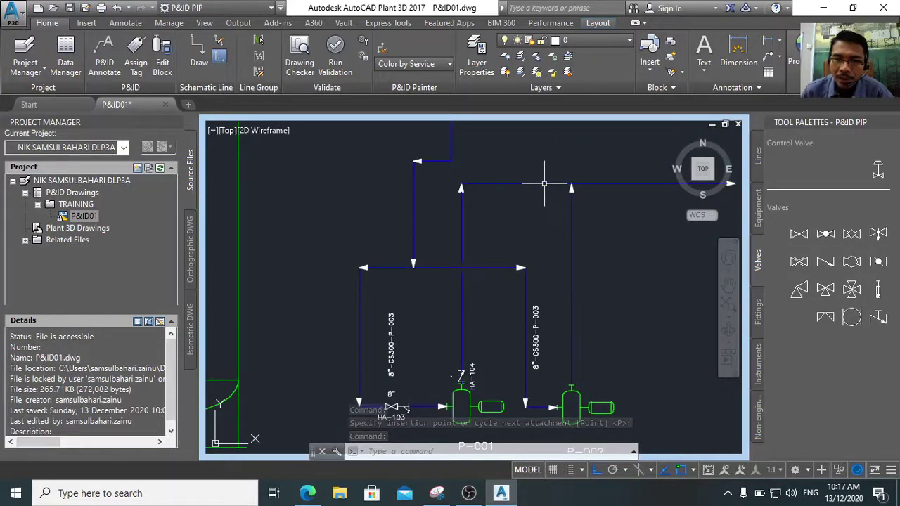
left_click(544, 183)
right_click(544, 183)
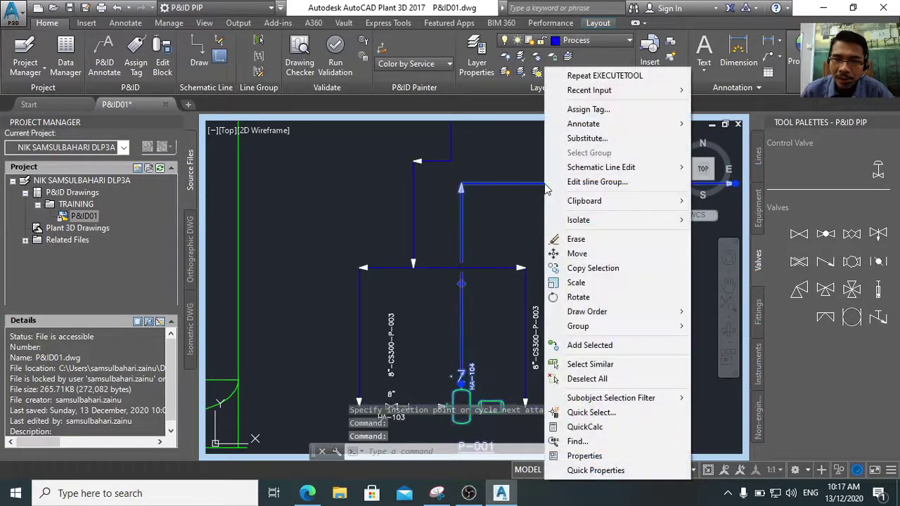
left_click(591, 109)
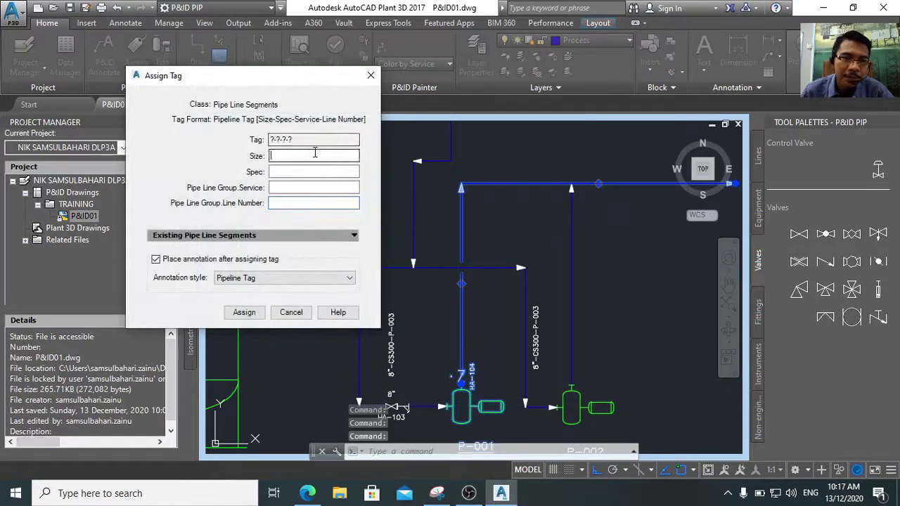
left_click(315, 153)
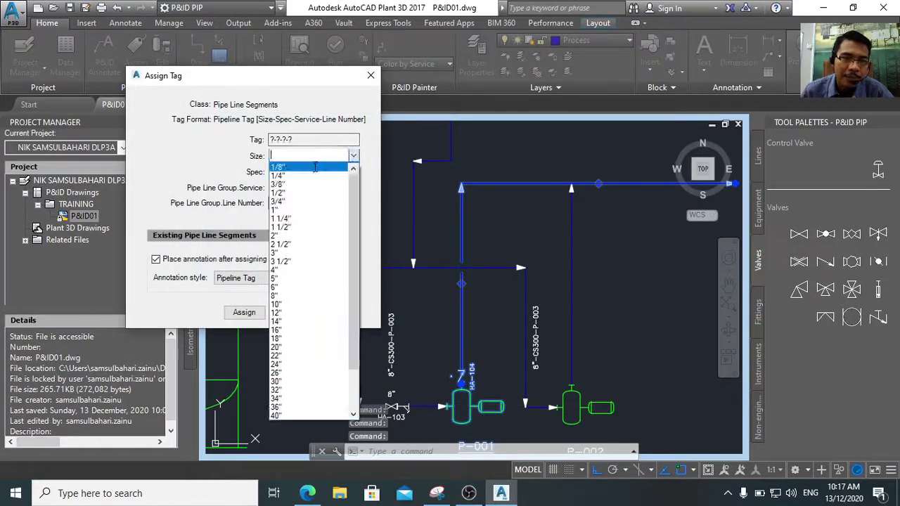
left_click(306, 287)
left_click(314, 171)
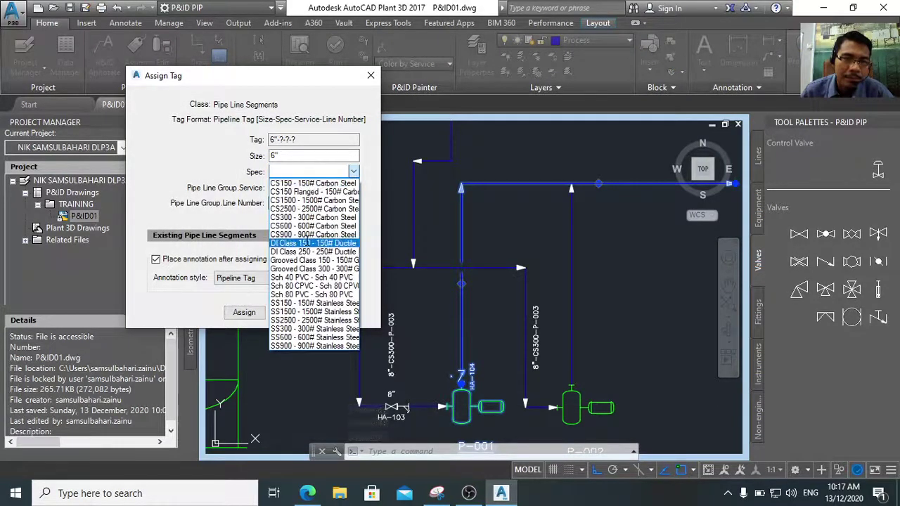
left_click(313, 217)
Set the discharge line's service to P (general process) and line number to 004, and assign the tag
left_click(301, 186)
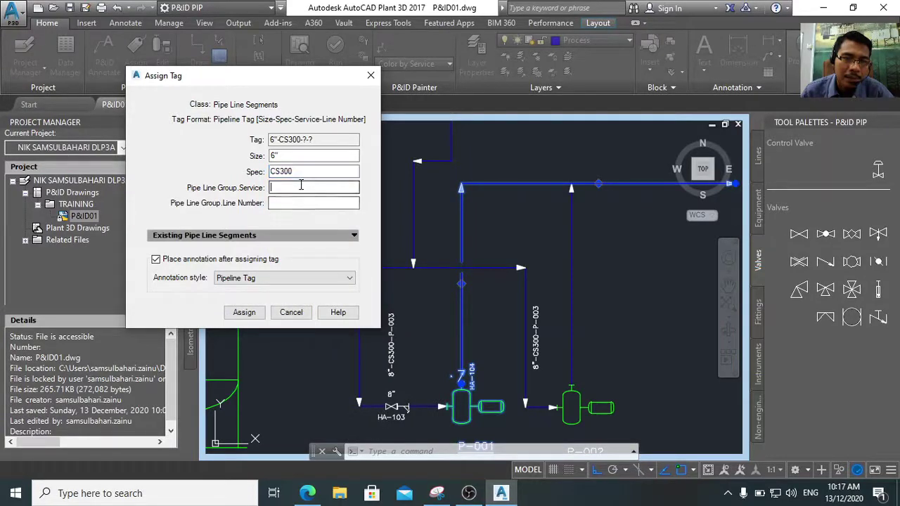
type("P")
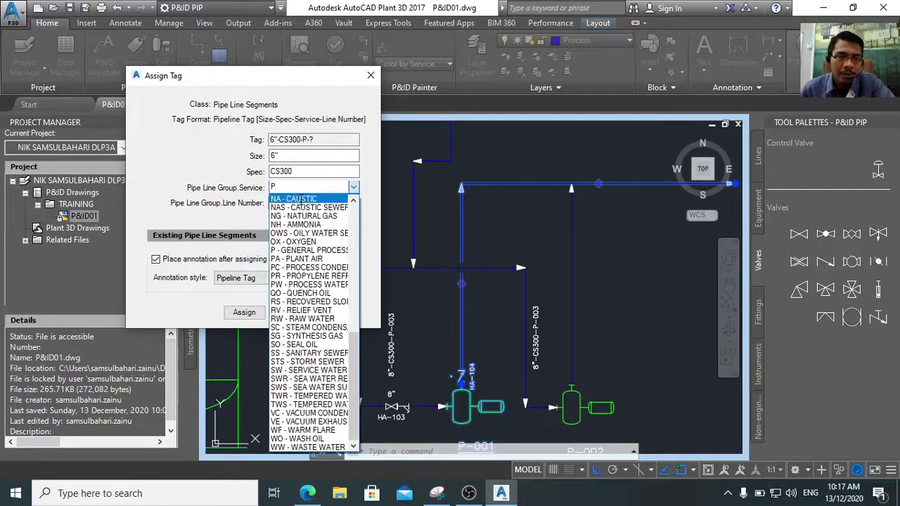
left_click(319, 250)
left_click(307, 204)
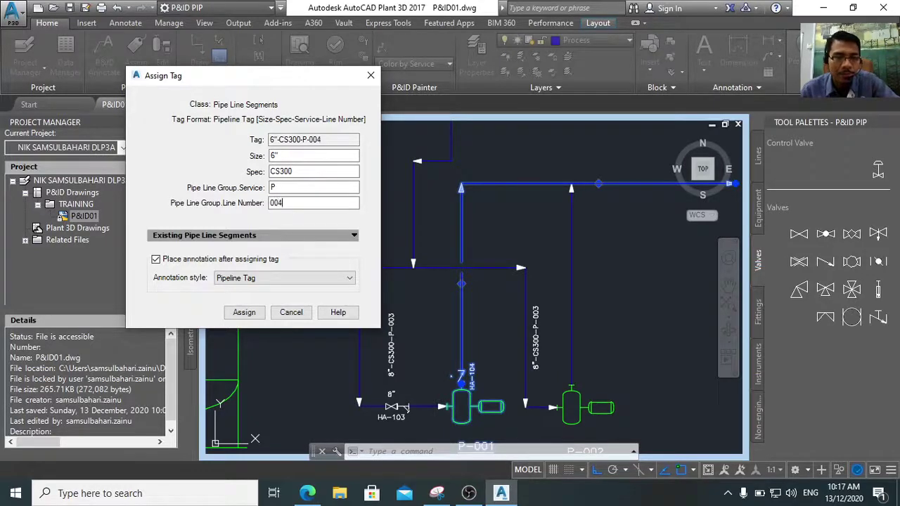
left_click(245, 312)
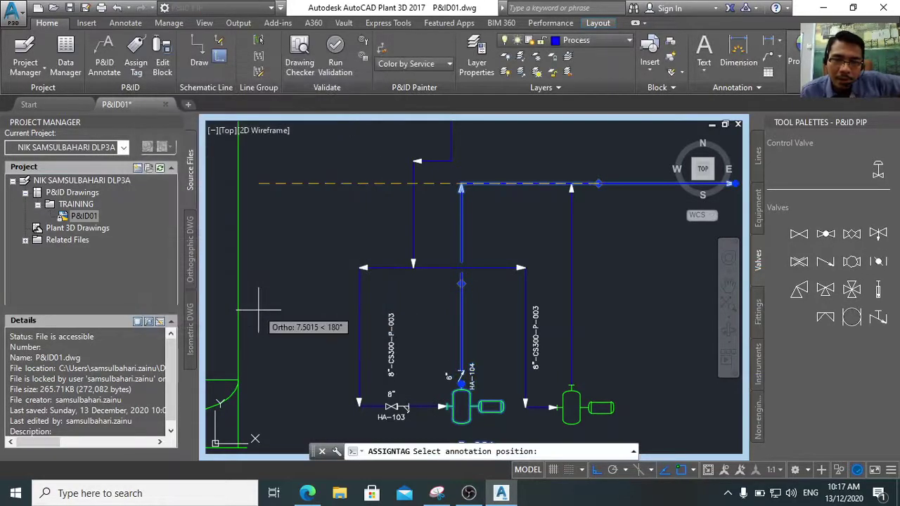
Insert a gate valve on the P-001 discharge line directly above the check valve
scroll(465, 376, "up", 2)
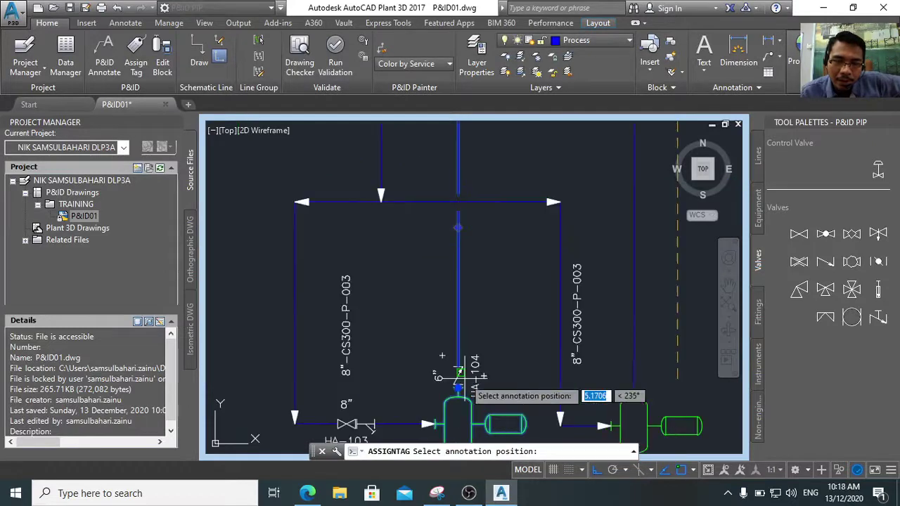
left_click(800, 236)
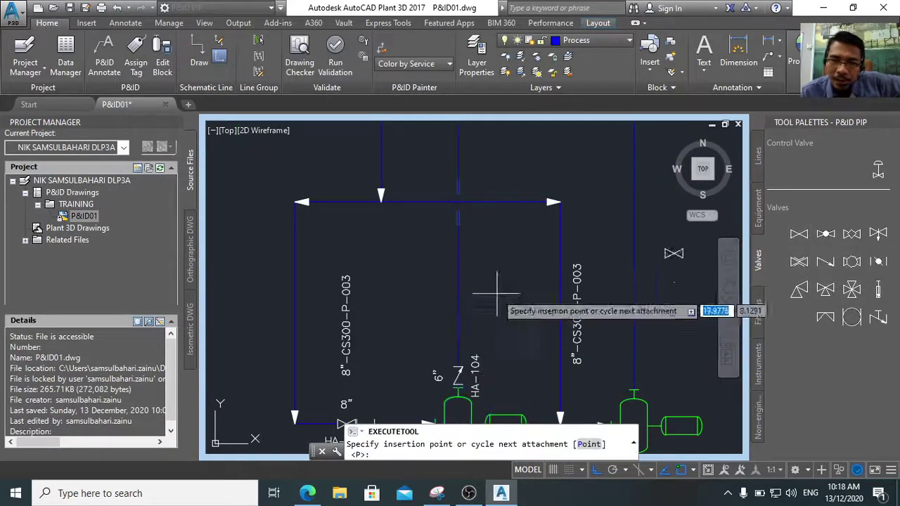
left_click(458, 354)
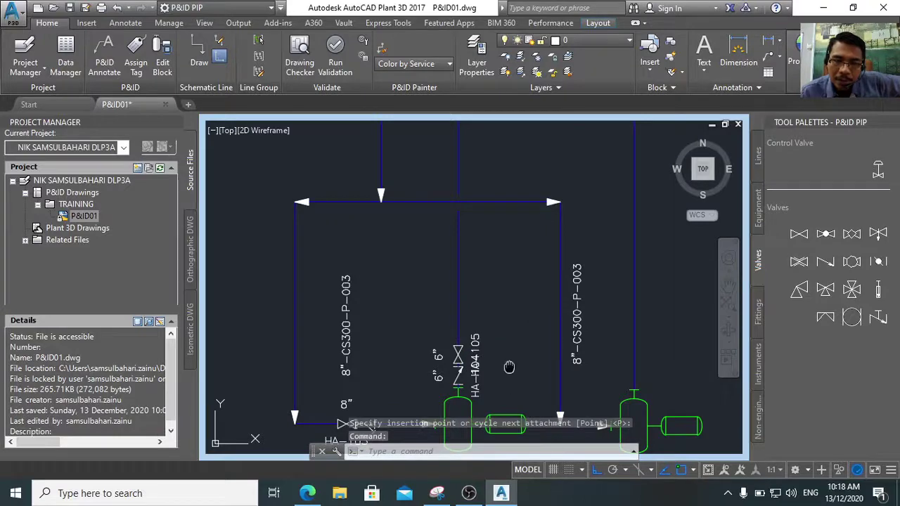
Move the gate valve on the P-001 discharge line slightly closer to the check valve below it
scroll(509, 367, "down", 2)
scroll(482, 265, "up", 10)
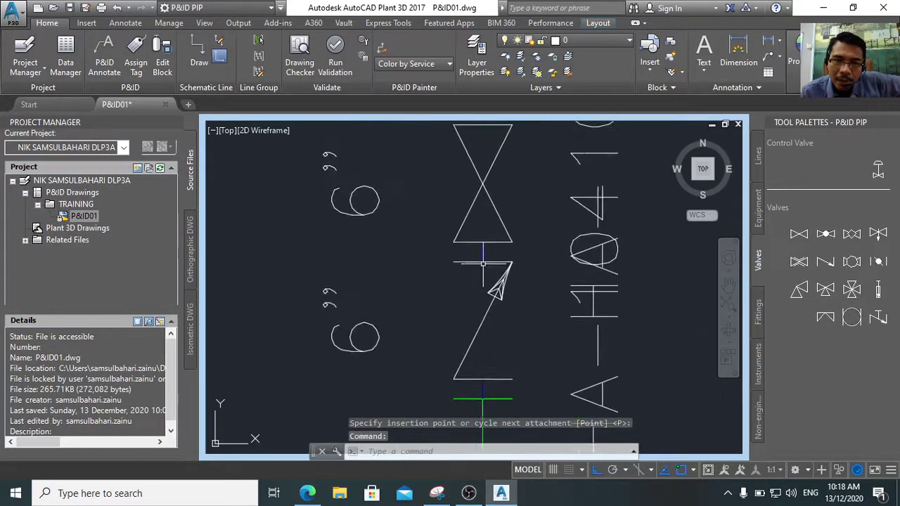
left_click(483, 256)
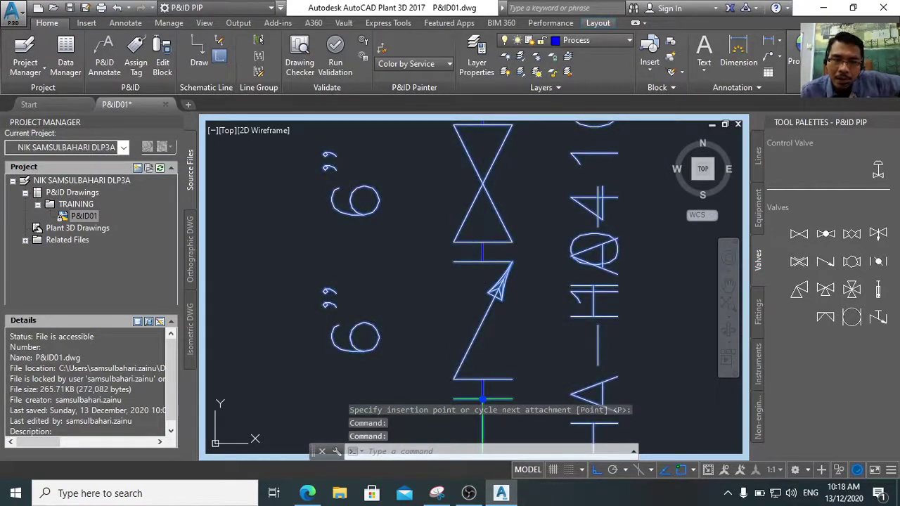
key("Escape")
left_click(482, 184)
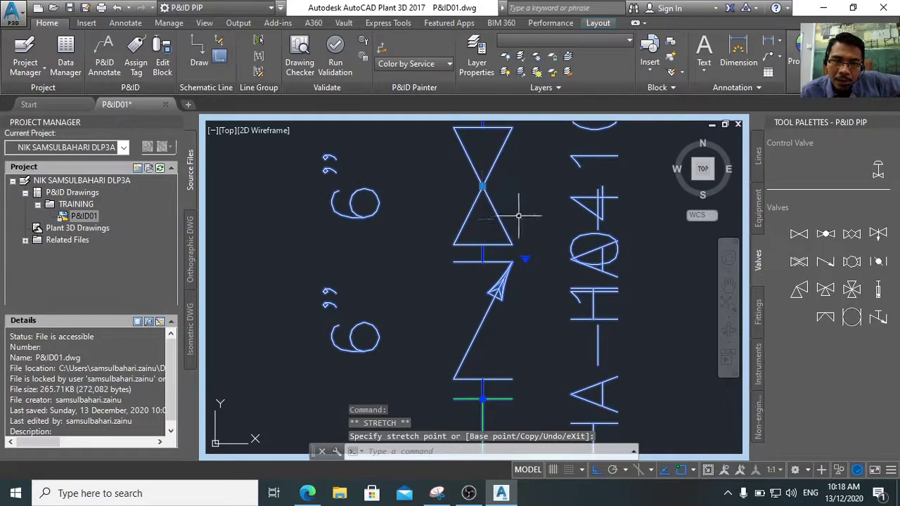
Delete the gate valve above the check valve on the P-001 discharge line
key("Escape")
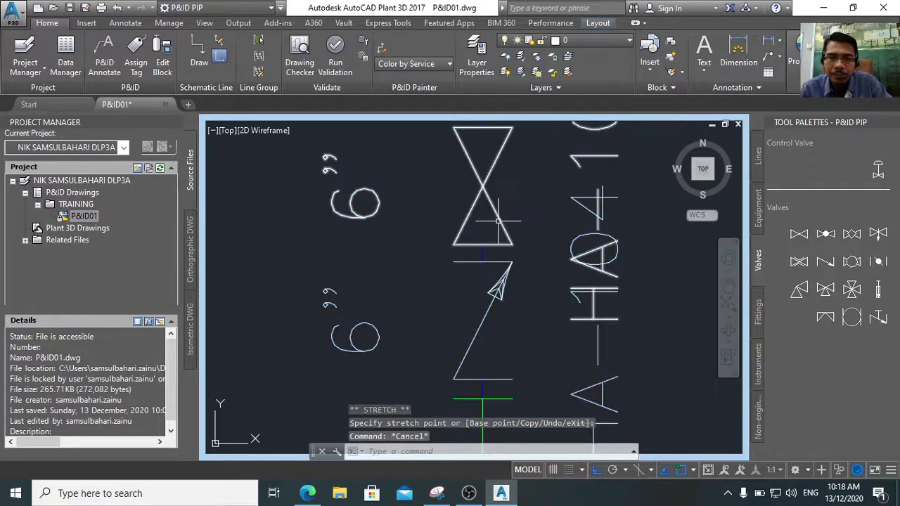
key("Delete")
scroll(511, 227, "down", 3)
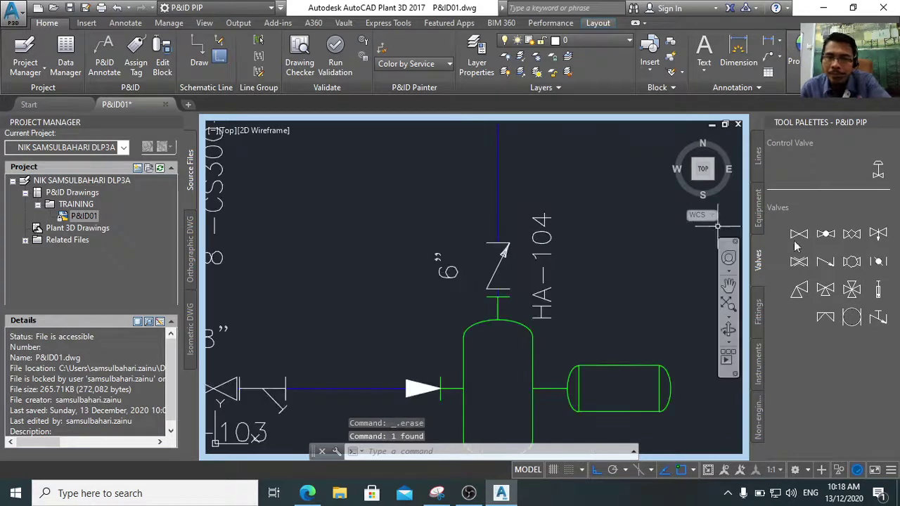
Insert a new gate valve on the P-001 discharge line and move it up so it sits directly against the check valve's upper end
left_click(799, 239)
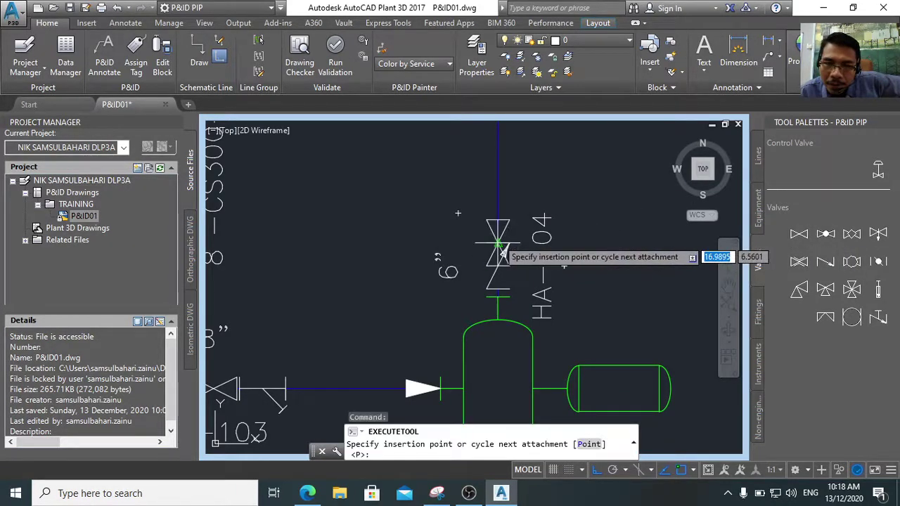
left_click(500, 247)
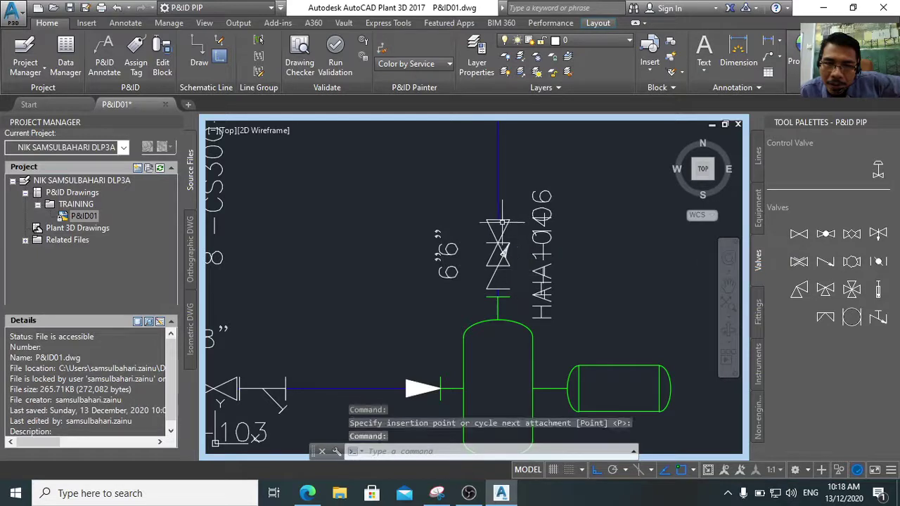
left_click(503, 252)
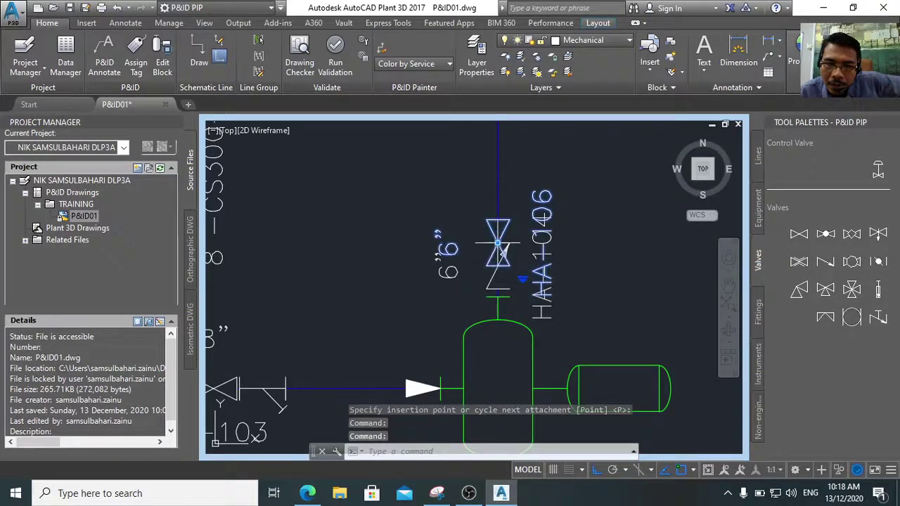
left_click(498, 243)
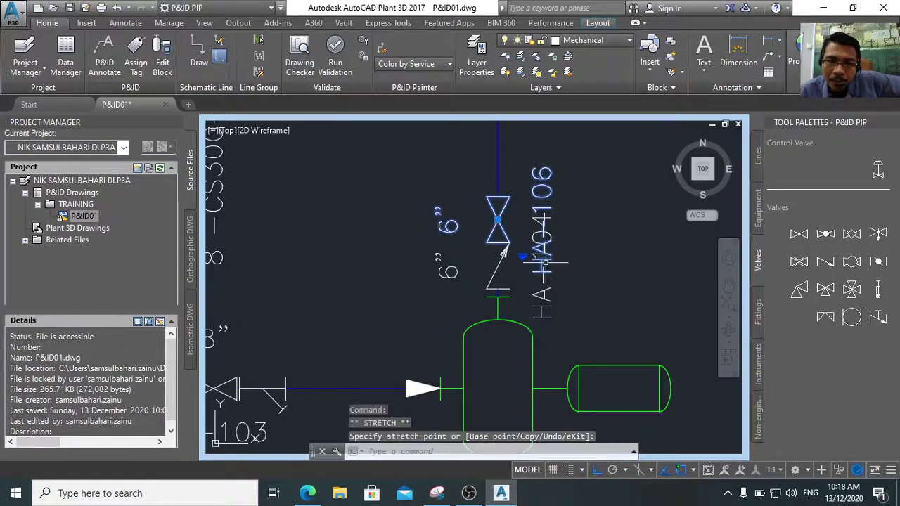
scroll(603, 266, "down", 4)
key("Escape")
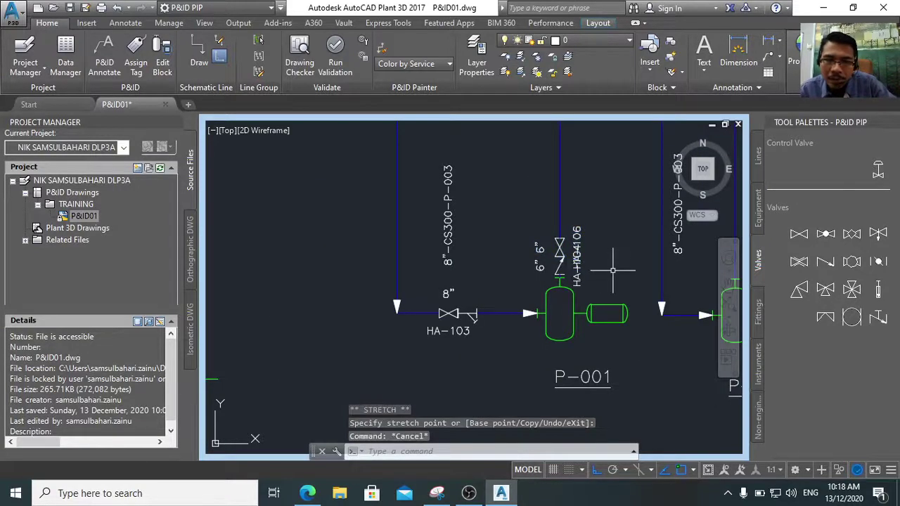
Insert a check valve on the P-002 discharge line at the pump's upper nozzle
middle_click_drag(614, 267, 560, 262)
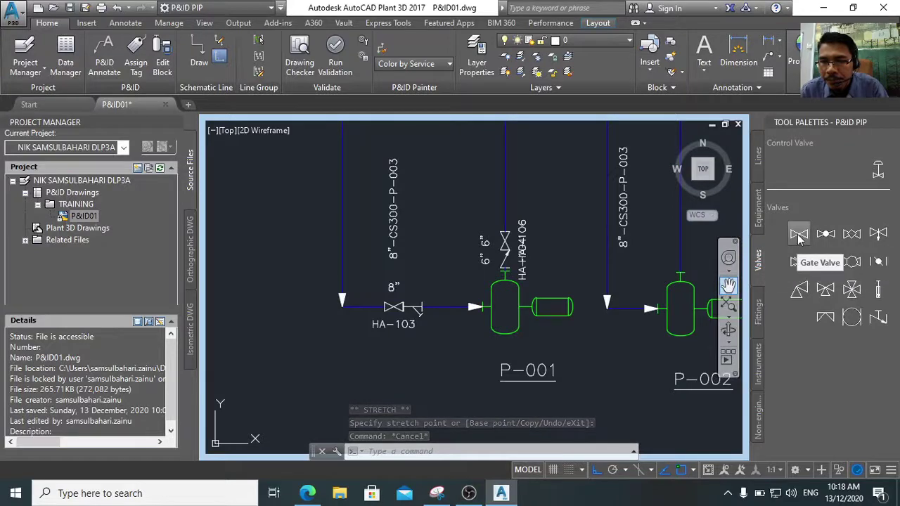
left_click(825, 261)
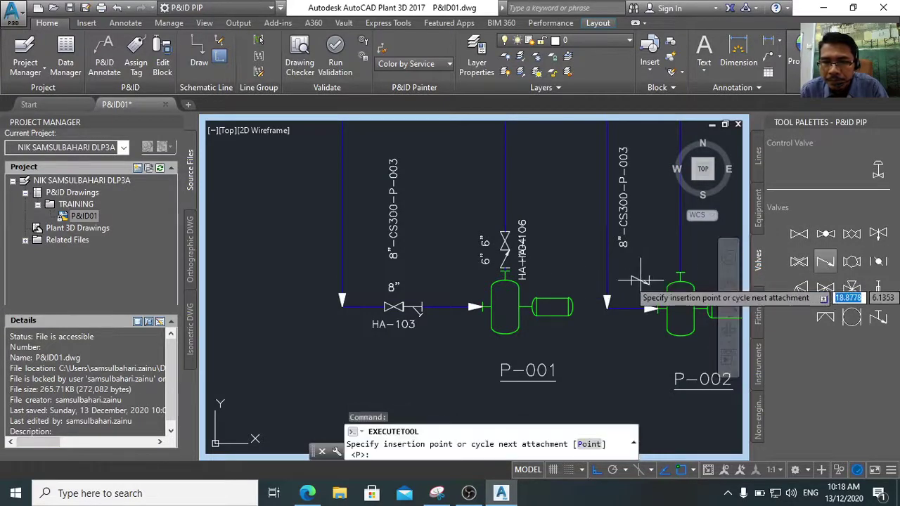
scroll(633, 280, "up", 3)
scroll(633, 279, "down", 3)
middle_click_drag(633, 281, 533, 274)
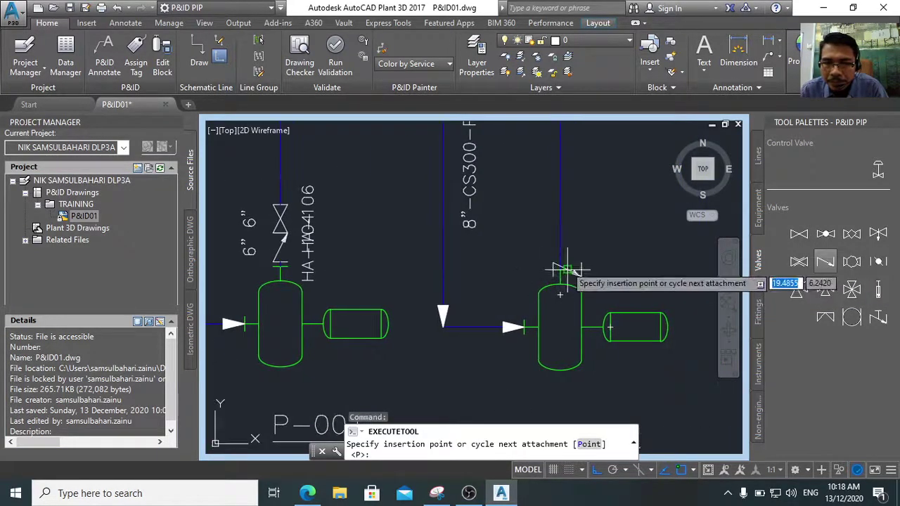
scroll(559, 269, "up", 2)
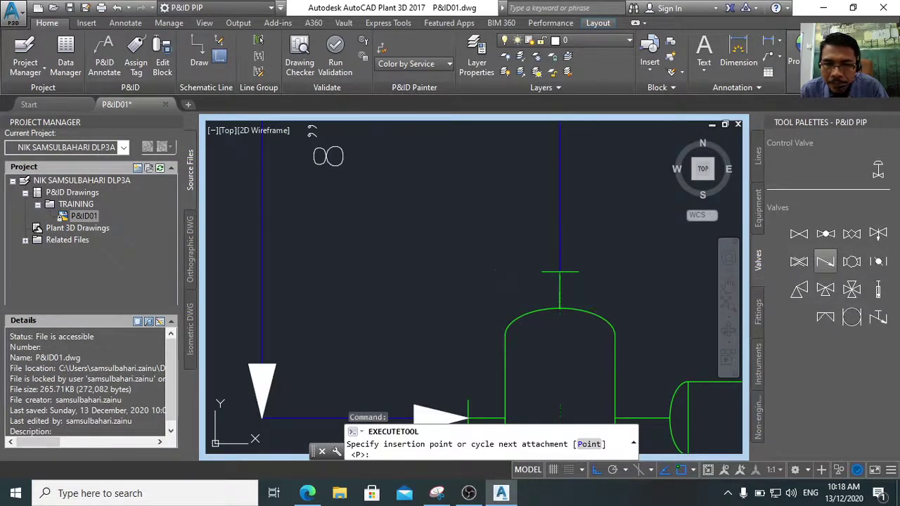
left_click(560, 269)
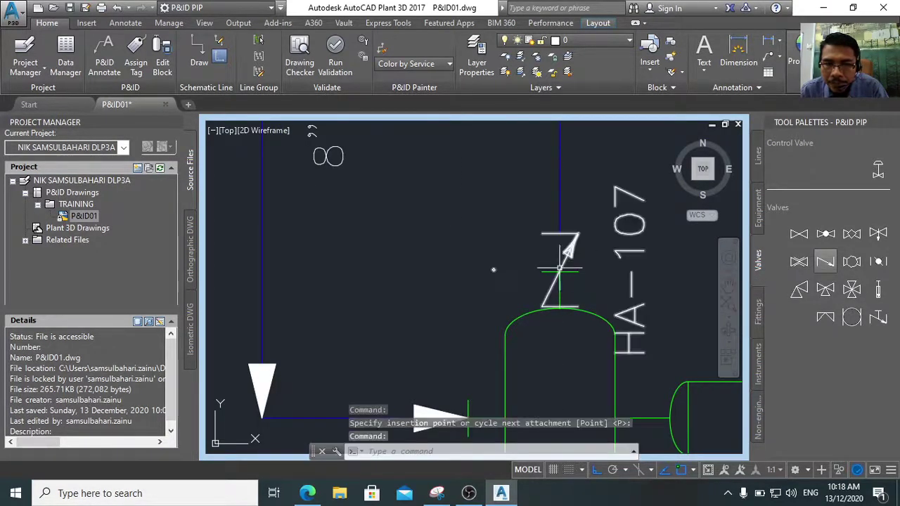
Move the P-002 check valve up so its lower end rests on the pump's discharge nozzle
left_click(558, 304)
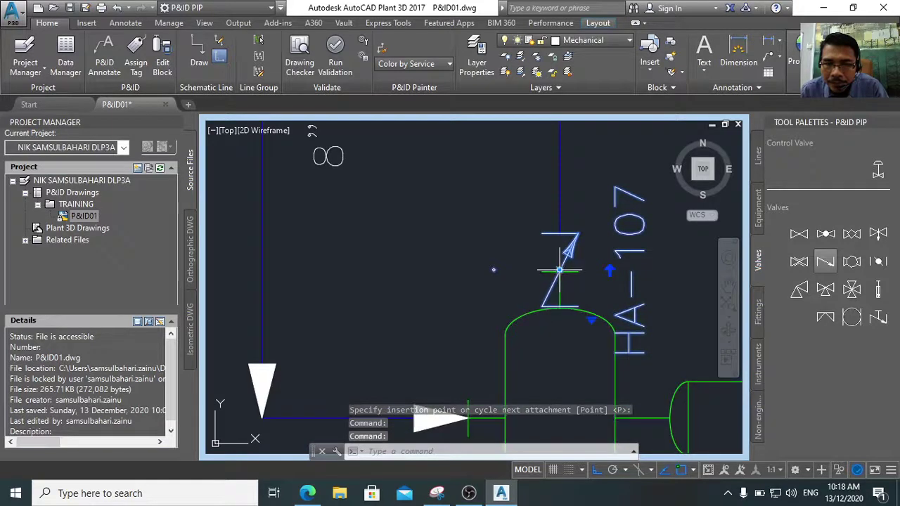
left_click(560, 270)
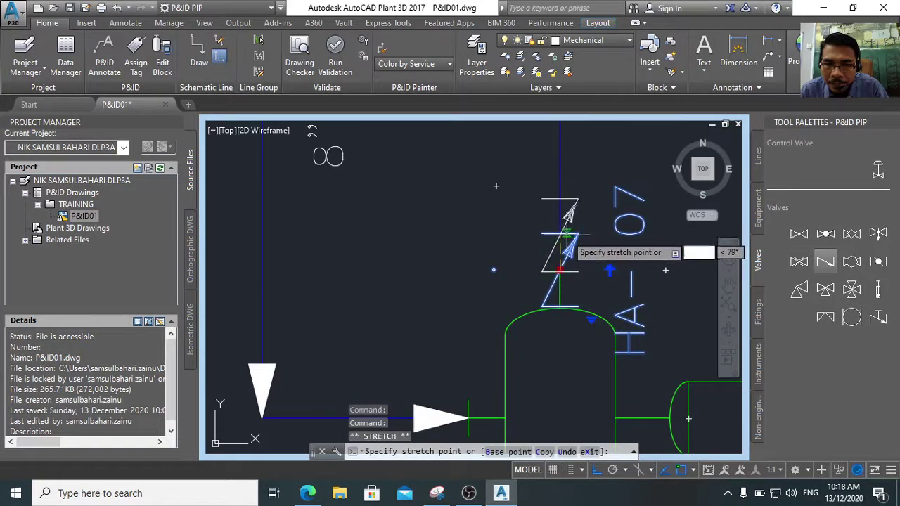
left_click(567, 233)
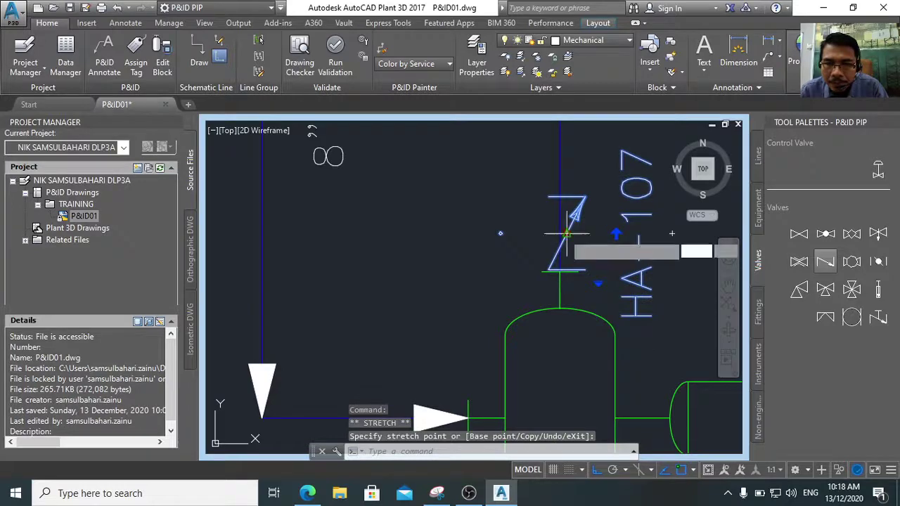
scroll(572, 261, "down", 3)
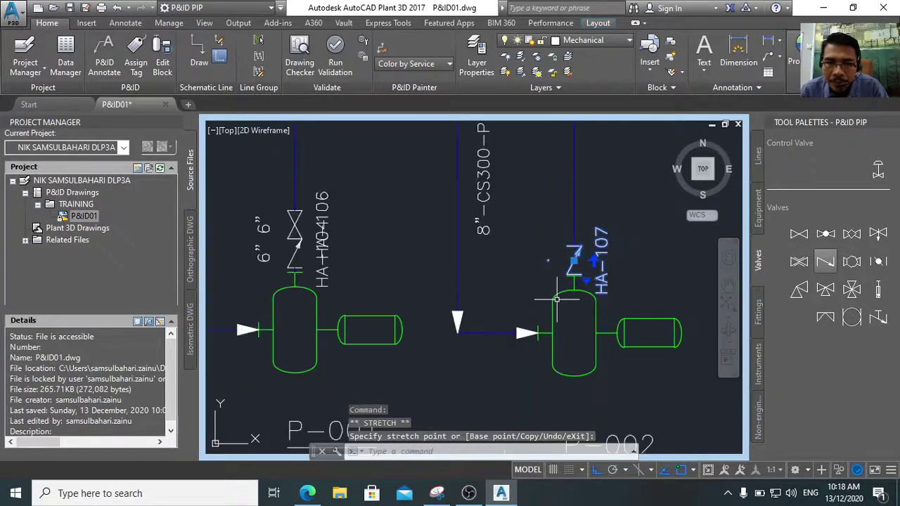
scroll(357, 287, "up", 2)
scroll(410, 281, "up", 2)
scroll(411, 280, "up", 3)
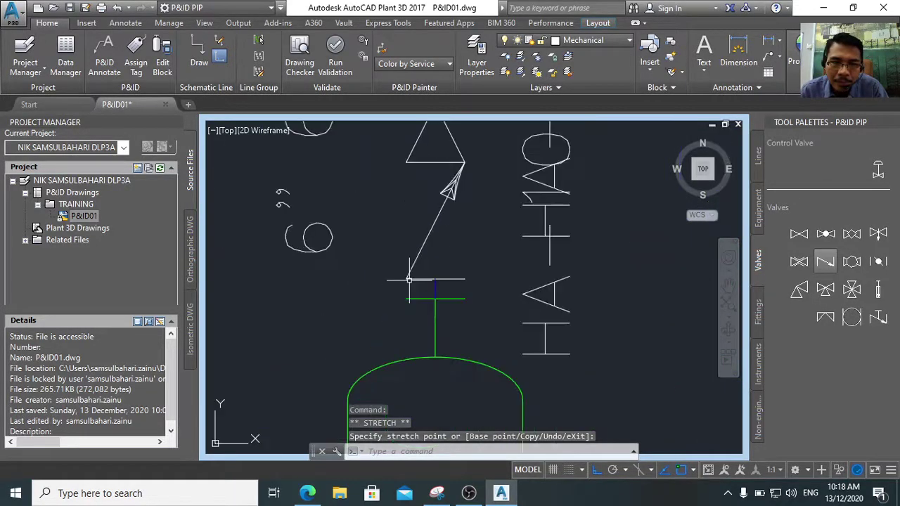
scroll(547, 284, "down", 5)
scroll(492, 284, "down", 3)
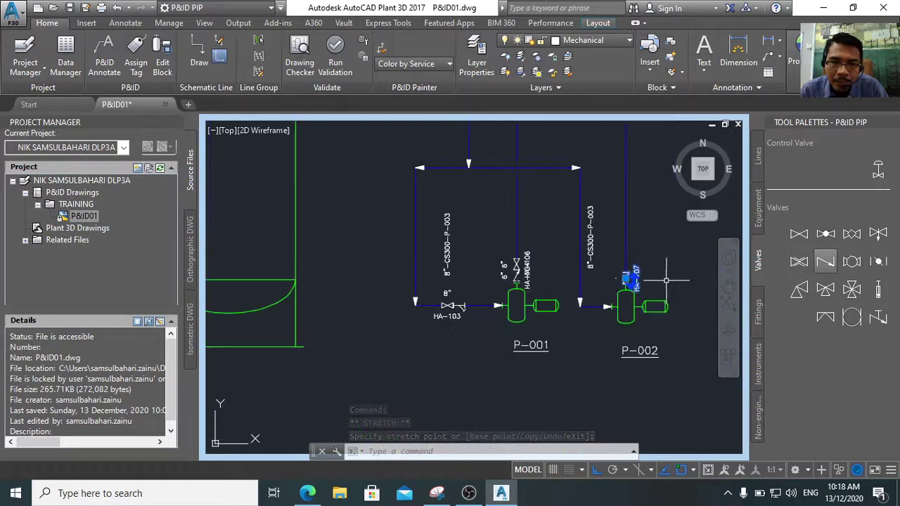
key("Escape")
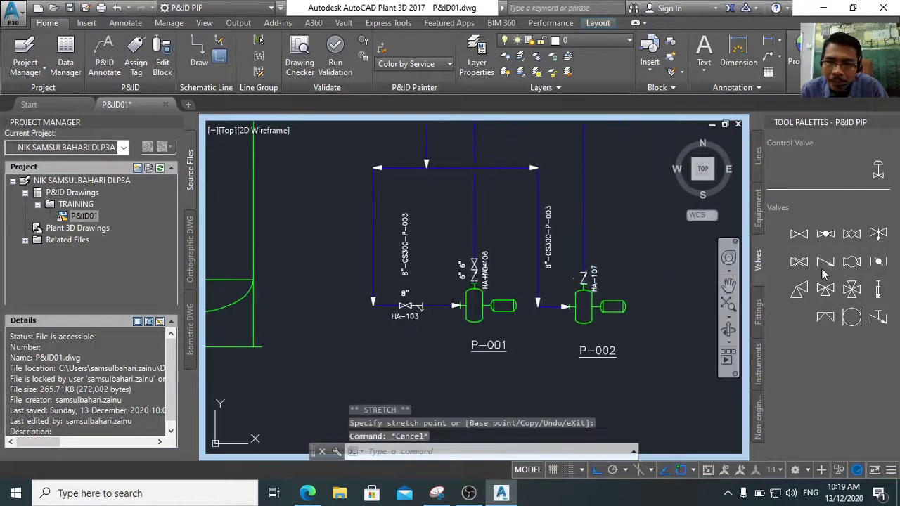
Insert a gate valve on the P-002 discharge line directly above the check valve
left_click(799, 233)
scroll(594, 279, "up", 5)
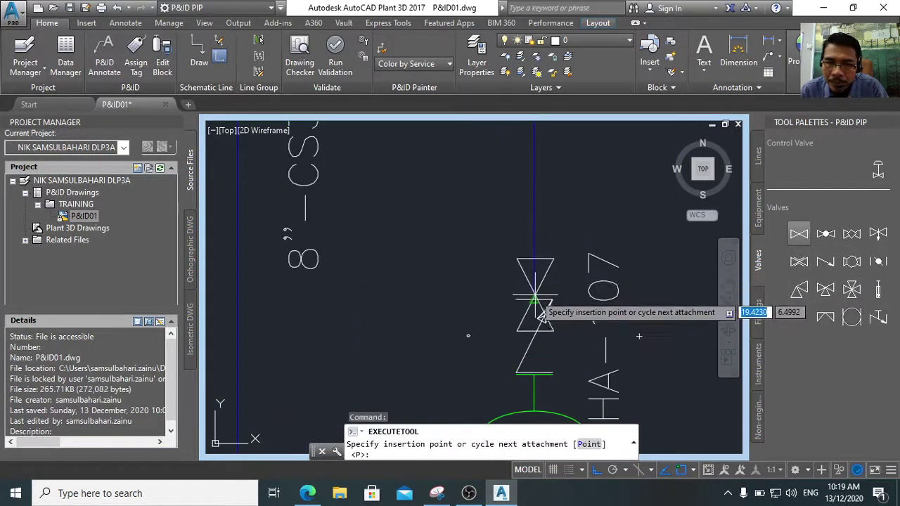
left_click(534, 263)
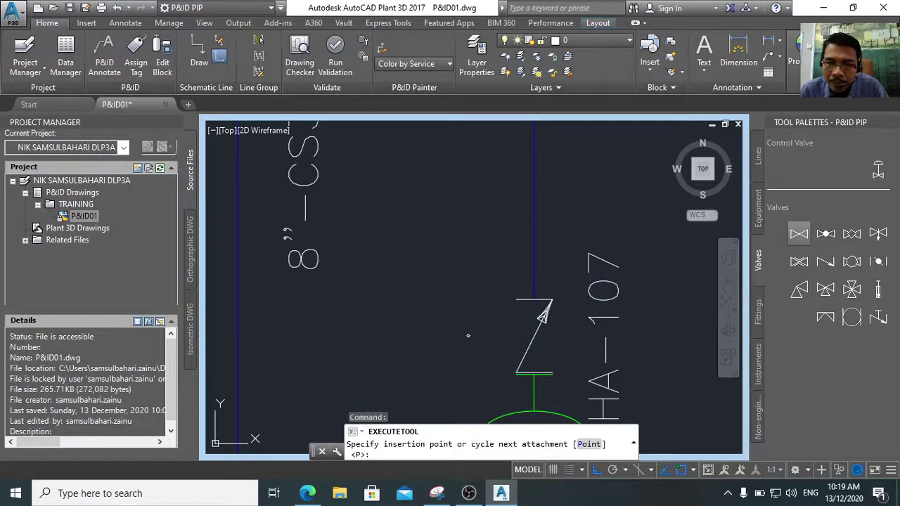
scroll(664, 300, "down", 4)
scroll(643, 325, "up", 4)
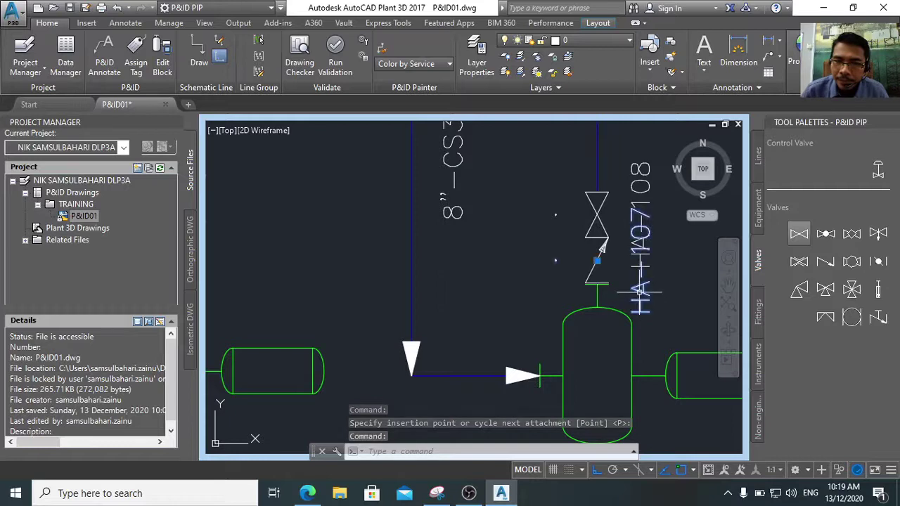
Move the P-002 gate valve's tag HA-108 to the left side of the discharge line, clear of tag HA-107
left_click(639, 292)
key("Escape")
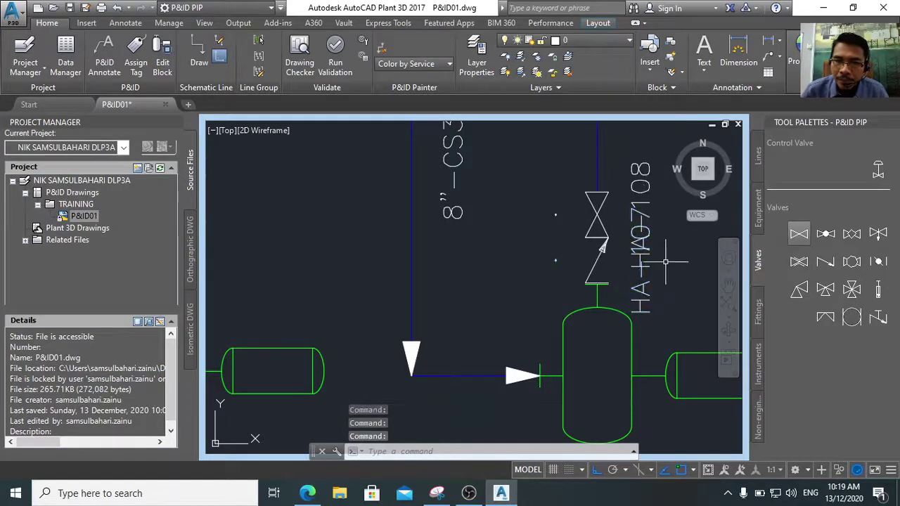
key("Escape")
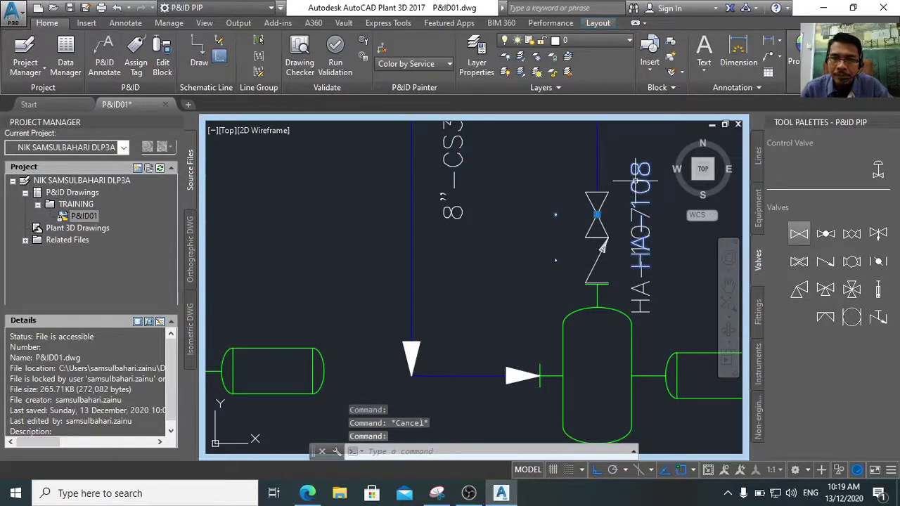
left_click(643, 213)
scroll(654, 214, "down", 4)
scroll(653, 213, "up", 4)
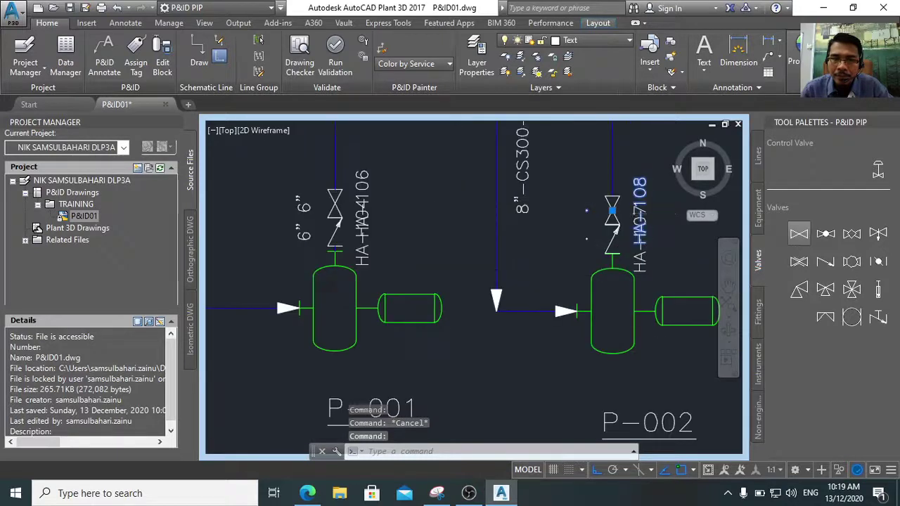
left_click(630, 186)
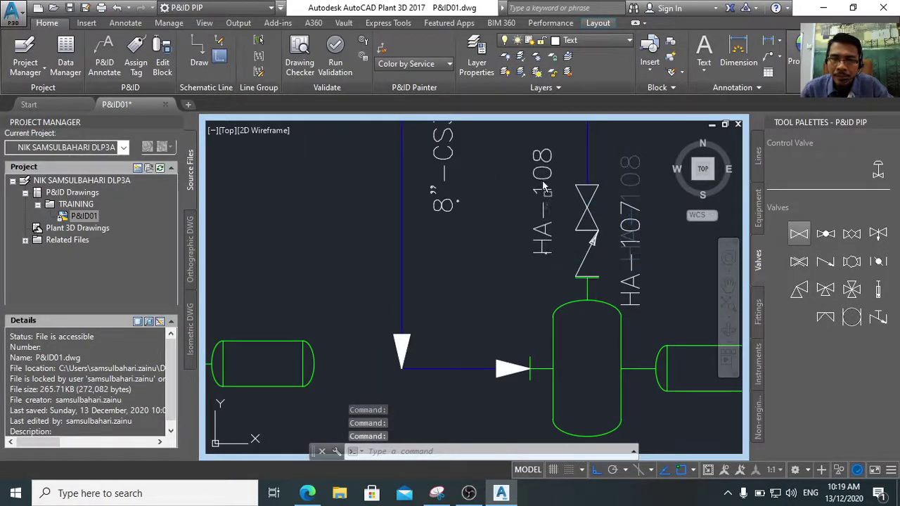
left_click(542, 186)
left_click(548, 222)
scroll(509, 318, "down", 5)
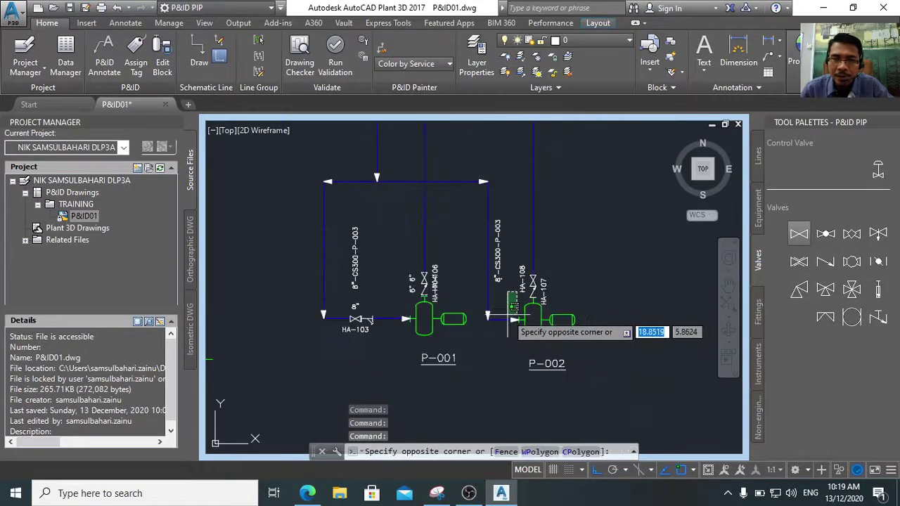
scroll(508, 318, "up", 4)
key("Escape")
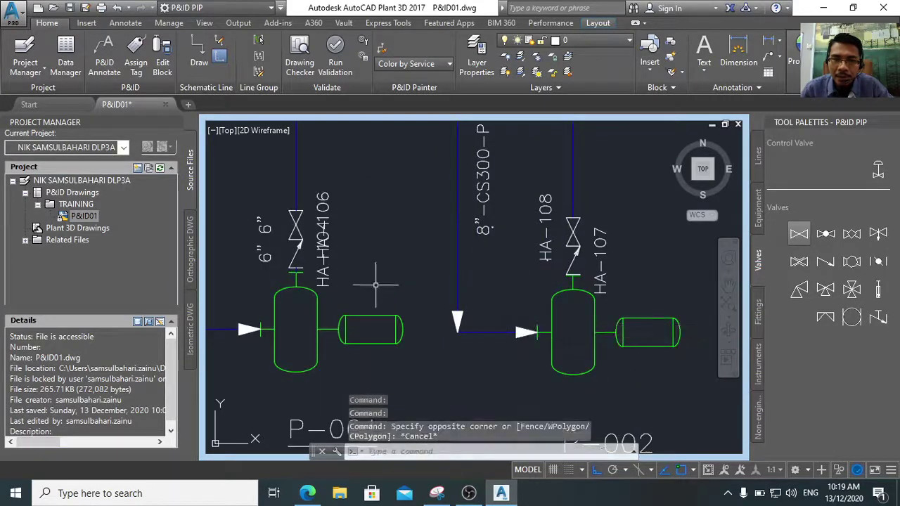
Move the P-001 gate valve's label HA-106 up the discharge line, clear of tag HA-104
left_click(320, 202)
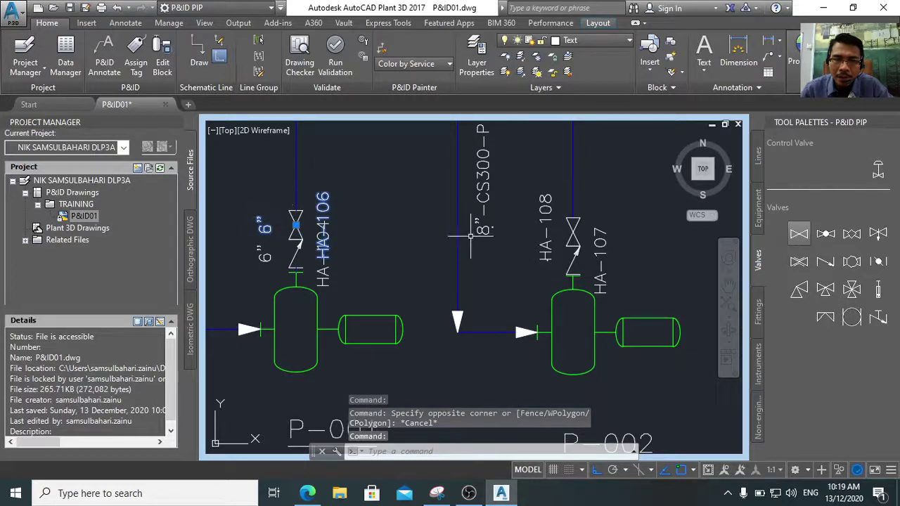
left_click_drag(321, 221, 321, 161)
left_click(321, 160)
key("Escape")
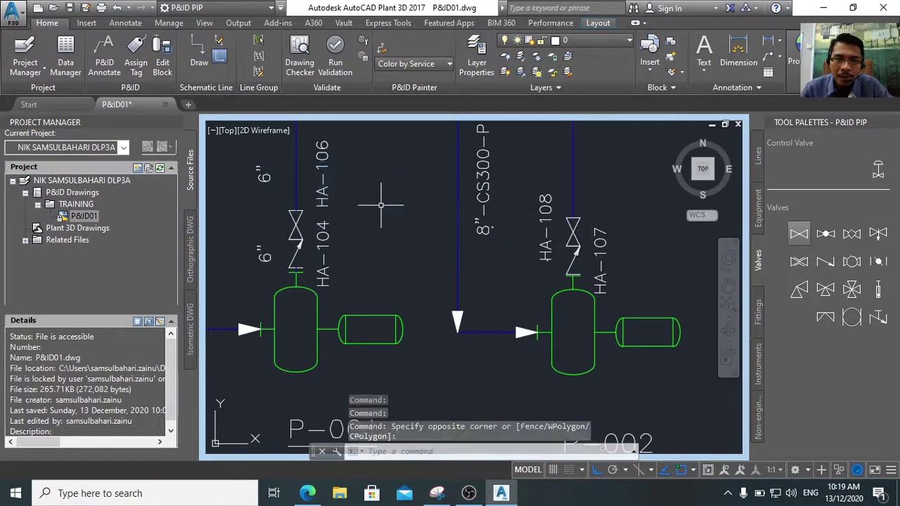
Move the HA-106 label back down beside its gate valve on the P-001 discharge line
scroll(374, 210, "down", 4)
scroll(356, 243, "up", 2)
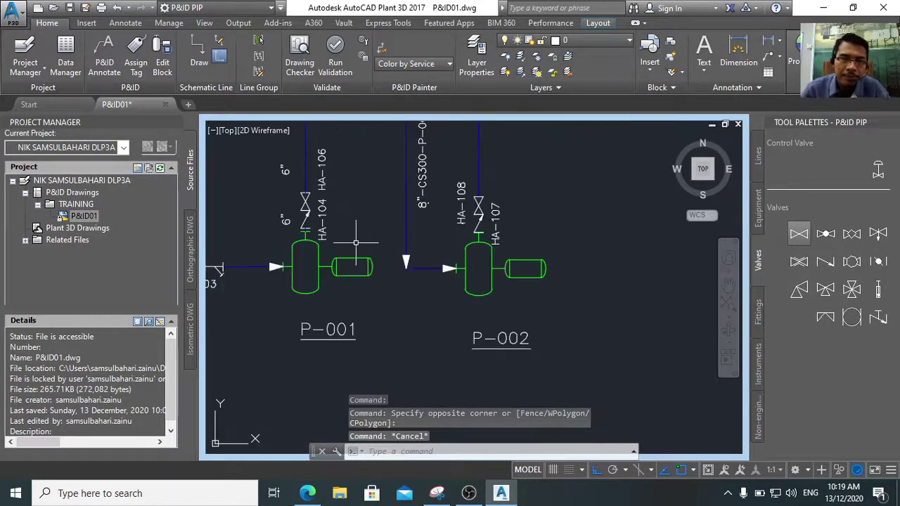
left_click(322, 163)
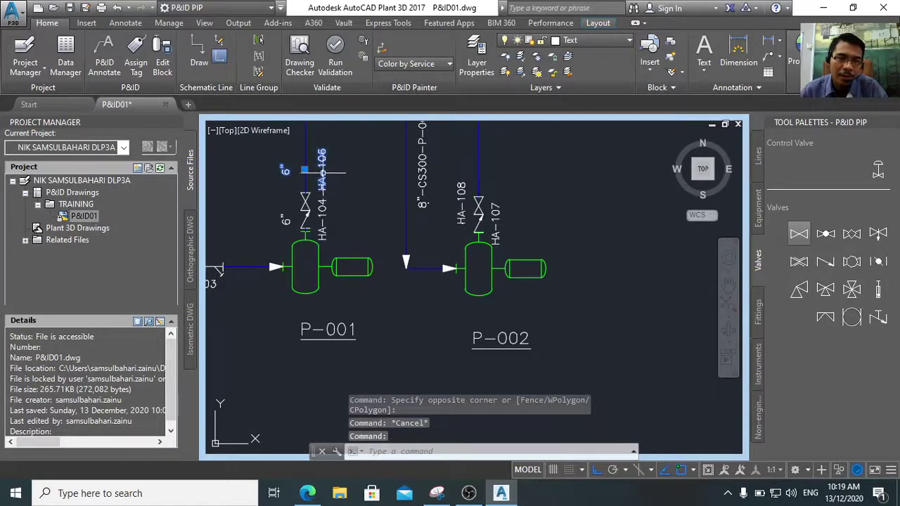
left_click(309, 169)
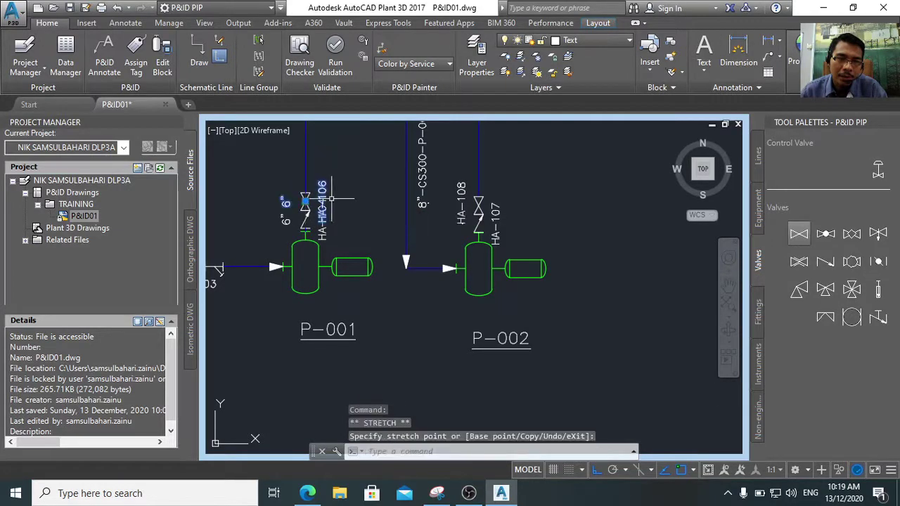
Clear the code and number from the HA-106 annotation of the gate valve on the P-001 discharge line
left_click(325, 188)
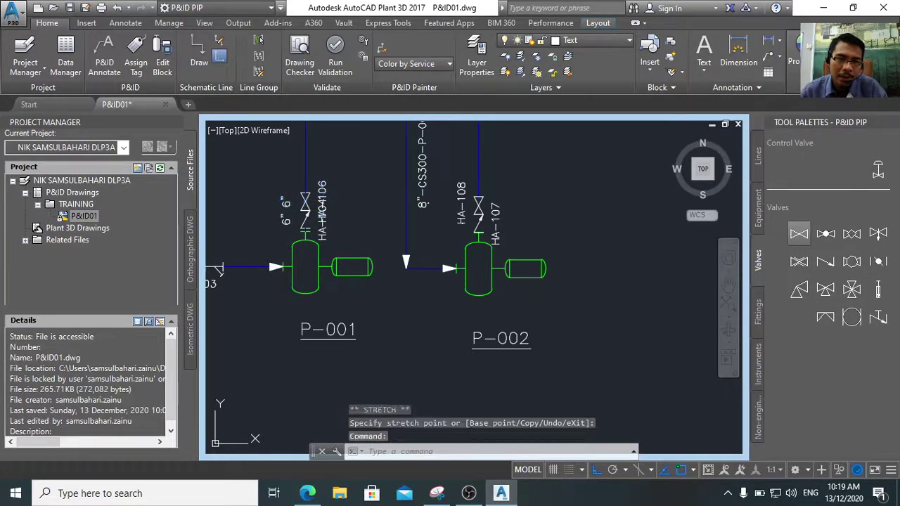
double_click(325, 192)
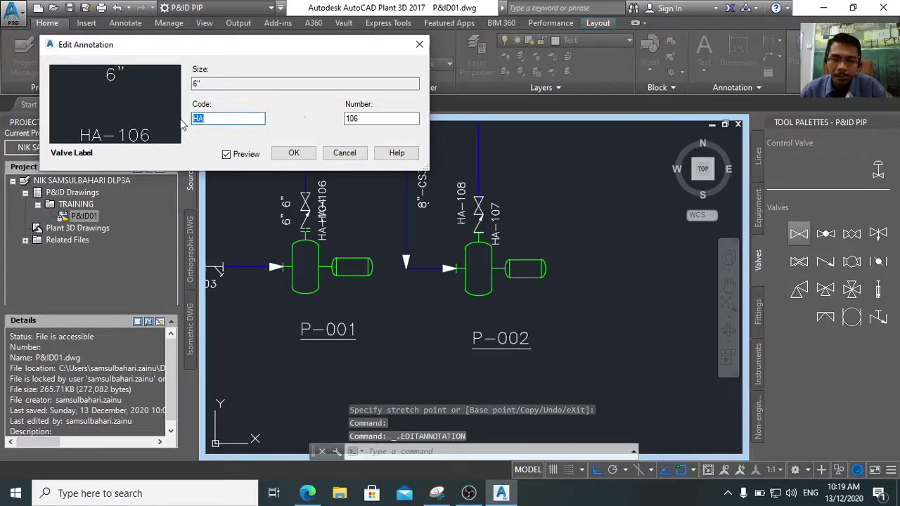
key("BackSpace")
double_click(380, 118)
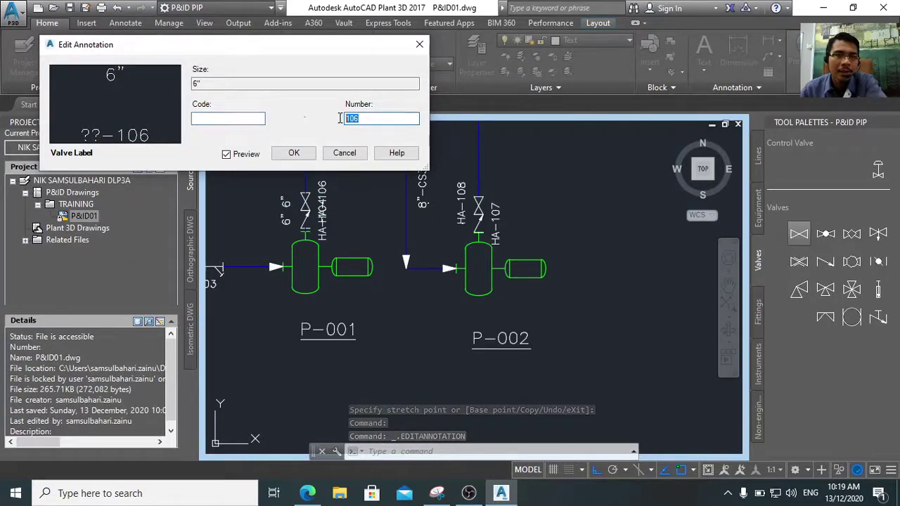
key("BackSpace")
left_click(293, 152)
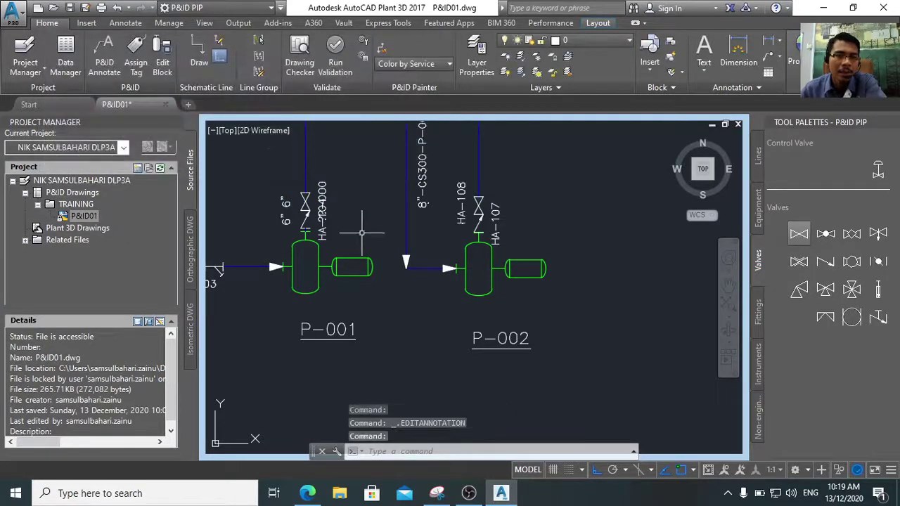
left_click(305, 203)
right_click(306, 204)
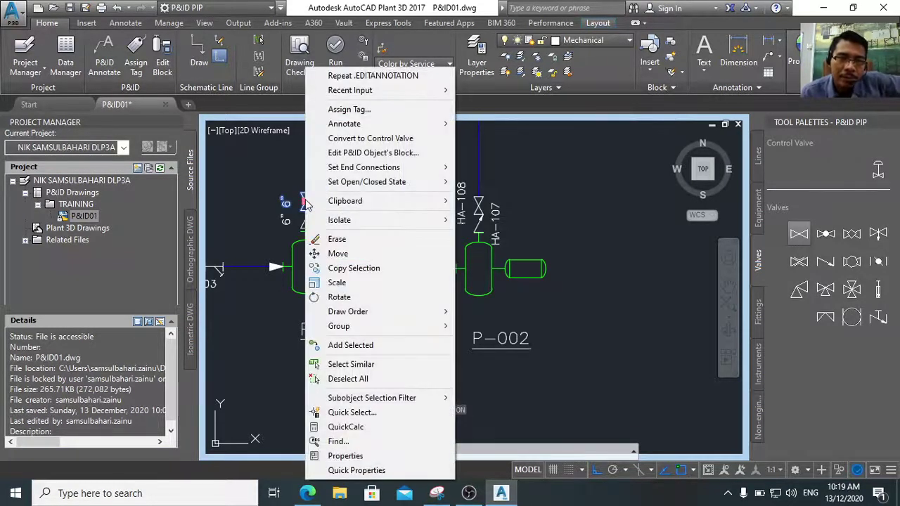
left_click(355, 110)
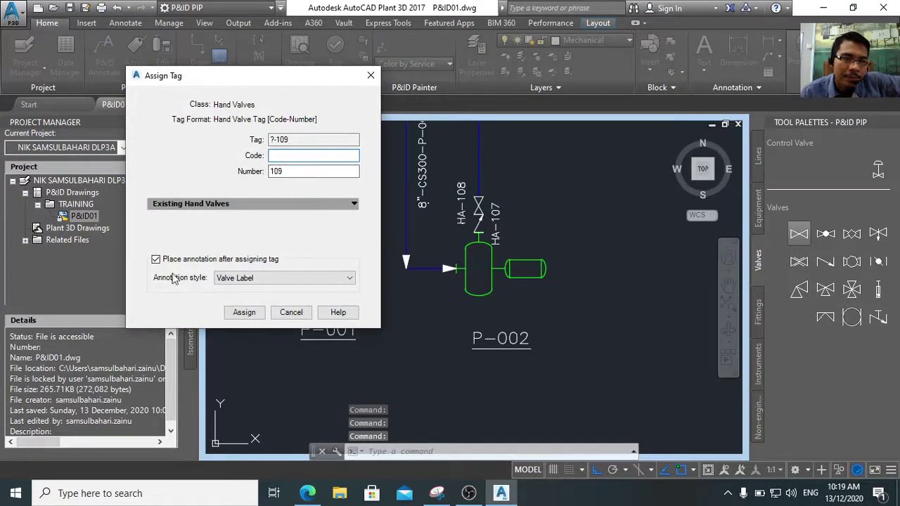
left_click(290, 312)
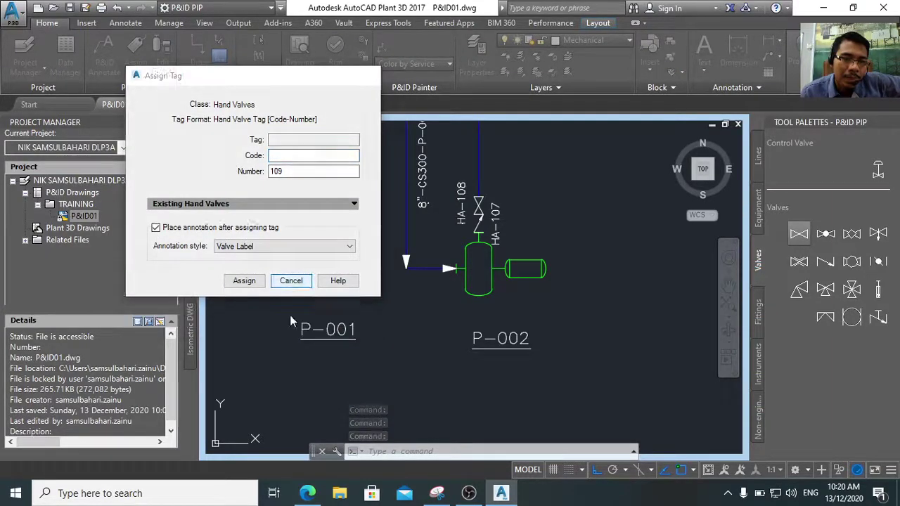
Erase the valve labels beside the P-001 and P-002 discharge lines
left_click(322, 211)
key("Delete")
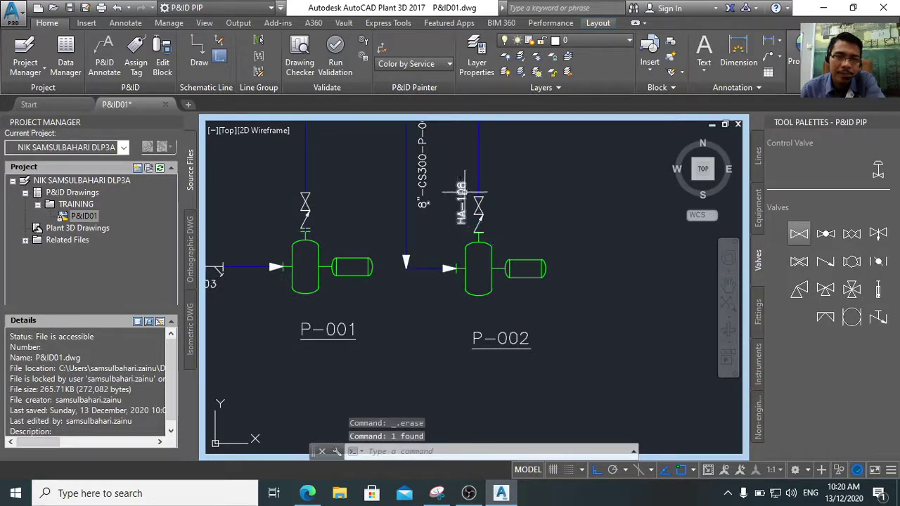
Start a tag for the P-002 discharge line with size 6", spec CS300 and service P - General Process
scroll(559, 228, "down", 4)
scroll(562, 234, "up", 5)
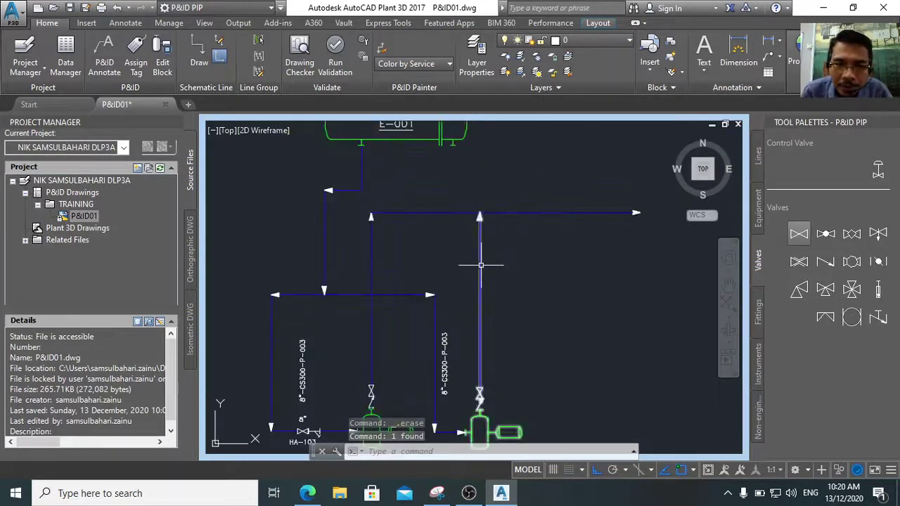
left_click(480, 266)
right_click(481, 265)
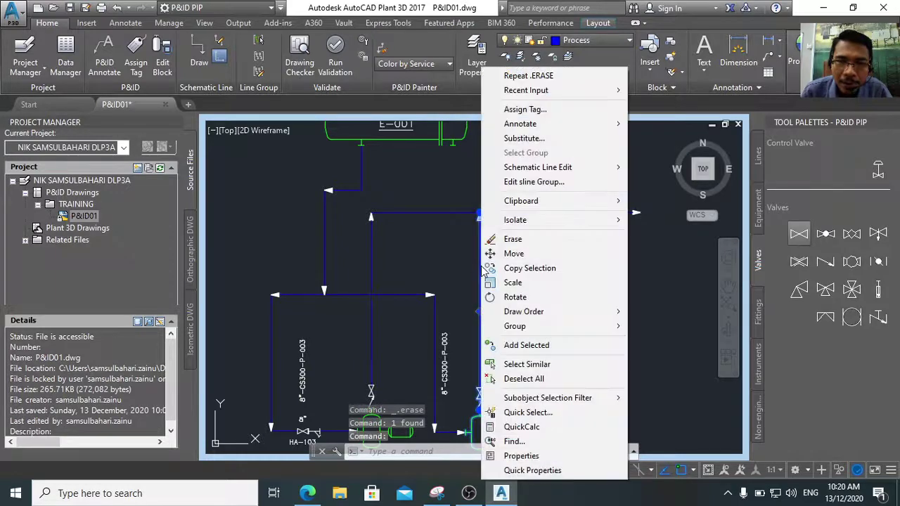
left_click(540, 106)
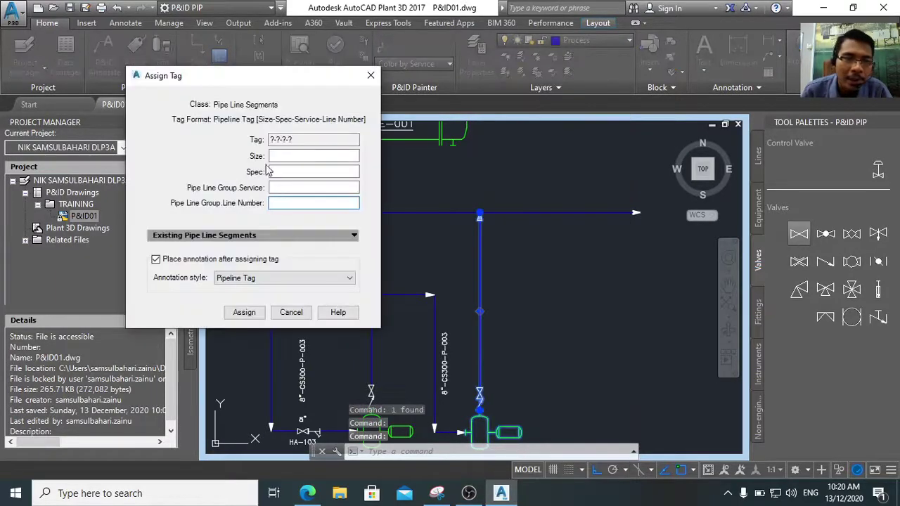
left_click(301, 155)
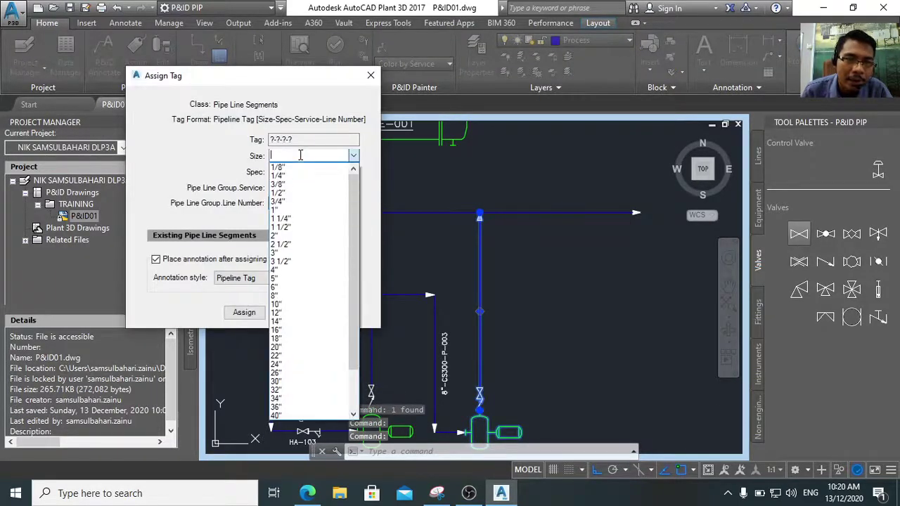
left_click(288, 287)
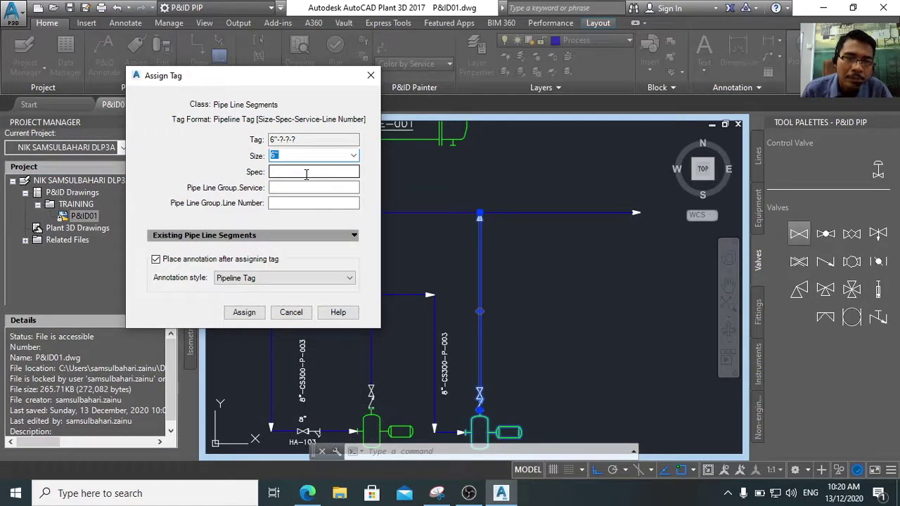
left_click(306, 173)
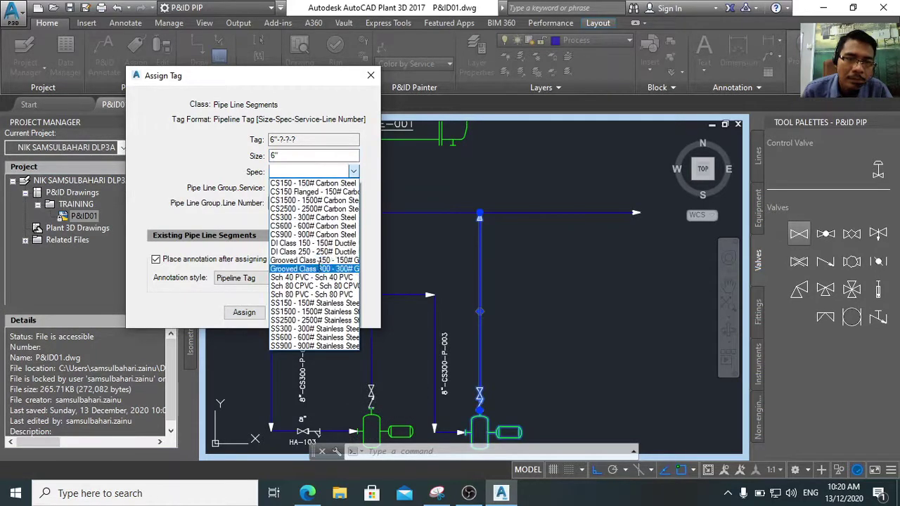
left_click(310, 218)
left_click(313, 187)
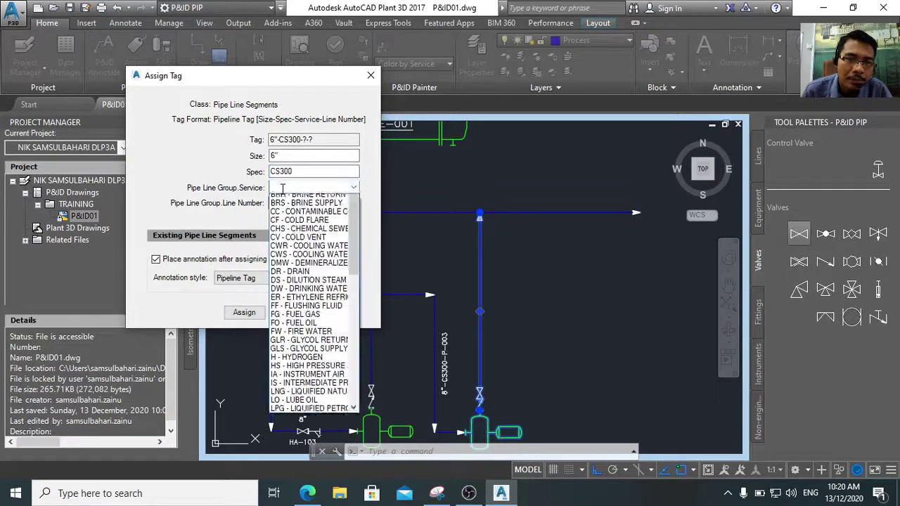
type("P")
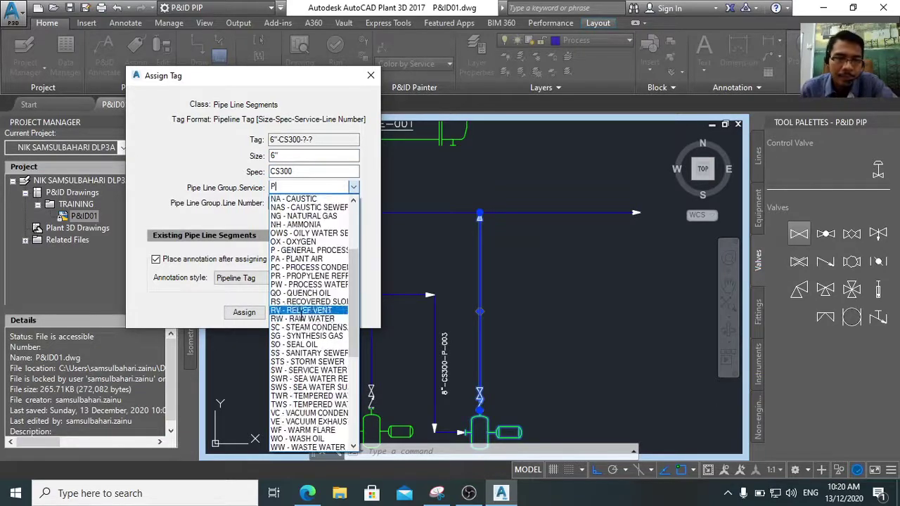
left_click(311, 251)
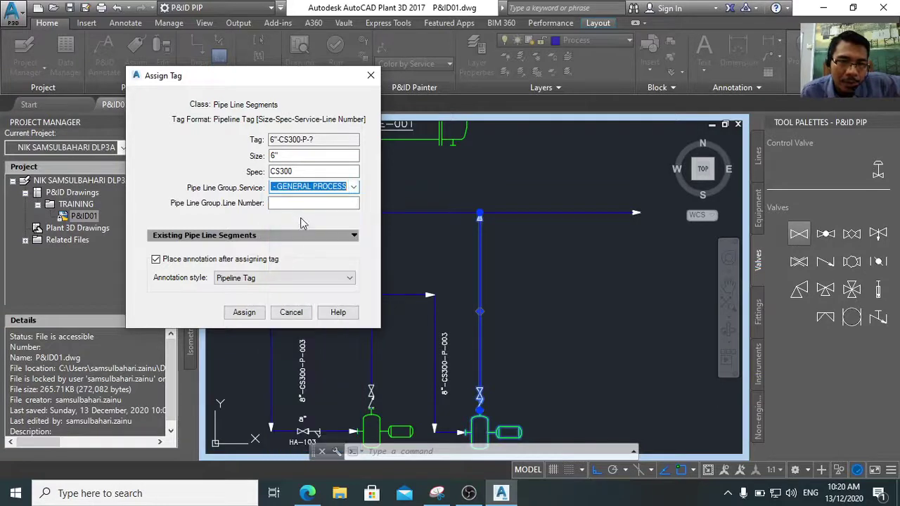
Select the existing segment 6"-CS300-P-004, assign the tag and place its annotation beside the P-002 discharge line
left_click(301, 204)
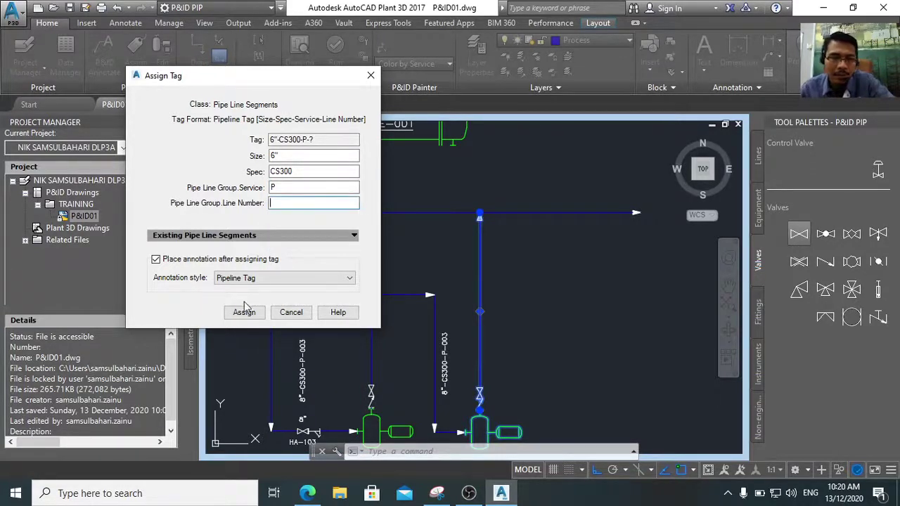
left_click(354, 236)
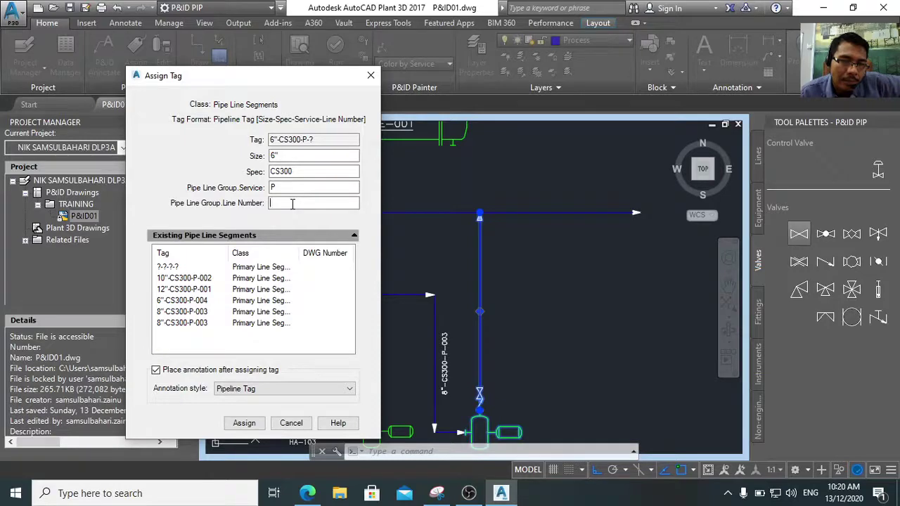
left_click(201, 302)
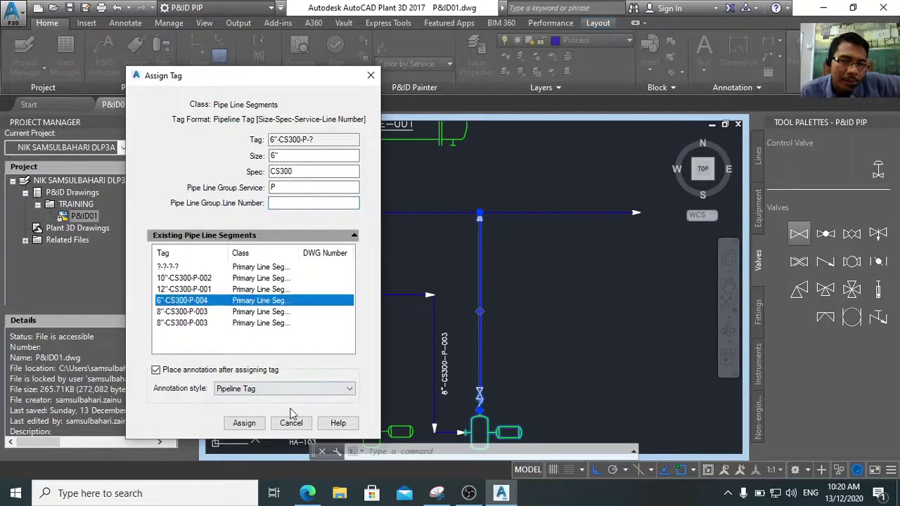
left_click(242, 424)
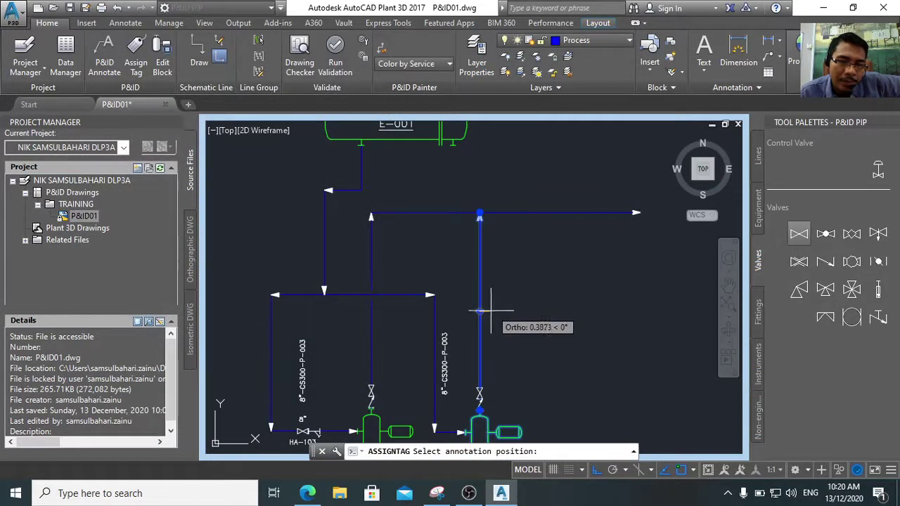
left_click(491, 311)
scroll(508, 324, "up", 2)
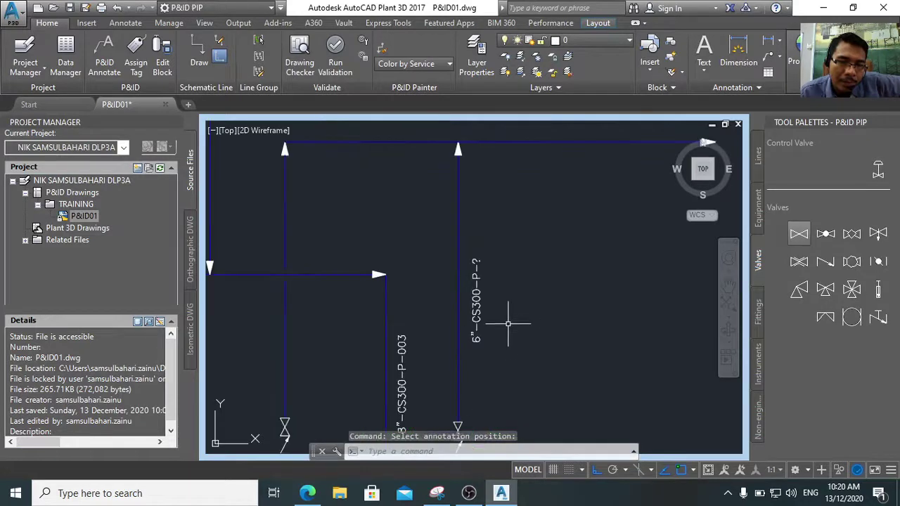
scroll(508, 324, "down", 3)
left_click(420, 285)
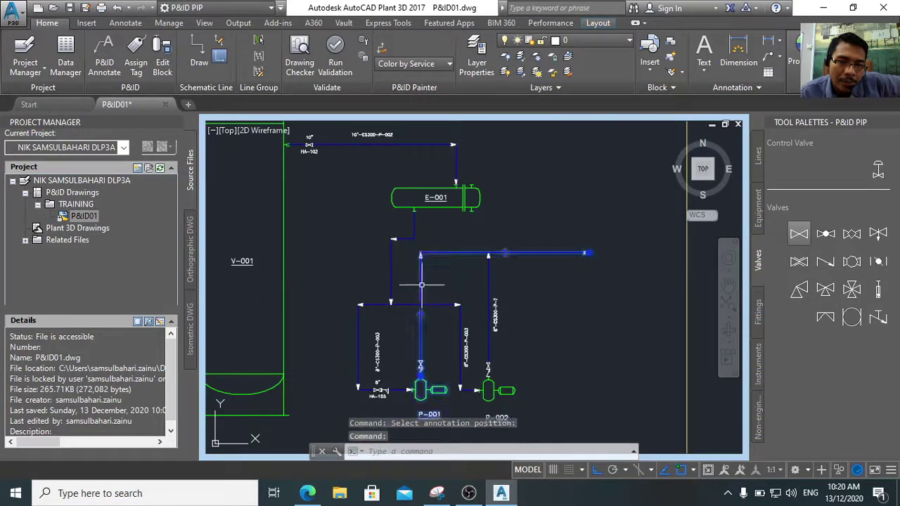
left_click(487, 274)
key("Escape")
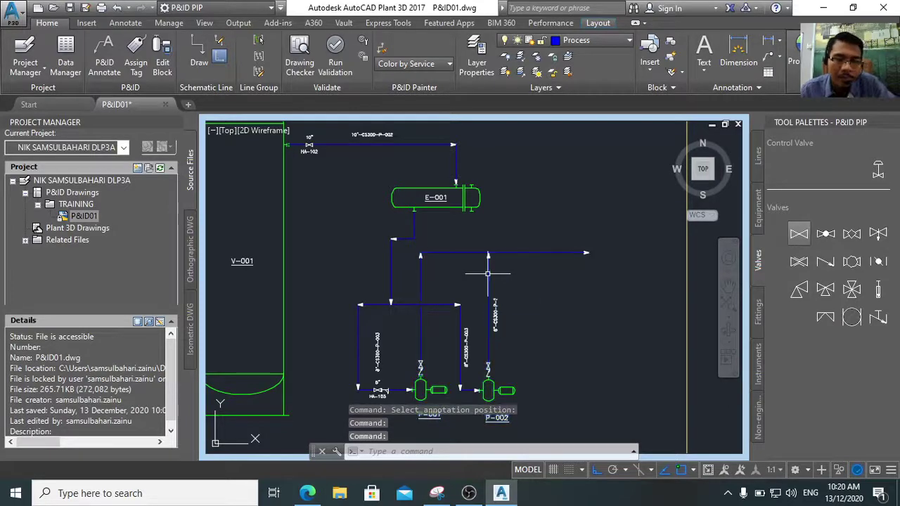
right_click(485, 280)
left_click(485, 280)
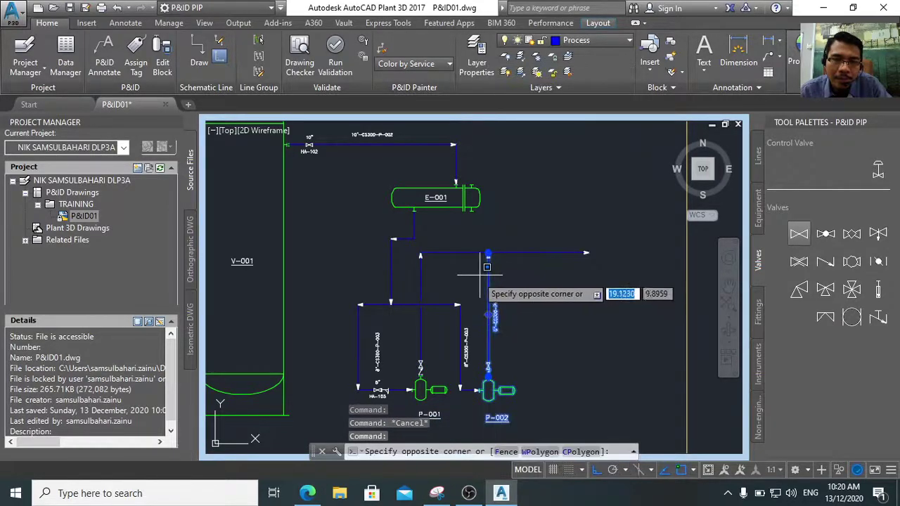
key("Escape")
Try to attach the P-002 discharge line to the horizontal discharge header as a component
left_click(487, 276)
right_click(487, 276)
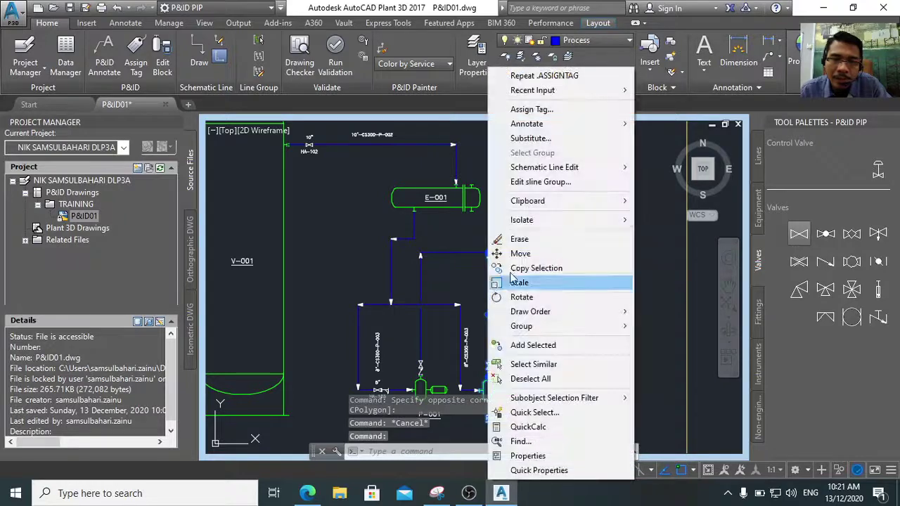
mouse_move(564, 209)
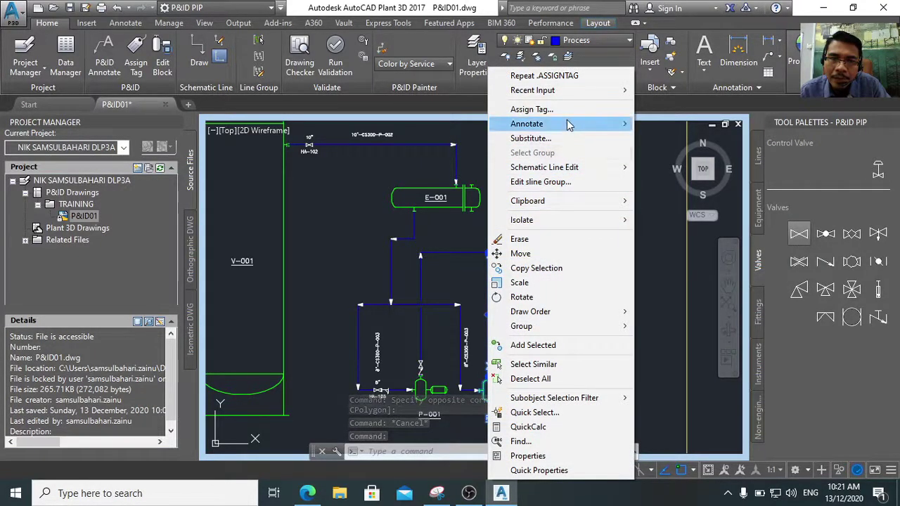
mouse_move(570, 167)
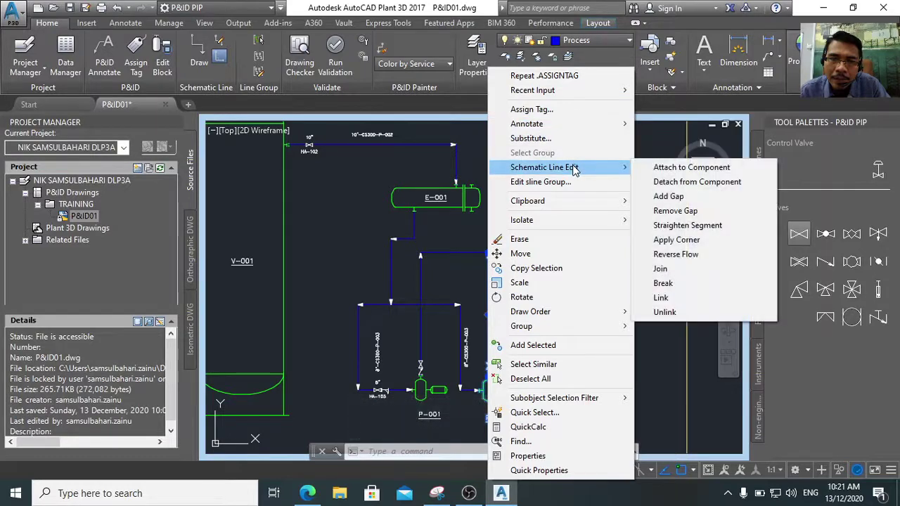
left_click(691, 167)
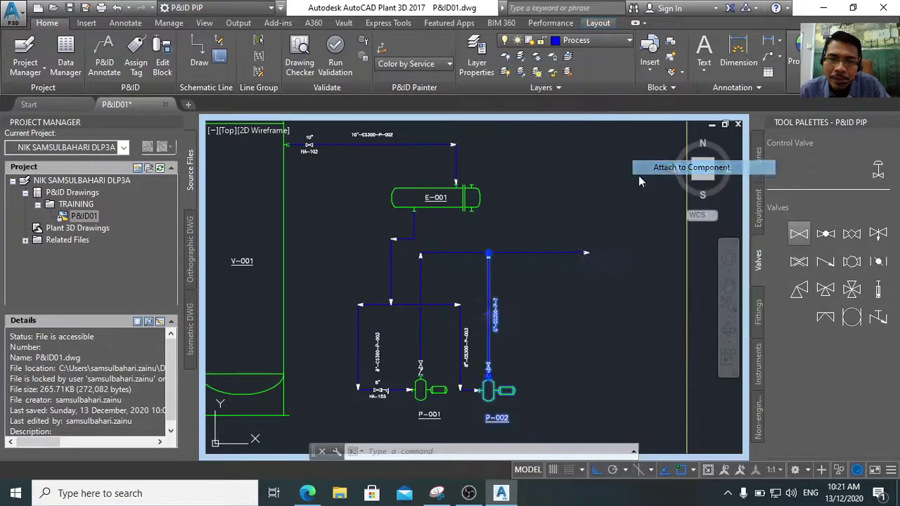
left_click(502, 253)
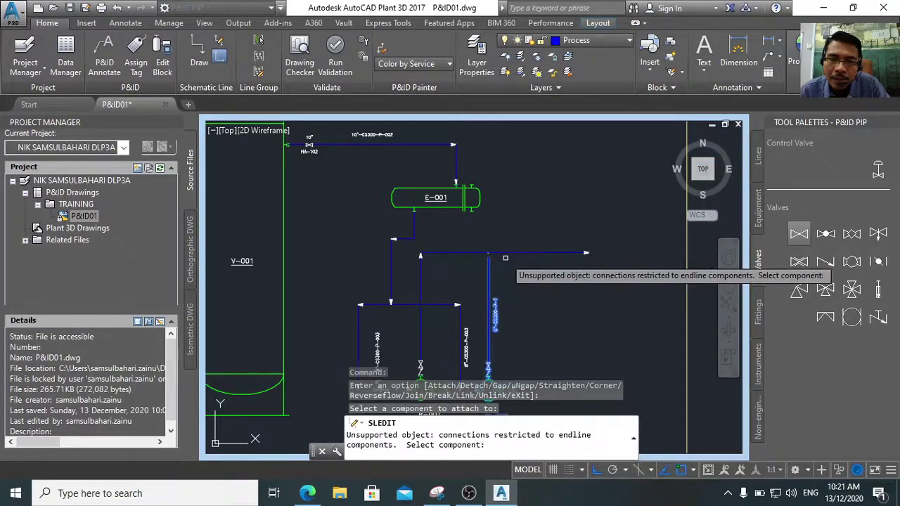
key("Escape")
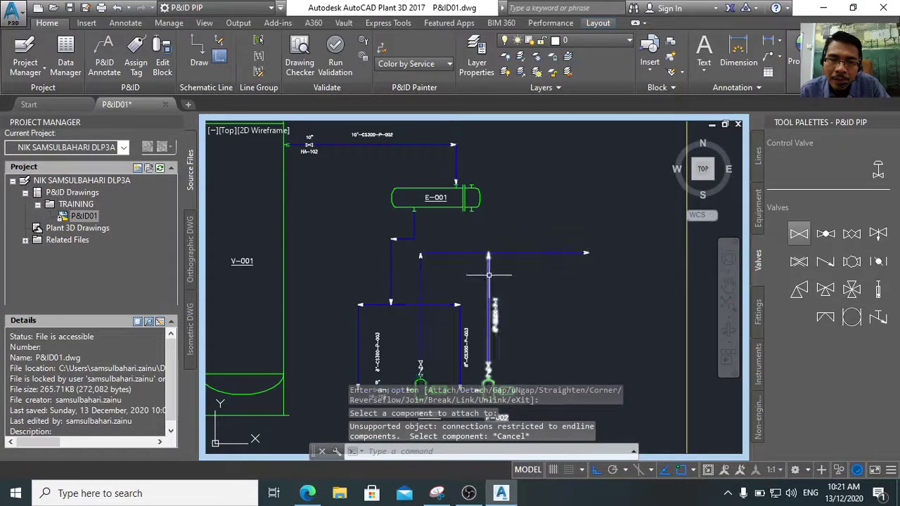
Try to join the P-002 discharge line with another schematic line
left_click(489, 281)
right_click(490, 281)
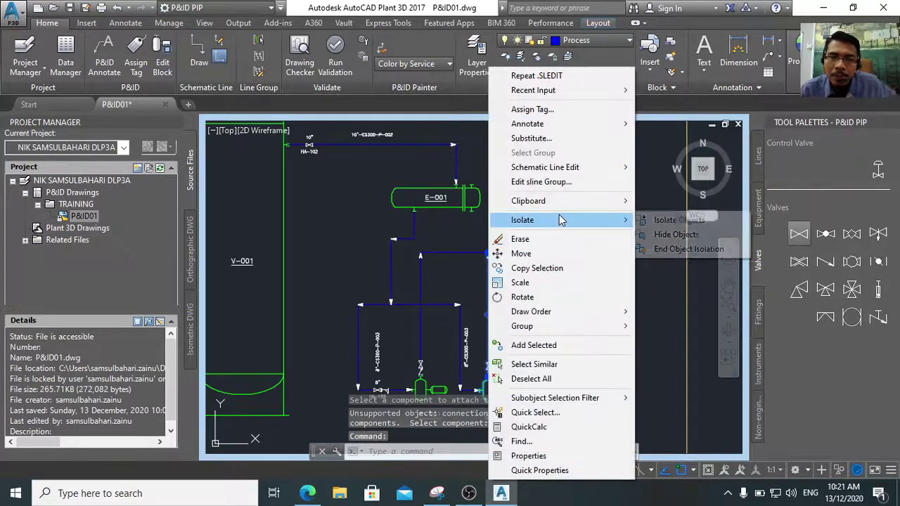
mouse_move(557, 172)
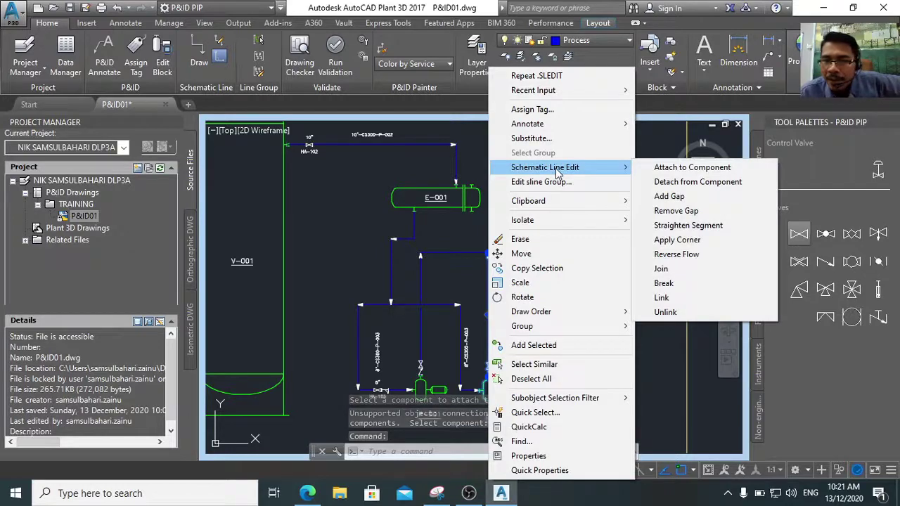
left_click(661, 268)
key("Return")
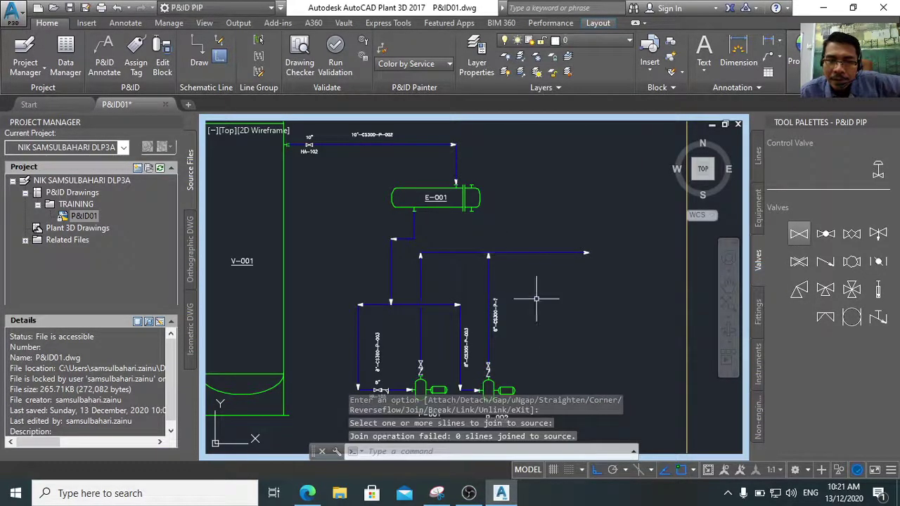
key("Return")
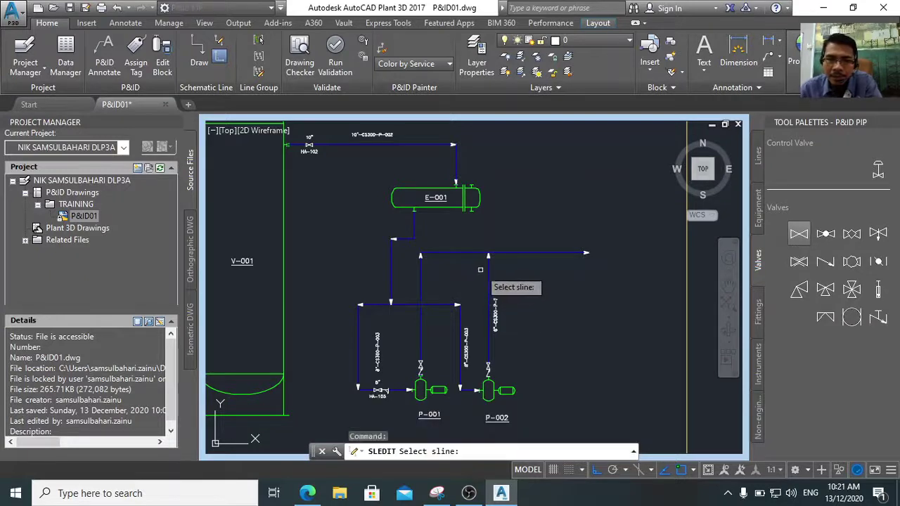
key("Escape")
key("Escape")
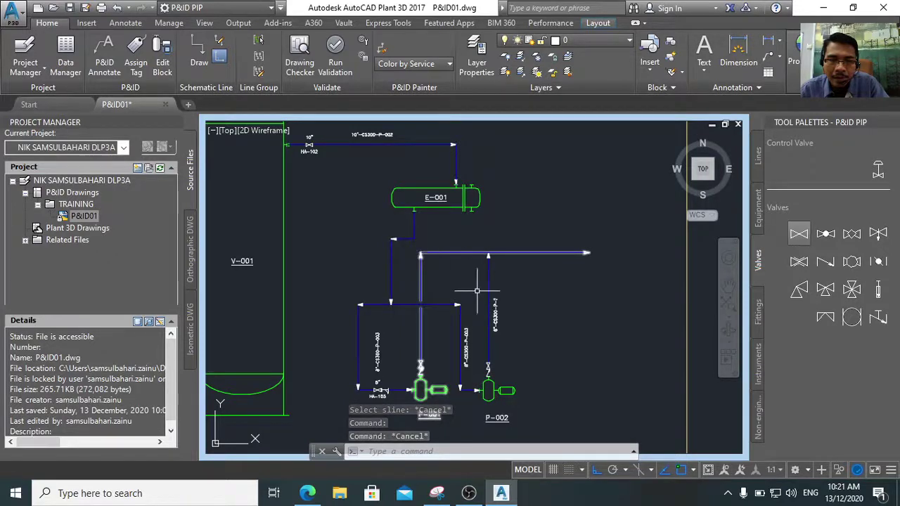
Erase the vertical P-002 discharge line that runs up to the header
scroll(492, 316, "up", 4)
left_click(479, 230)
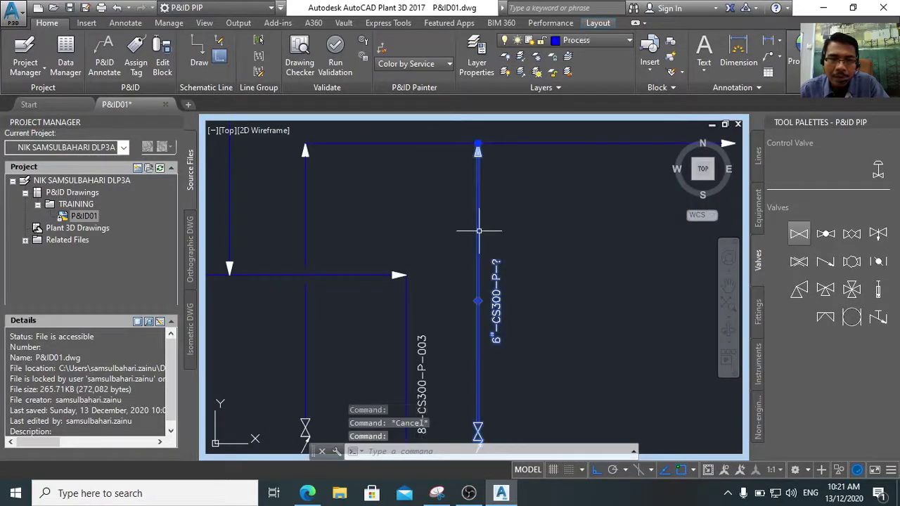
key("Delete")
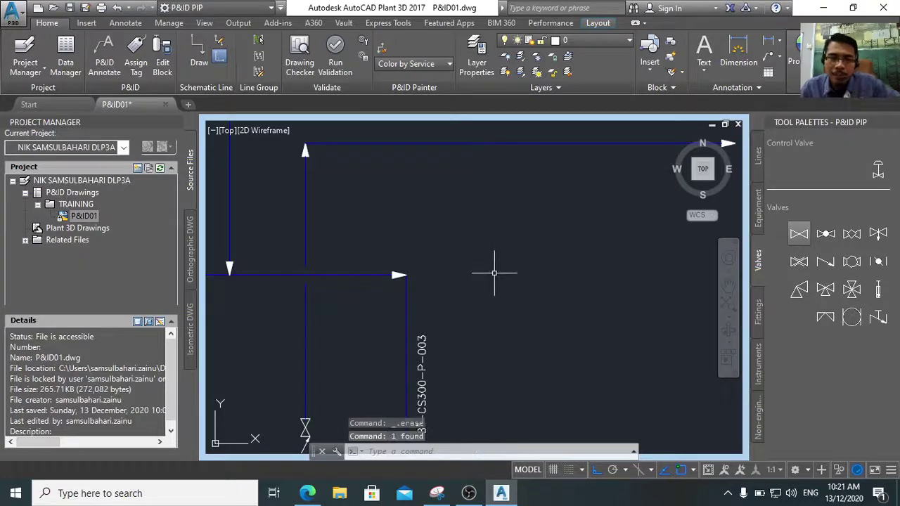
Draw a new vertical primary pipeline from the P-002 discharge nozzle up to the horizontal discharge header
scroll(495, 267, "down", 3)
scroll(520, 326, "up", 3)
mouse_move(523, 265)
left_mouse_down()
mouse_move(538, 337)
mouse_move(529, 285)
left_mouse_up()
scroll(527, 281, "down", 3)
middle_click_drag(533, 316, 534, 343)
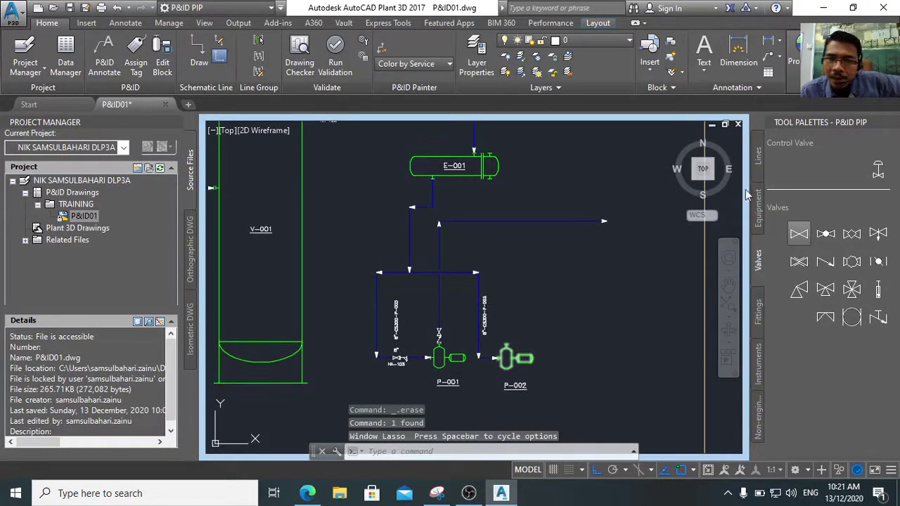
left_click(758, 156)
left_click(799, 169)
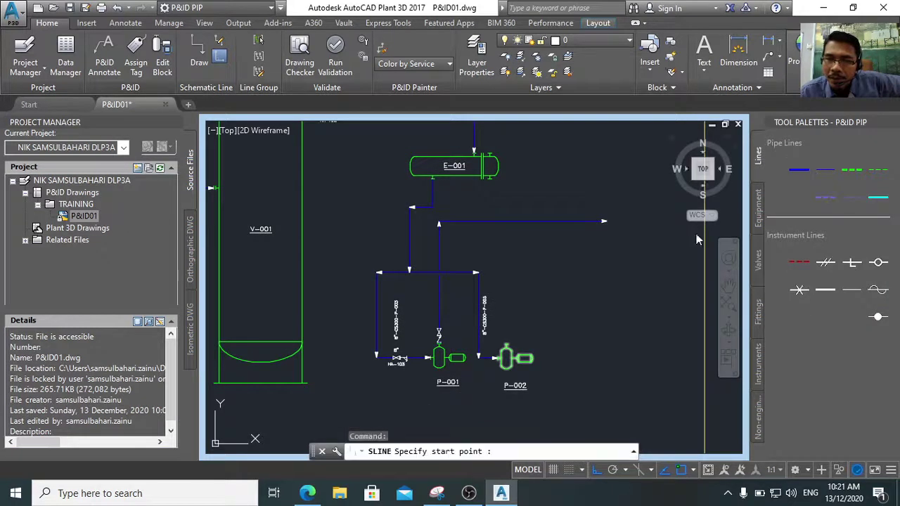
left_click(506, 346)
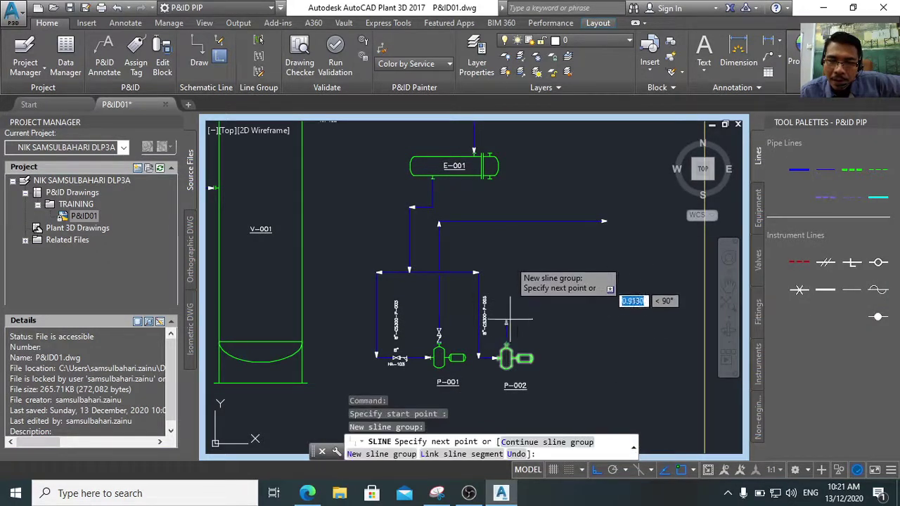
left_click(509, 219)
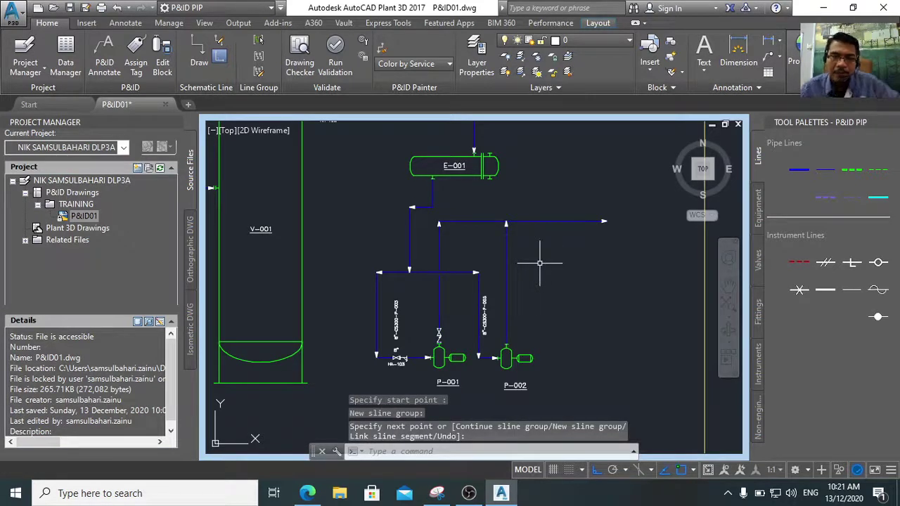
key("Escape")
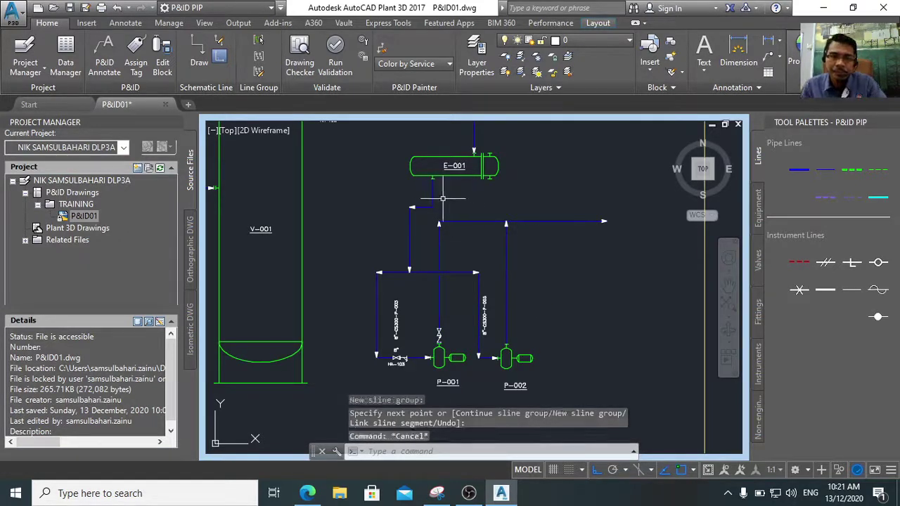
left_click(429, 199)
left_click(432, 201)
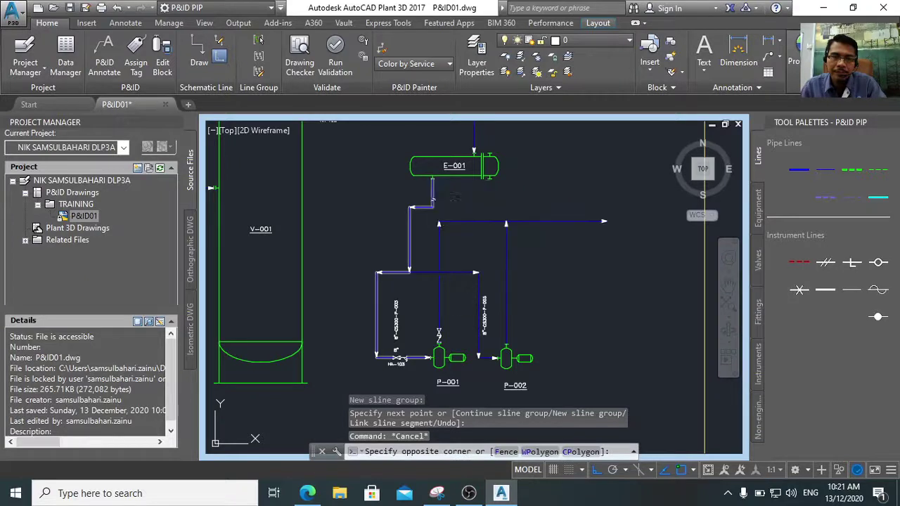
key("Escape")
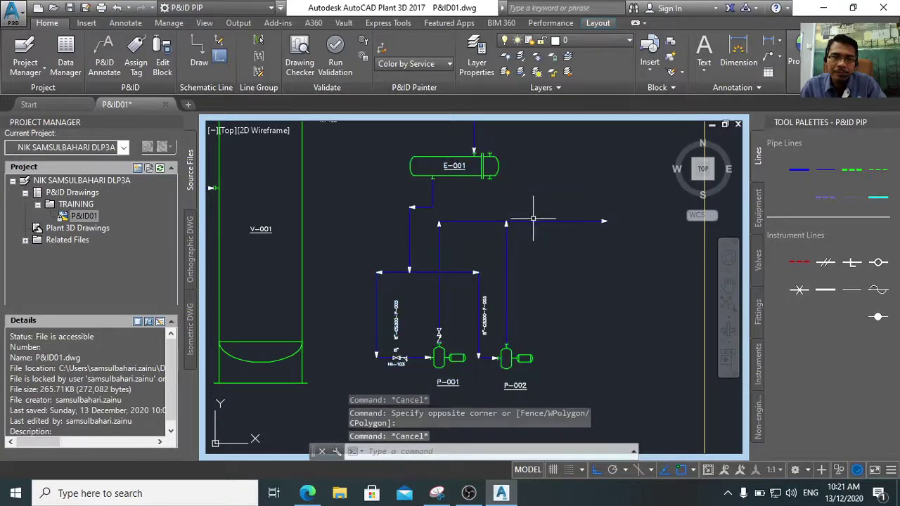
key("Escape")
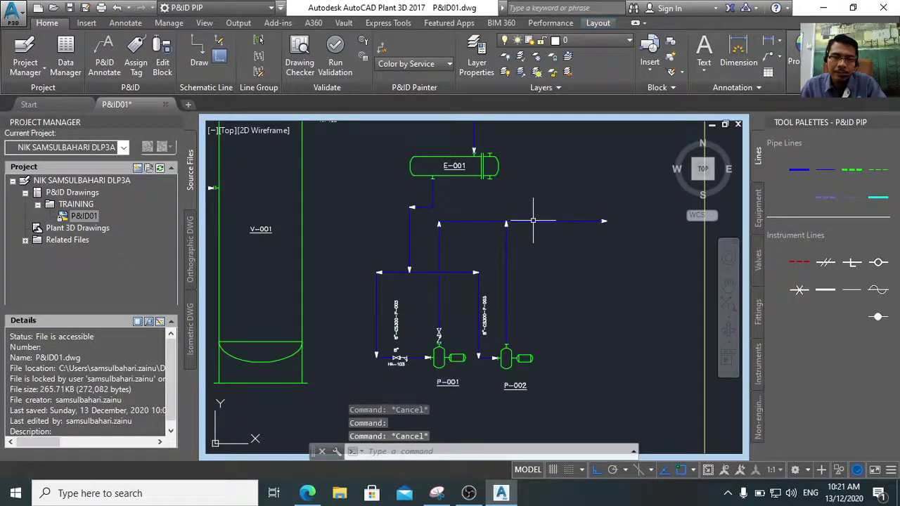
scroll(431, 363, "up", 6)
scroll(430, 363, "down", 5)
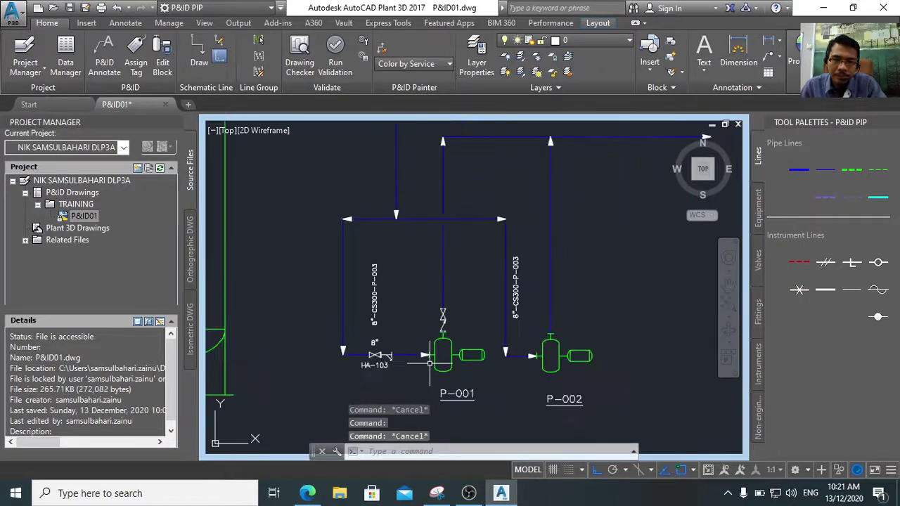
left_click(551, 226)
key("Escape")
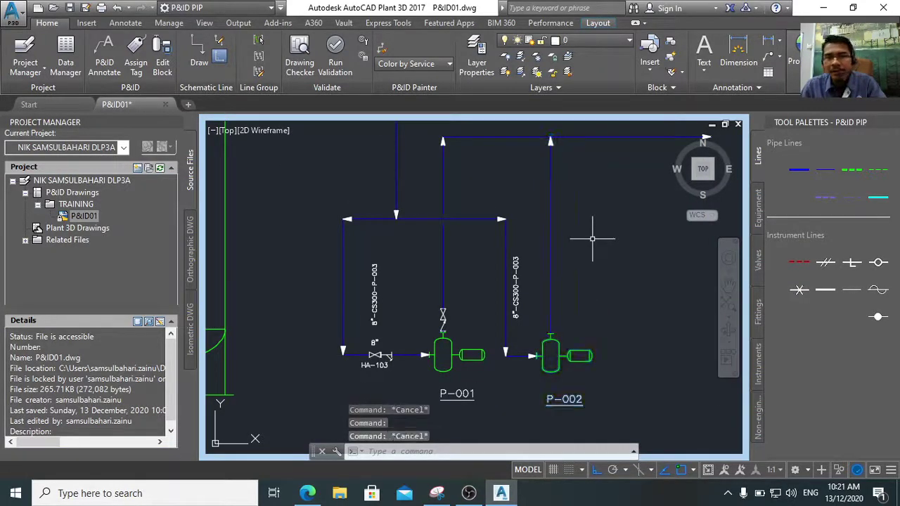
Link the new P-002 discharge segment to the header line 6"-CS300-P-004, accepting deletion of its own segment data
left_click(551, 237)
right_click(551, 237)
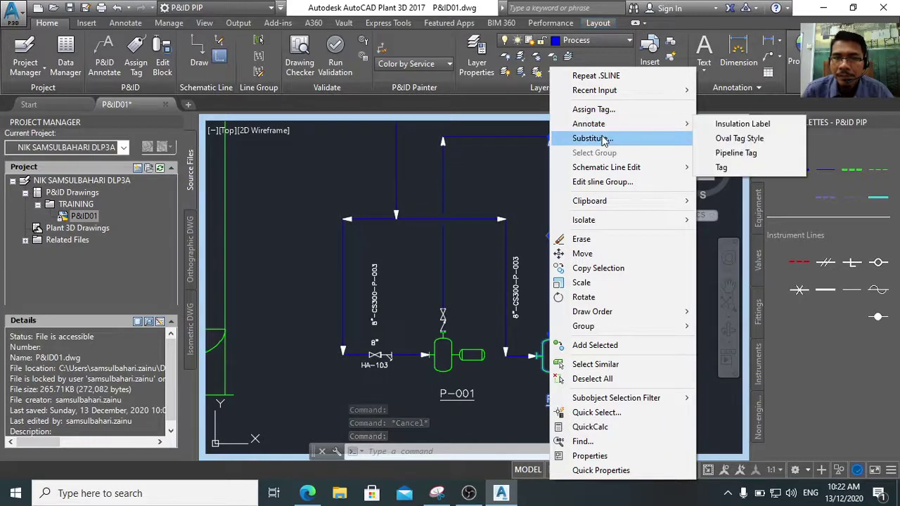
mouse_move(624, 171)
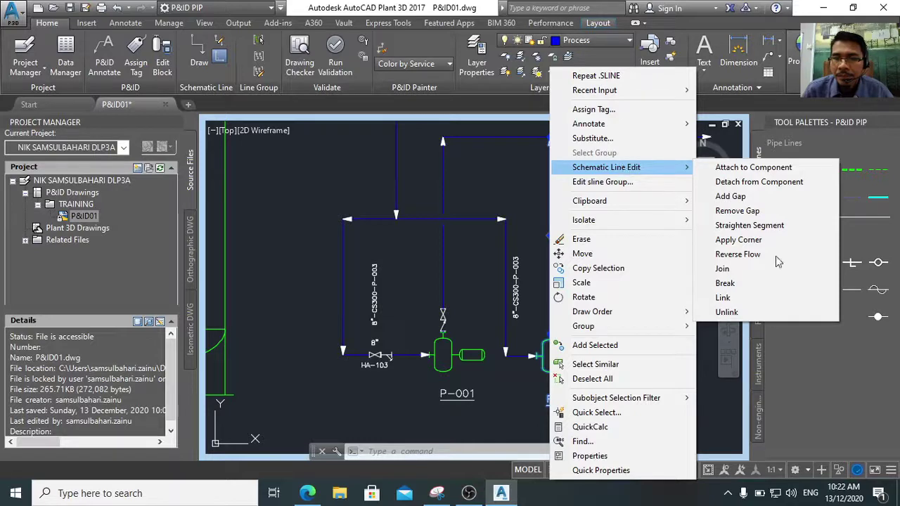
left_click(748, 297)
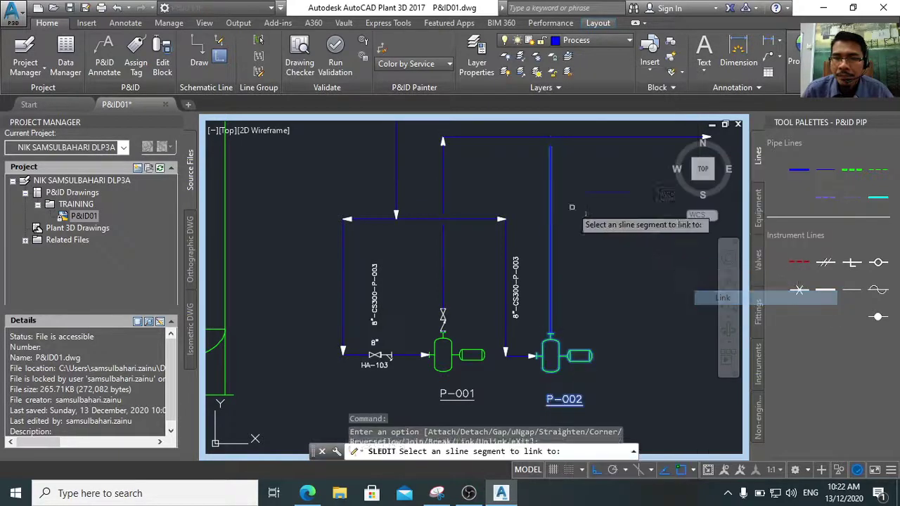
left_click(575, 139)
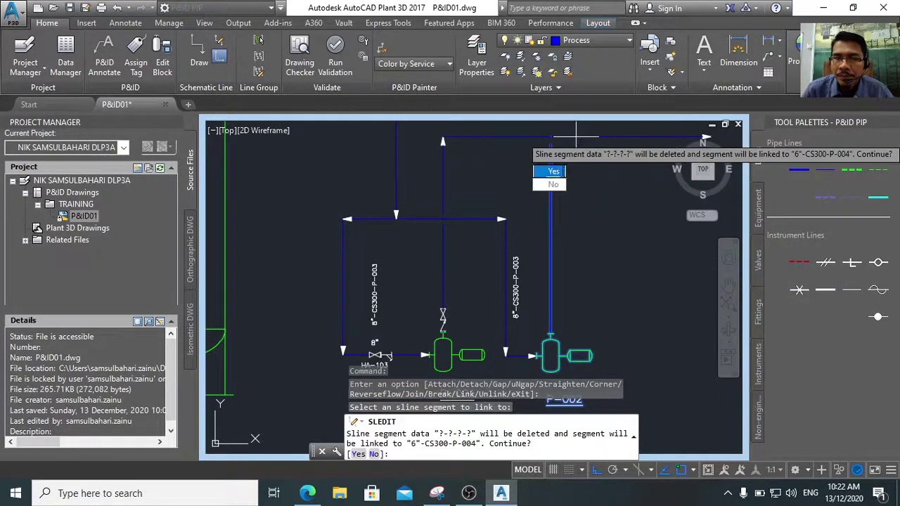
left_click(554, 172)
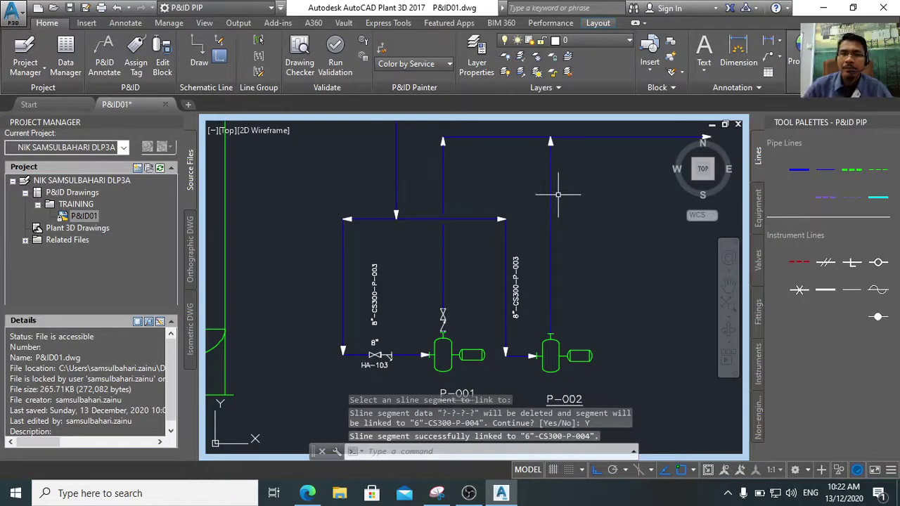
left_click(550, 202)
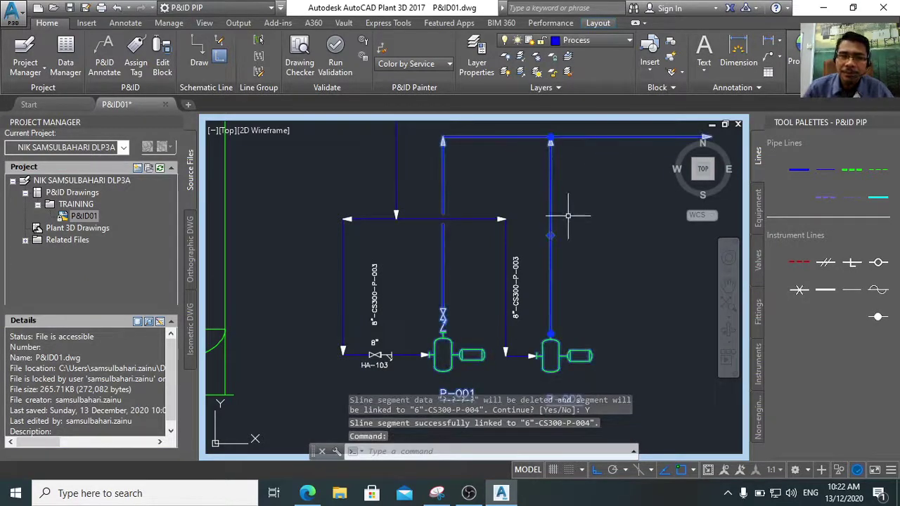
key("Escape")
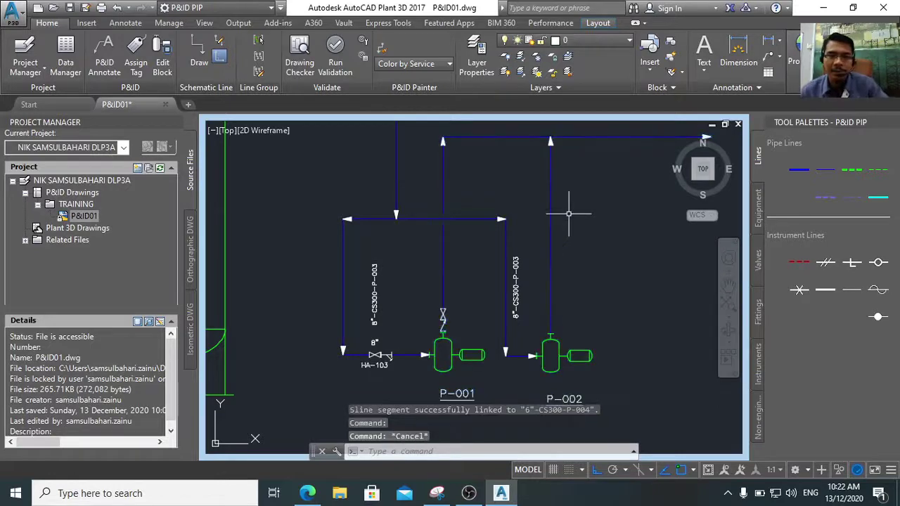
Assign the tag 6"-CS300-P-004 to the linked P-002 discharge line and place its annotation alongside the vertical run
left_click(550, 194)
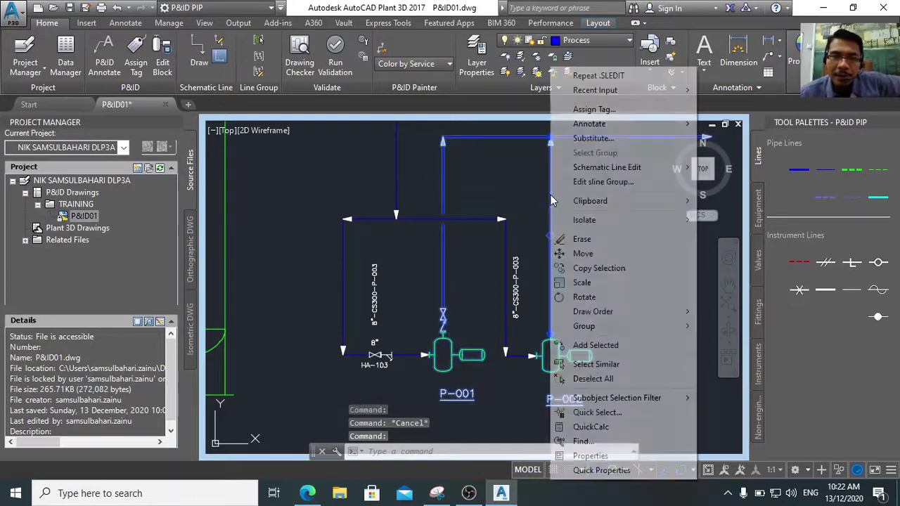
right_click(550, 194)
left_click(595, 110)
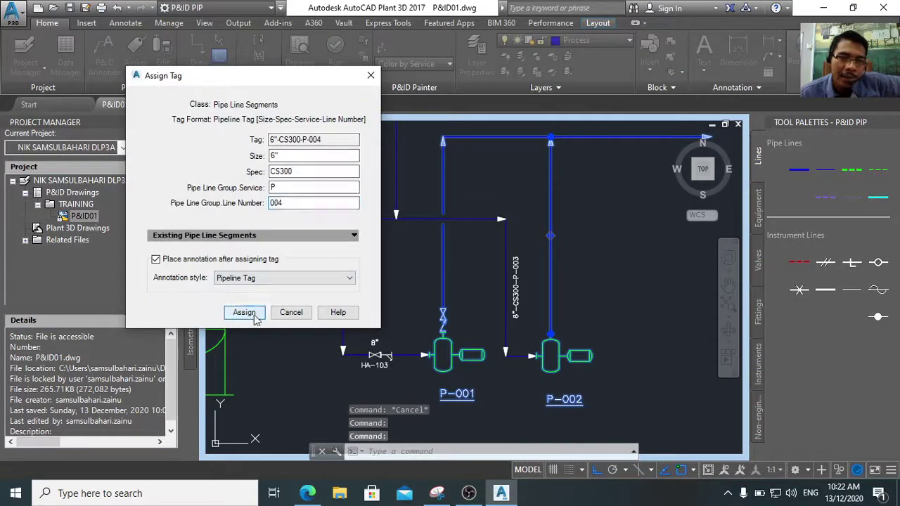
left_click(247, 314)
left_click(567, 236)
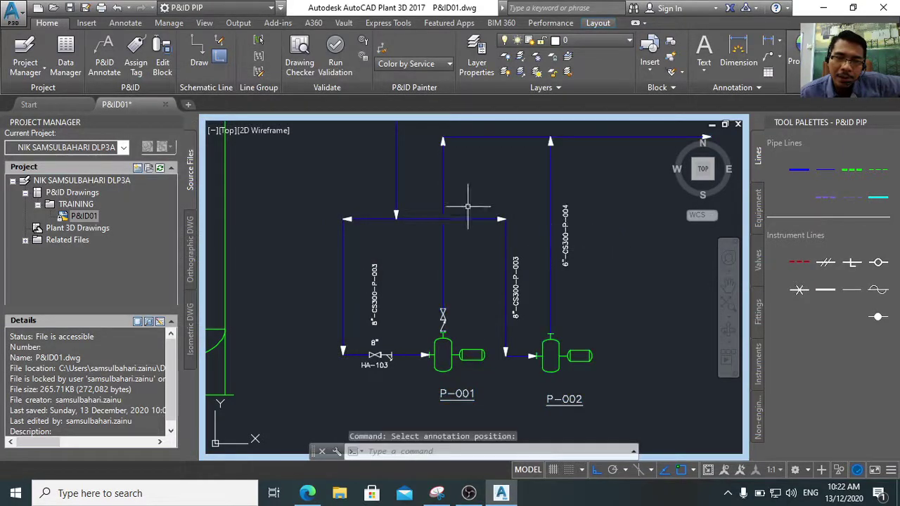
Assign the tag 6"-CS300-P-004 to the P-001 discharge line and place its annotation above the horizontal header
right_click(441, 195)
right_click(443, 196)
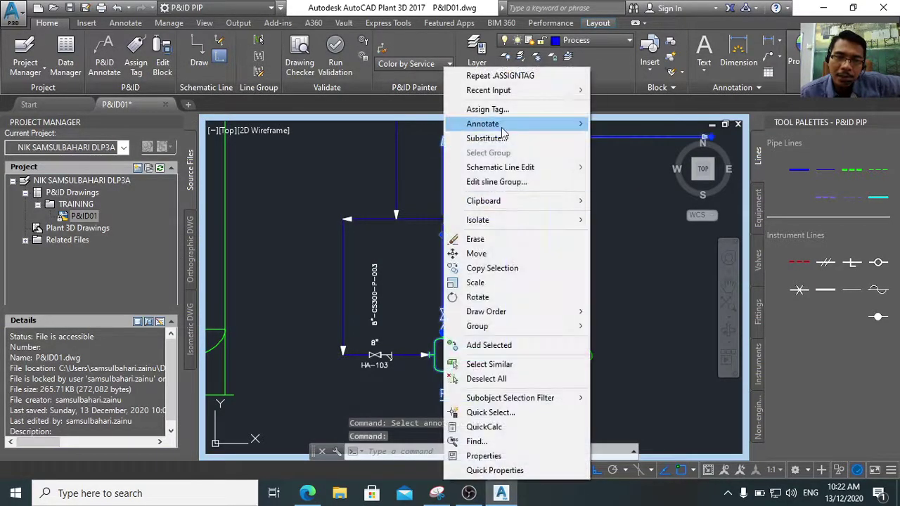
left_click(492, 110)
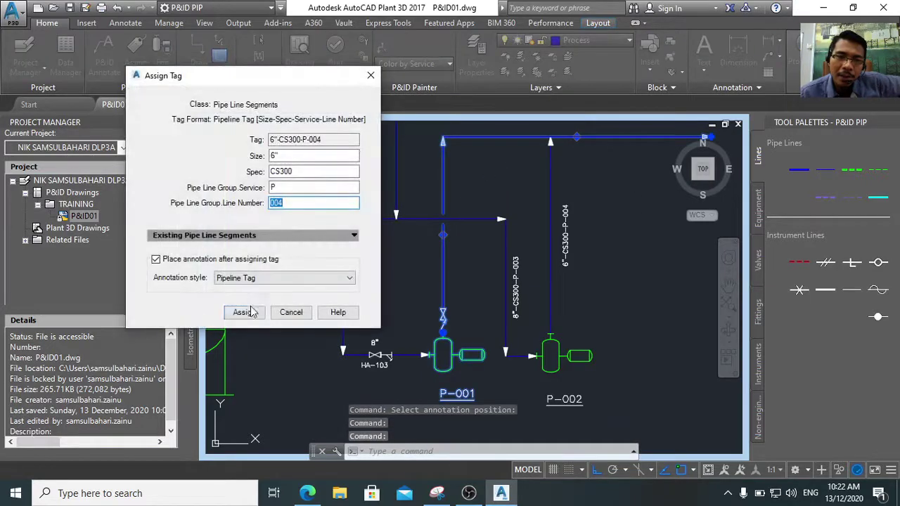
key("Return")
mouse_move(539, 157)
middle_mouse_down()
mouse_move(535, 232)
mouse_move(579, 259)
middle_mouse_up()
left_click(581, 257)
Bring up the valve symbols and look over the piping around V-001, E-001 and the two pumps
scroll(595, 275, "down", 3)
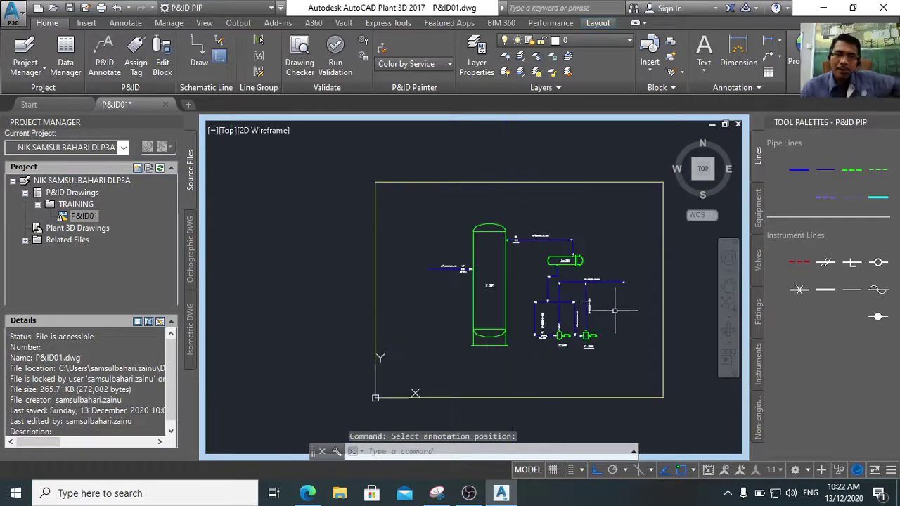
scroll(619, 312, "up", 5)
scroll(615, 312, "down", 8)
scroll(612, 311, "up", 5)
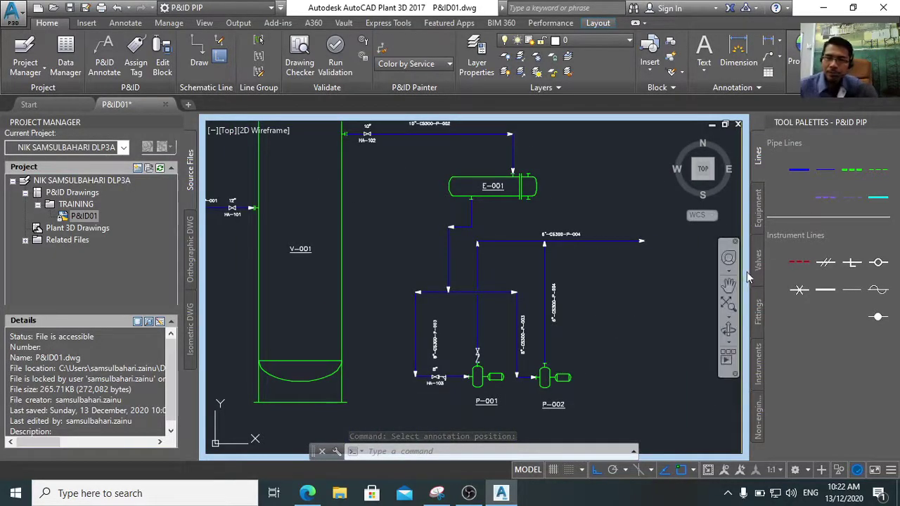
left_click(758, 276)
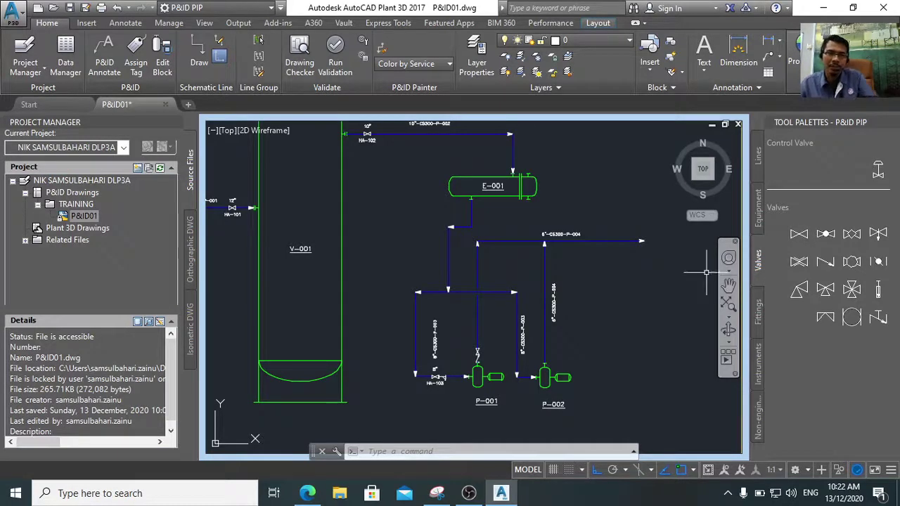
scroll(706, 272, "down", 4)
scroll(438, 247, "up", 5)
middle_click_drag(438, 247, 439, 390)
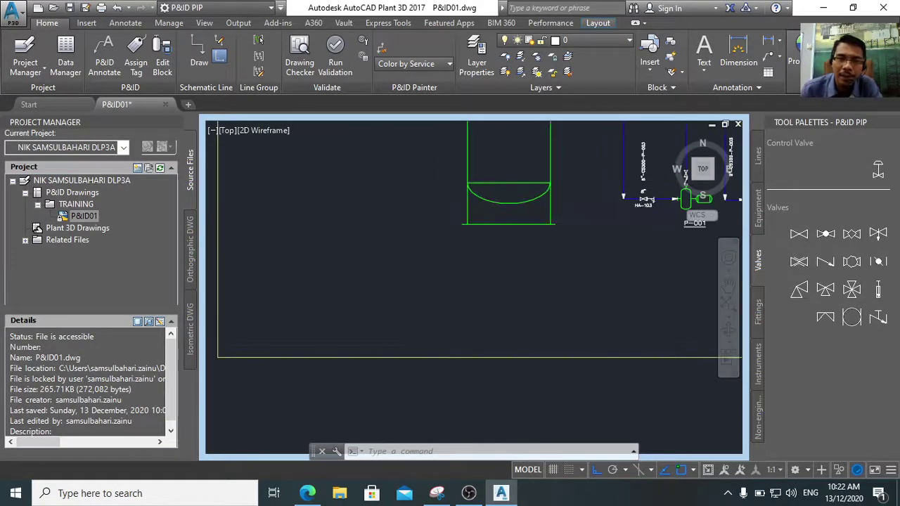
middle_click_drag(586, 243, 394, 437)
middle_click_drag(466, 354, 425, 422)
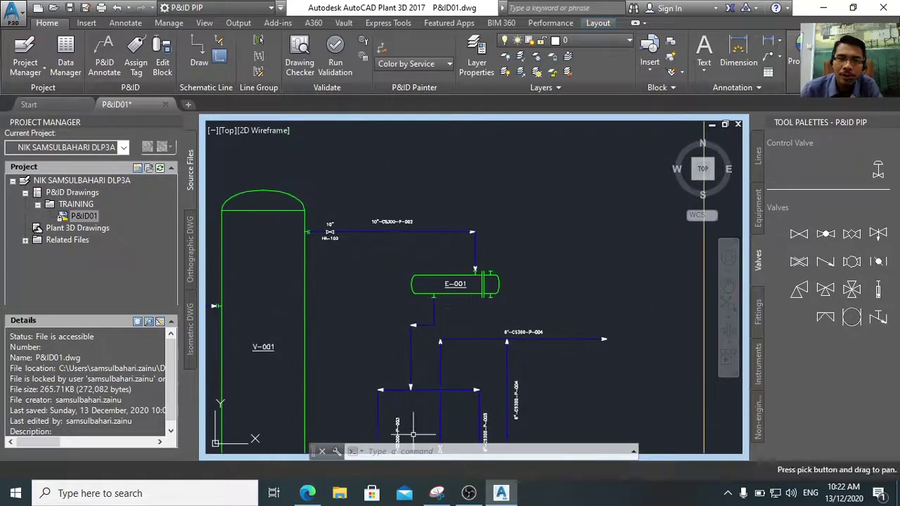
scroll(480, 294, "up", 2)
scroll(502, 297, "down", 1)
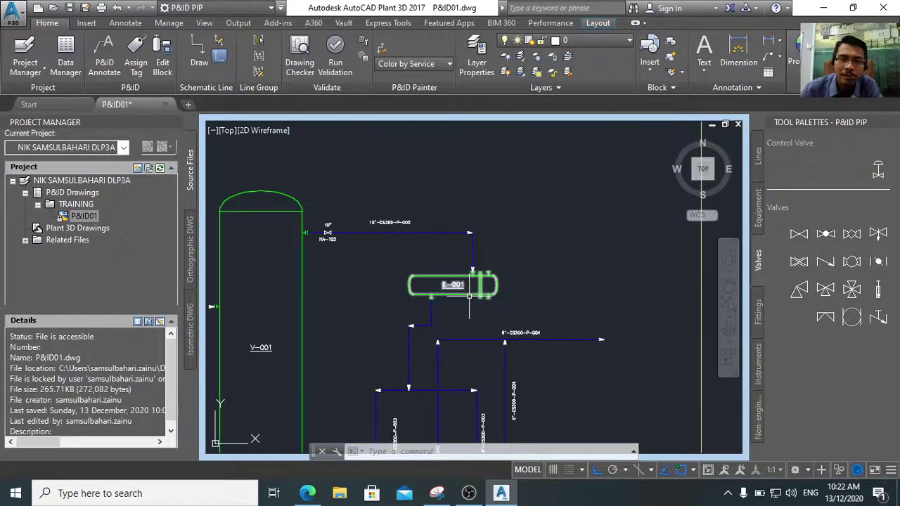
Draw a thick blue pipe line from the top of E-001 up past the 10"-CS300-P-002 line and horizontally to the right
scroll(526, 217, "up", 1)
left_click(758, 167)
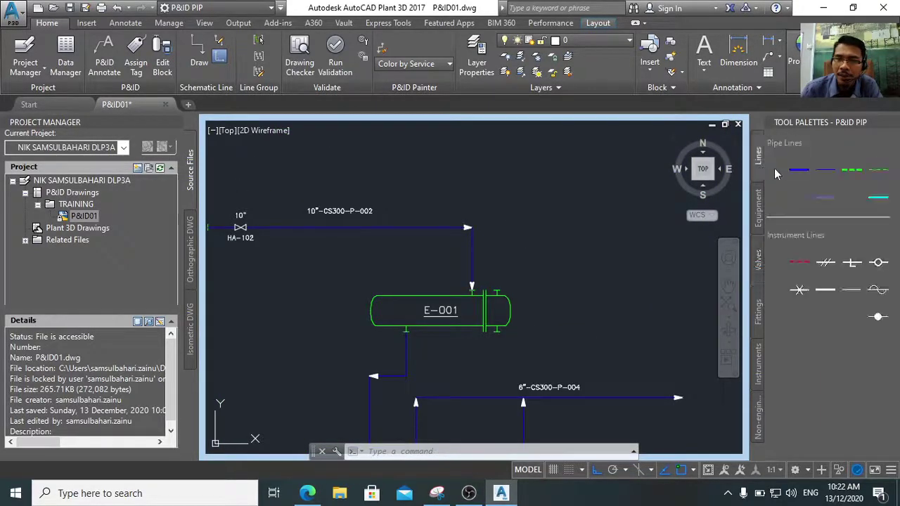
left_click(799, 169)
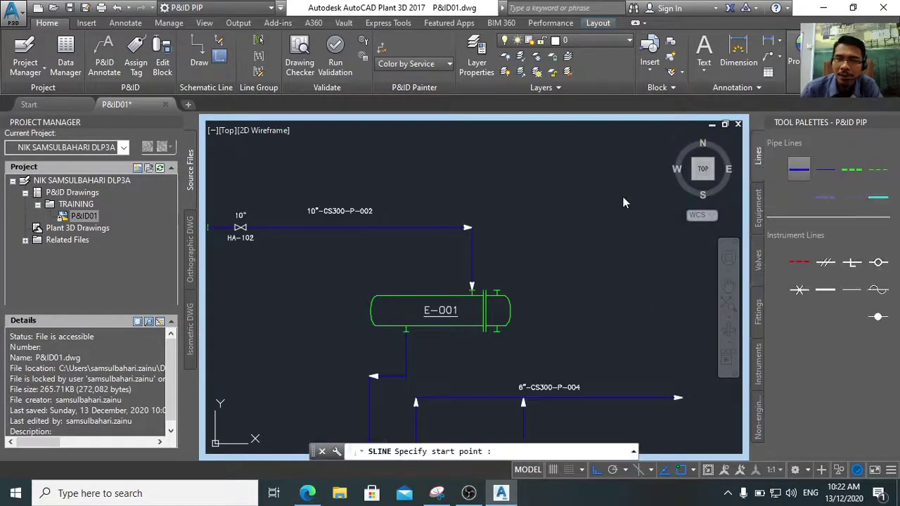
left_click(430, 296)
left_click(441, 170)
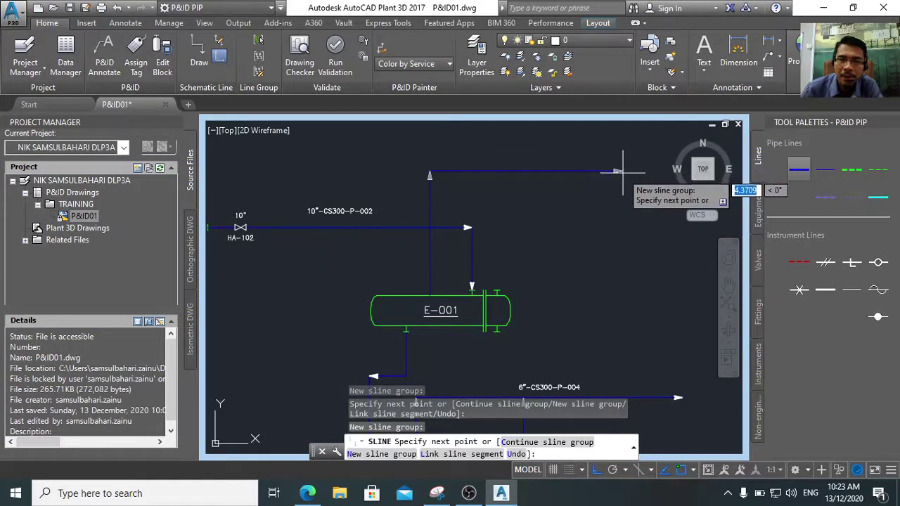
middle_click_drag(621, 169, 554, 187)
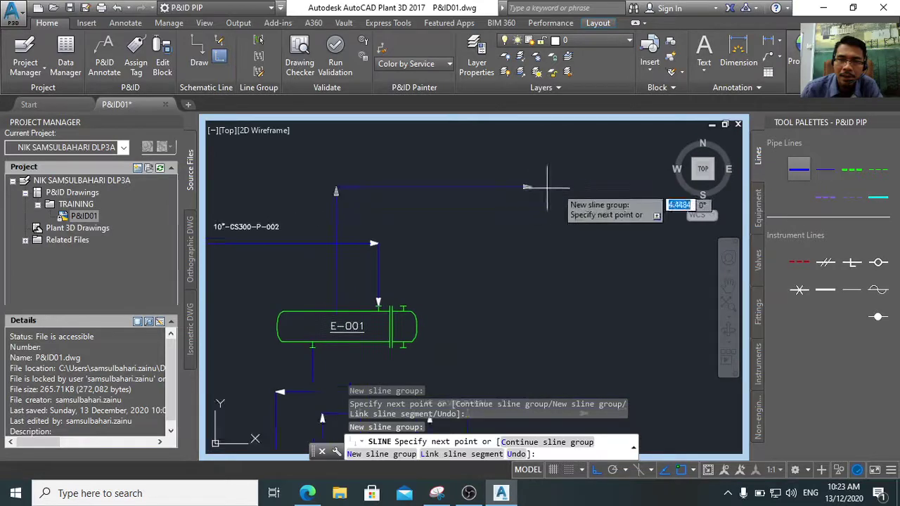
left_click(635, 186)
key("Return")
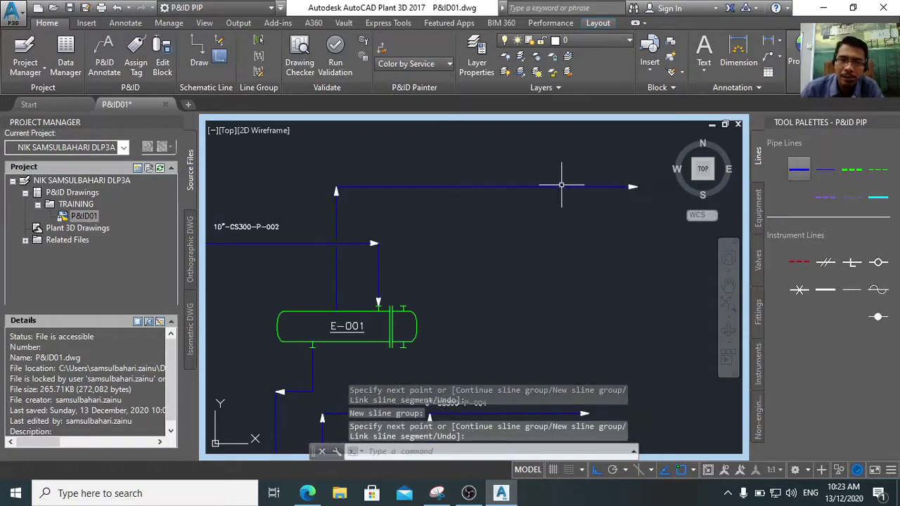
Start assigning a tag to the new E-001 top line, with size 4" and spec CS300
left_click(560, 187)
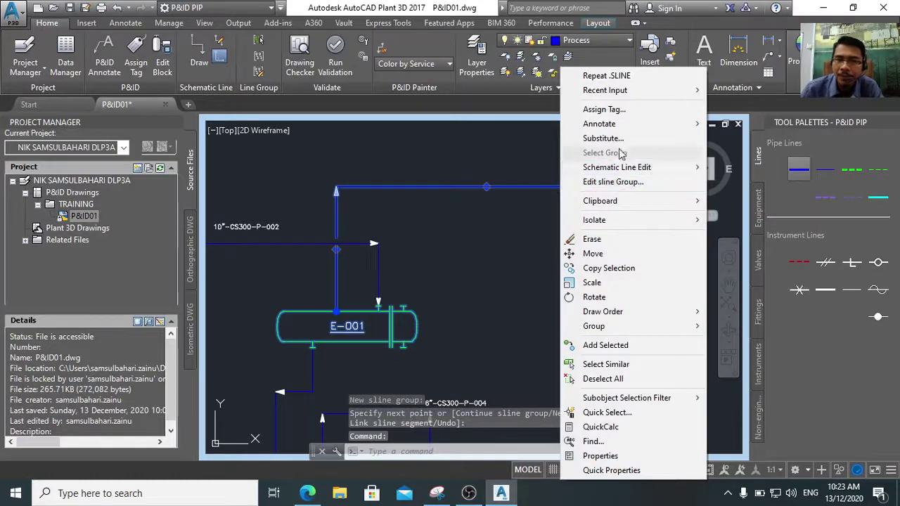
mouse_move(624, 127)
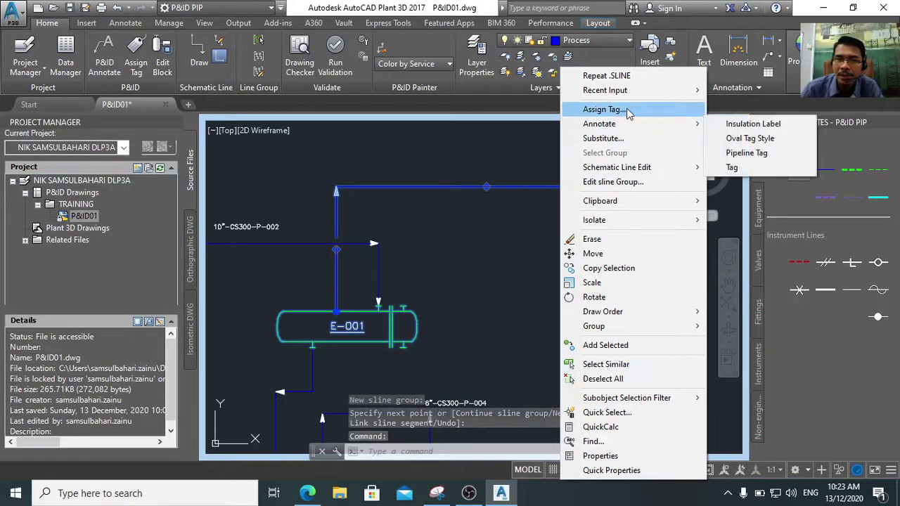
left_click(615, 110)
left_click(342, 158)
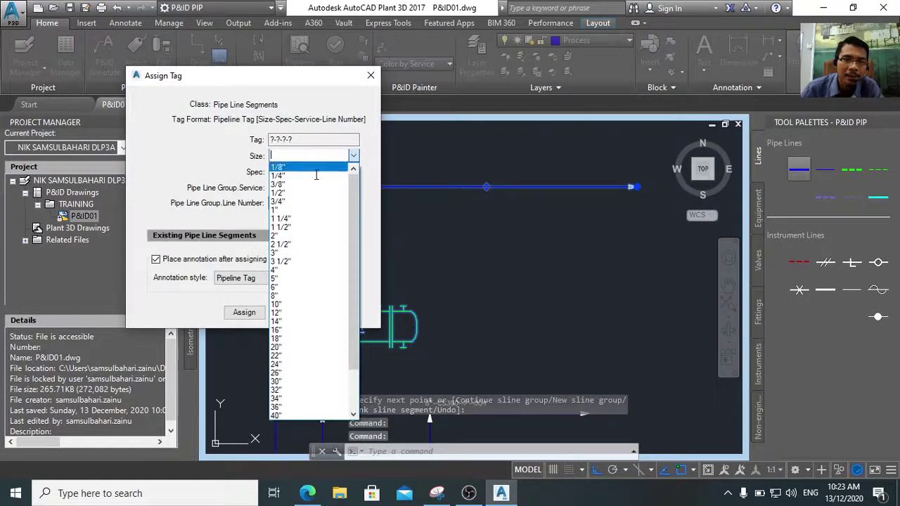
left_click(294, 270)
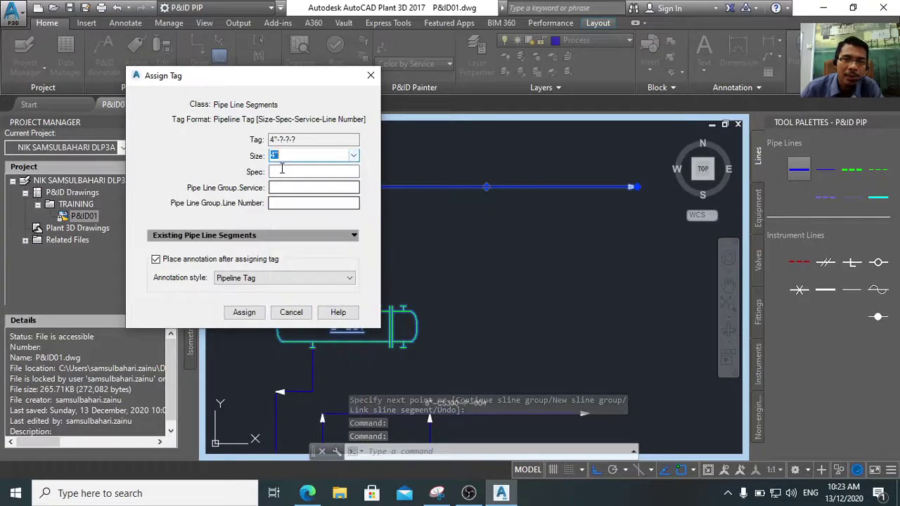
left_click(280, 170)
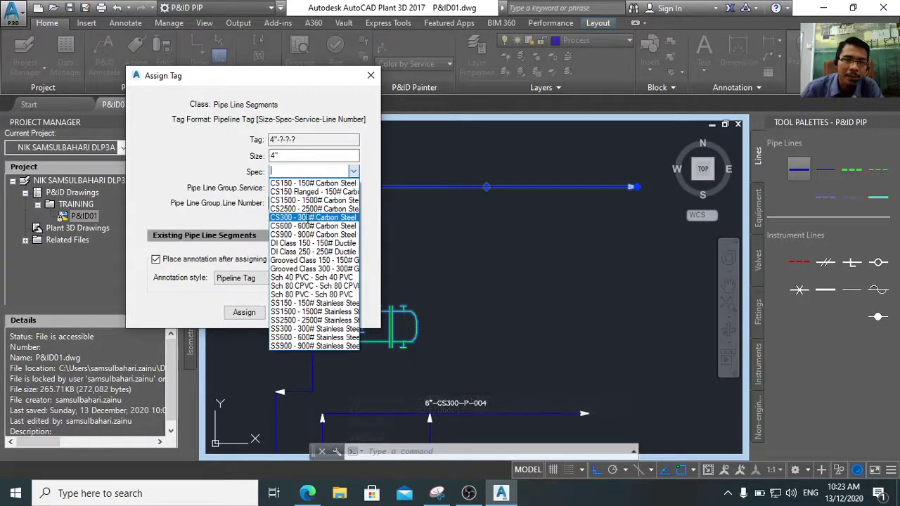
left_click(310, 217)
Complete the line's tag with service P - General Process and line number 005, placing its annotation above the horizontal run
left_click(302, 187)
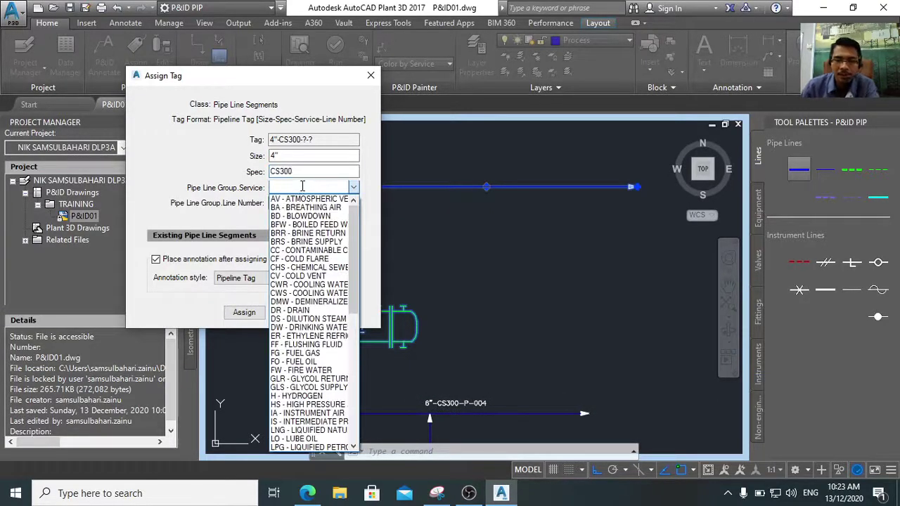
scroll(308, 267, "down", 2)
type("P")
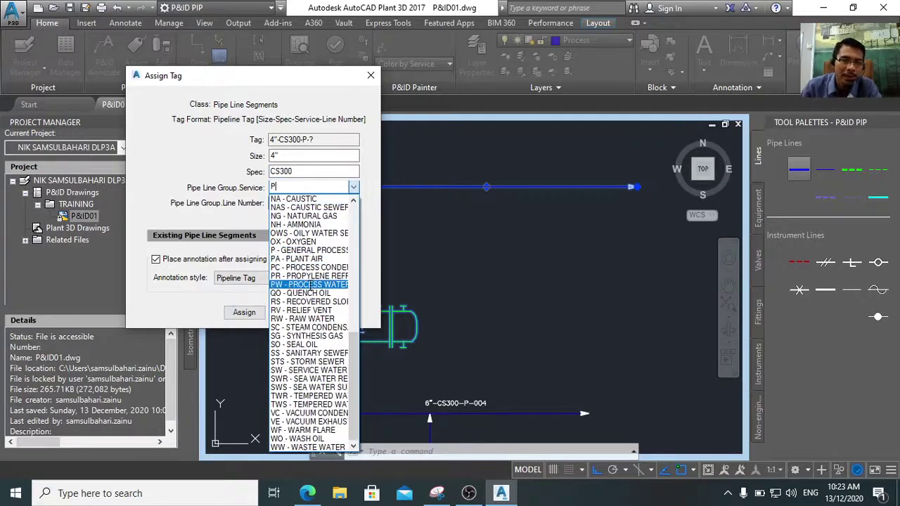
left_click(310, 250)
left_click(287, 202)
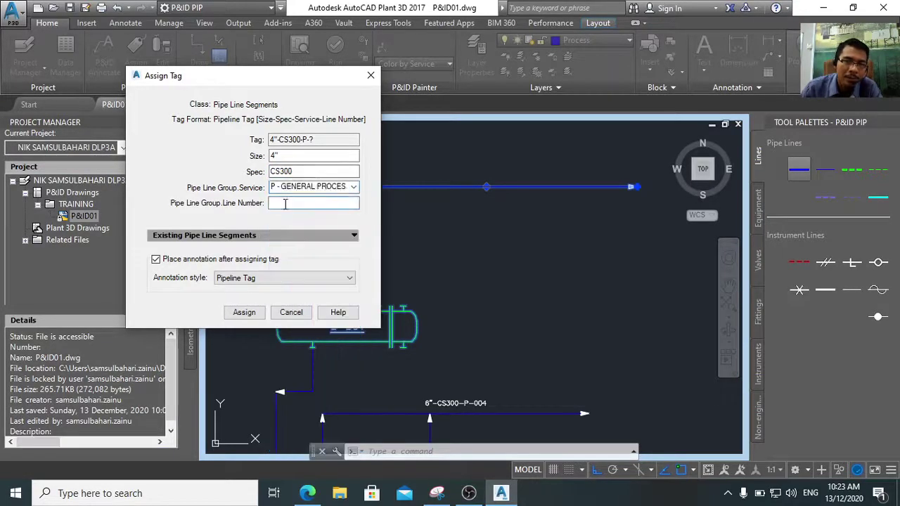
type("00")
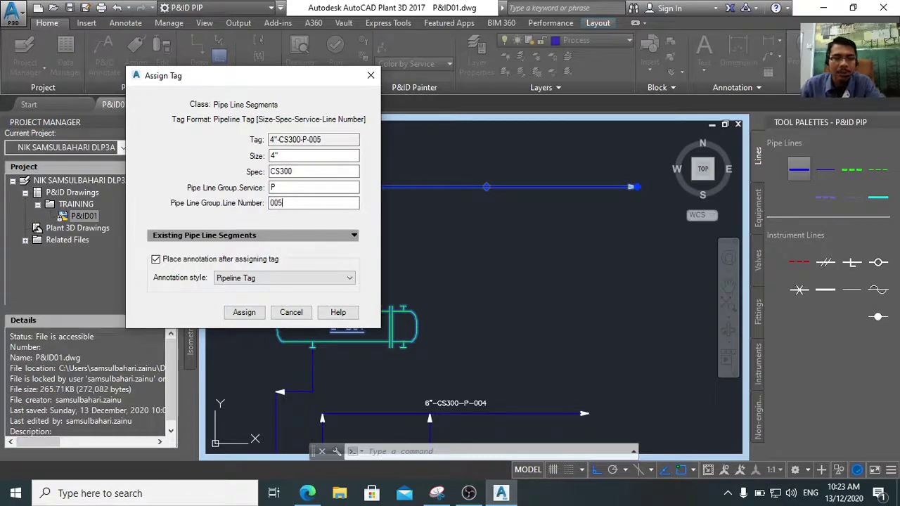
type("5")
left_click(244, 312)
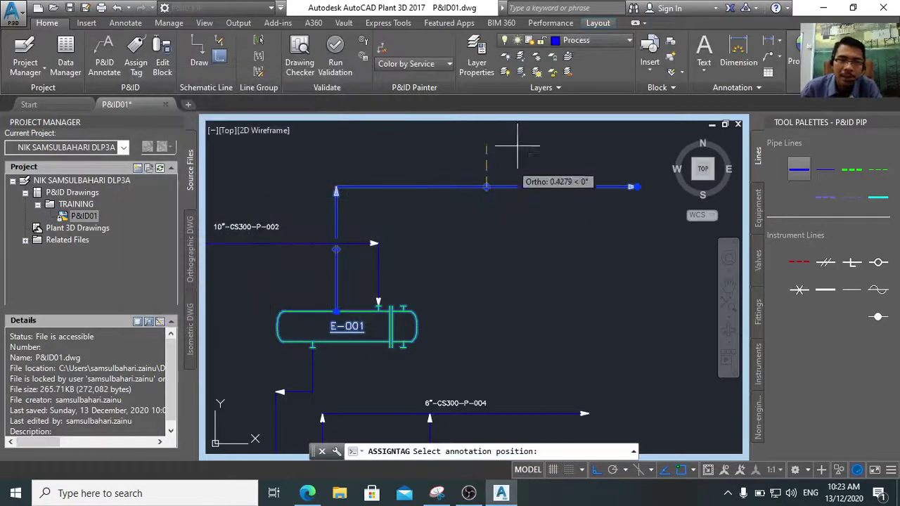
left_click(484, 176)
Move the 4"-CS300-P-005 annotation closer to its pipe line and farther left along the horizontal run
scroll(508, 200, "up", 2)
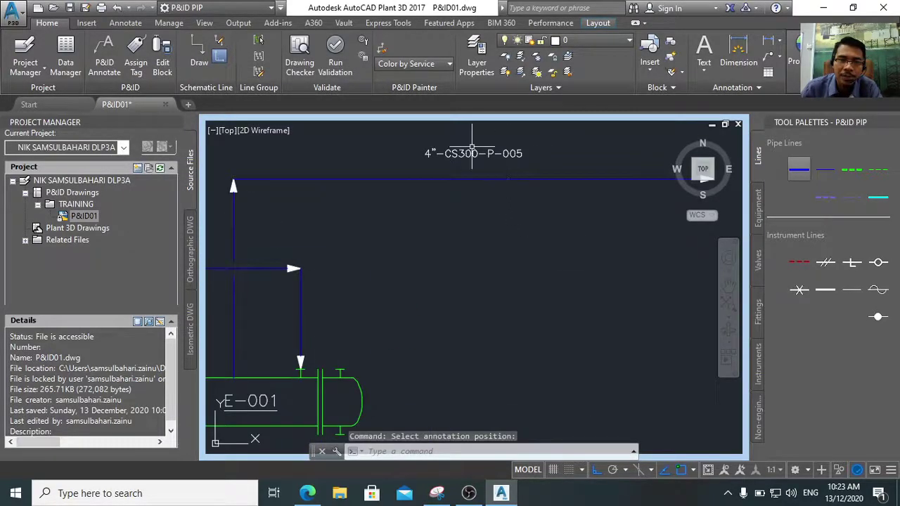
middle_click_drag(528, 183, 483, 229)
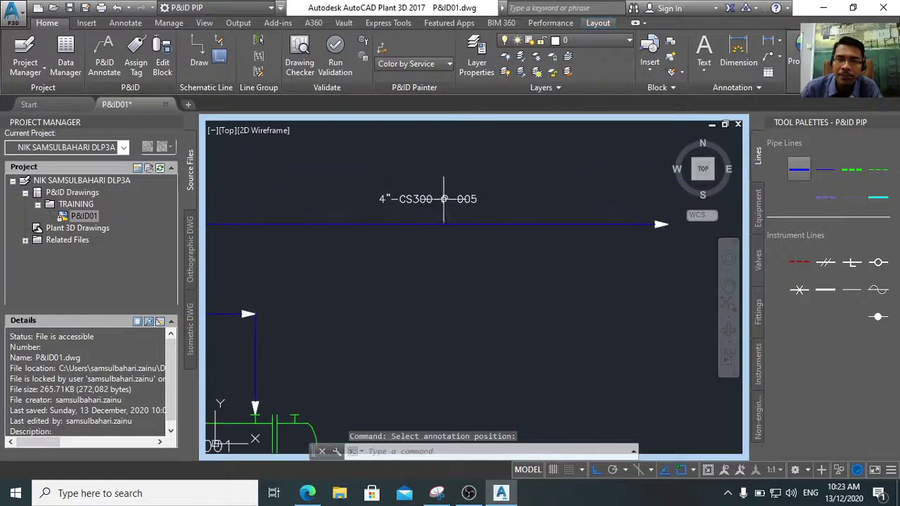
left_click(425, 199)
left_click(428, 199)
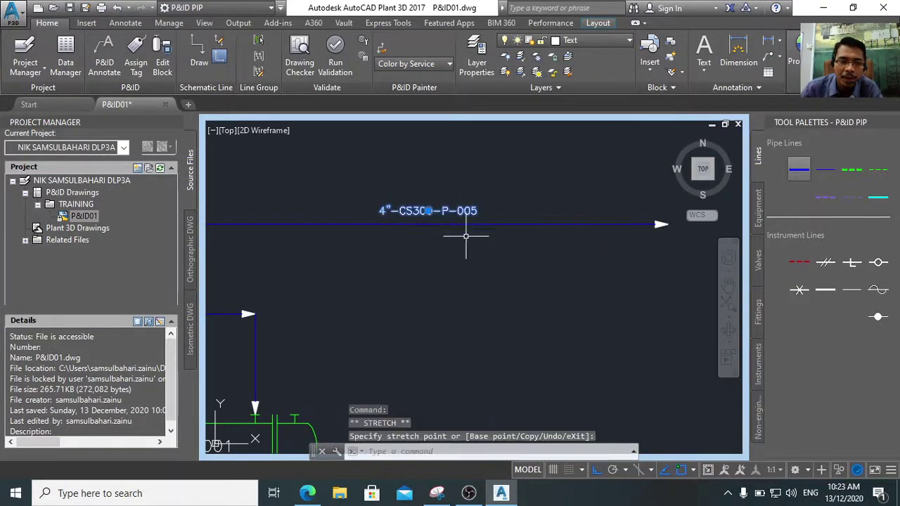
key("Escape")
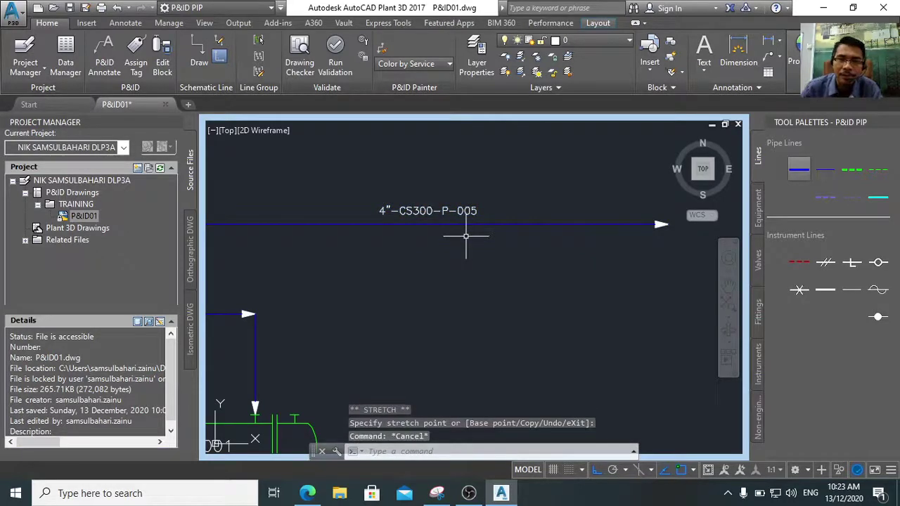
left_click(415, 211)
left_click(427, 210)
left_click(304, 211)
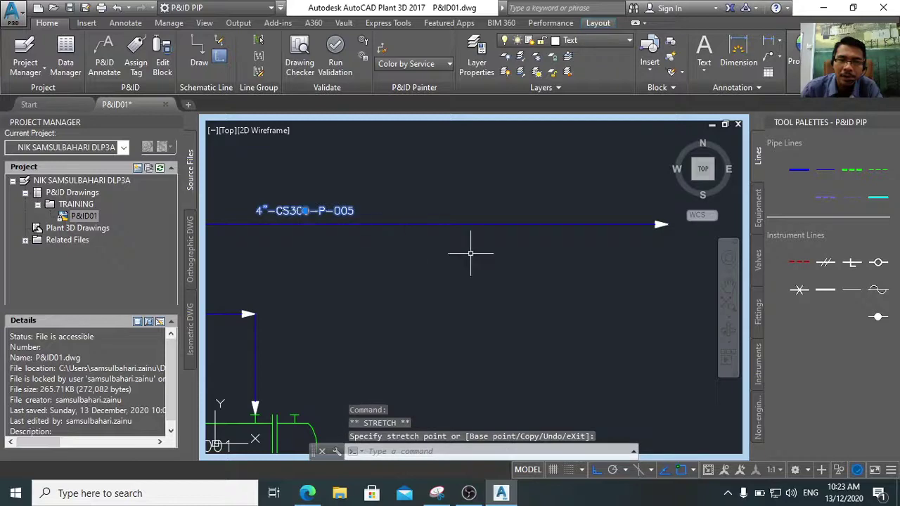
Insert a control valve with a Globe Valve body and Diaphragm Actuator on line 4"-CS300-P-005, placing its CV balloon above the actuator
left_click(757, 259)
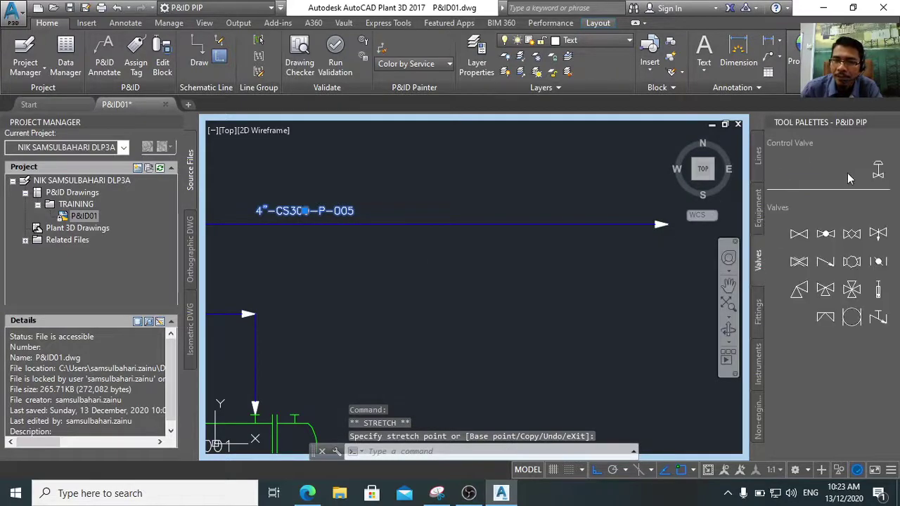
left_click(884, 173)
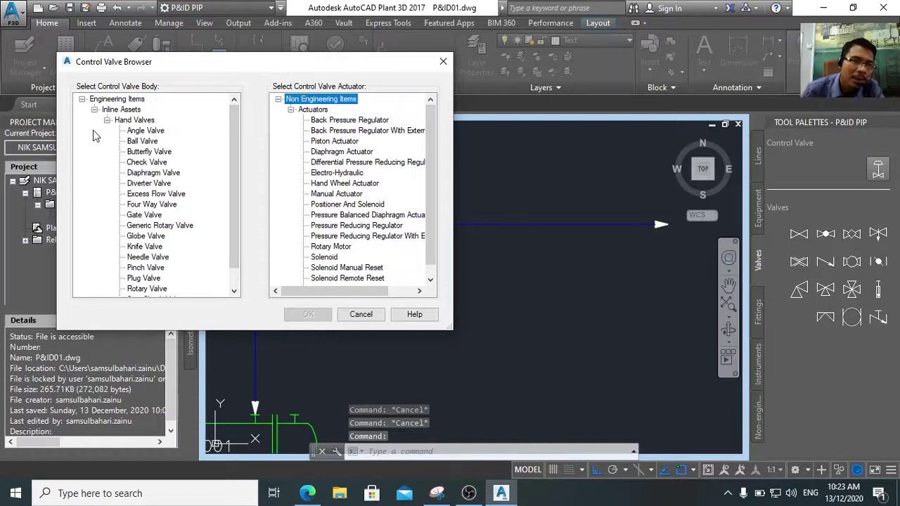
left_click(147, 237)
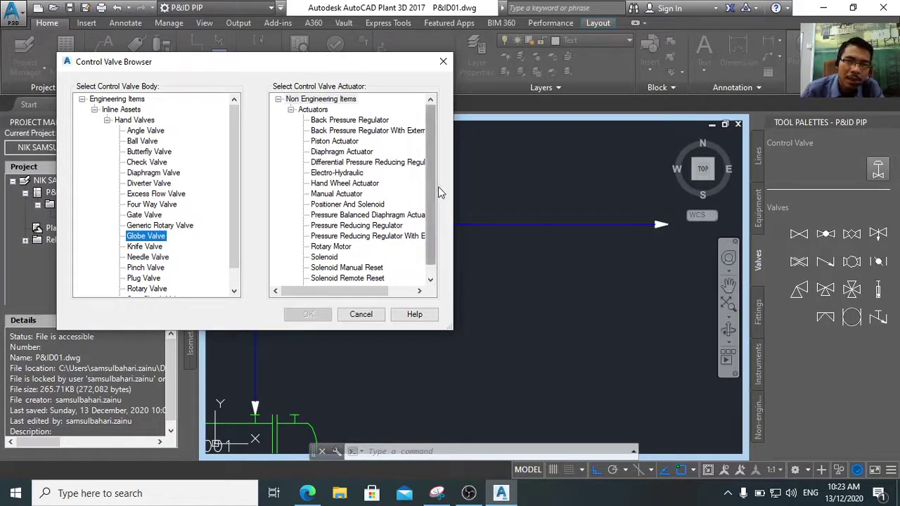
left_click_drag(435, 200, 434, 223)
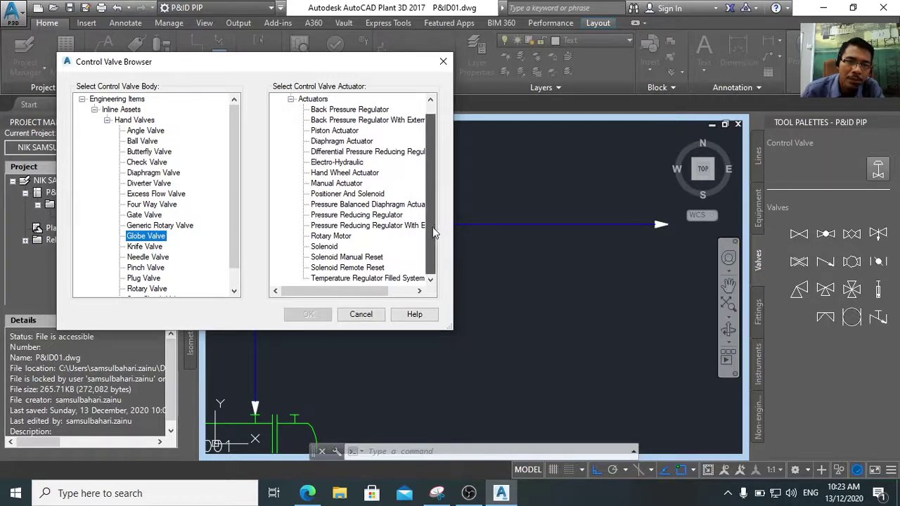
left_click(343, 141)
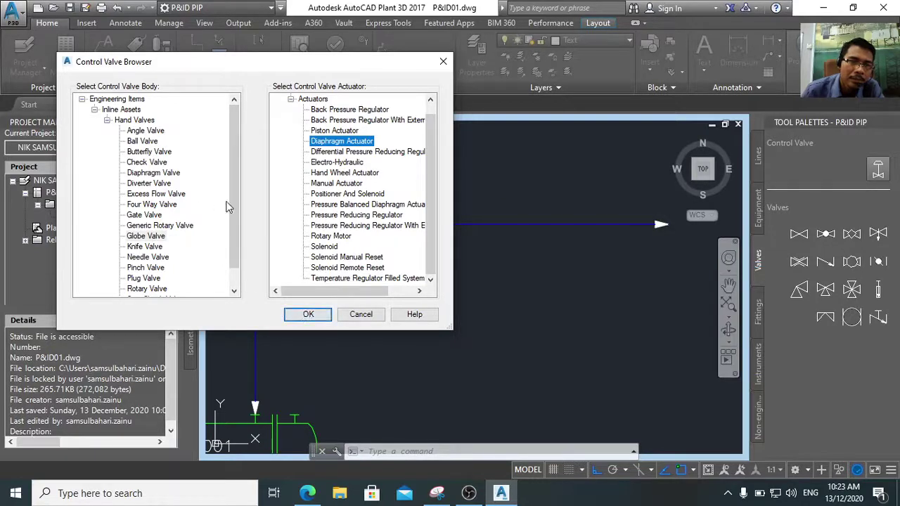
left_click(145, 236)
left_click(343, 141)
left_click(308, 314)
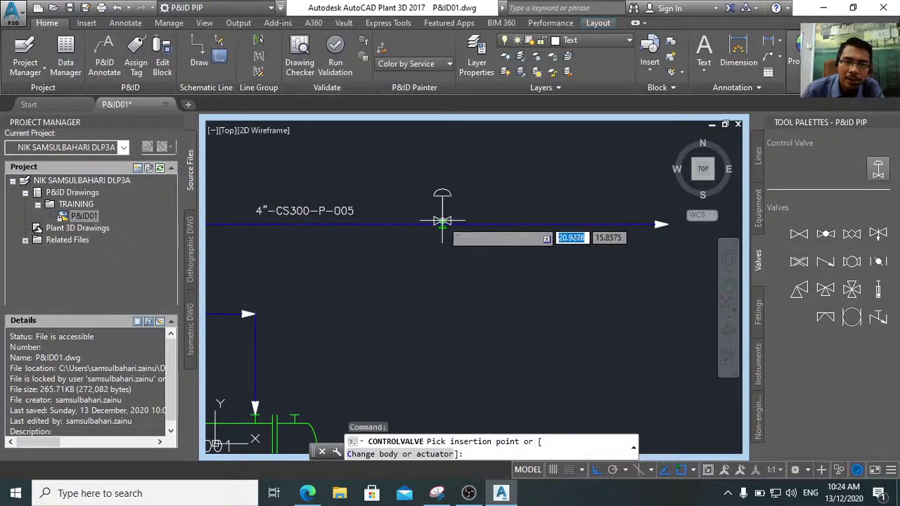
left_click(449, 224)
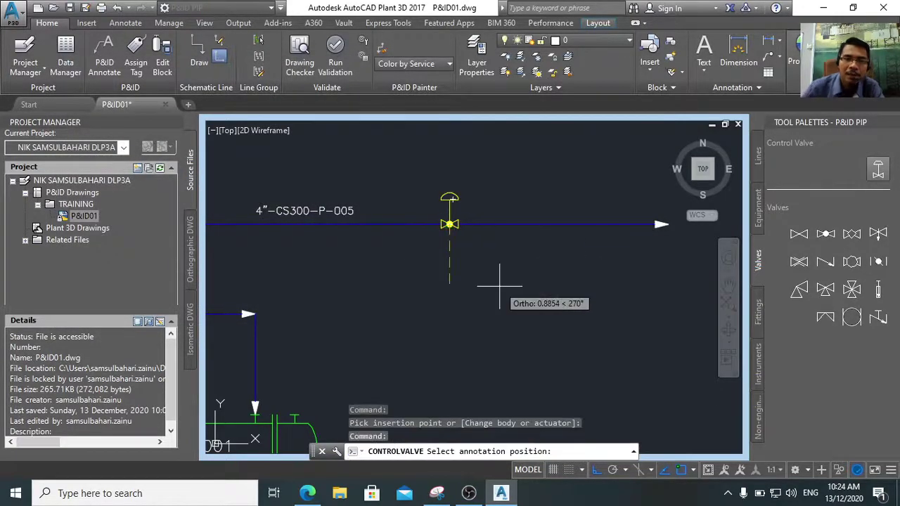
left_click(456, 175)
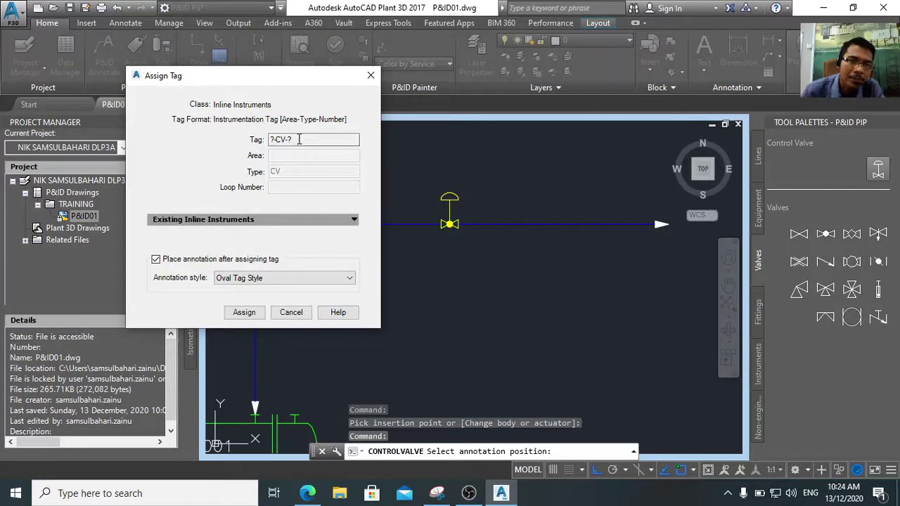
Place the control valve's incomplete oval tag below the valve, and erase that annotation
left_click(250, 313)
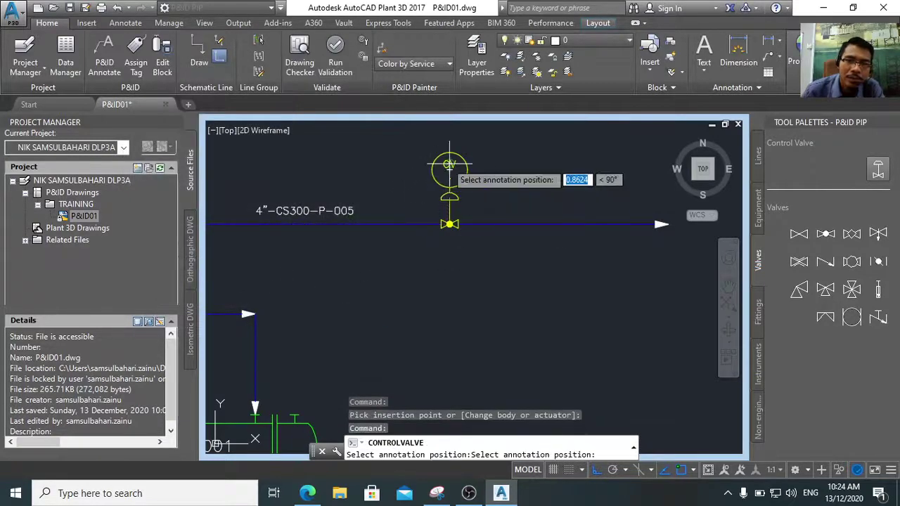
left_click(463, 261)
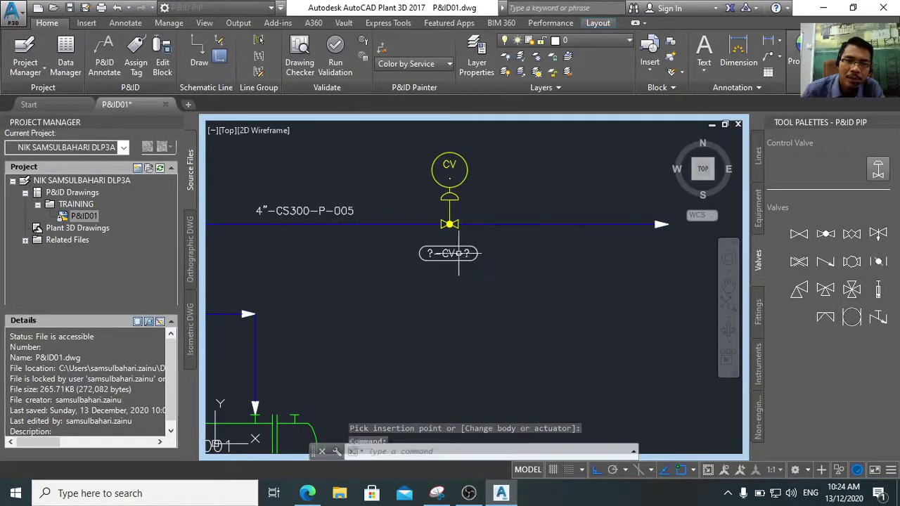
left_click(453, 253)
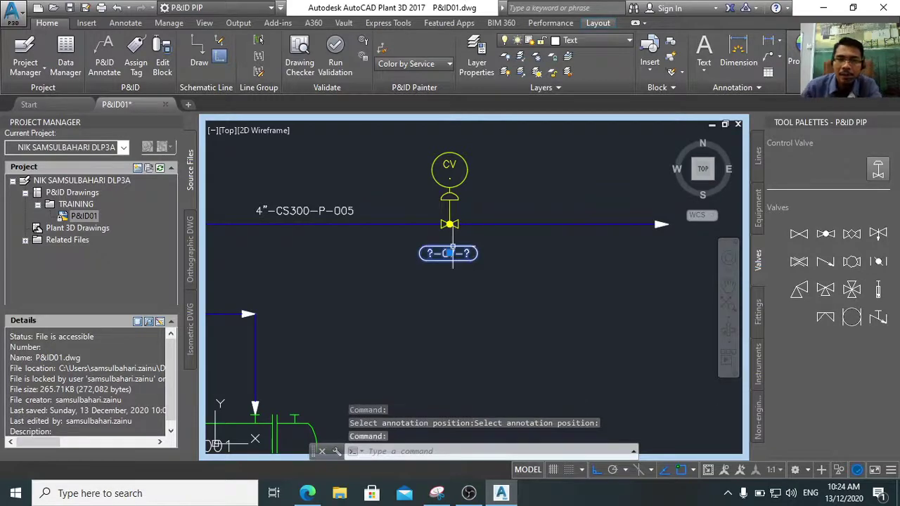
key("Delete")
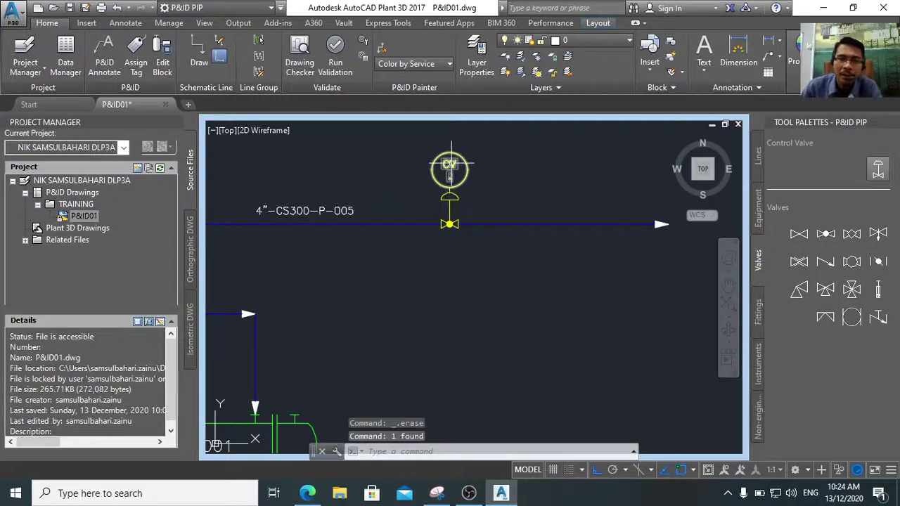
Edit the control valve's CV balloon annotation and set its loop number to 001
left_click(451, 164)
right_click(450, 164)
left_click(503, 137)
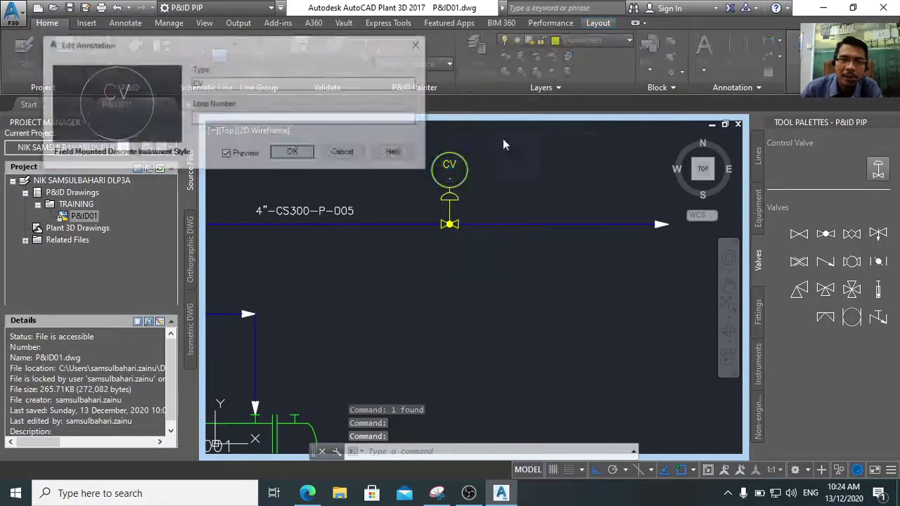
left_click(204, 119)
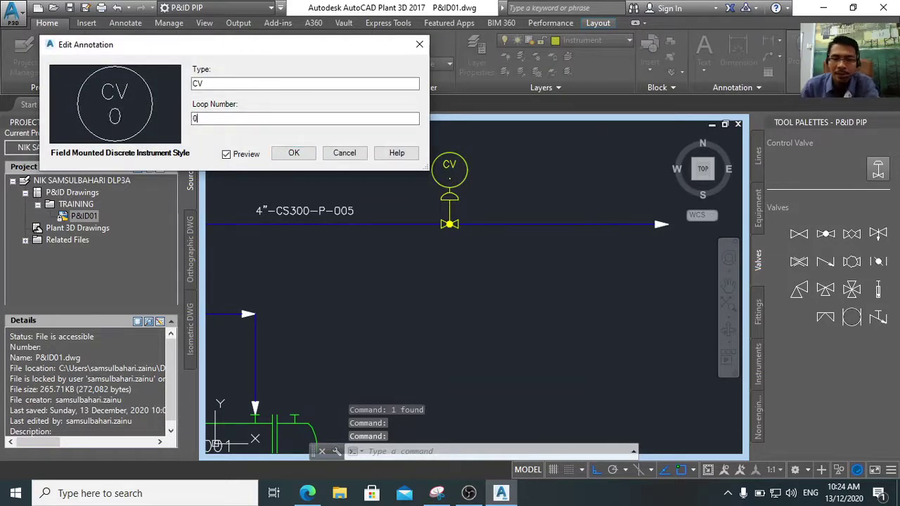
type("001")
left_click(294, 152)
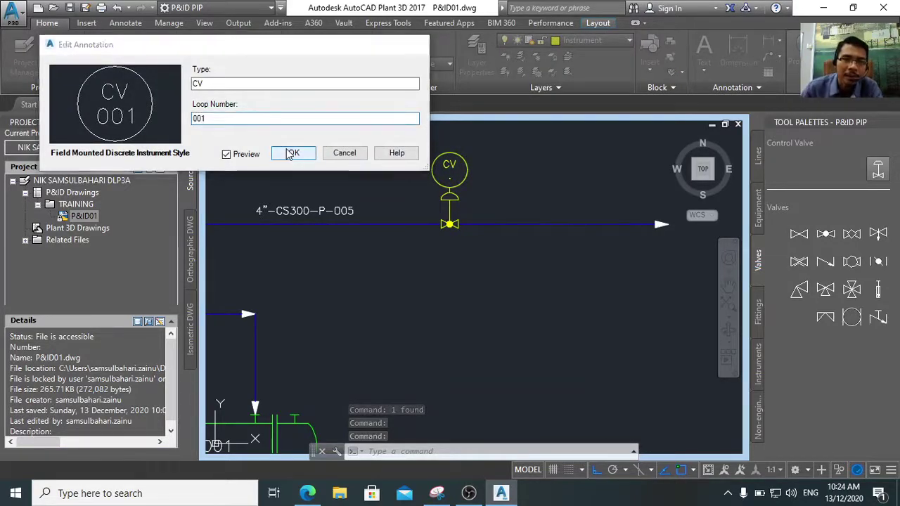
Move the 4"-CS300-P-005 annotation farther left along its horizontal pipe run, close to the line's upward-flow corner
left_click(756, 169)
mouse_move(353, 244)
middle_mouse_down()
mouse_move(410, 272)
mouse_move(413, 304)
middle_mouse_up()
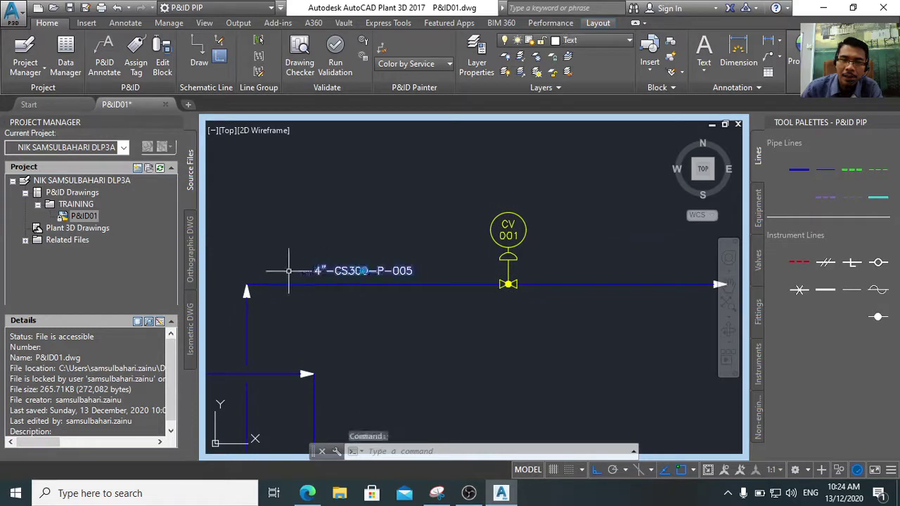
left_click(364, 270)
left_click(363, 270)
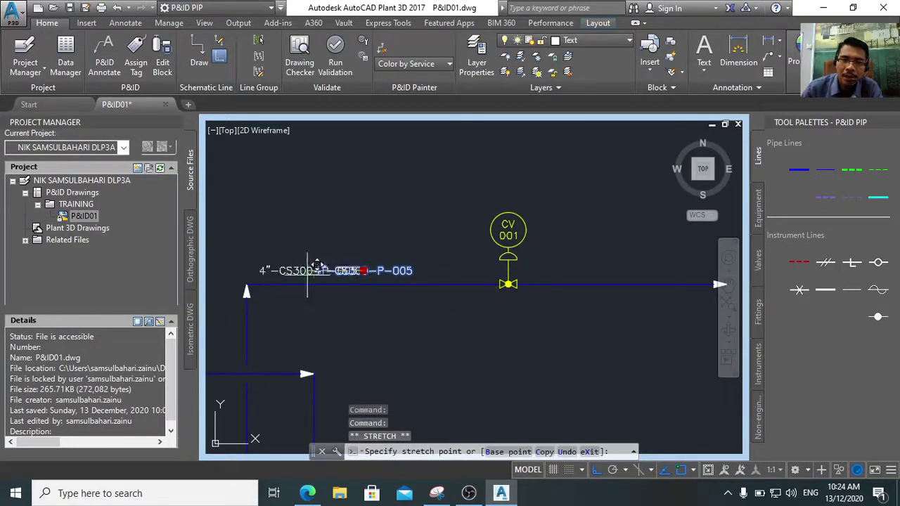
left_click(353, 282)
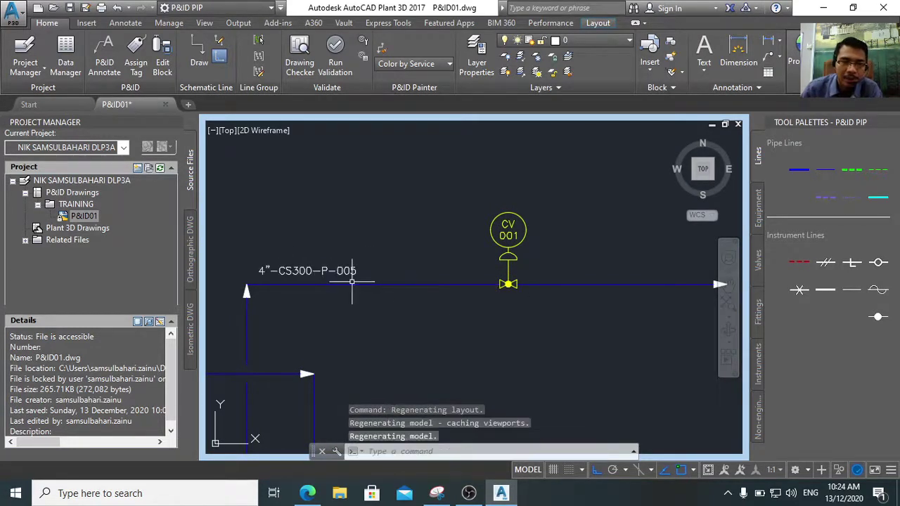
key("Escape")
Draw a secondary pipe line as a U-shaped bypass below the control valve, starting and ending on line 4"-CS300-P-005
scroll(474, 328, "down", 3)
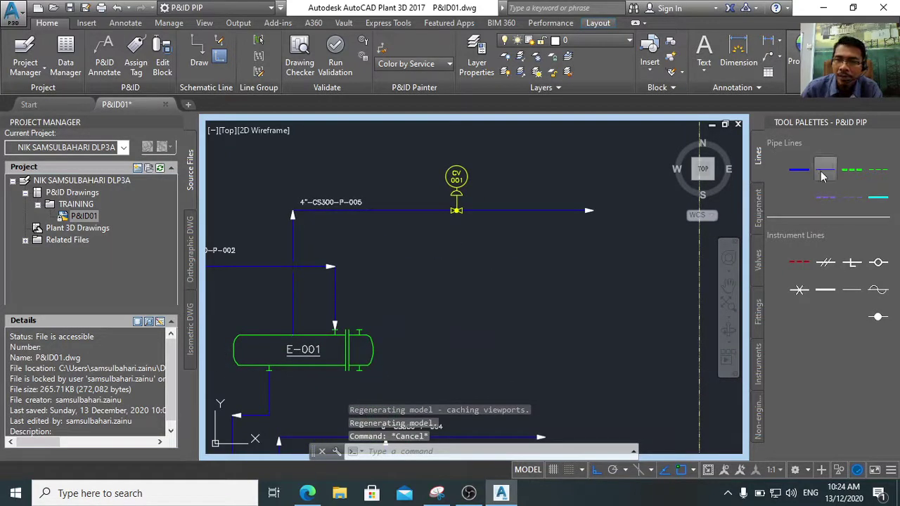
left_click(825, 171)
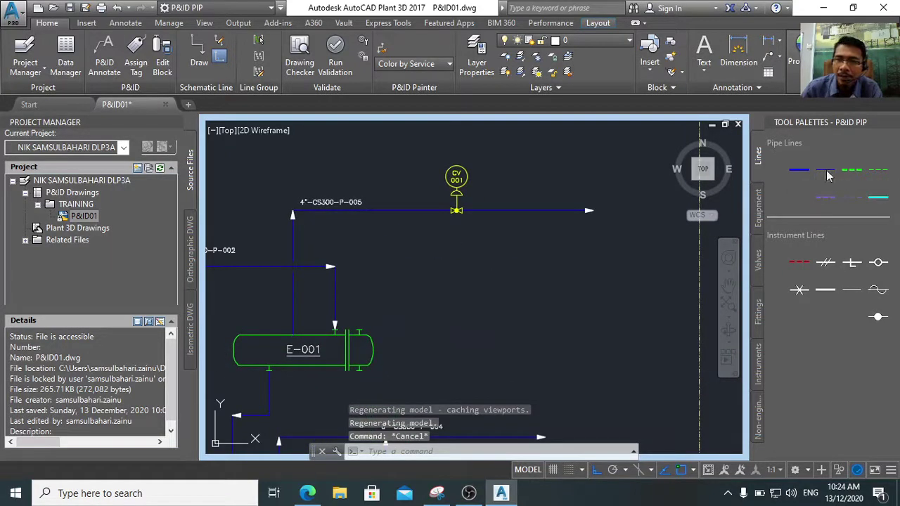
left_click(381, 210)
left_click(381, 271)
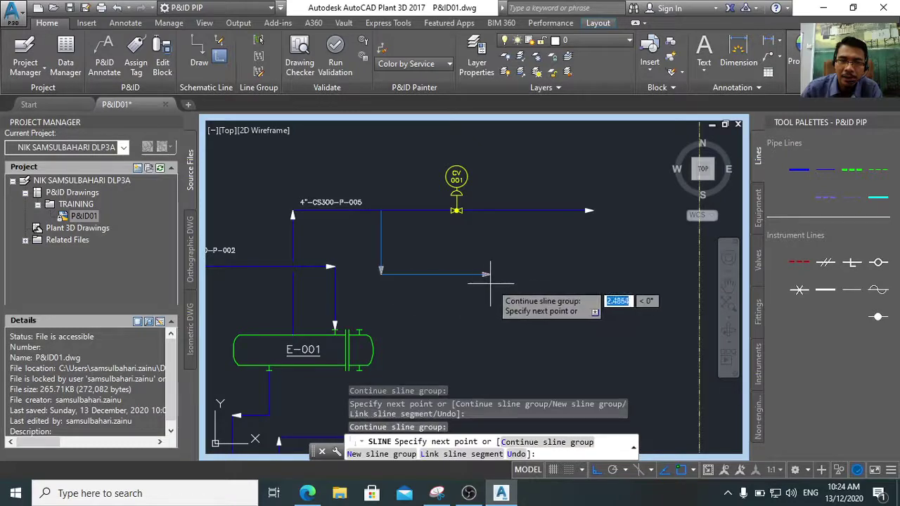
left_click(512, 274)
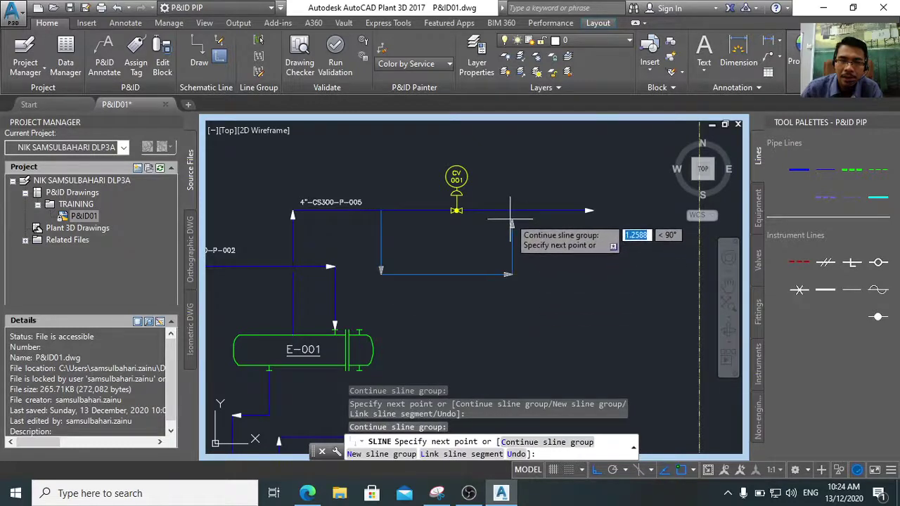
left_click(512, 210)
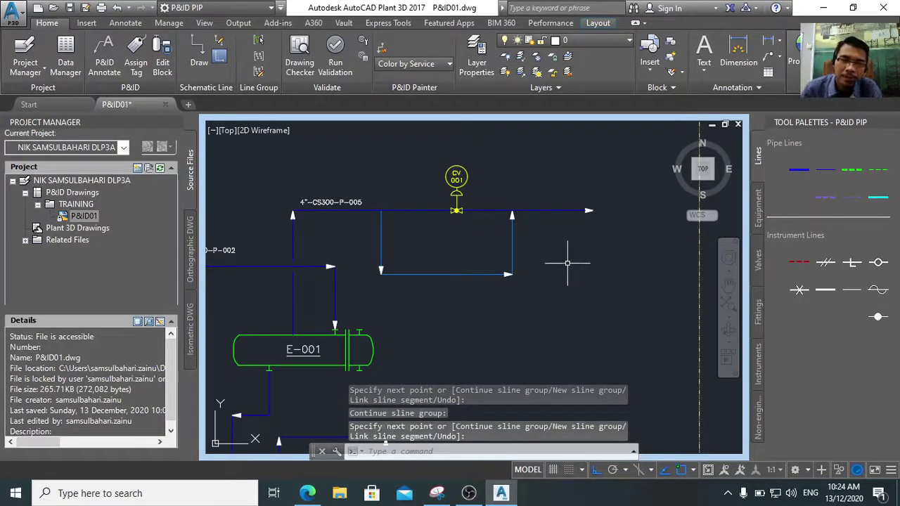
Shift the bypass loop's upstream vertical leg slightly toward the control valve
left_click(378, 231)
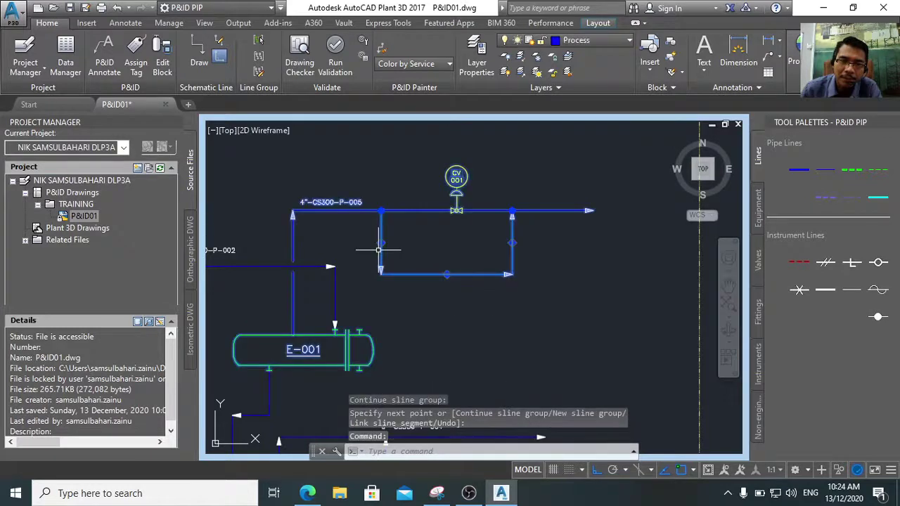
left_click(380, 242)
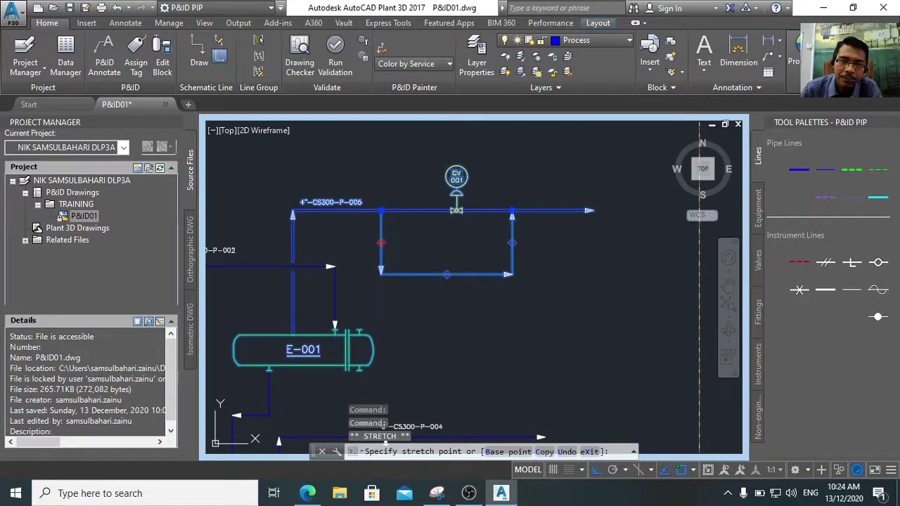
key("Escape")
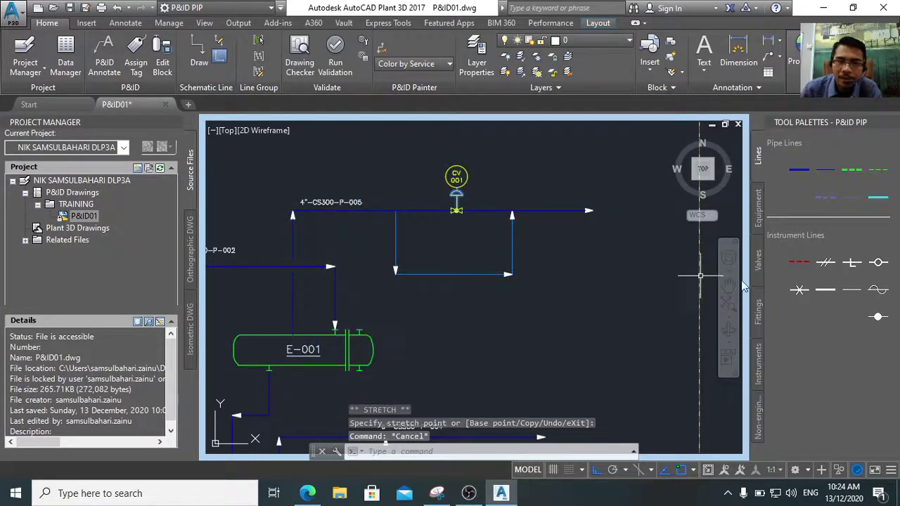
Insert a globe valve on the bypass loop's horizontal run, directly below the control valve
left_click(755, 269)
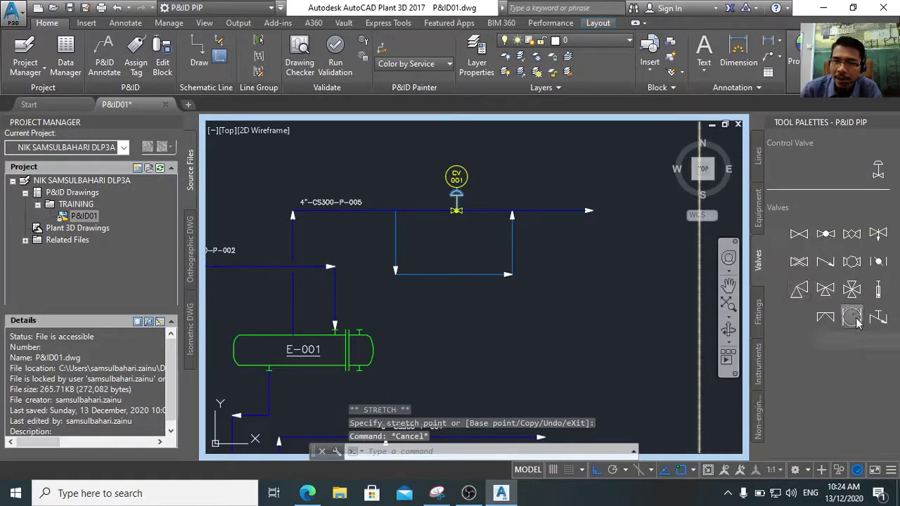
left_click(826, 240)
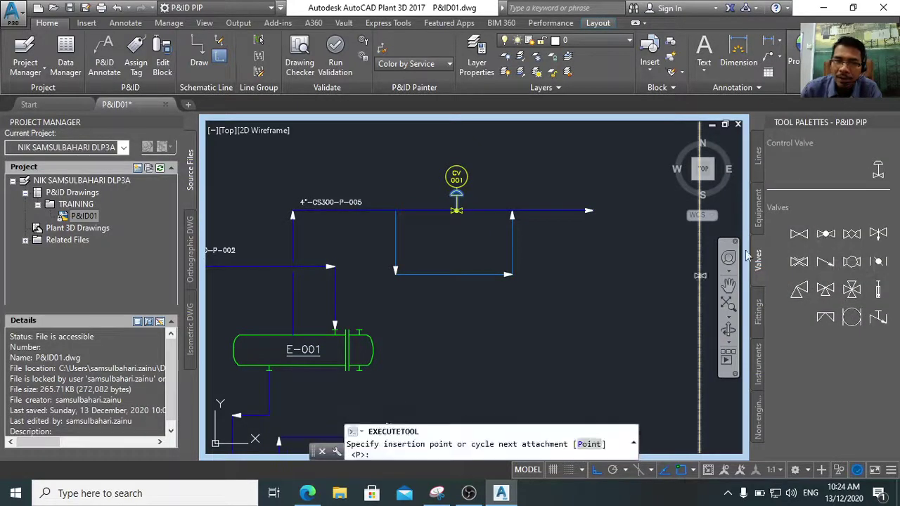
left_click(465, 282)
scroll(456, 284, "up", 3)
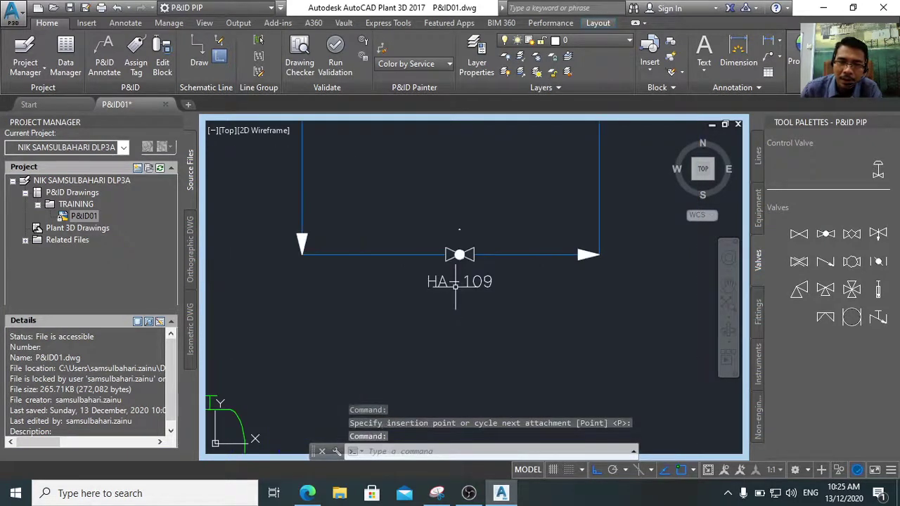
scroll(456, 285, "down", 3)
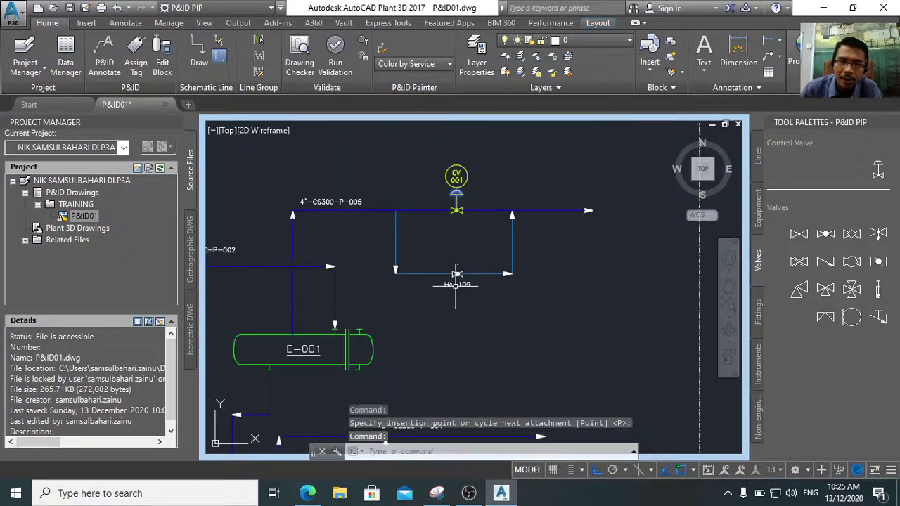
Assign the bypass line the tag 3"-CS300-P-005 with size 3" and spec CS300, and place its annotation below the globe valve
left_click(395, 238)
right_click(396, 239)
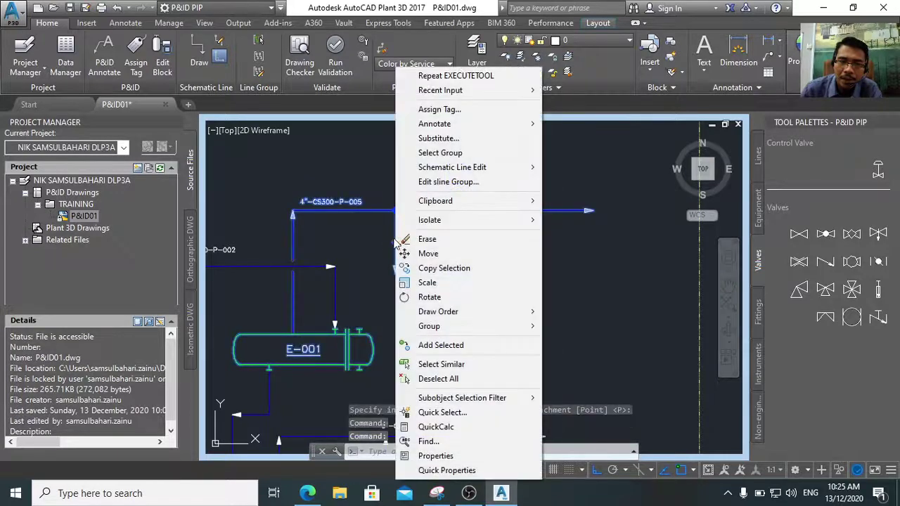
left_click(379, 240)
key("Escape")
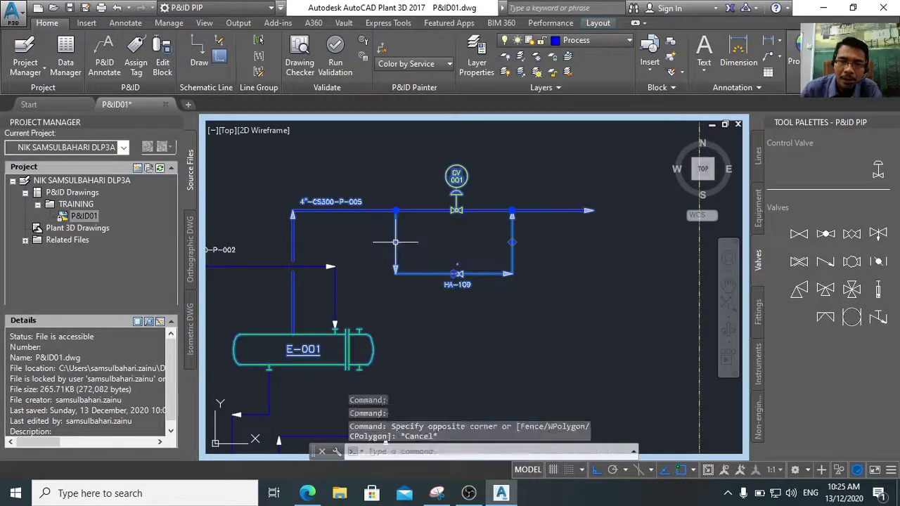
right_click(397, 235)
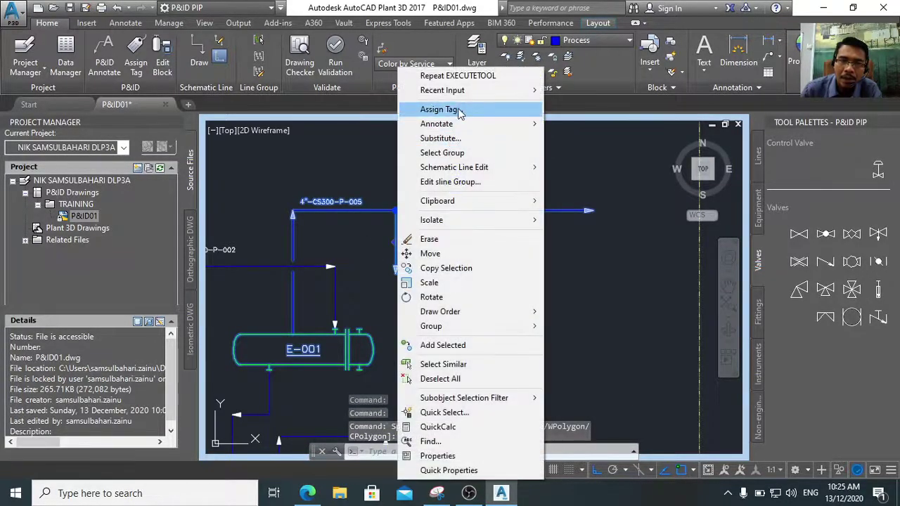
left_click(426, 106)
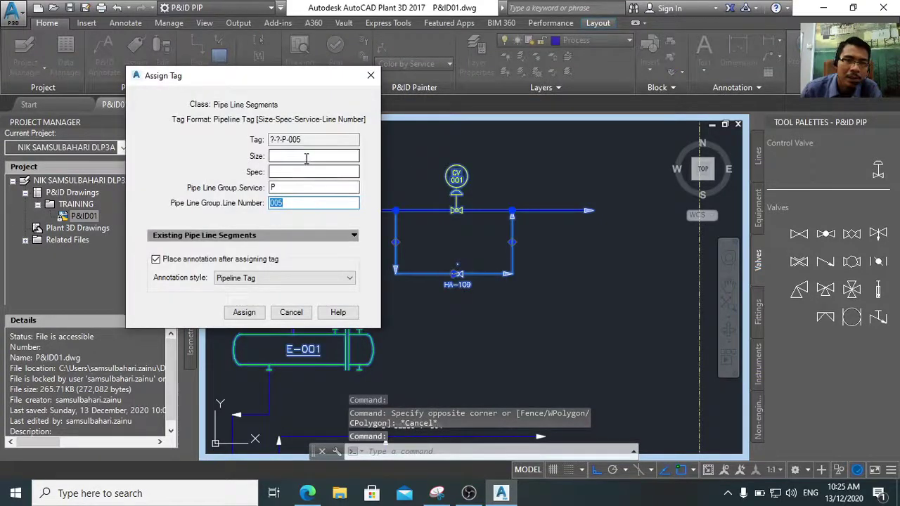
left_click(309, 155)
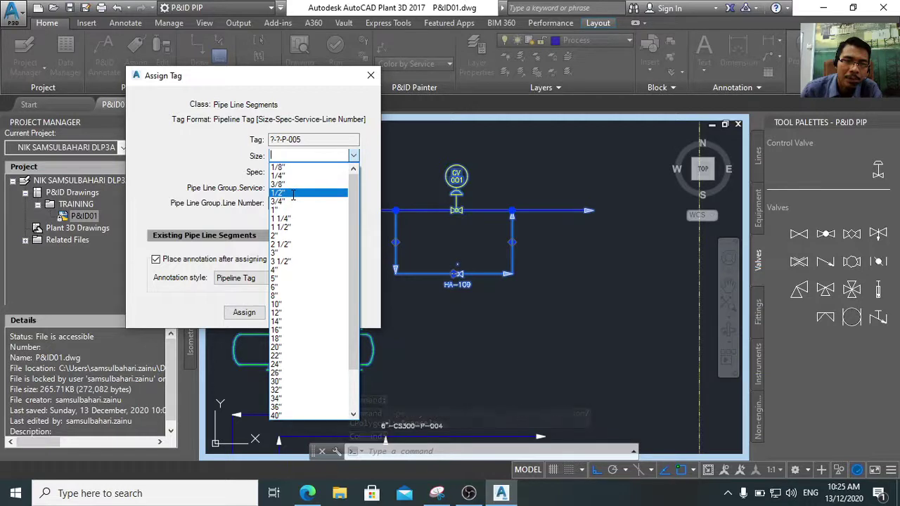
left_click(299, 253)
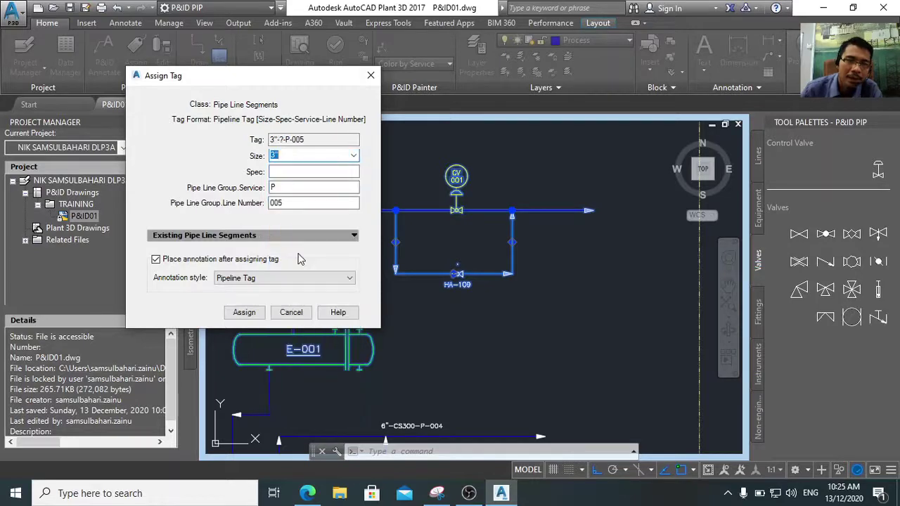
left_click(292, 171)
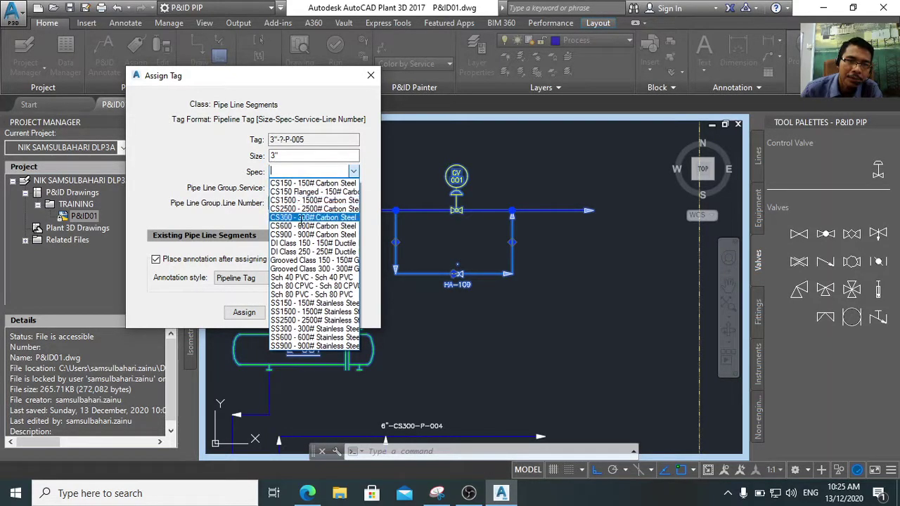
left_click(304, 217)
left_click(244, 313)
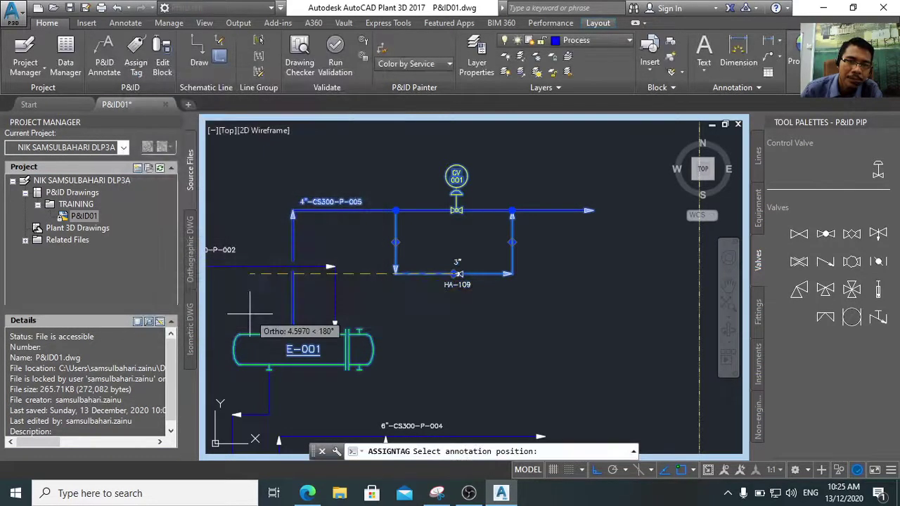
left_click(473, 314)
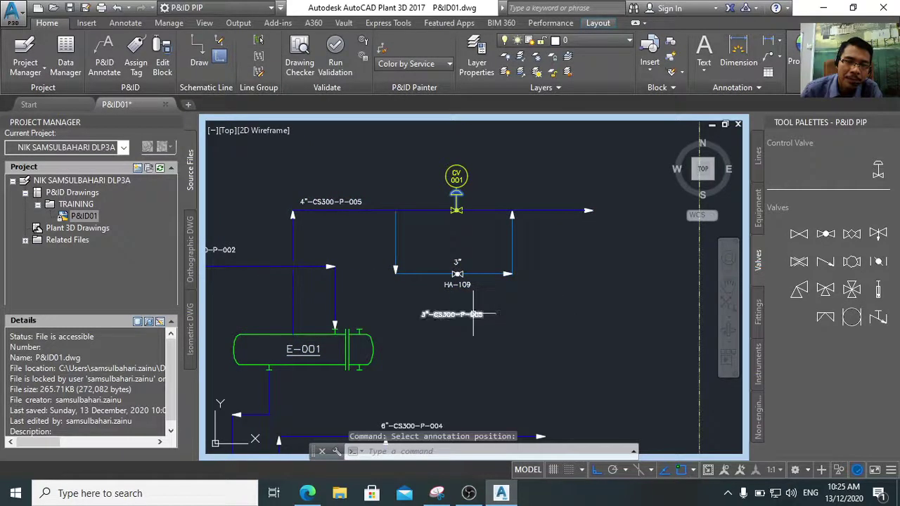
key("Escape")
Erase the bypass globe valve's HA-109 annotation and the 3"-CS300-P-005 annotation below it
left_click(457, 284)
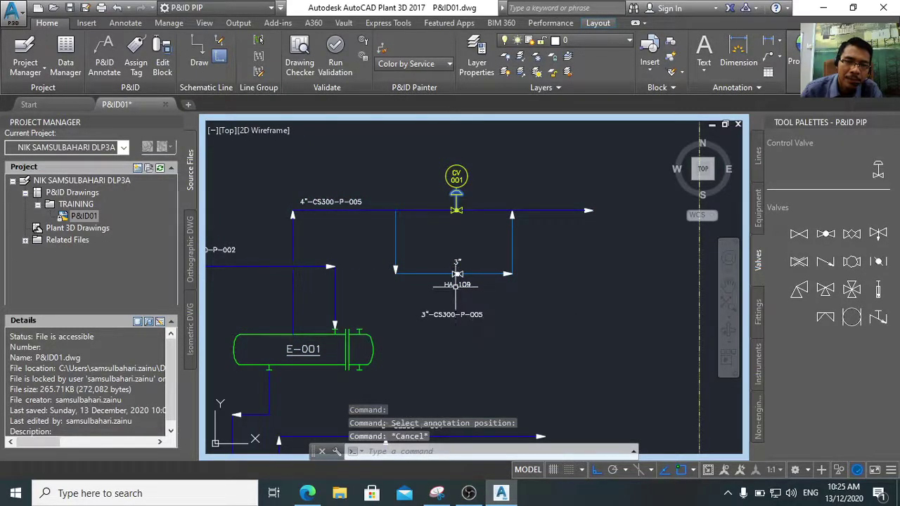
key("Delete")
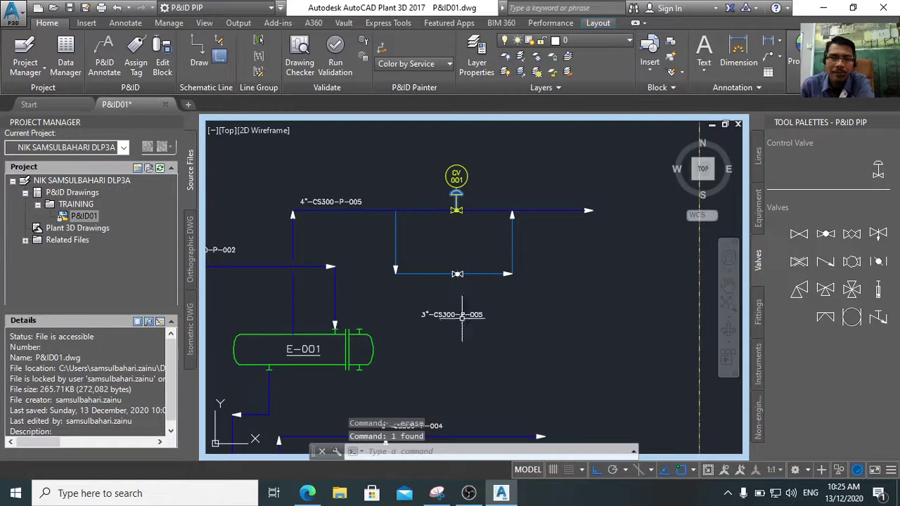
left_click(453, 315)
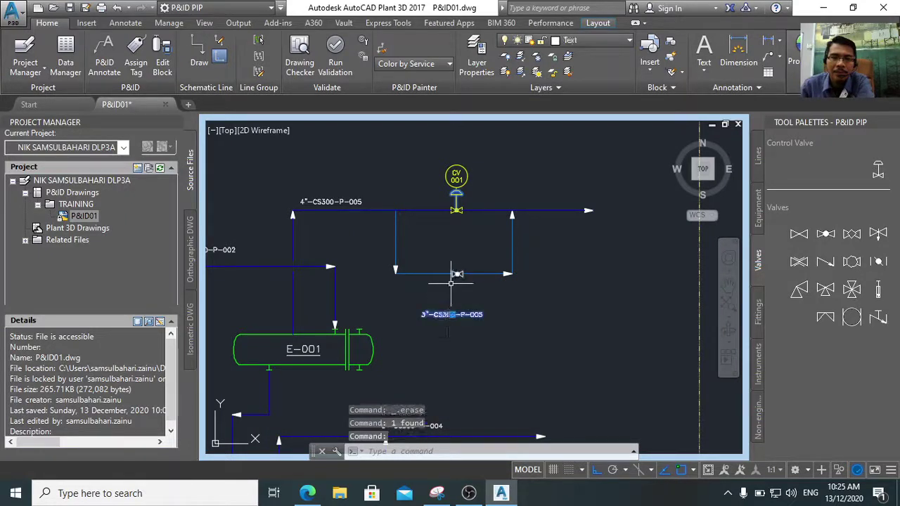
key("Delete")
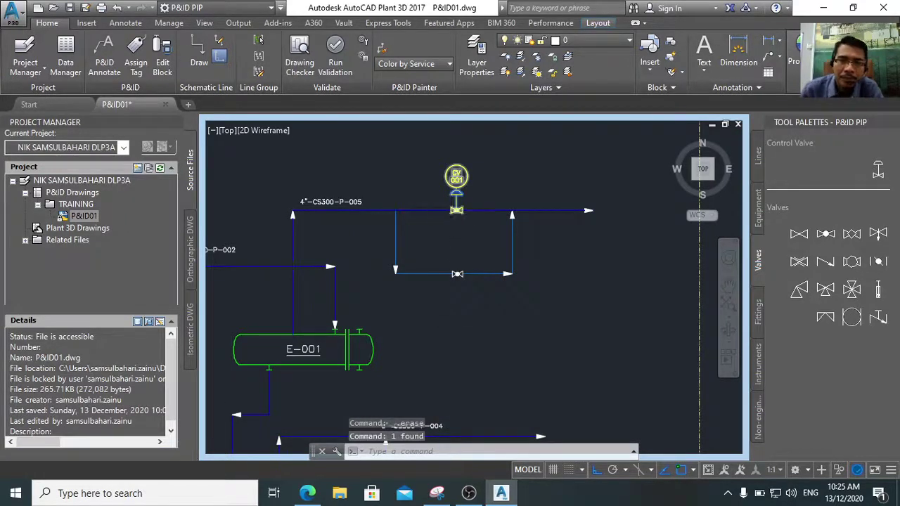
Insert two gate valves on line 4"-CS300-P-005, one on each side of the control valve between the bypass connections
scroll(453, 212, "up", 2)
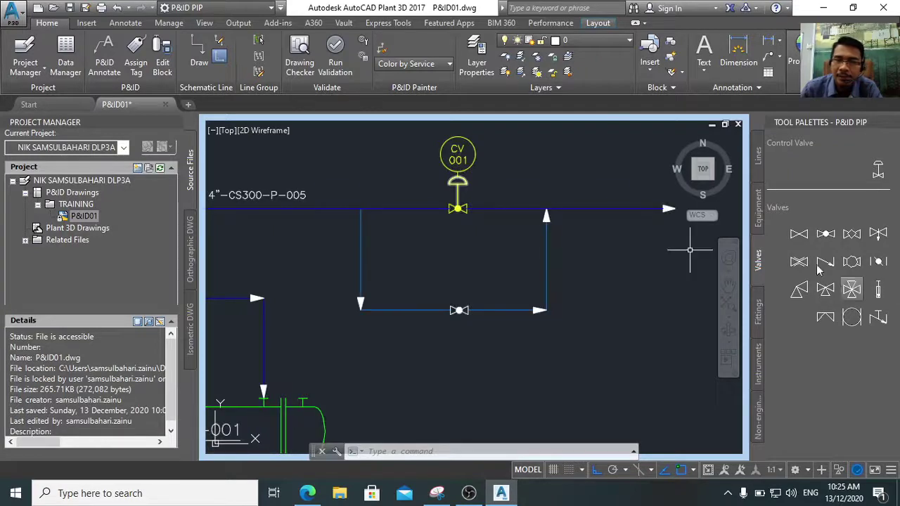
left_click(801, 237)
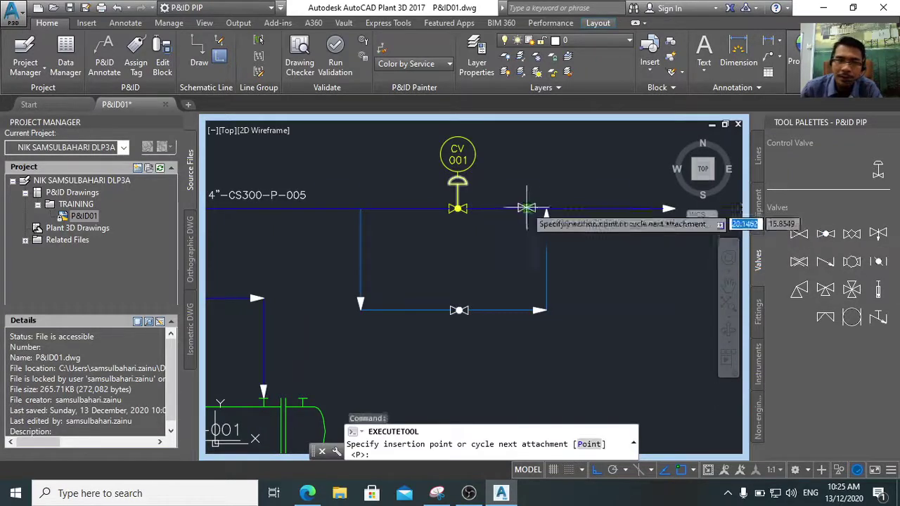
left_click(388, 208)
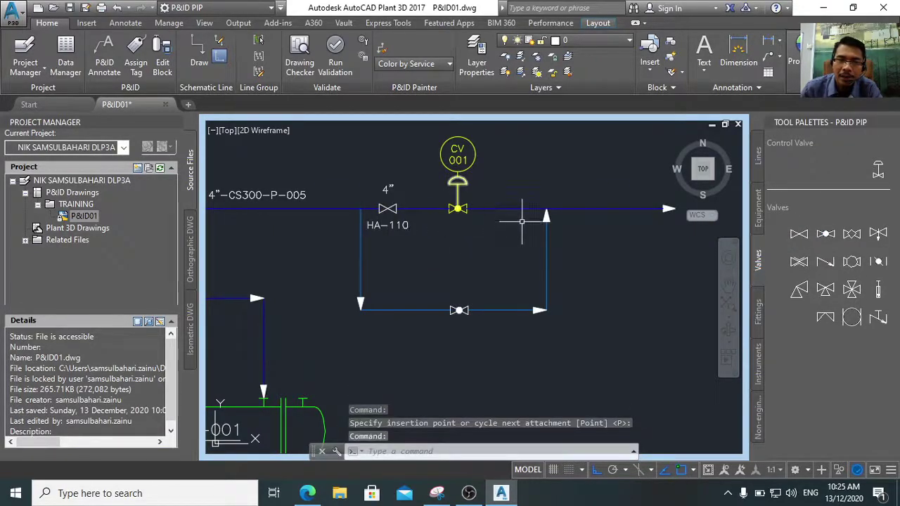
left_click(799, 234)
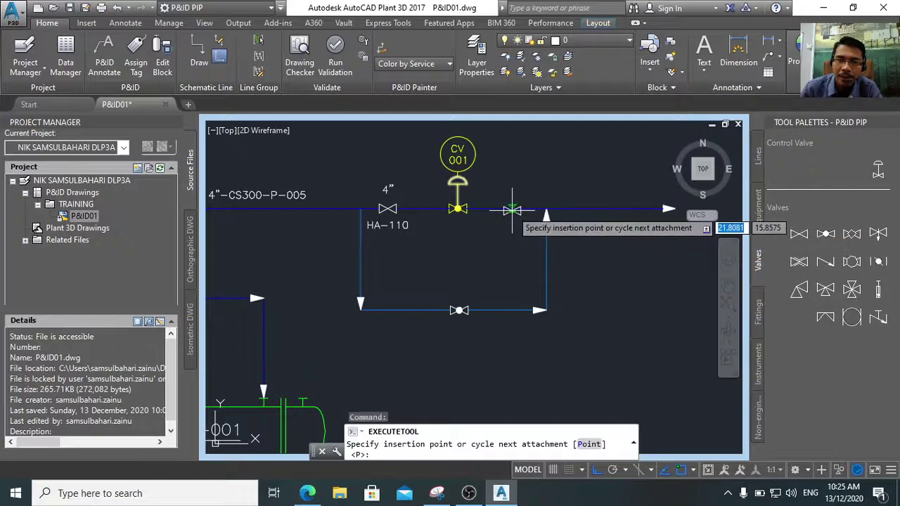
left_click(512, 208)
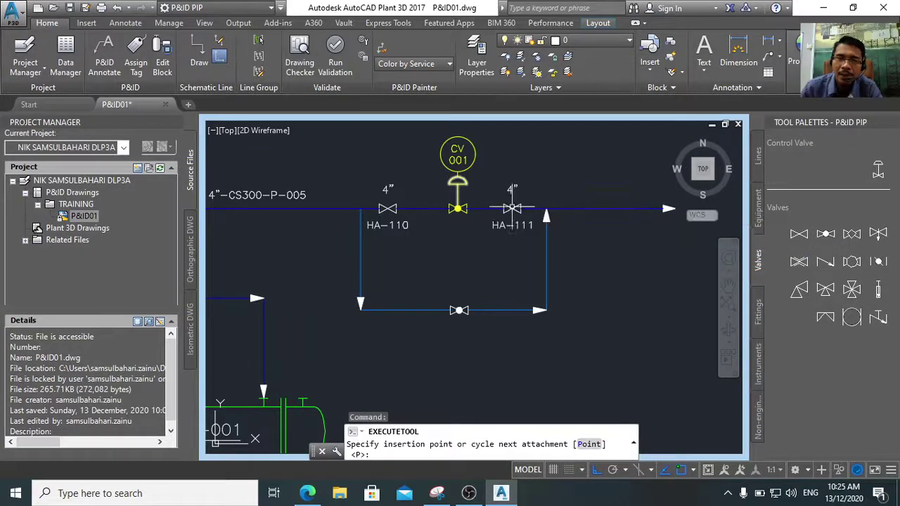
Insert two concentric reducers on line 4"-CS300-P-005, one on each side of the control valve between the gate valves
left_click(757, 307)
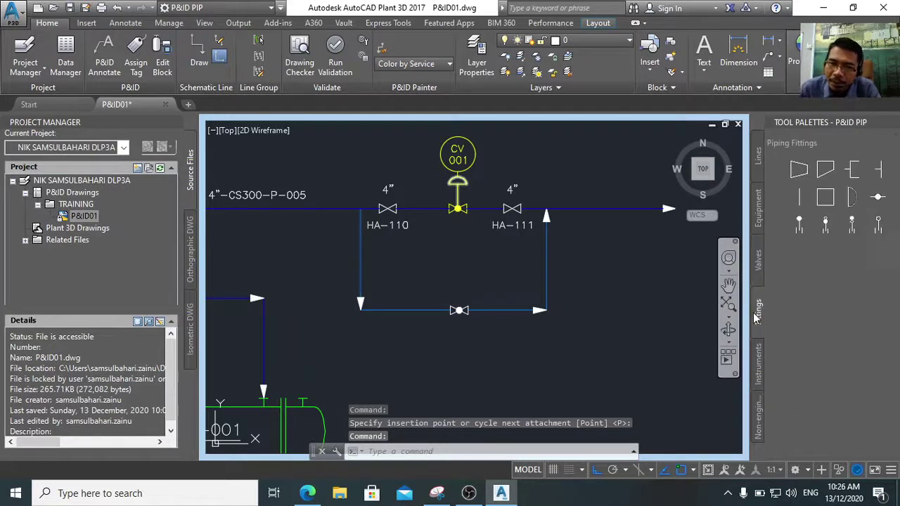
left_click(794, 182)
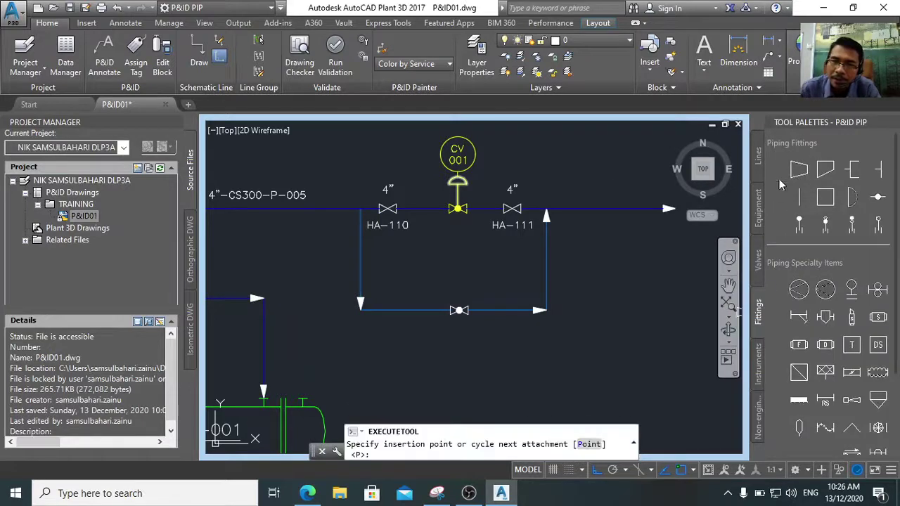
left_click(423, 208)
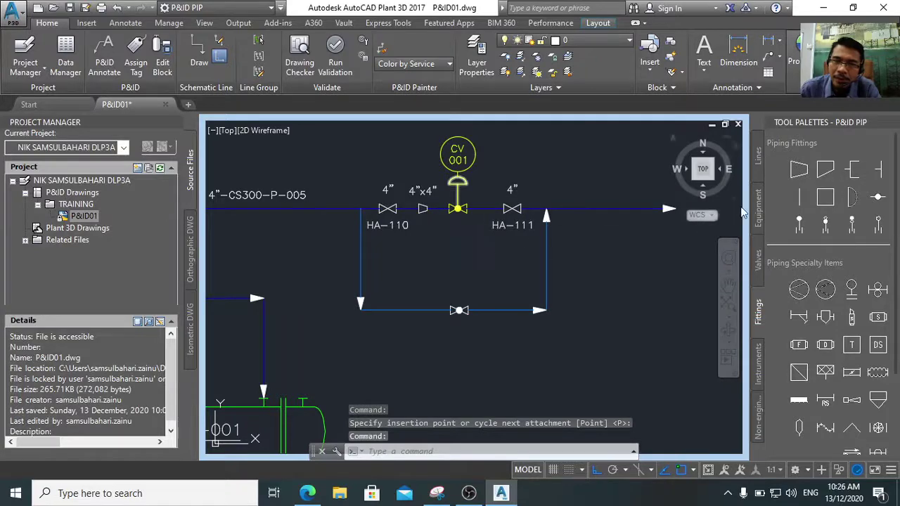
left_click(799, 168)
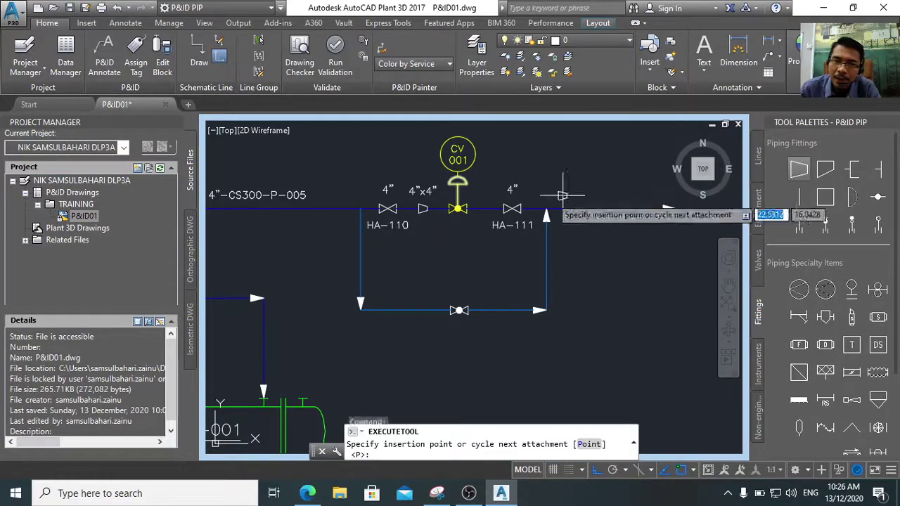
left_click(484, 208)
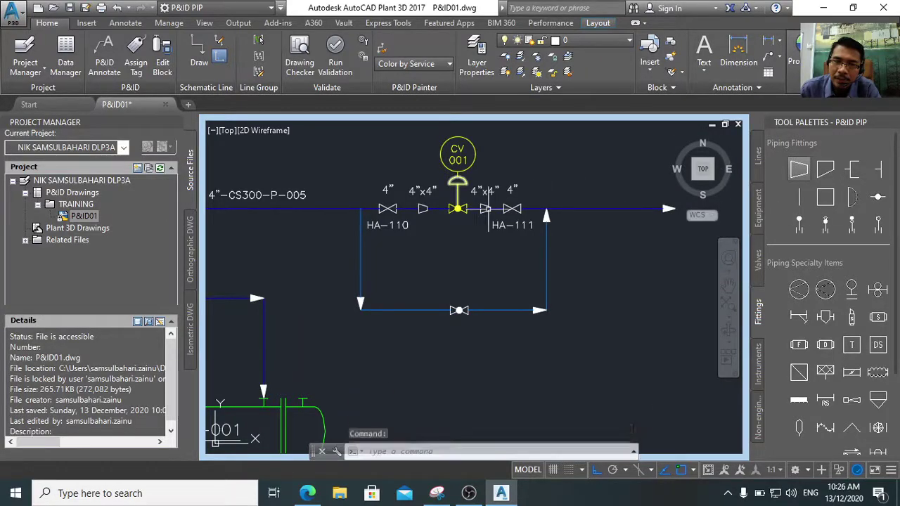
Change the annotation of the reducer upstream of the control valve to 4"x3" by setting its second size to 3"
double_click(421, 191)
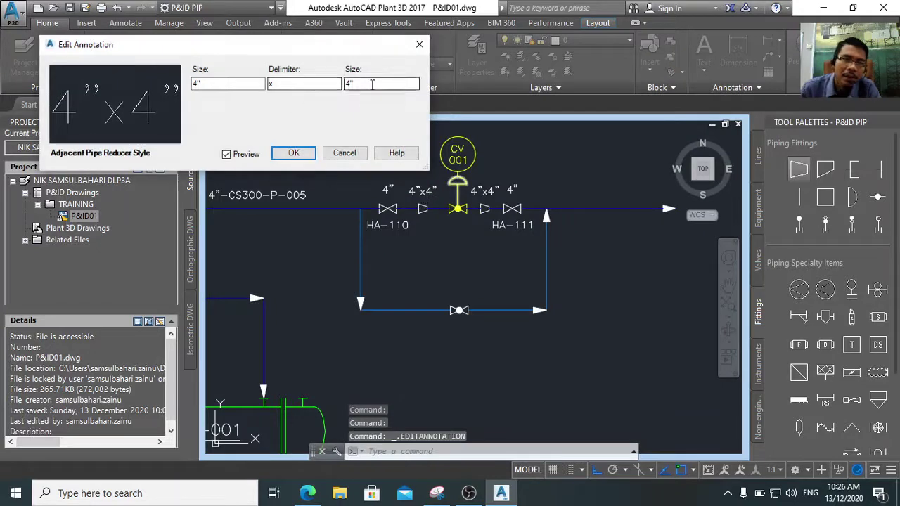
key("BackSpace")
key("BackSpace")
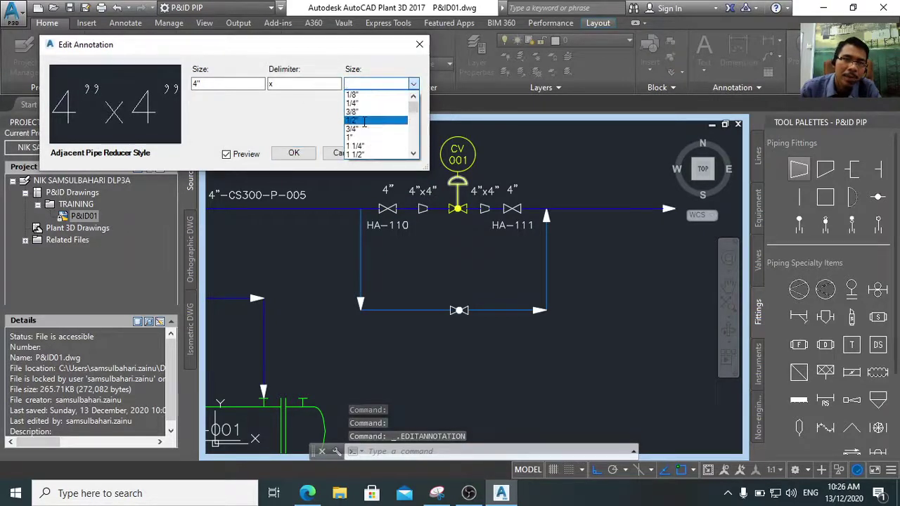
scroll(363, 128, "down", 2)
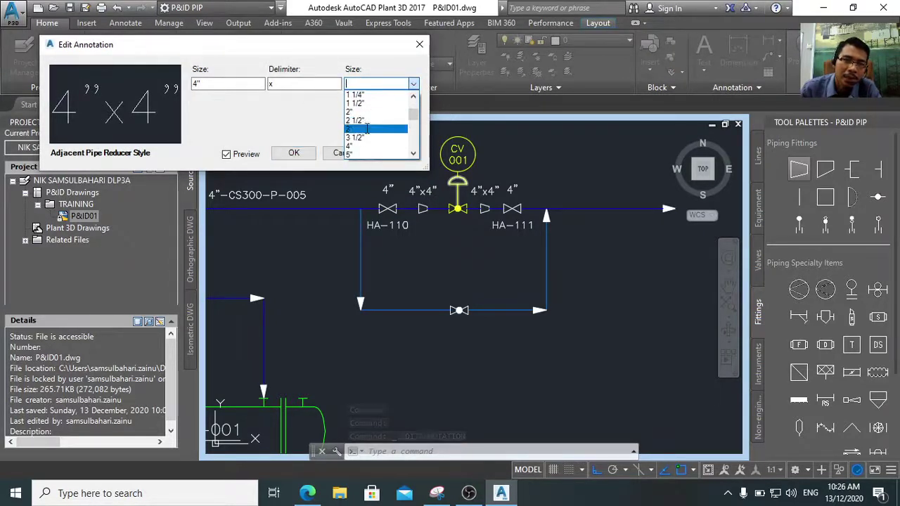
left_click(363, 128)
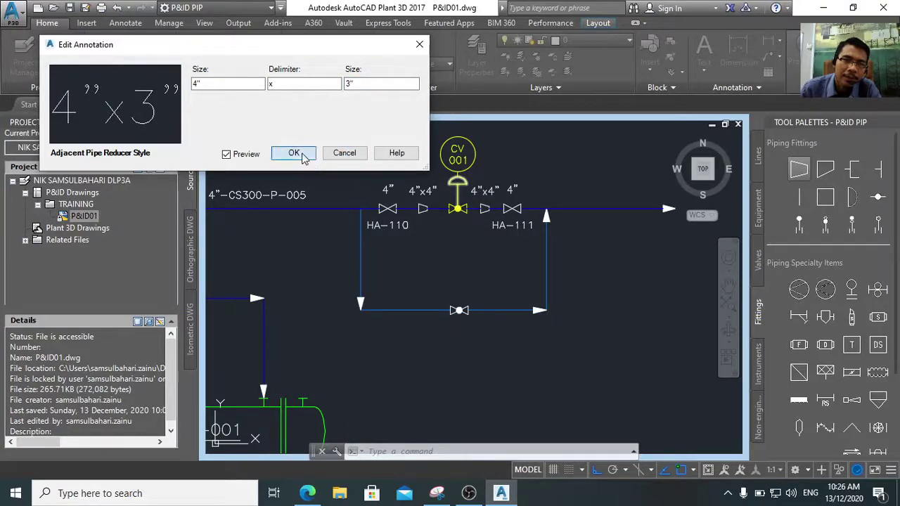
left_click(295, 154)
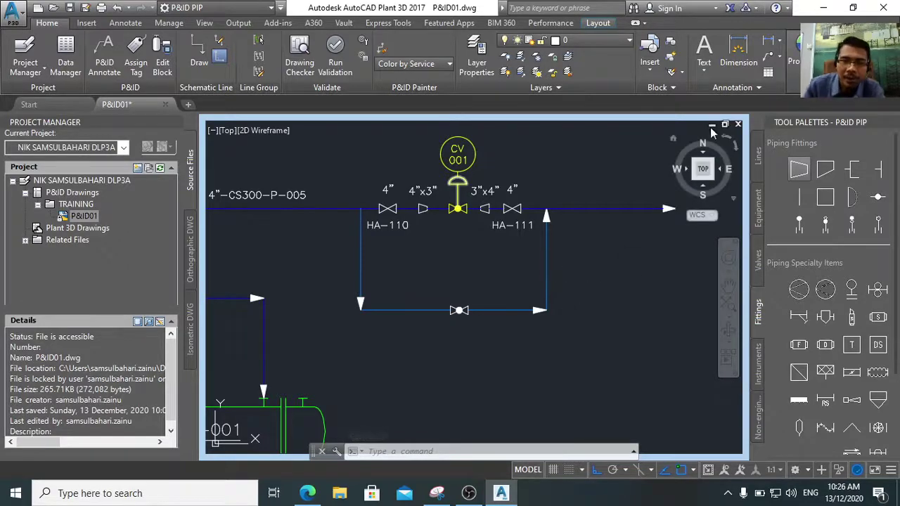
scroll(616, 161, "down", 4)
scroll(583, 251, "down", 5)
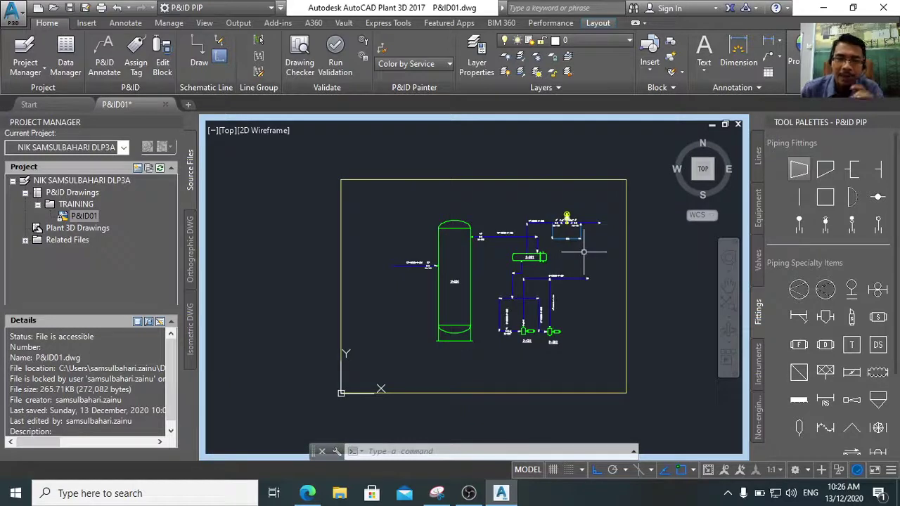
left_click(757, 161)
left_click(759, 205)
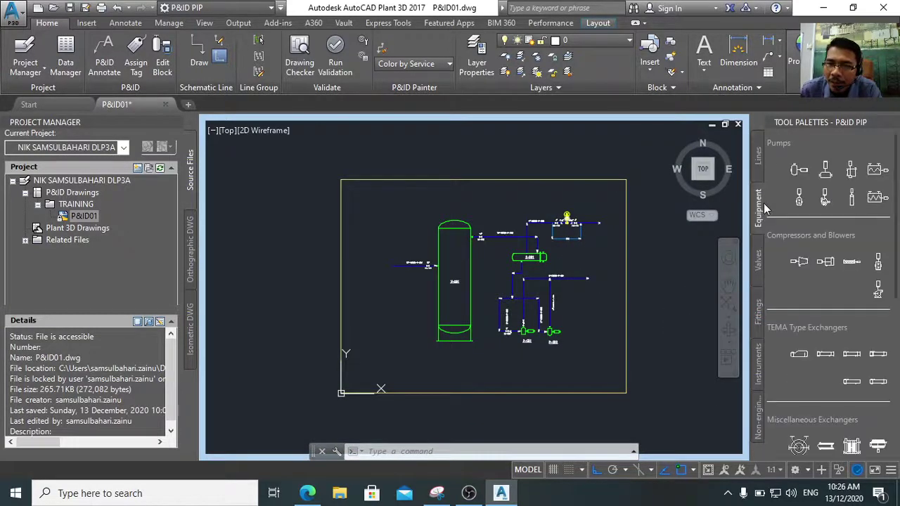
left_click(759, 261)
left_click(761, 316)
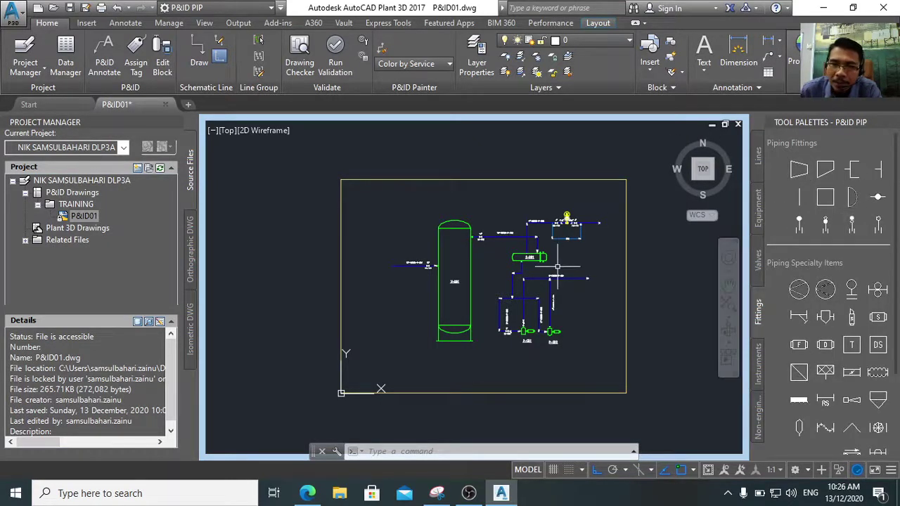
Insert a spectacle blind on line 4"-CS300-P-005 between the bypass takeoff and gate valve HA-110
scroll(557, 267, "up", 2)
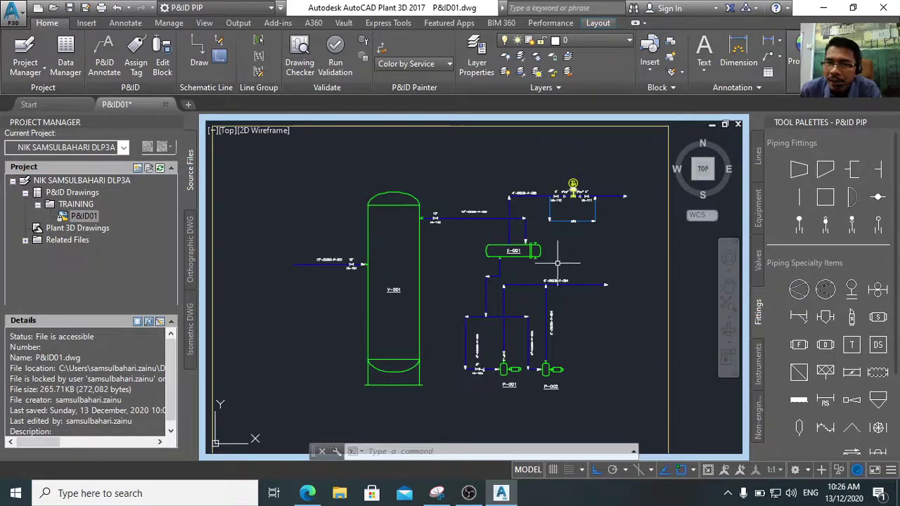
scroll(573, 191, "up", 3)
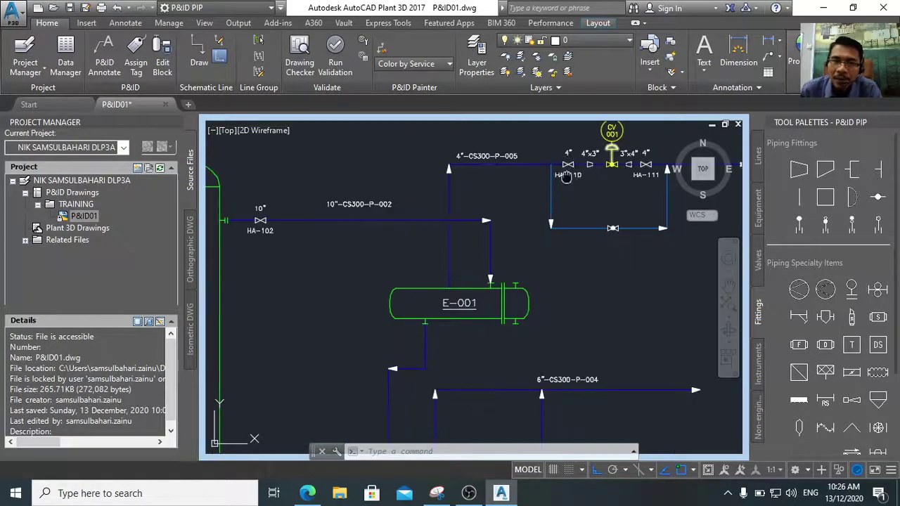
scroll(553, 212, "up", 2)
scroll(528, 204, "up", 5)
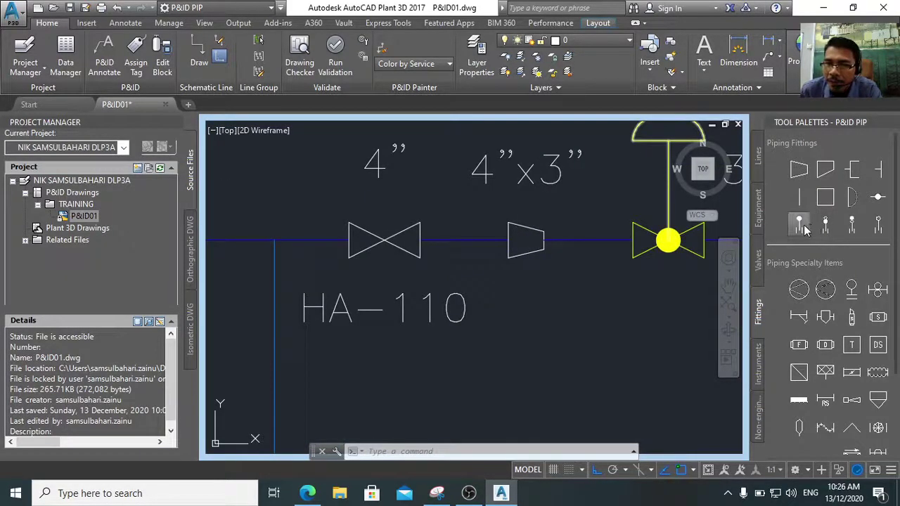
left_click(826, 224)
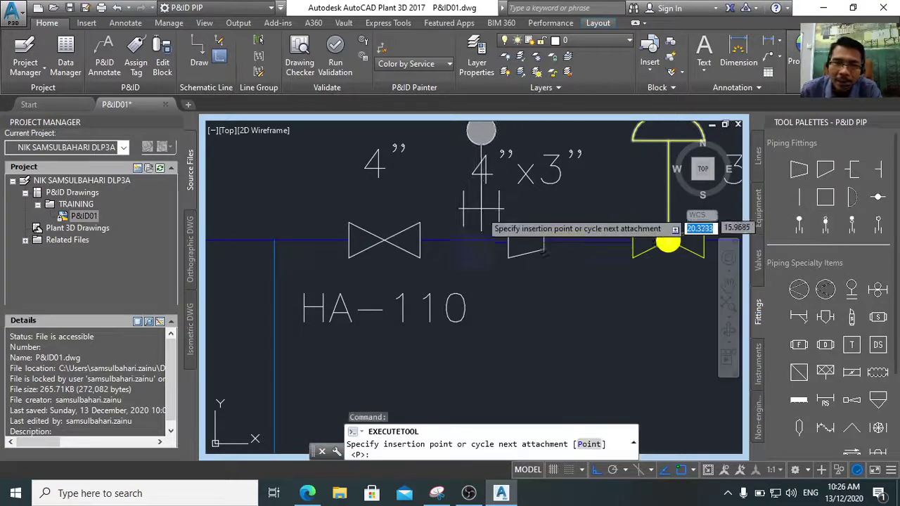
scroll(478, 239, "down", 5)
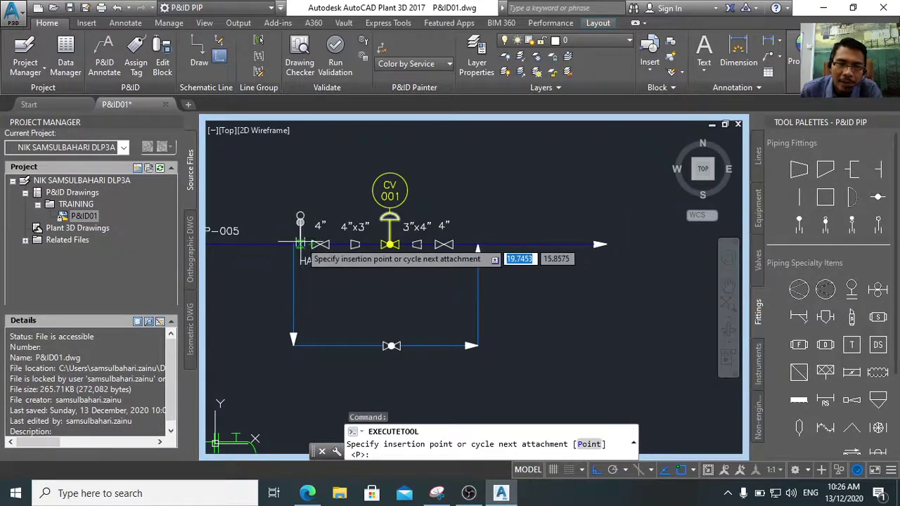
scroll(303, 244, "up", 6)
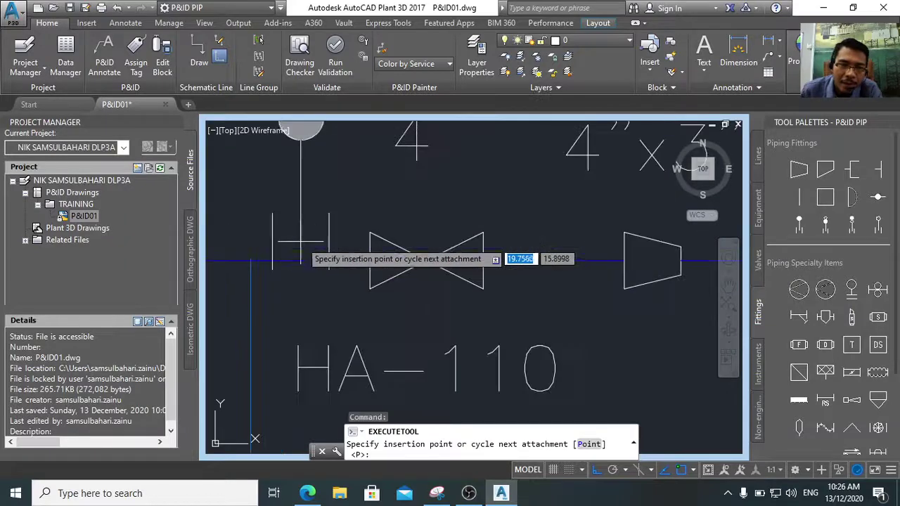
left_click(339, 261)
scroll(388, 273, "down", 5)
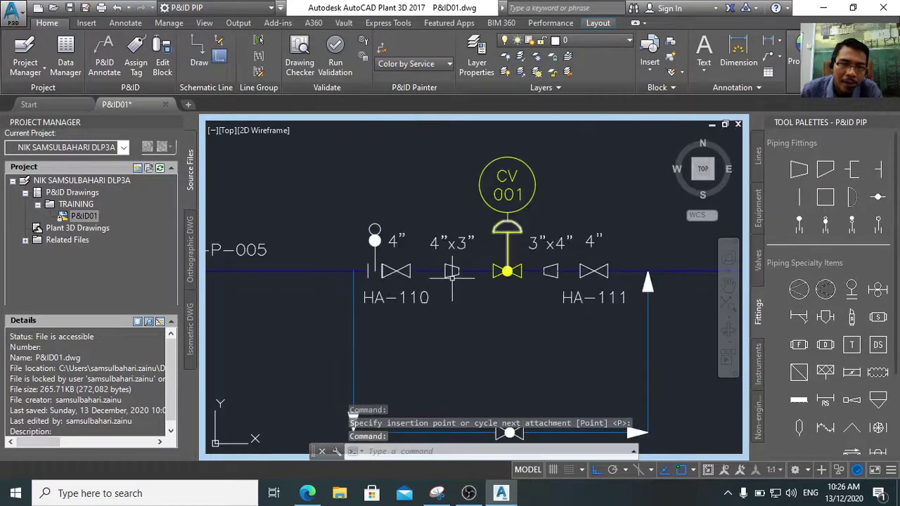
key("Escape")
scroll(456, 280, "down", 1)
scroll(429, 295, "up", 5)
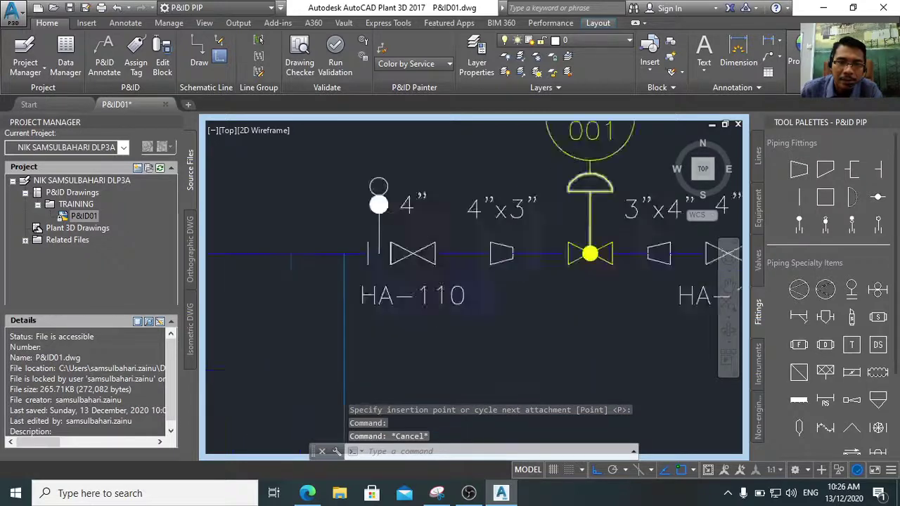
scroll(427, 300, "down", 5)
middle_click_drag(520, 311, 481, 259)
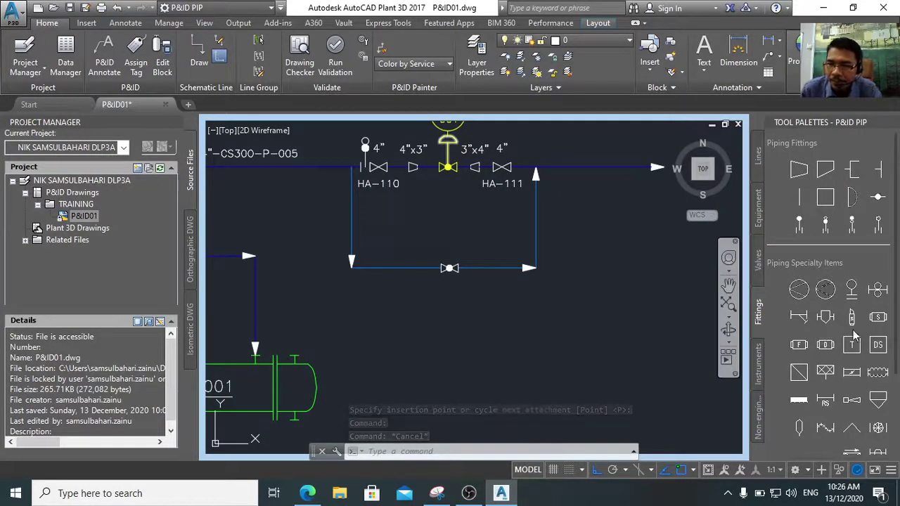
scroll(849, 355, "down", 3)
scroll(849, 356, "down", 1)
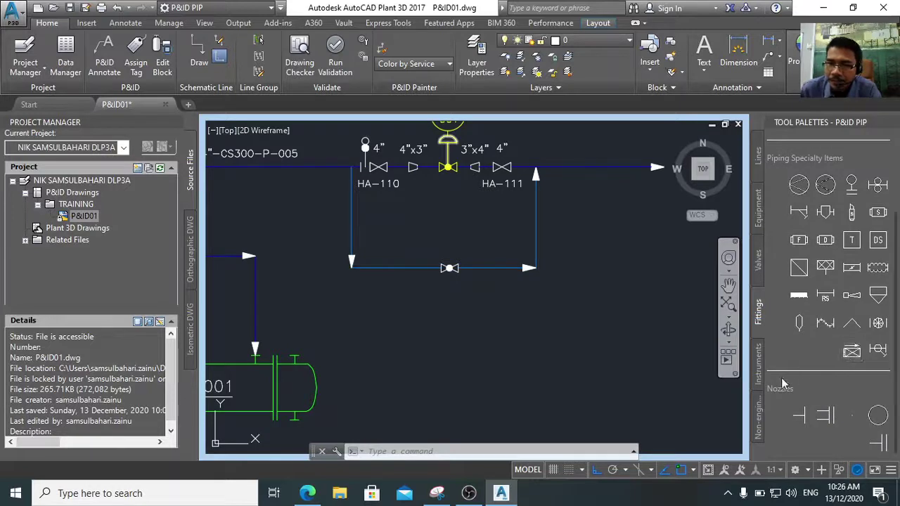
left_click(759, 362)
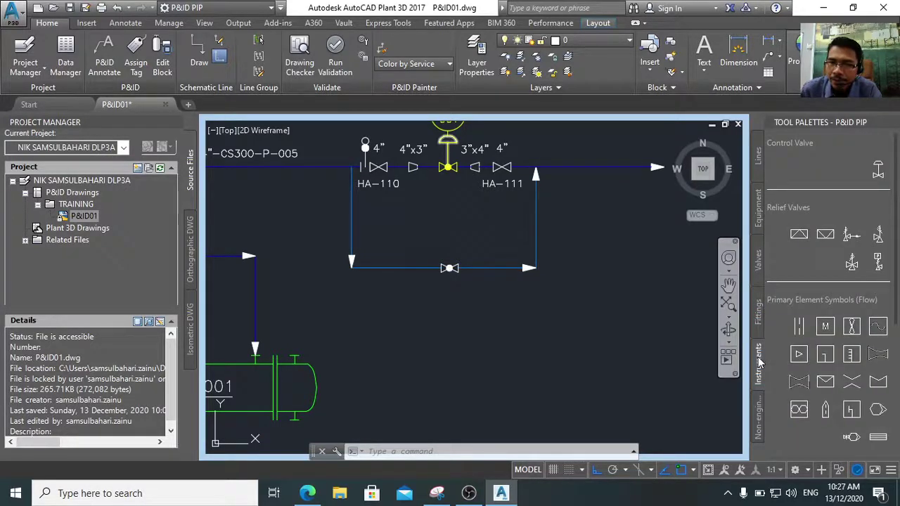
scroll(823, 358, "down", 3)
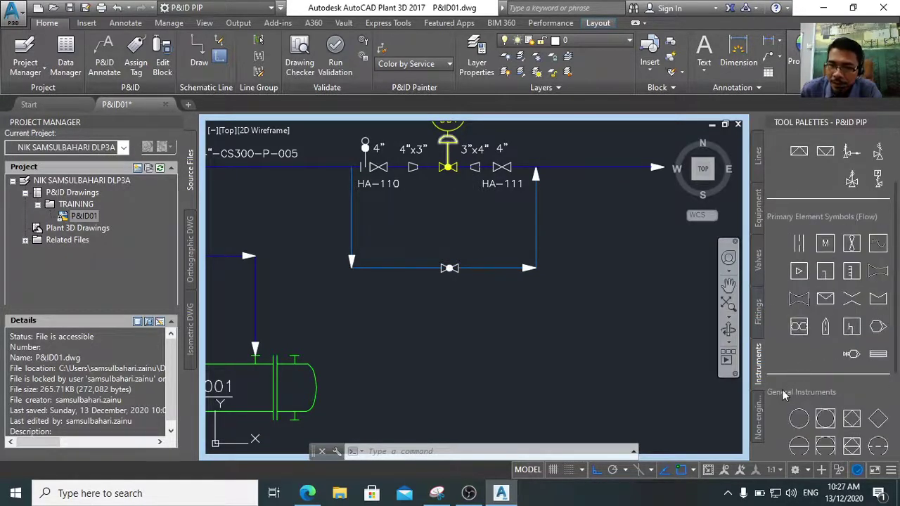
Insert an off-page connector at the start of the inlet line 12"-CS300-P-001 feeding vessel V-001
left_click(763, 414)
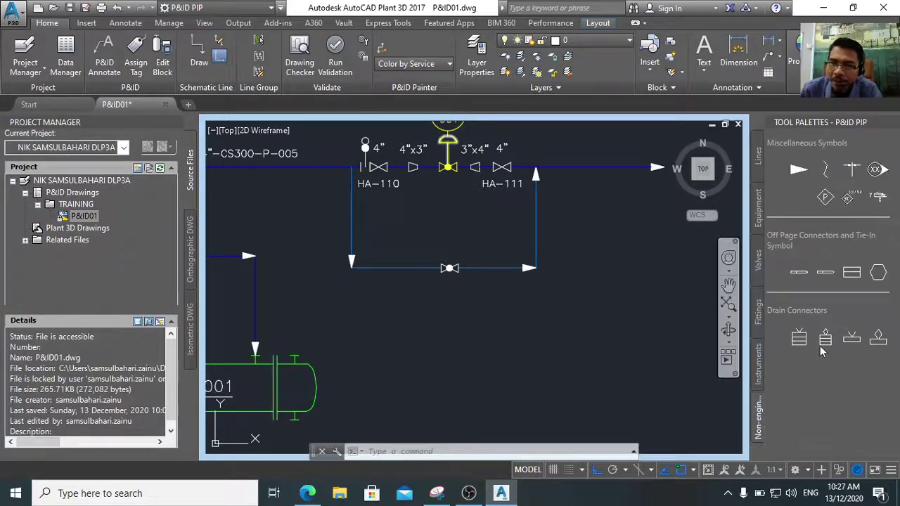
left_click(626, 288)
scroll(626, 288, "down", 5)
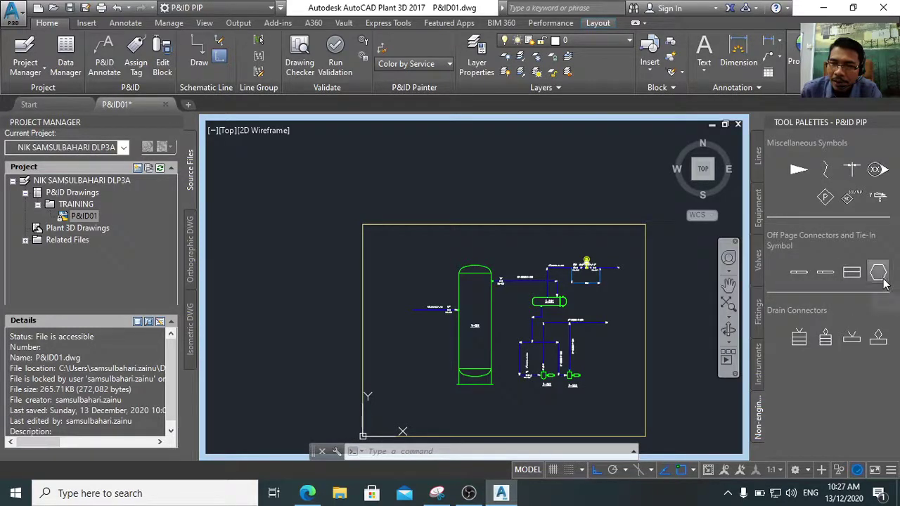
left_click(796, 277)
scroll(408, 313, "up", 5)
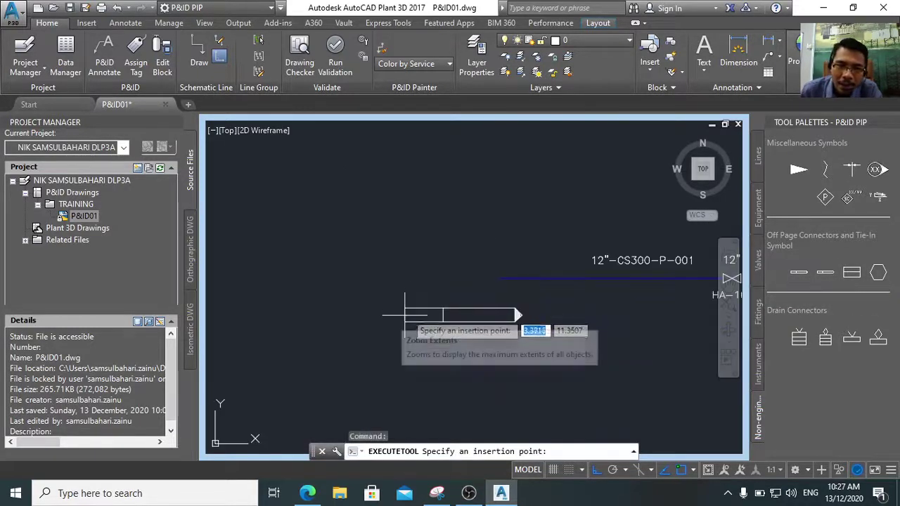
left_click(508, 278)
scroll(505, 339, "down", 4)
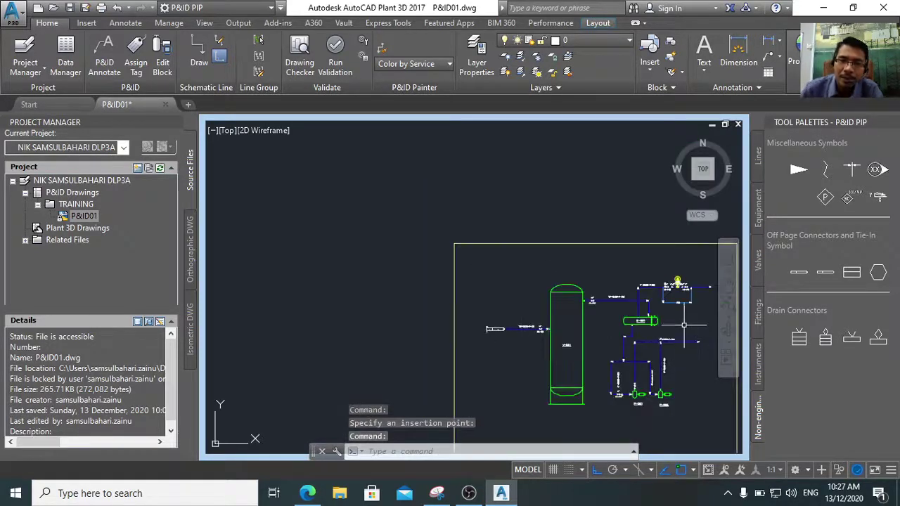
Insert an off-page connector at the arrow end of line 4"-CS300-P-005, downstream of the control valve station
middle_click_drag(684, 325, 467, 304)
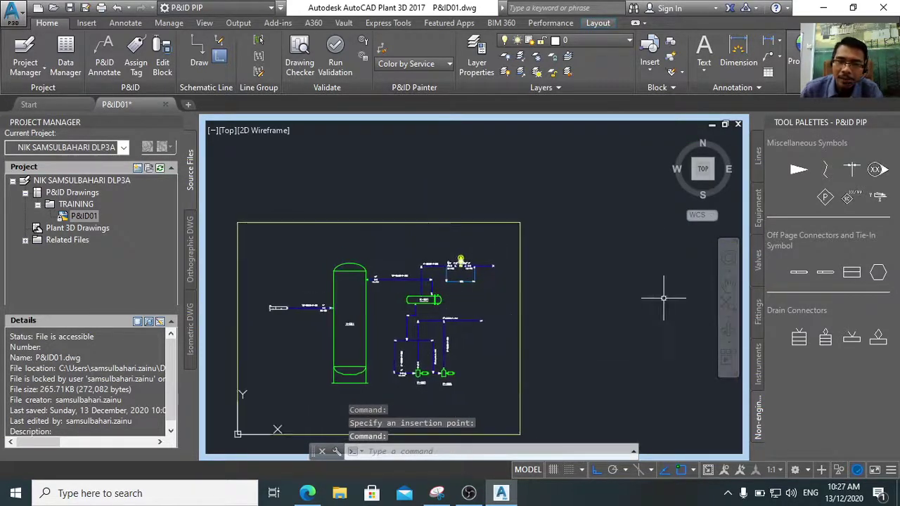
left_click(795, 280)
scroll(478, 254, "up", 6)
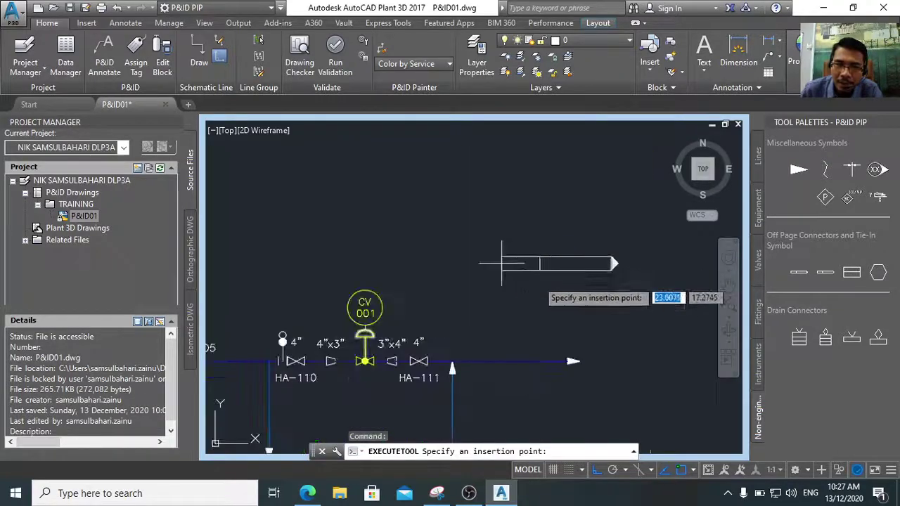
left_click(574, 364)
scroll(614, 353, "down", 5)
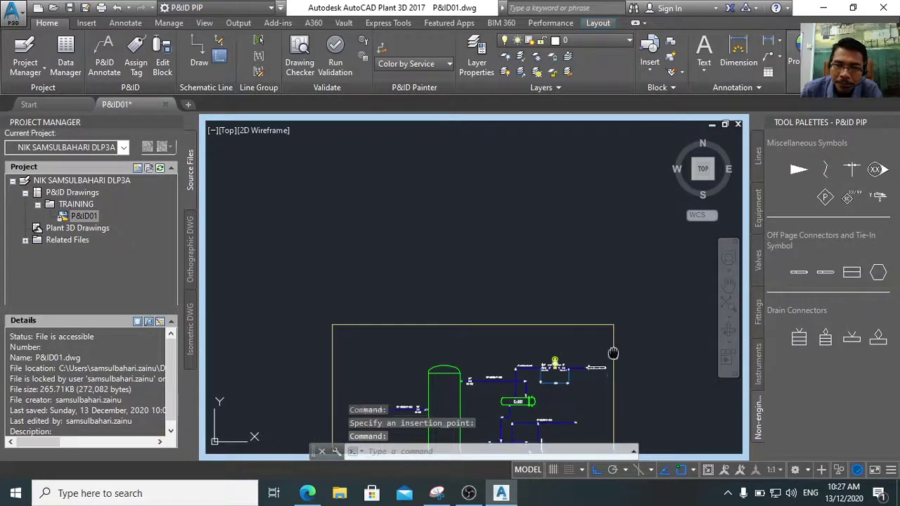
Insert an off-page connector at the arrow end of the pump discharge line 6"-CS300-P-004
middle_click_drag(613, 353, 646, 211)
left_click(799, 272)
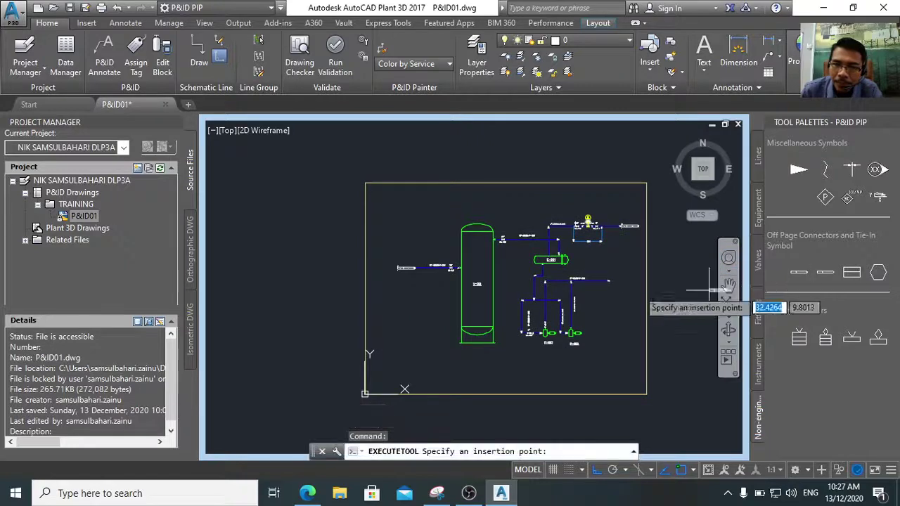
scroll(625, 281, "up", 6)
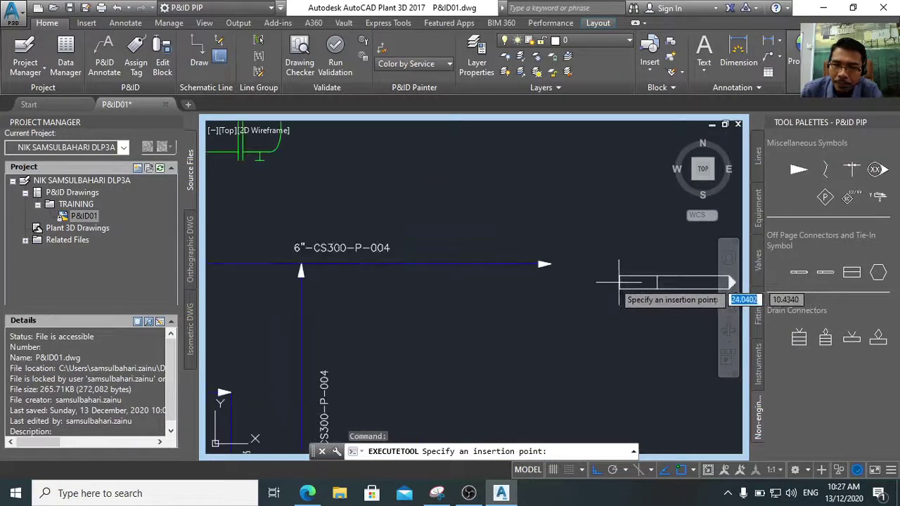
left_click(551, 265)
scroll(622, 310, "down", 4)
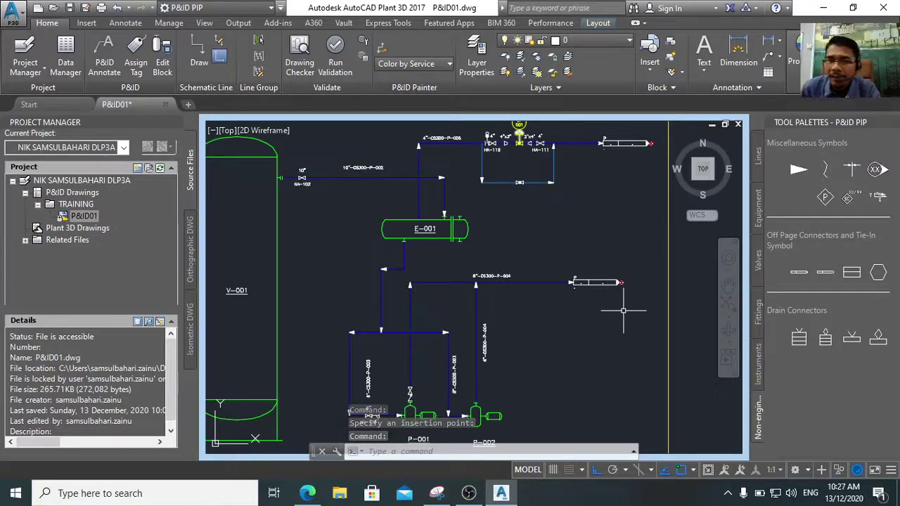
key("Escape")
Minimize the maximized viewport to return to the full sheet layout with its border and title block
scroll(619, 320, "down", 5)
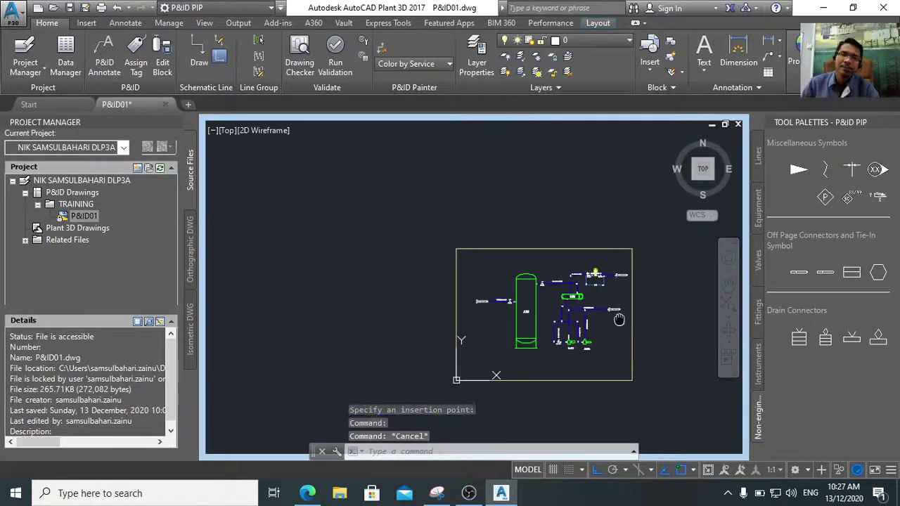
middle_click_drag(619, 320, 561, 258)
left_click(708, 469)
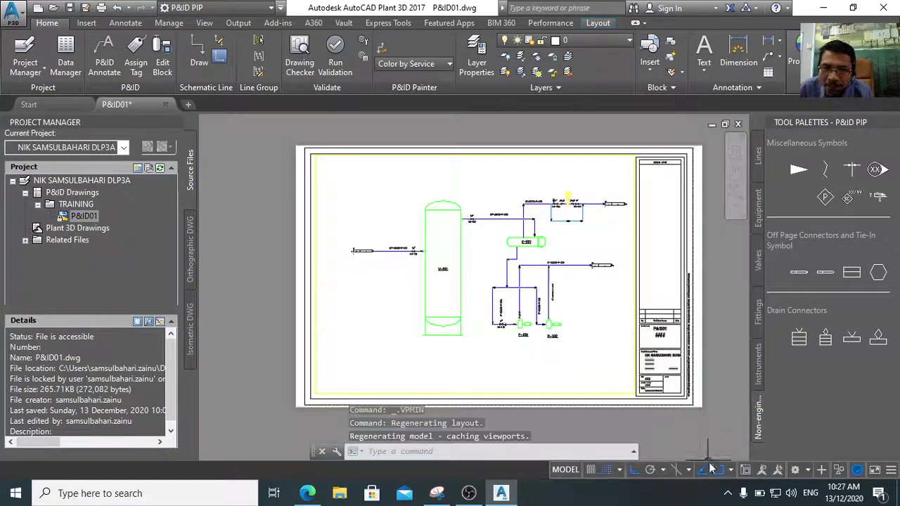